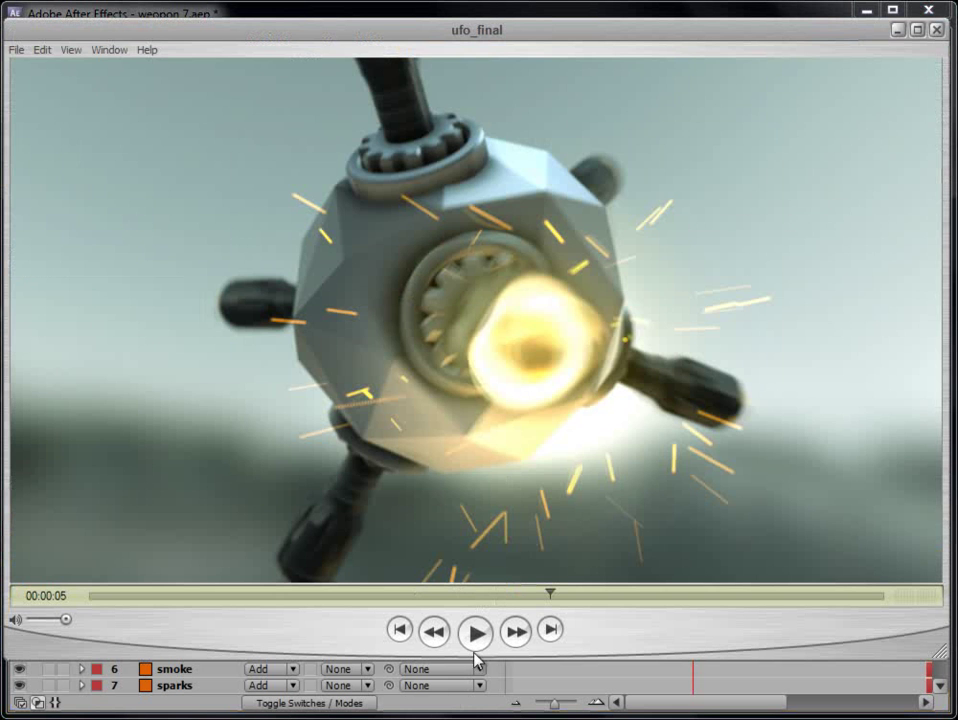
Play the finished ufo_final clip for reference and close its player.
{"action": "left_click", "coordinate": [475, 632]}
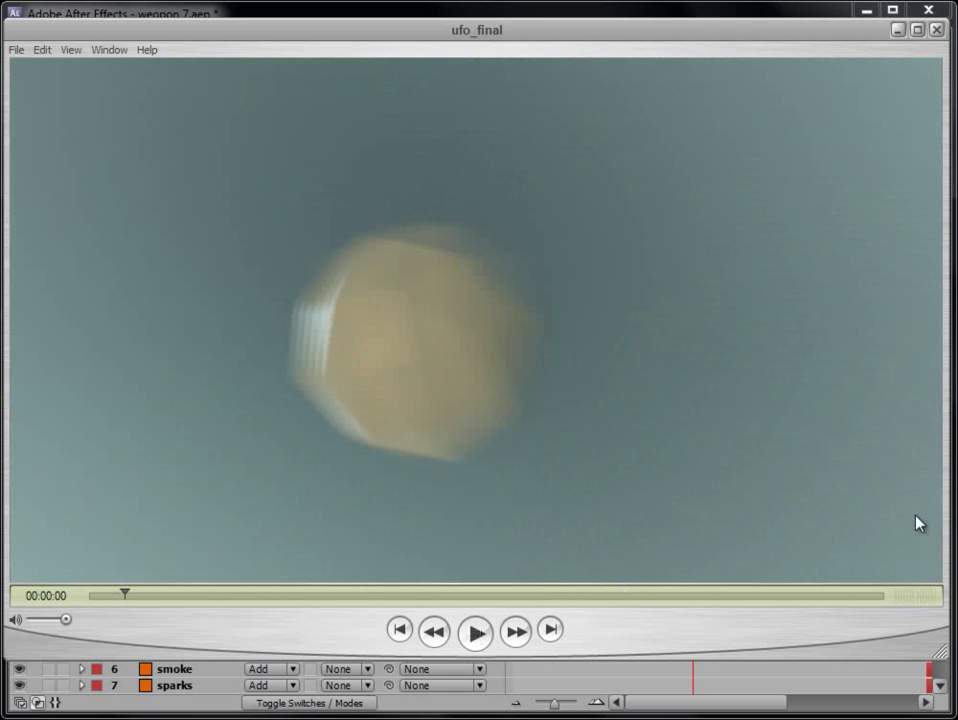
{"action": "key", "text": "ctrl+w"}
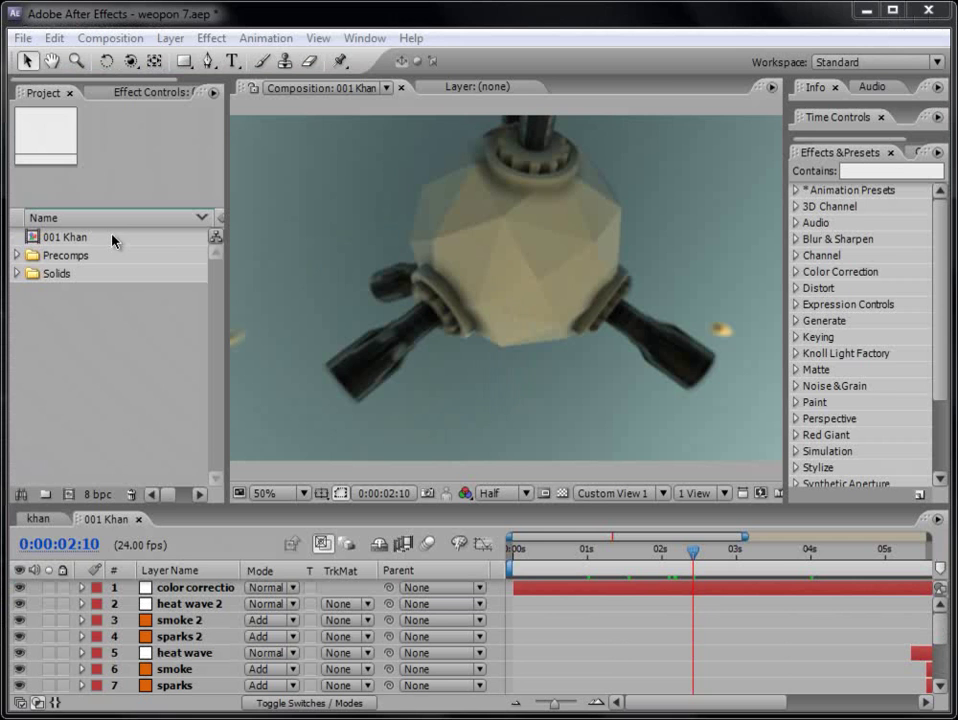
{"action": "left_click", "coordinate": [83, 240]}
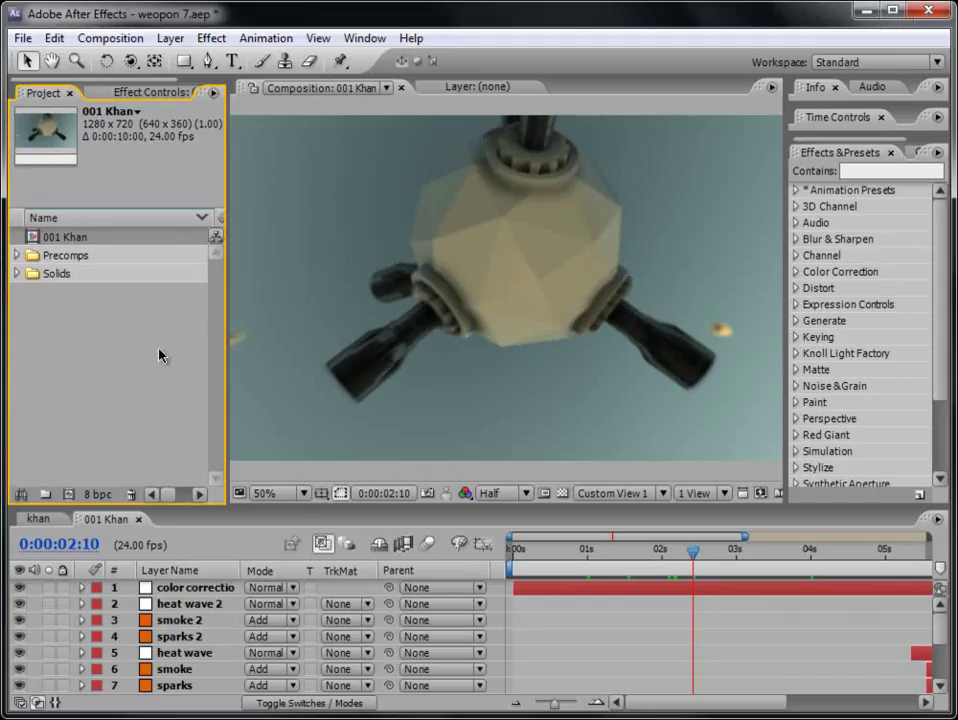
{"action": "left_click", "coordinate": [70, 497]}
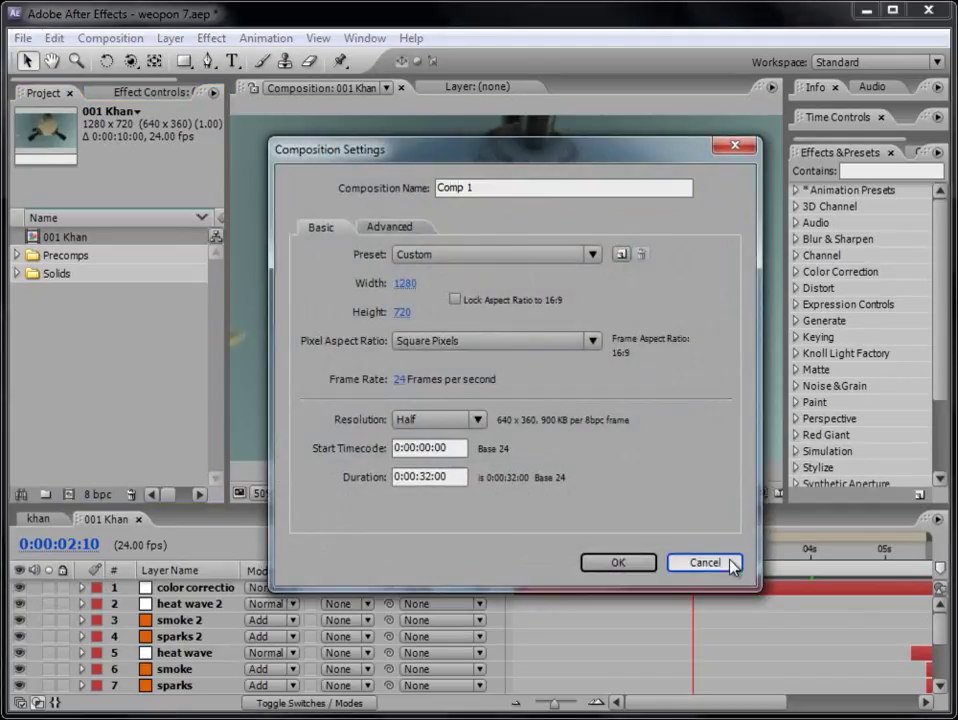
{"action": "left_click", "coordinate": [727, 563]}
Create a 1280 x 720 composition named tuts at 24 frames per second with a duration of 12 seconds.
{"action": "left_click", "coordinate": [86, 38]}
{"action": "left_click", "coordinate": [150, 60]}
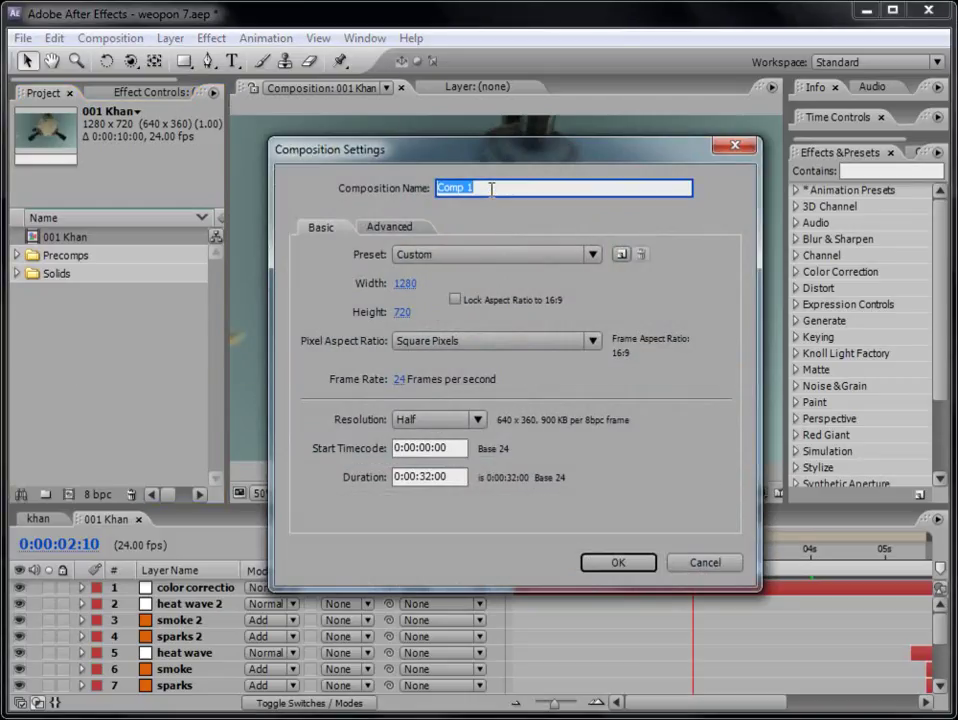
{"action": "type", "text": "tuts"}
{"action": "left_click", "coordinate": [429, 476]}
{"action": "type", "text": "10"}
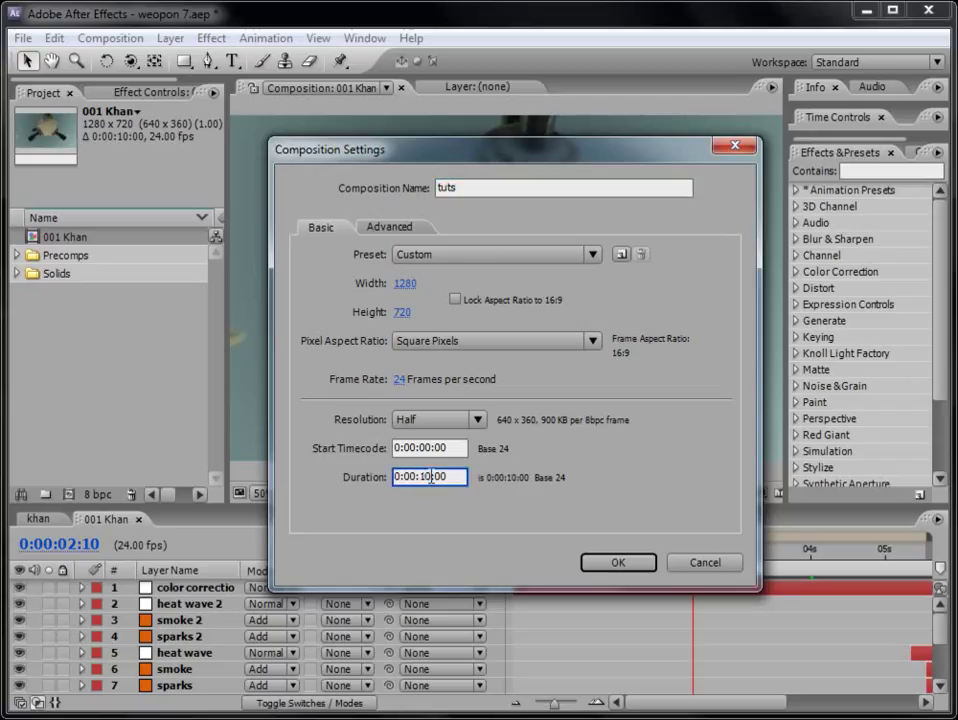
{"action": "type", "text": "2"}
{"action": "left_click", "coordinate": [618, 565]}
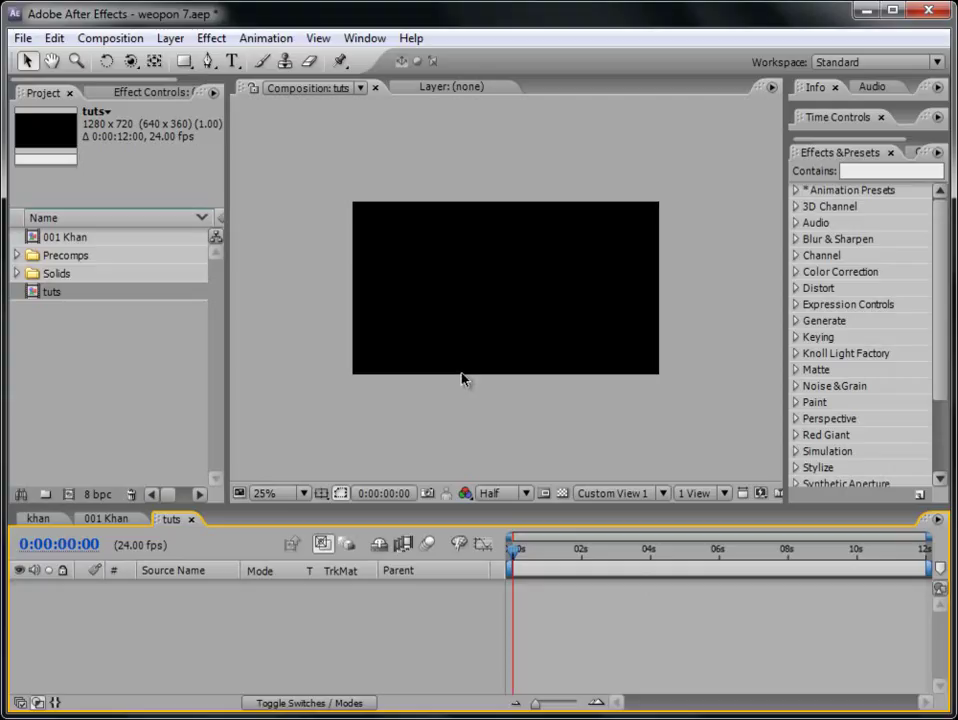
Add a composition-sized solid layer named Element 3d.
{"action": "left_click", "coordinate": [170, 38]}
{"action": "mouse_move", "coordinate": [195, 60]}
{"action": "left_click", "coordinate": [497, 88]}
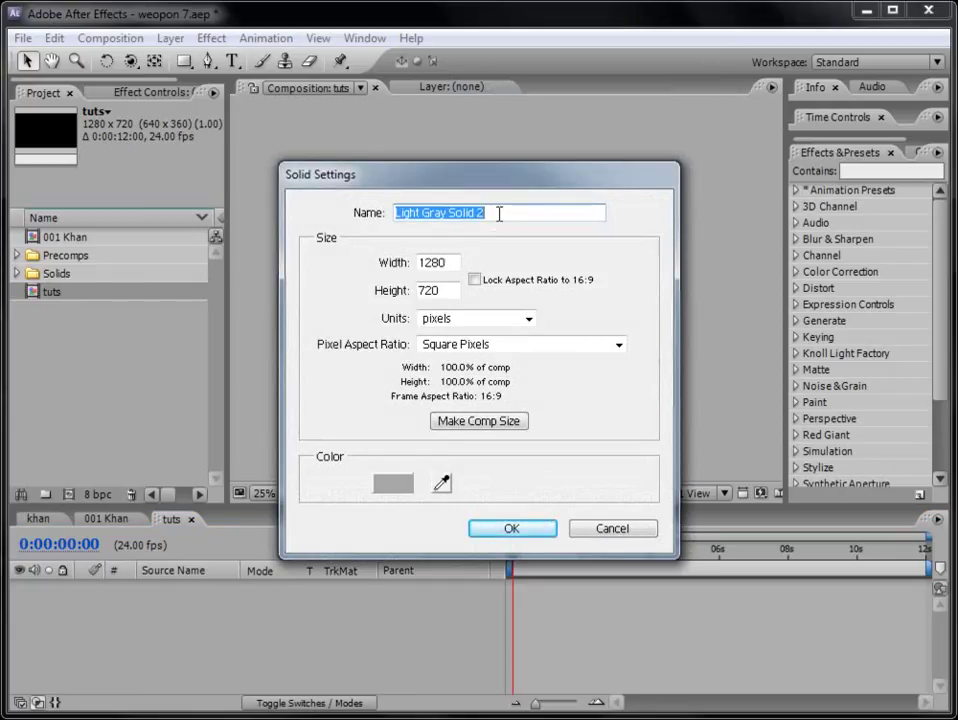
{"action": "type", "text": "Element 3d"}
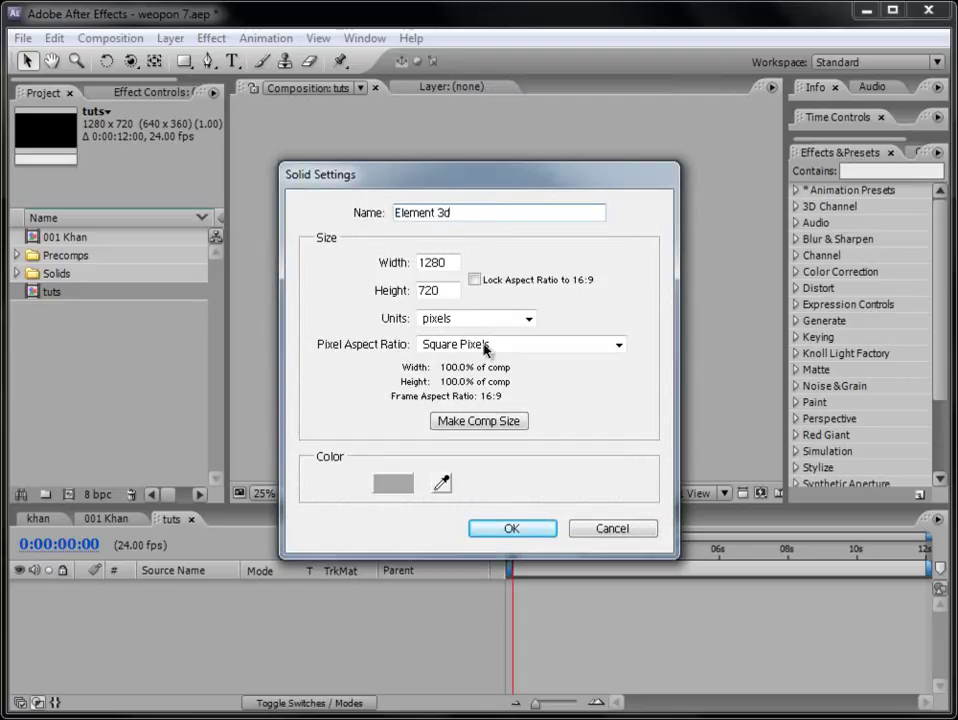
{"action": "left_click", "coordinate": [502, 530]}
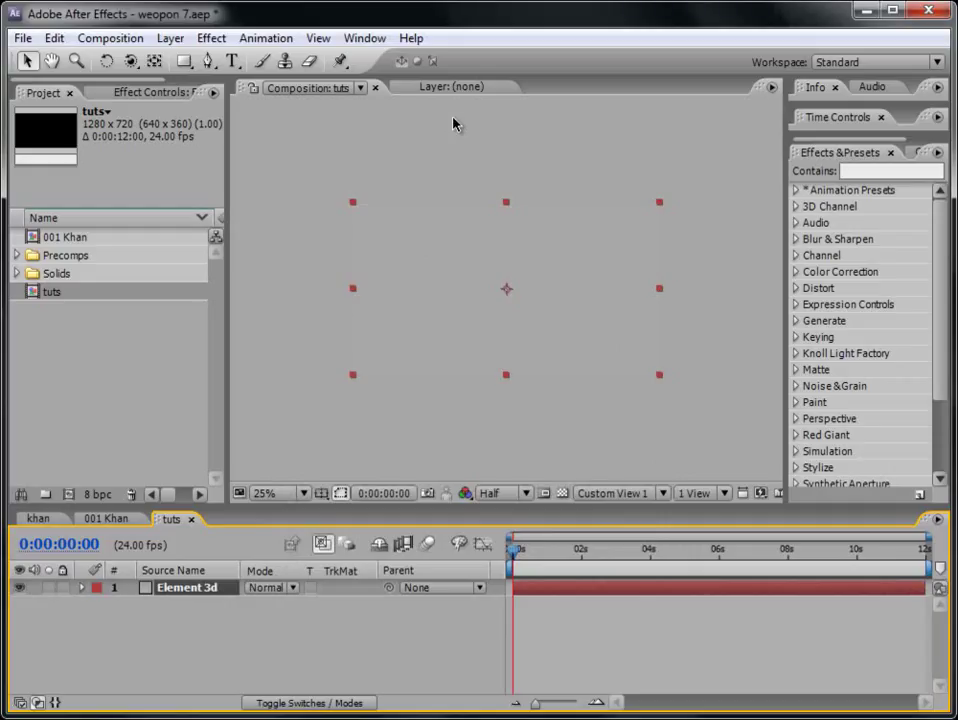
Apply the Video Copilot Element effect to the Element 3d solid.
{"action": "left_click", "coordinate": [868, 171]}
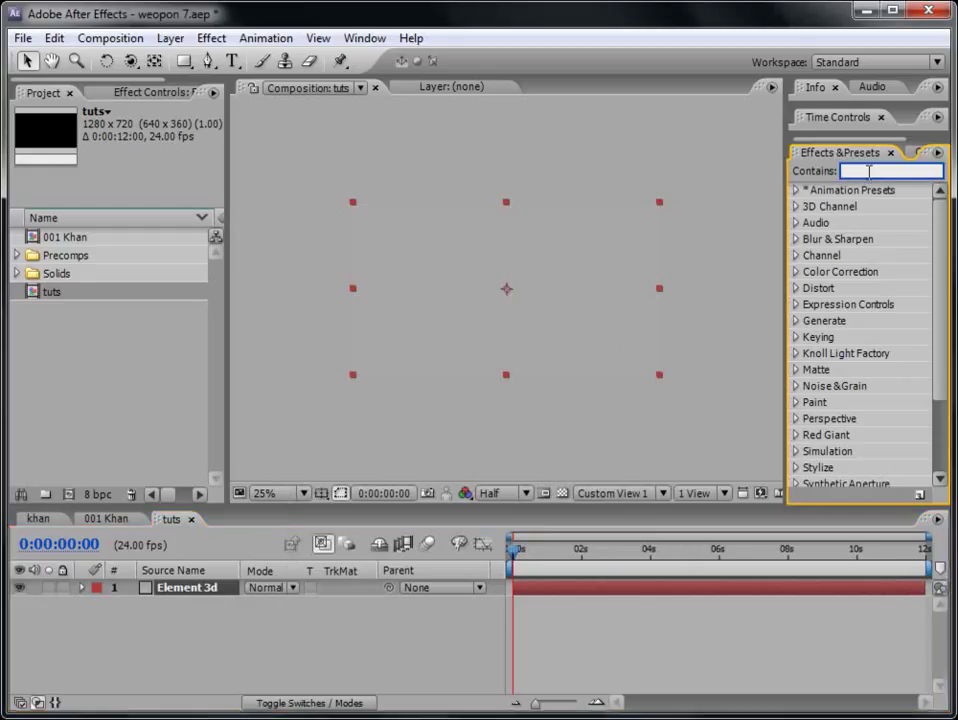
{"action": "type", "text": "elem"}
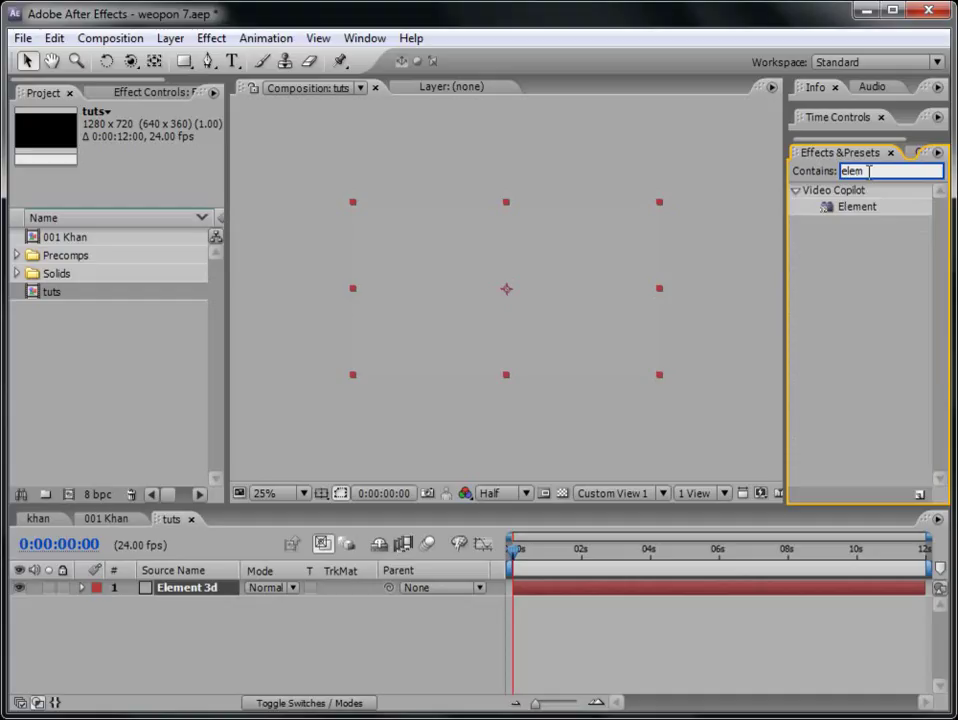
{"action": "left_click", "coordinate": [211, 40]}
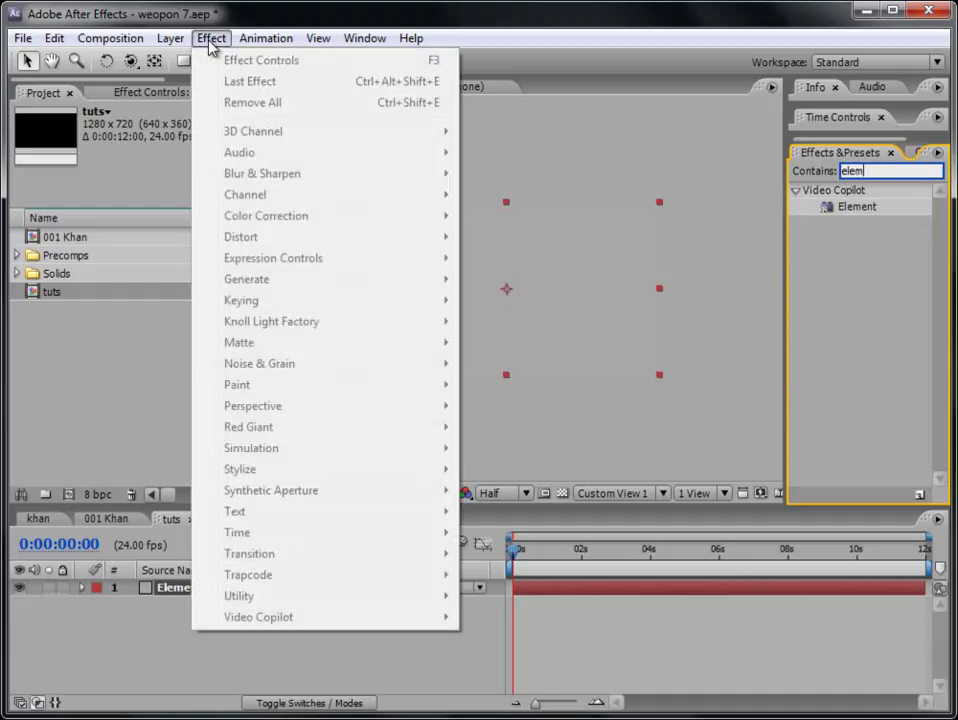
{"action": "left_click", "coordinate": [187, 595]}
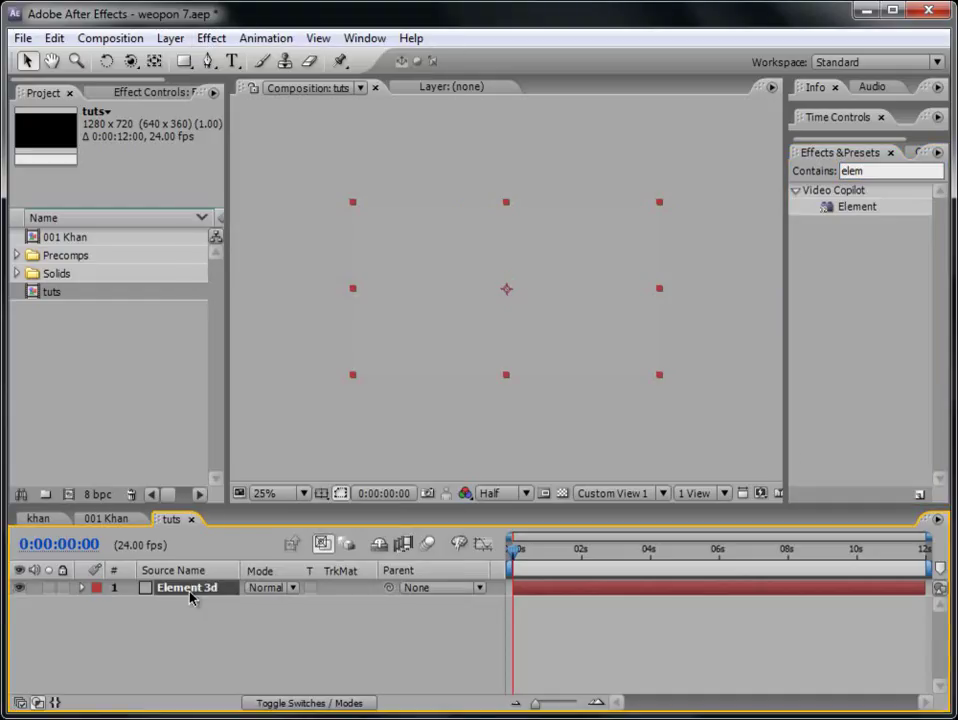
{"action": "left_click", "coordinate": [210, 40]}
{"action": "mouse_move", "coordinate": [278, 618]}
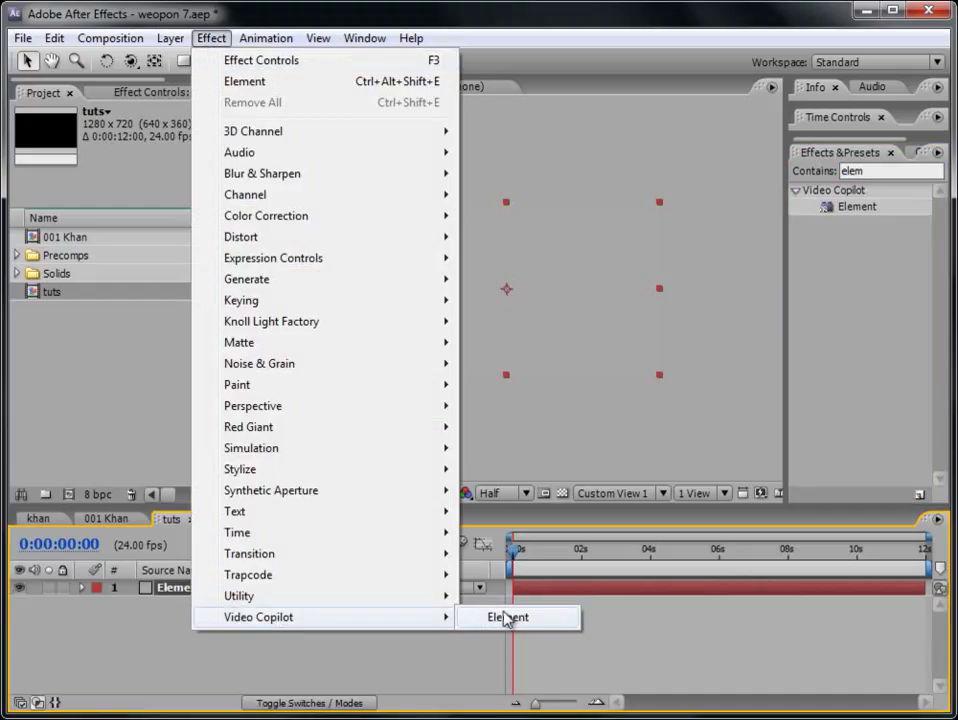
{"action": "left_click", "coordinate": [510, 618]}
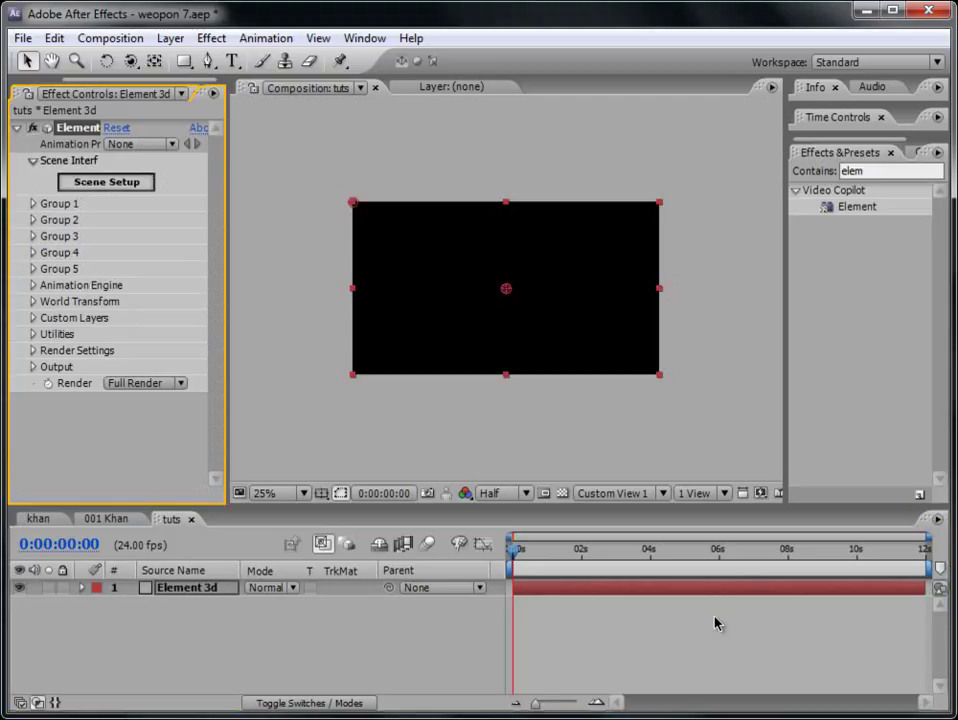
Magnify the composition view to 50% and widen its viewing area by narrowing the effect controls.
{"action": "scroll", "coordinate": [560, 391], "scroll_direction": "up", "scroll_amount": 2}
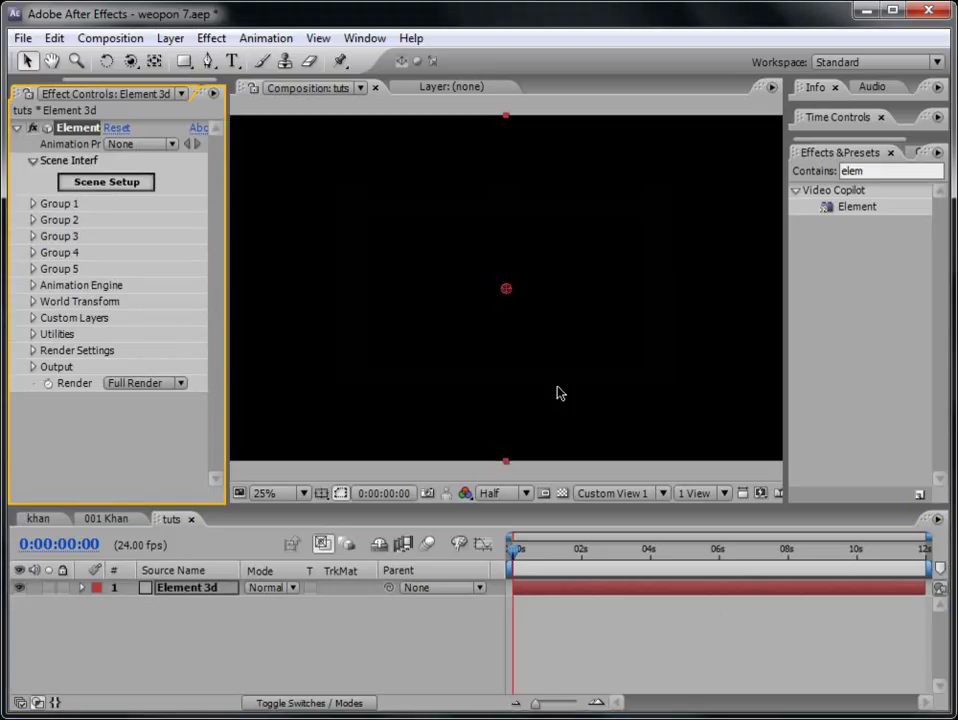
{"action": "scroll", "coordinate": [560, 395], "scroll_direction": "down", "scroll_amount": 2}
{"action": "scroll", "coordinate": [560, 393], "scroll_direction": "up", "scroll_amount": 2}
{"action": "left_click_drag", "start_coordinate": [227, 274], "coordinate": [179, 268]}
{"action": "scroll", "coordinate": [316, 285], "scroll_direction": "down", "scroll_amount": 2}
{"action": "scroll", "coordinate": [316, 286], "scroll_direction": "up", "scroll_amount": 2}
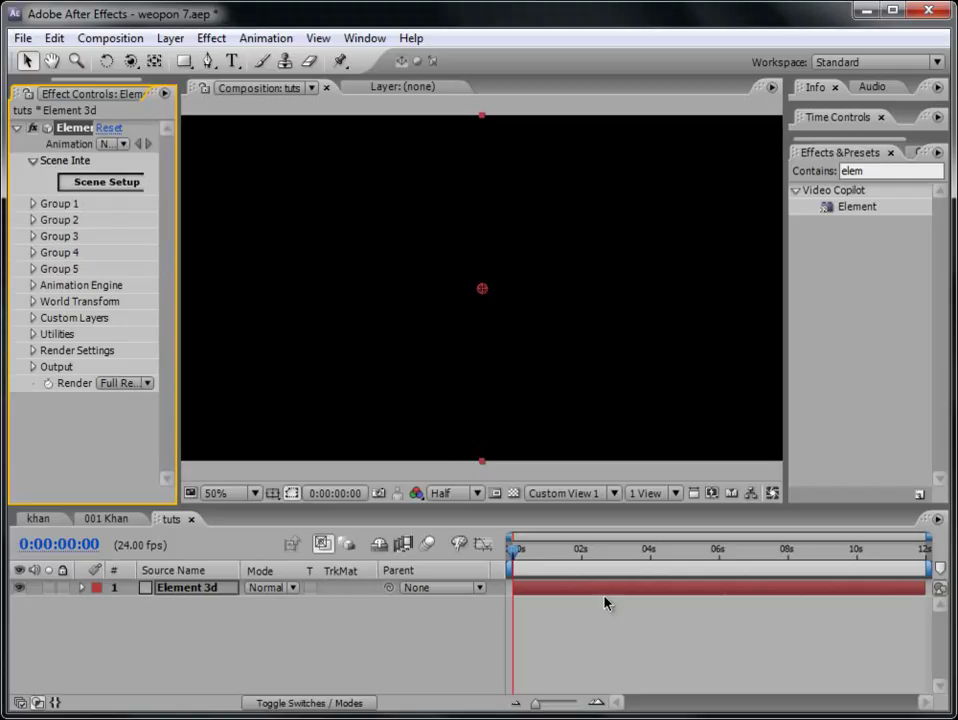
Open Element's Scene Setup and add the triangle_ball model from the Primitives collection to the scene.
{"action": "left_click", "coordinate": [100, 185]}
{"action": "left_click_drag", "start_coordinate": [806, 60], "coordinate": [783, 51]}
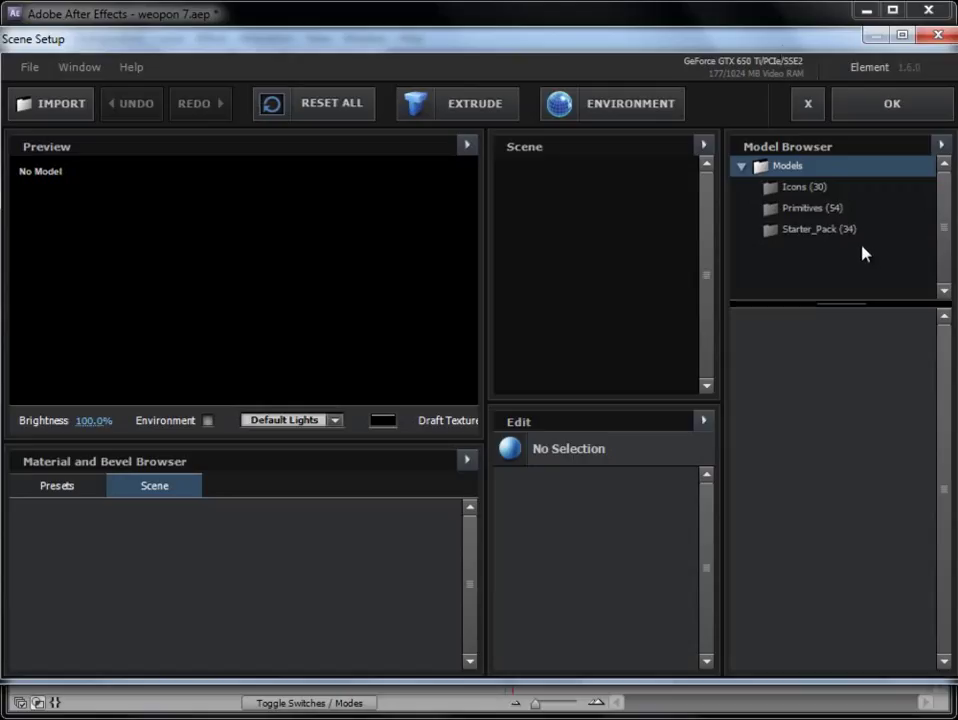
{"action": "left_click", "coordinate": [812, 213]}
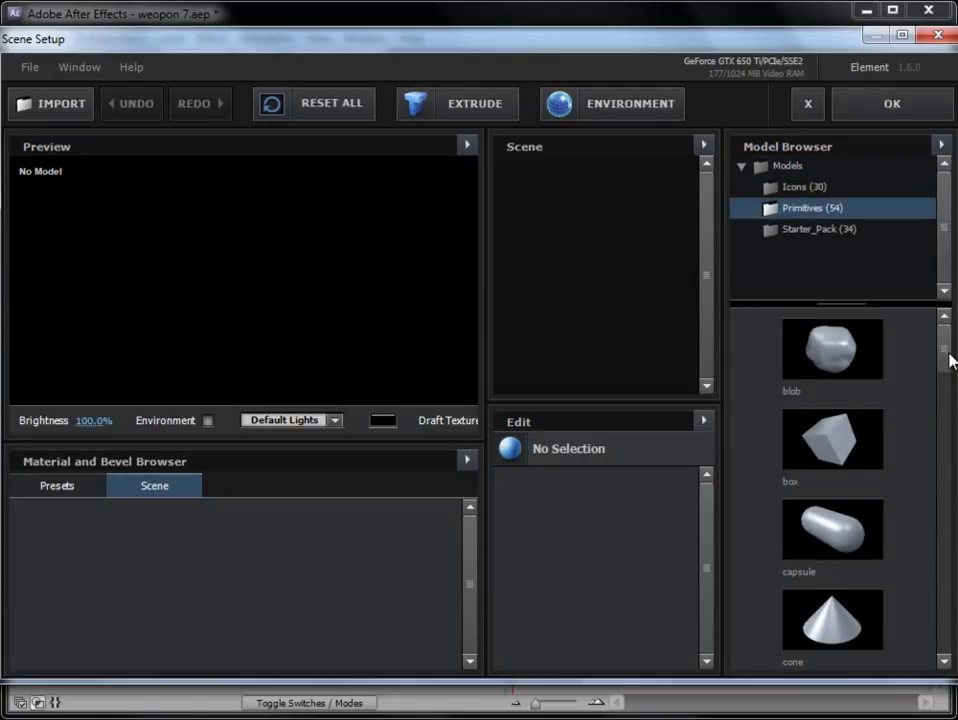
{"action": "scroll", "coordinate": [948, 420], "scroll_direction": "down", "scroll_amount": 4}
{"action": "left_click_drag", "start_coordinate": [948, 443], "coordinate": [948, 610]}
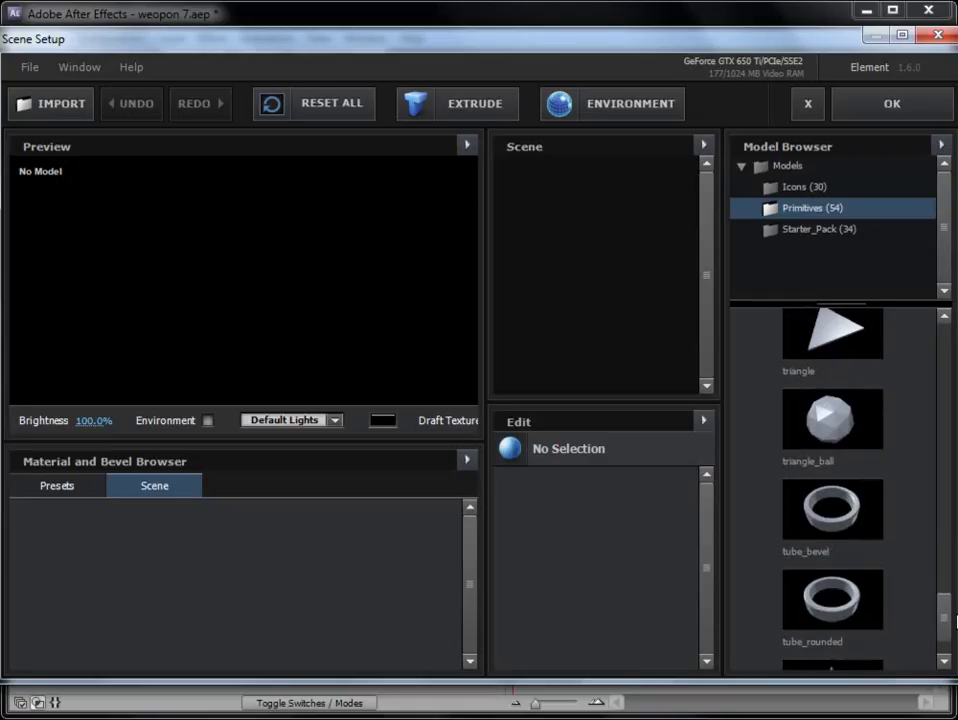
{"action": "left_click", "coordinate": [837, 424]}
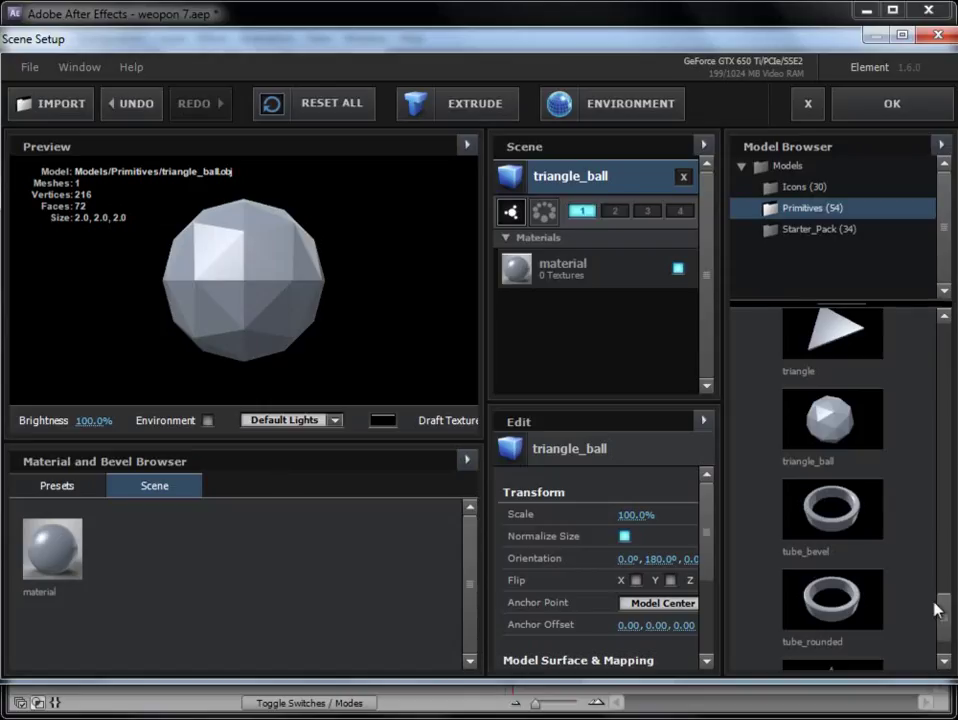
Add the flash_light model from the Starter_Pack, assign it to group 2 and accept the scene.
{"action": "scroll", "coordinate": [945, 612], "scroll_direction": "up", "scroll_amount": 1}
{"action": "left_click_drag", "start_coordinate": [945, 612], "coordinate": [947, 321]}
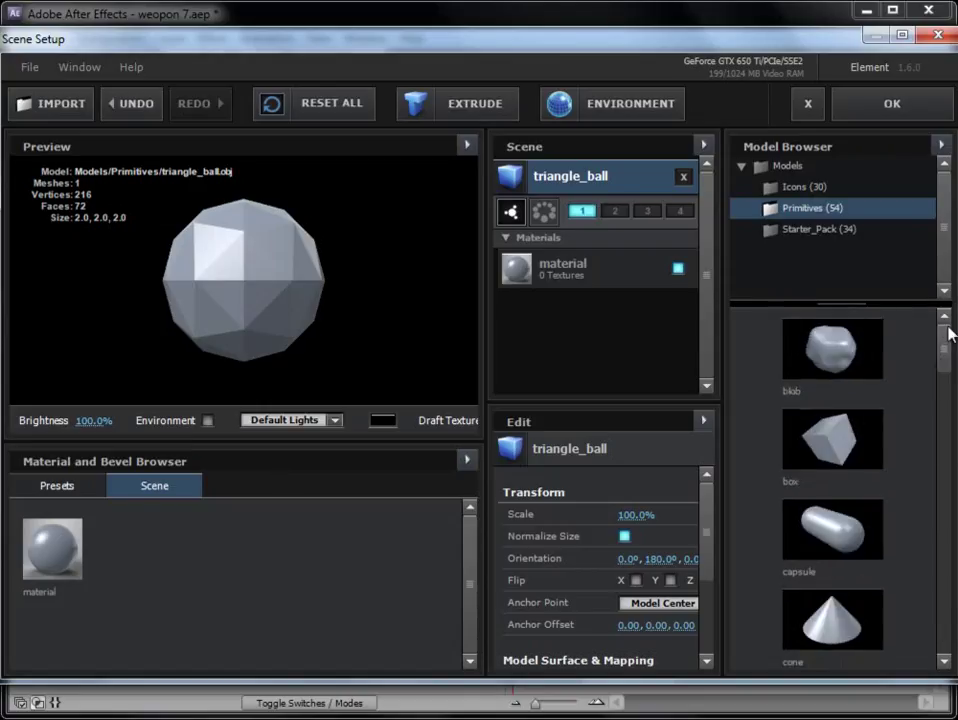
{"action": "left_click", "coordinate": [808, 233]}
{"action": "left_click_drag", "start_coordinate": [946, 358], "coordinate": [955, 470]}
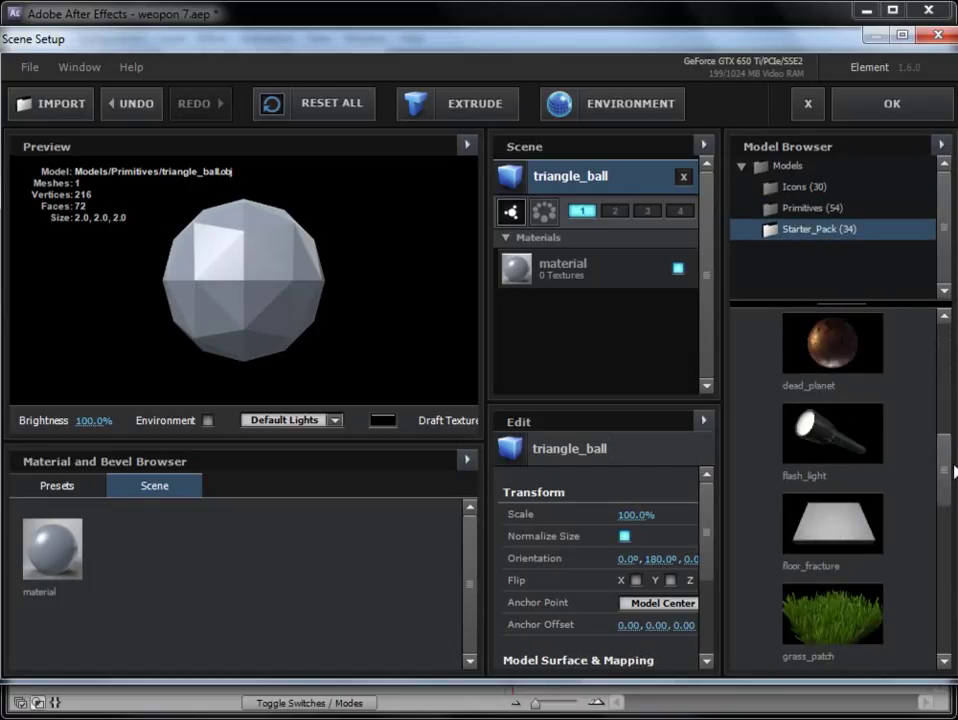
{"action": "left_click", "coordinate": [834, 440]}
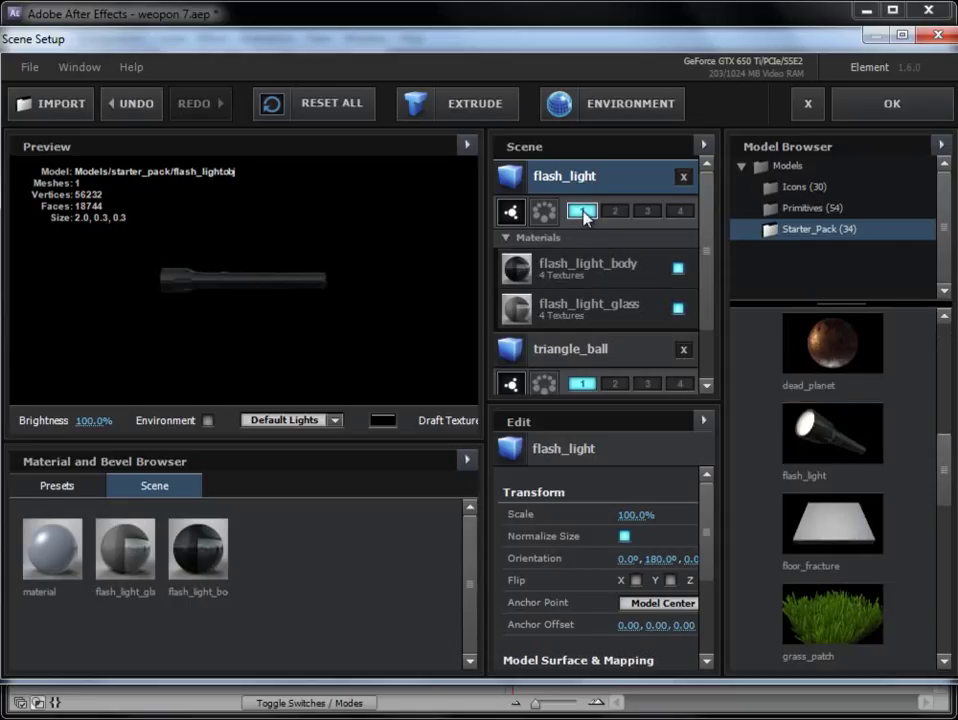
{"action": "left_click", "coordinate": [615, 211]}
{"action": "scroll", "coordinate": [705, 374], "scroll_direction": "down", "scroll_amount": 2}
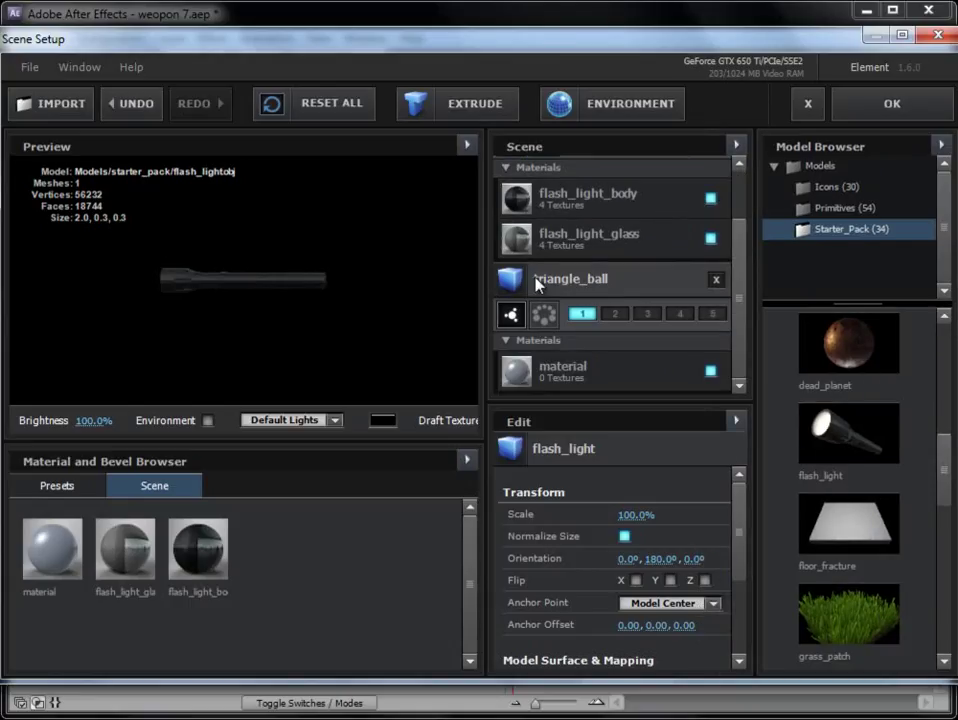
{"action": "scroll", "coordinate": [745, 215], "scroll_direction": "up", "scroll_amount": 2}
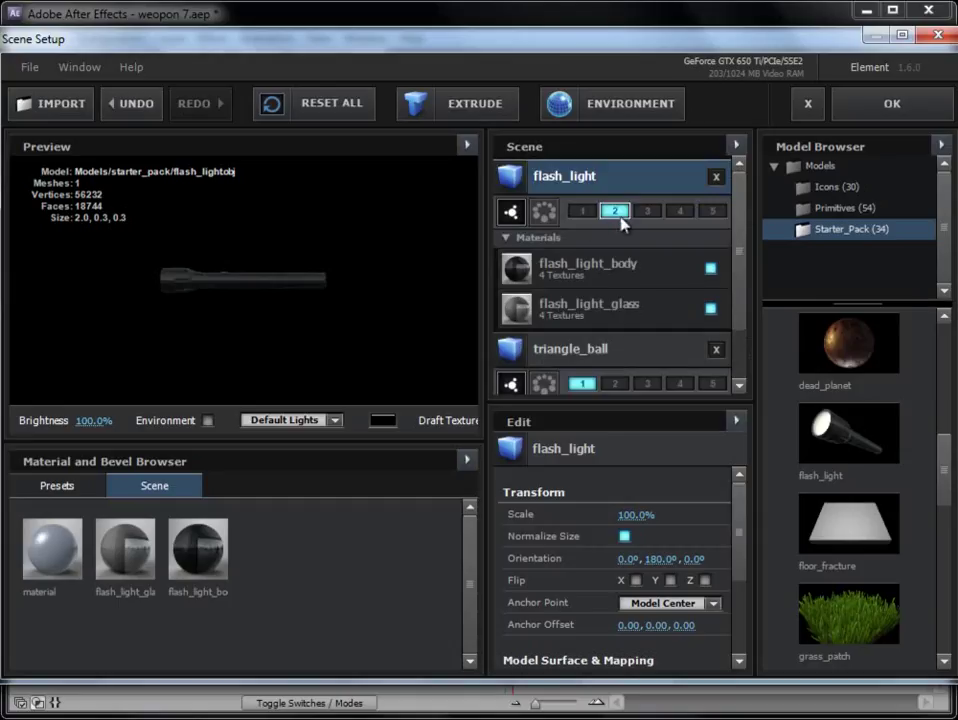
{"action": "left_click", "coordinate": [890, 106]}
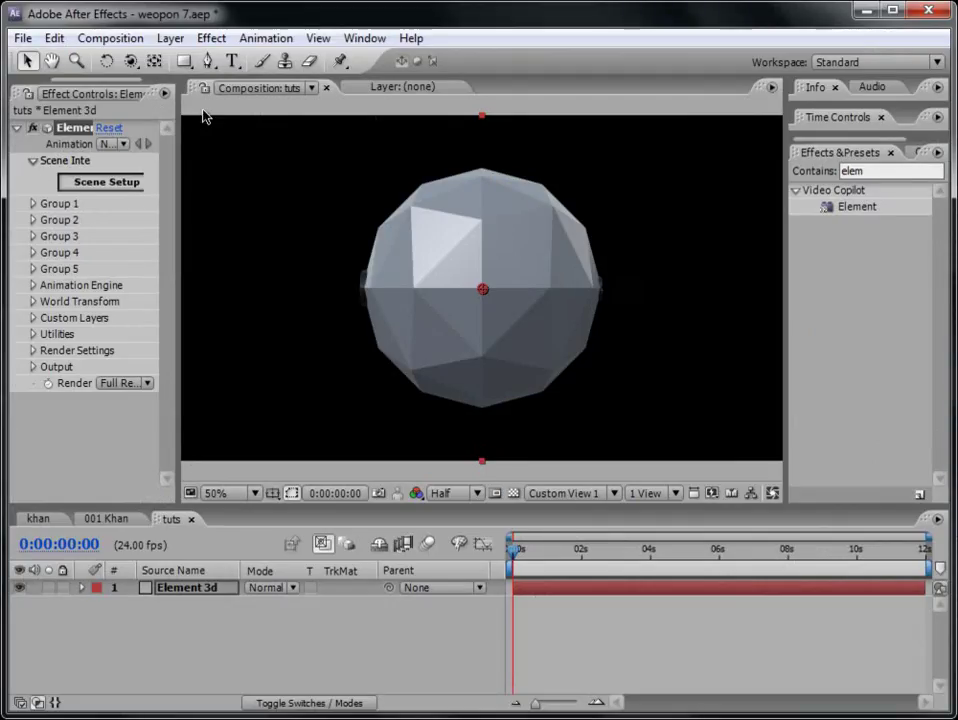
Create a camera layer with the 28mm preset in the tuts composition.
{"action": "left_click", "coordinate": [170, 38]}
{"action": "mouse_move", "coordinate": [178, 62]}
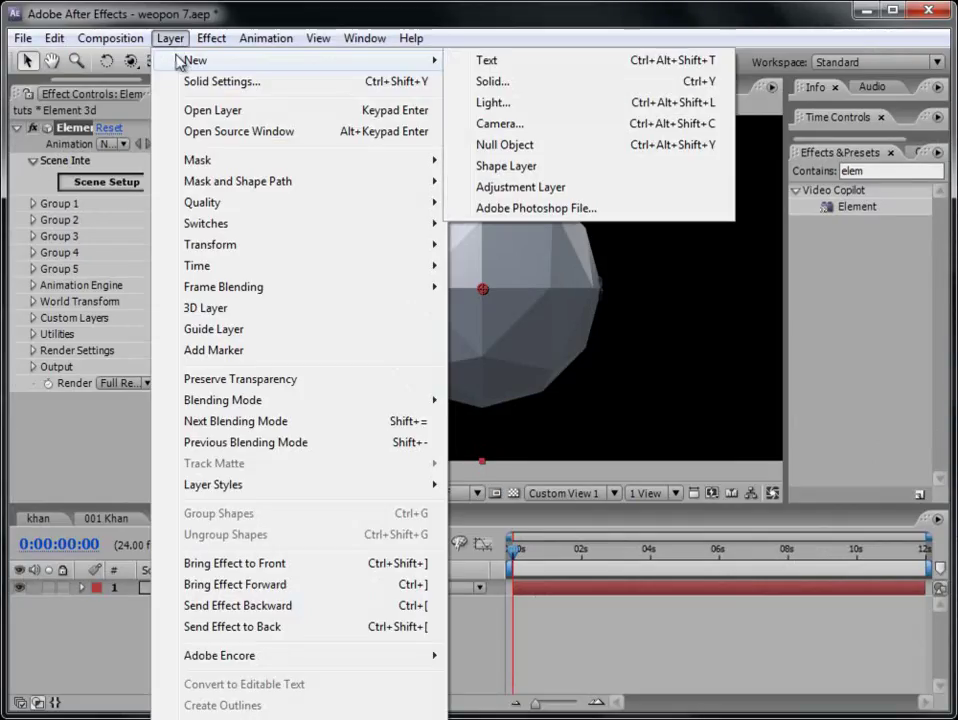
{"action": "left_click", "coordinate": [498, 124]}
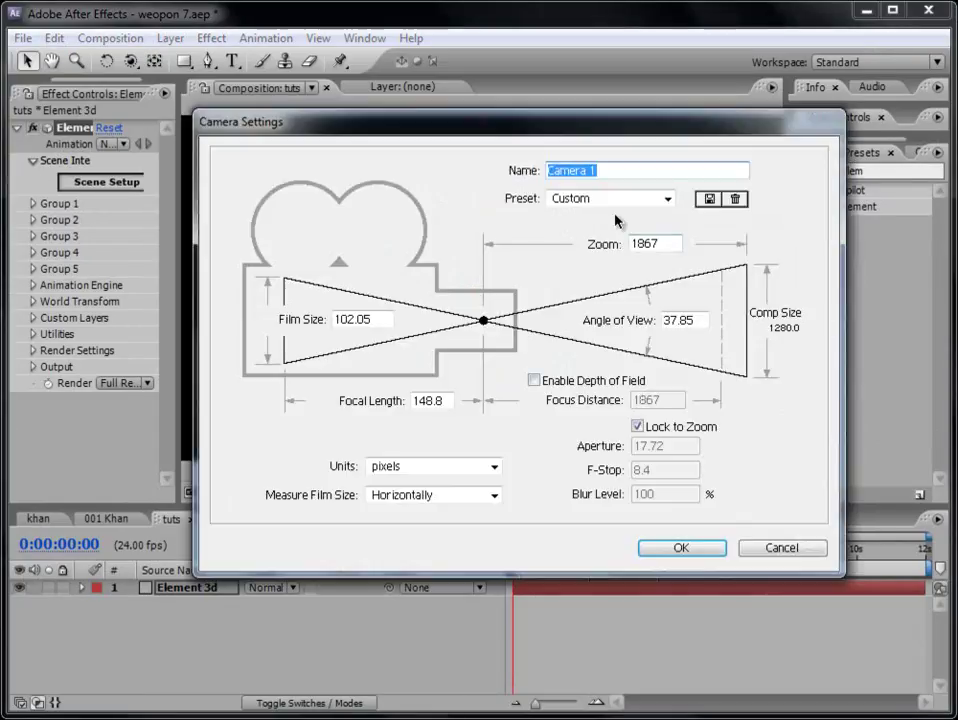
{"action": "left_click", "coordinate": [668, 198]}
{"action": "left_click", "coordinate": [606, 276]}
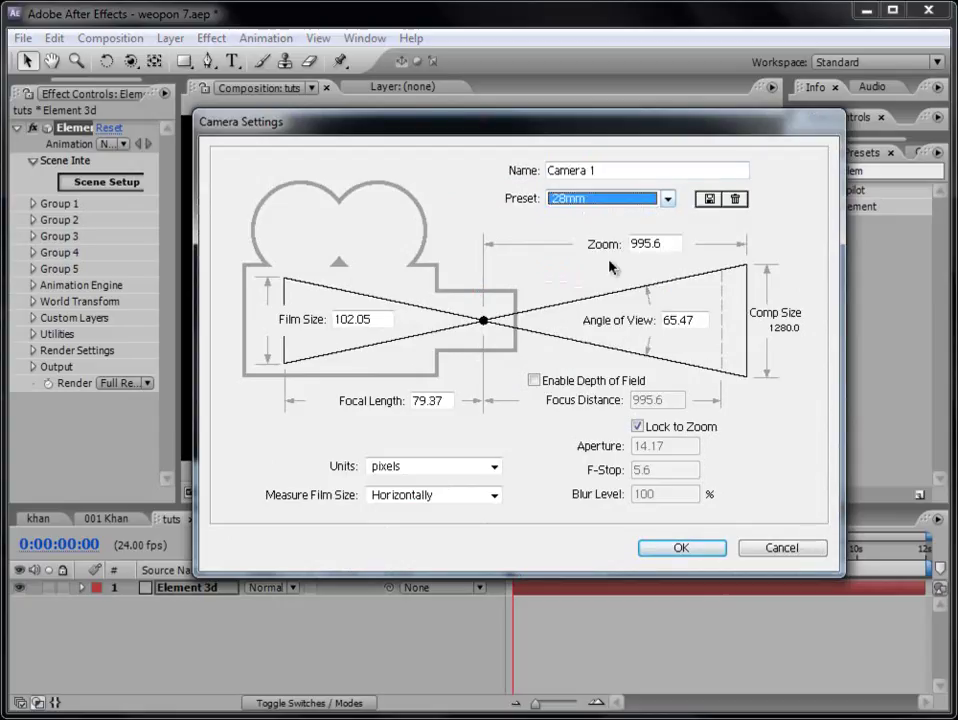
{"action": "left_click", "coordinate": [682, 547]}
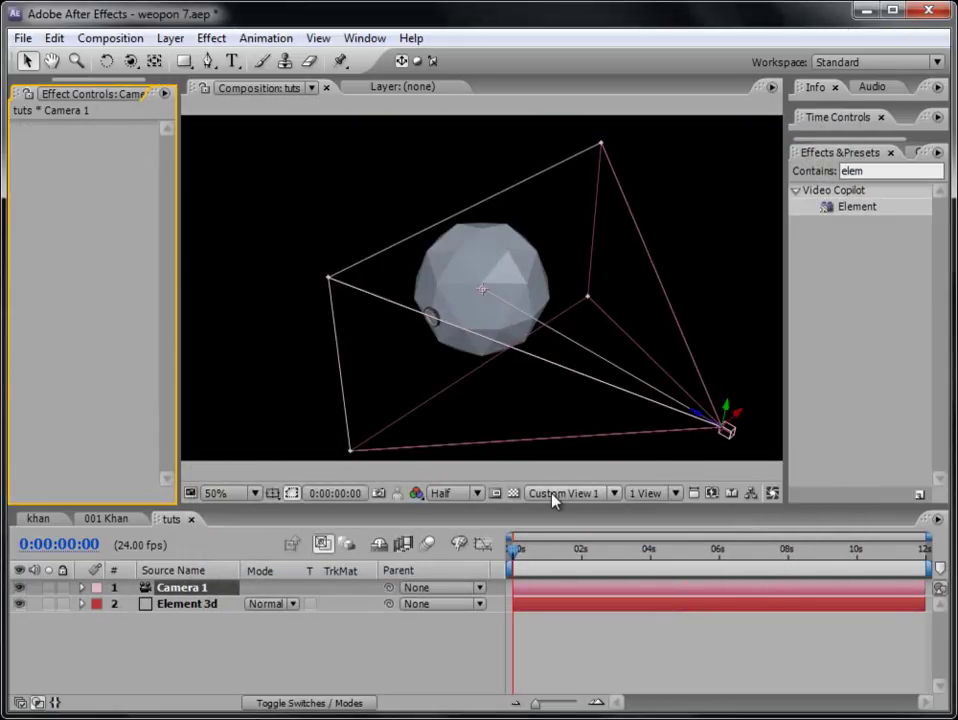
Switch the composition to the Camera 1 view and orbit the camera to a raised, angled view of the ball.
{"action": "left_click", "coordinate": [560, 496]}
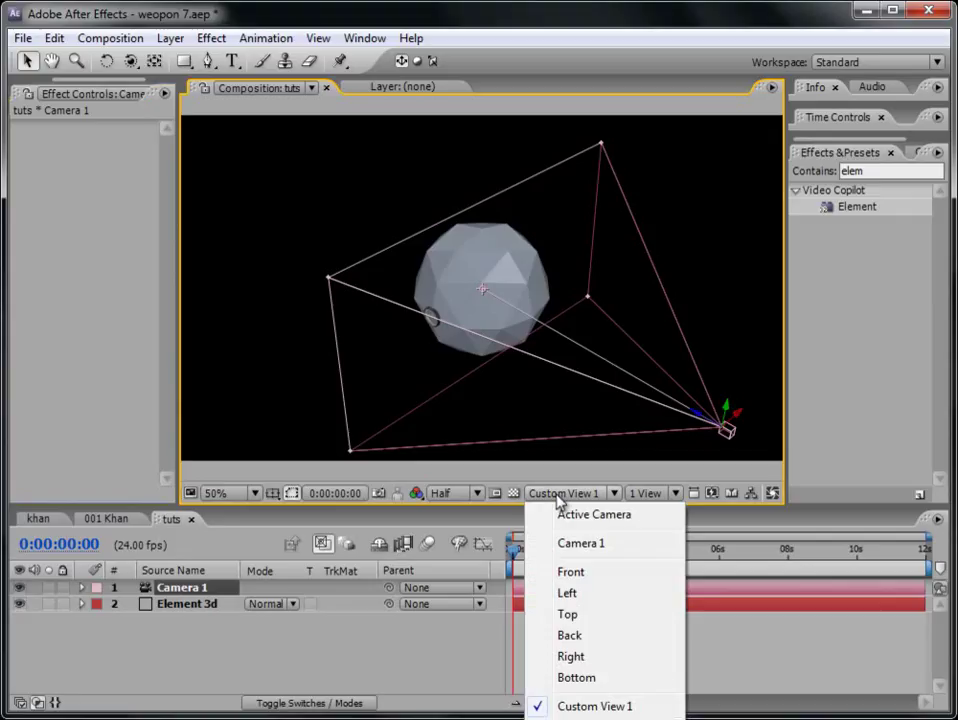
{"action": "left_click", "coordinate": [578, 545]}
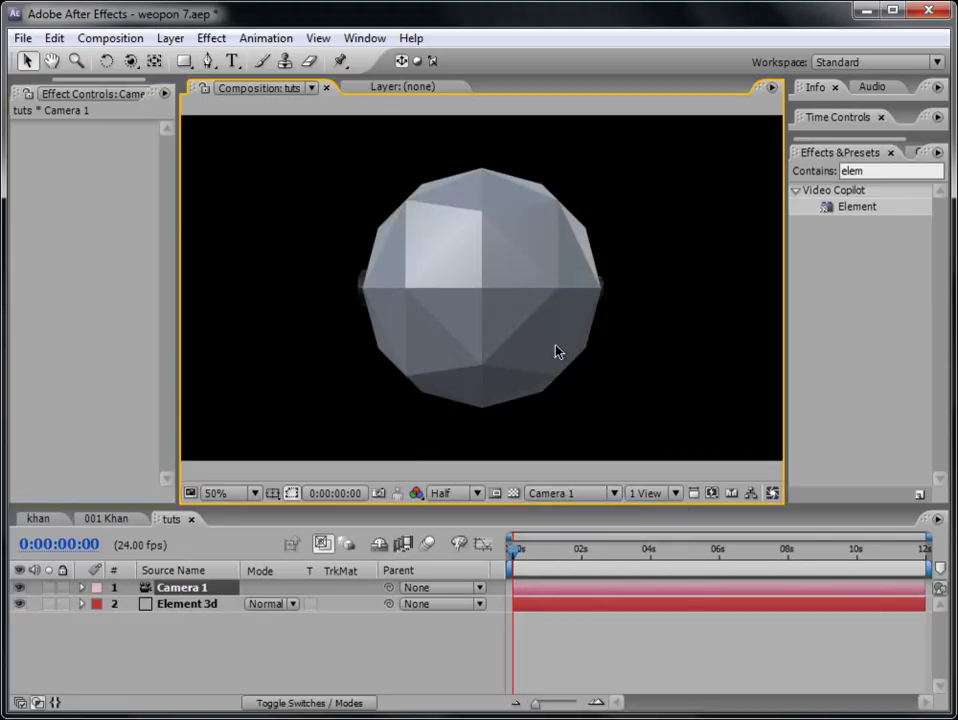
{"action": "key", "text": "c"}
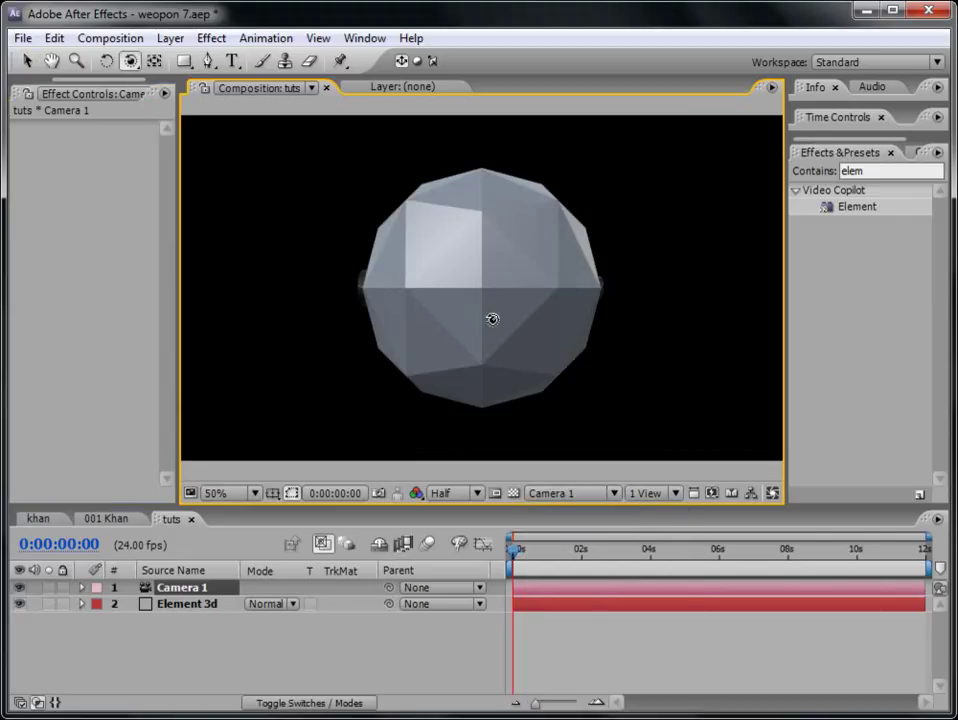
{"action": "left_click", "coordinate": [131, 61]}
{"action": "left_click_drag", "start_coordinate": [131, 61], "coordinate": [181, 63]}
{"action": "left_click_drag", "start_coordinate": [507, 276], "coordinate": [612, 278]}
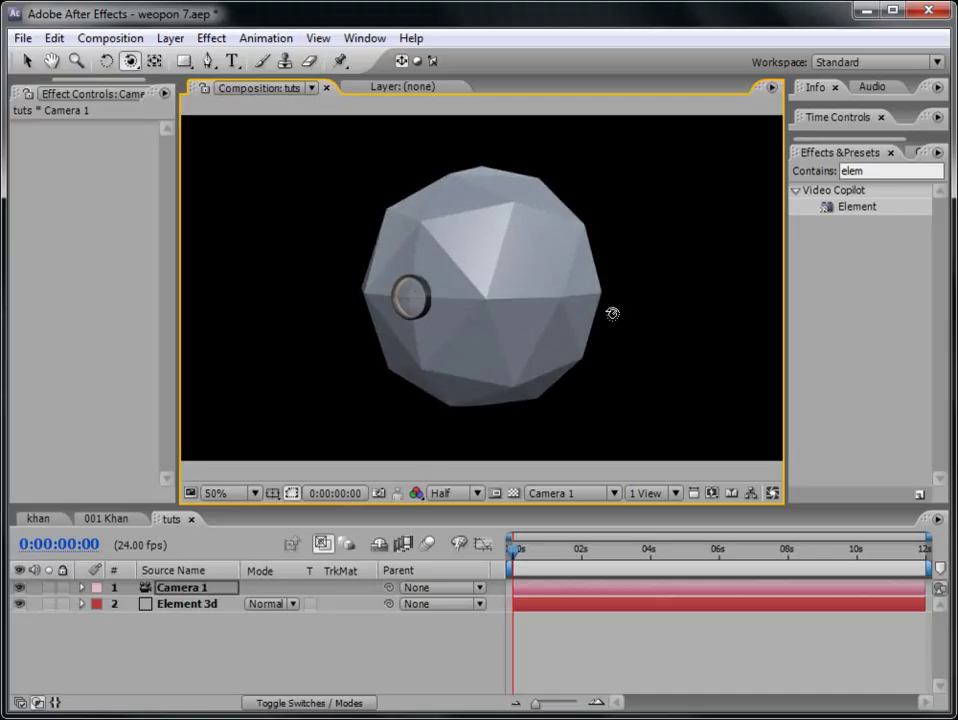
{"action": "left_click_drag", "start_coordinate": [515, 286], "coordinate": [457, 301]}
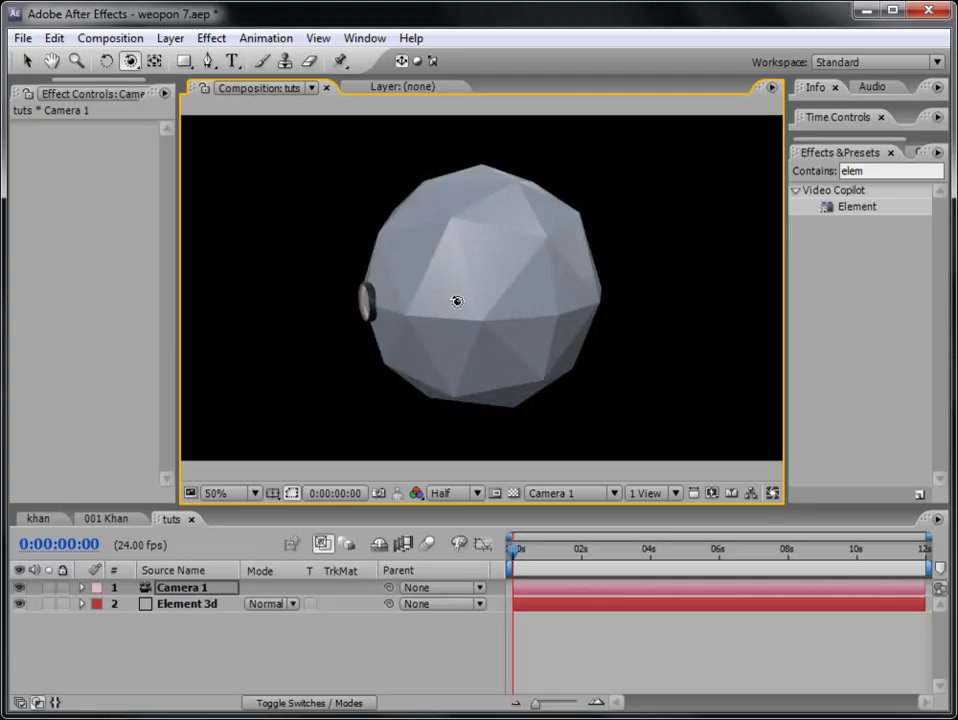
Set group 2's replicator shape to Sphere on the Element 3d layer, spreading the flashlights around the ball.
{"action": "left_click", "coordinate": [180, 612]}
{"action": "left_click_drag", "start_coordinate": [177, 181], "coordinate": [257, 181]}
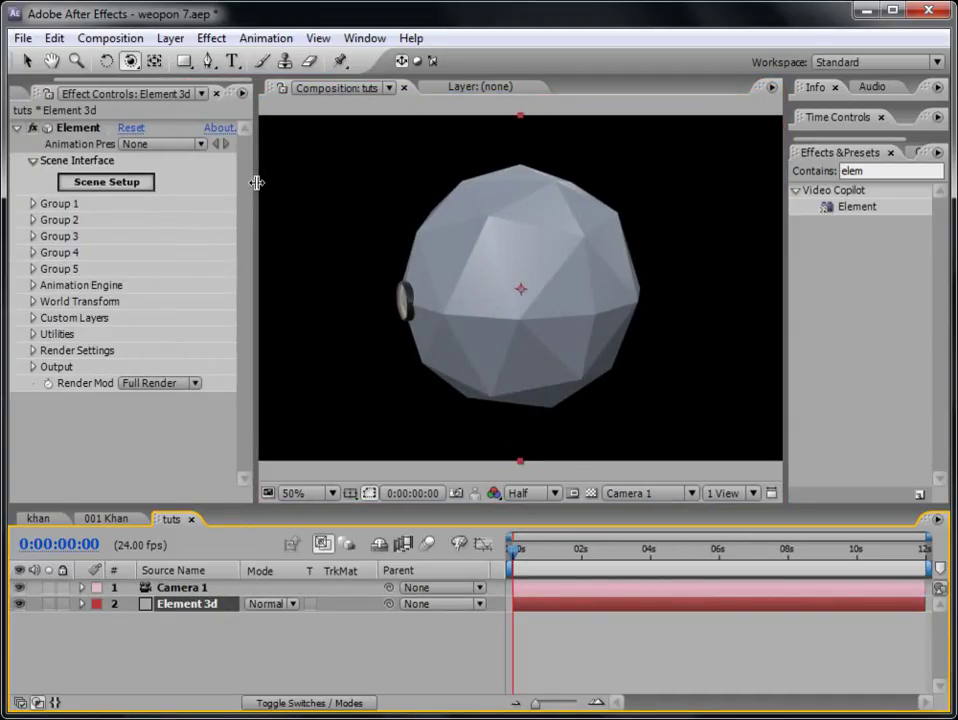
{"action": "left_click", "coordinate": [33, 220]}
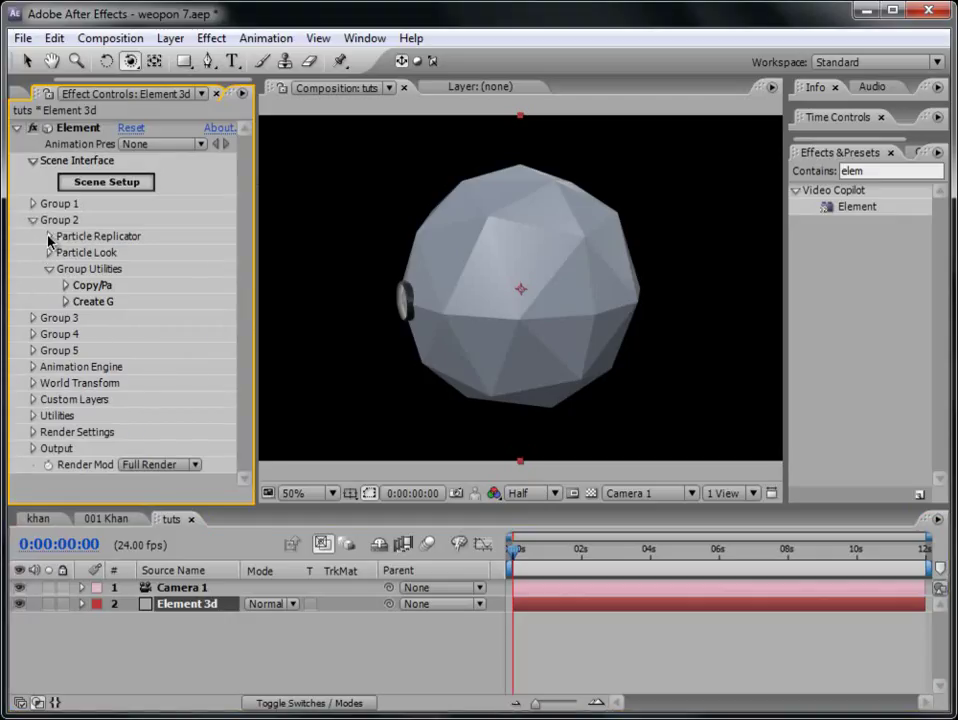
{"action": "left_click", "coordinate": [48, 237]}
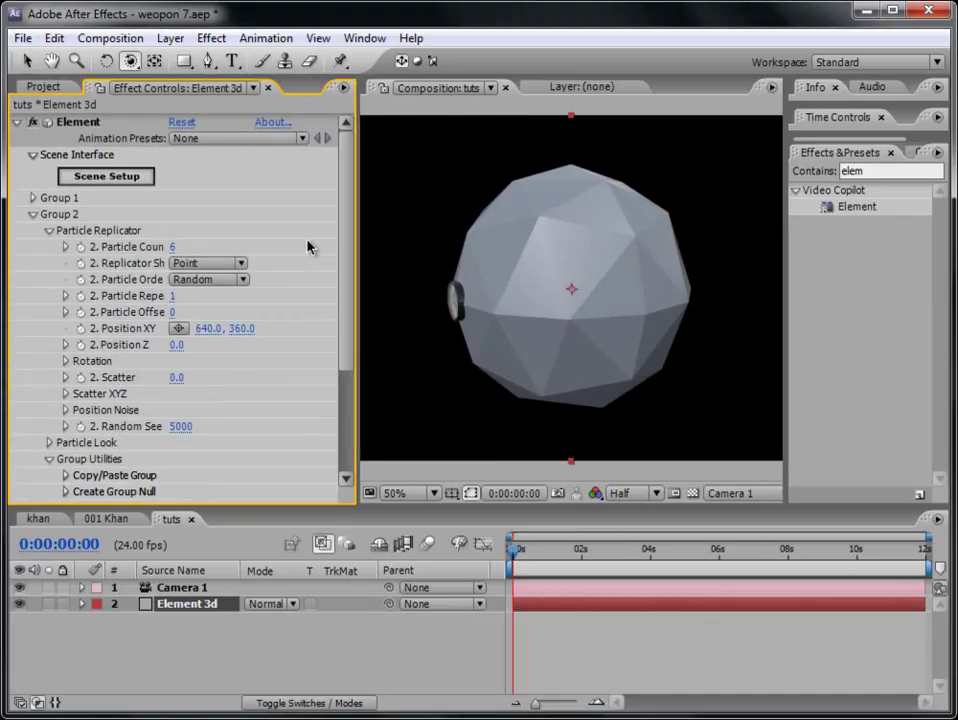
{"action": "left_click_drag", "start_coordinate": [358, 267], "coordinate": [335, 268]}
{"action": "left_click", "coordinate": [196, 263]}
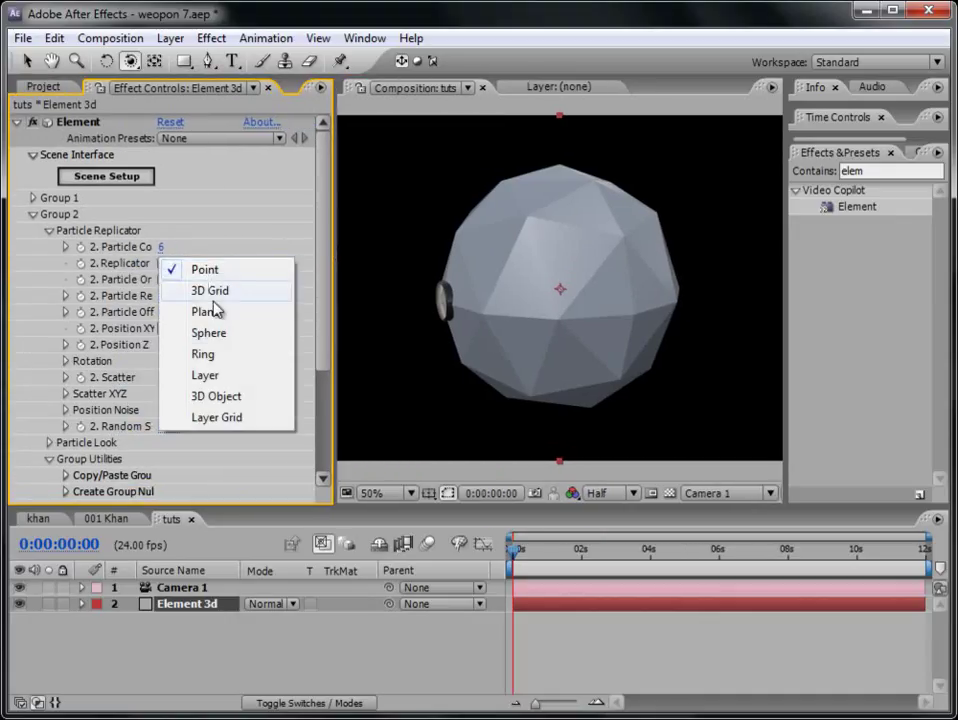
{"action": "left_click", "coordinate": [210, 333]}
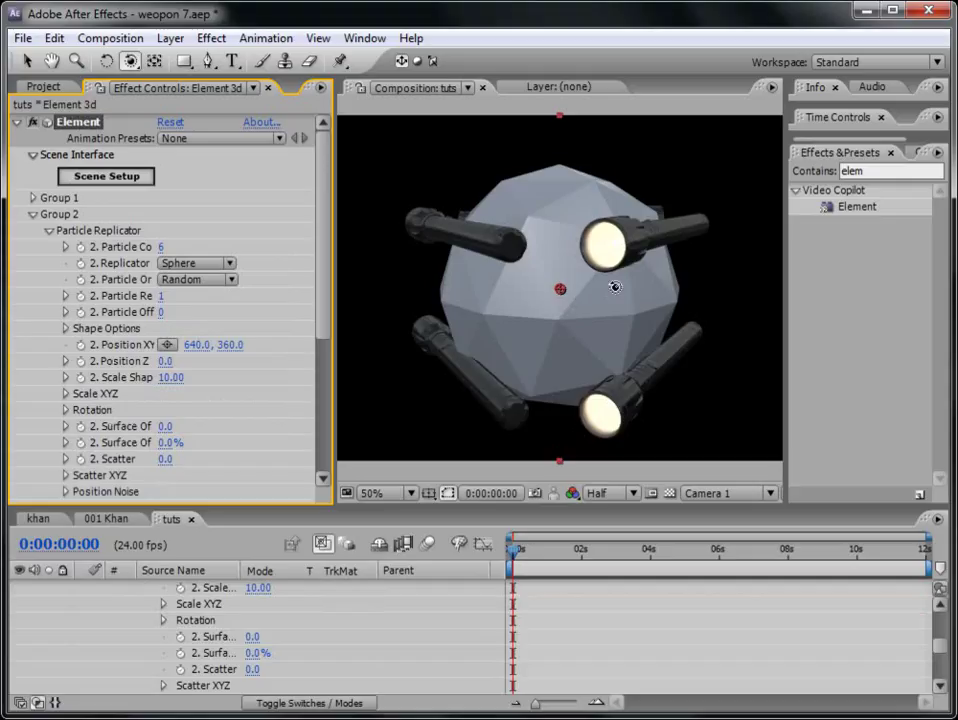
{"action": "left_click_drag", "start_coordinate": [588, 323], "coordinate": [574, 287]}
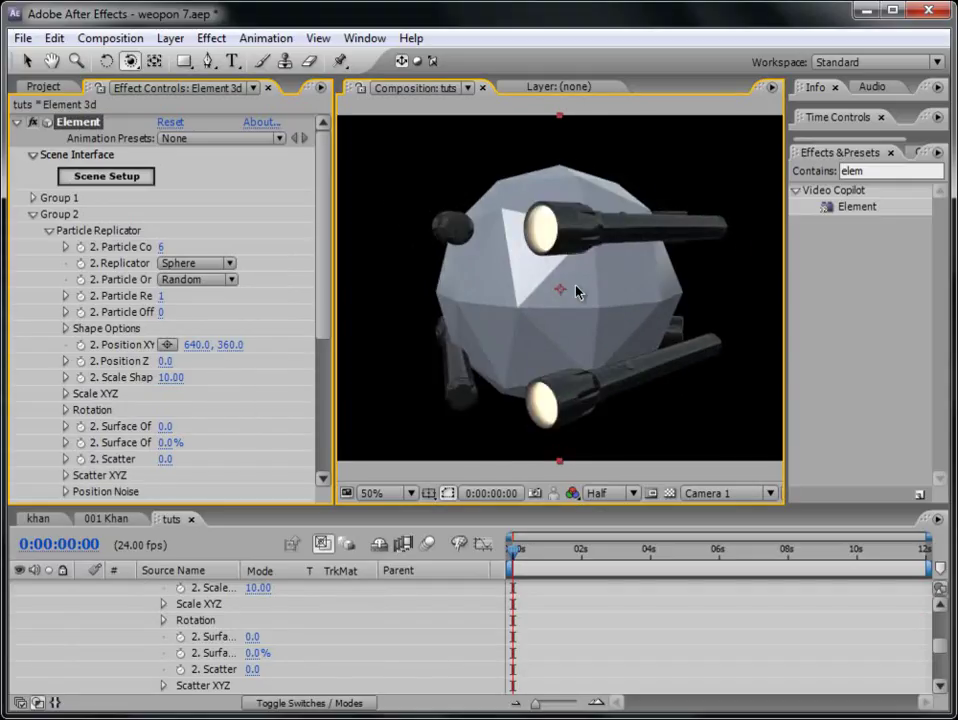
Set the Y rotation of group 2's particle look to -90° so the flashlights point outward from the ball.
{"action": "scroll", "coordinate": [325, 343], "scroll_direction": "down", "scroll_amount": 3}
{"action": "scroll", "coordinate": [336, 354], "scroll_direction": "down", "scroll_amount": 3}
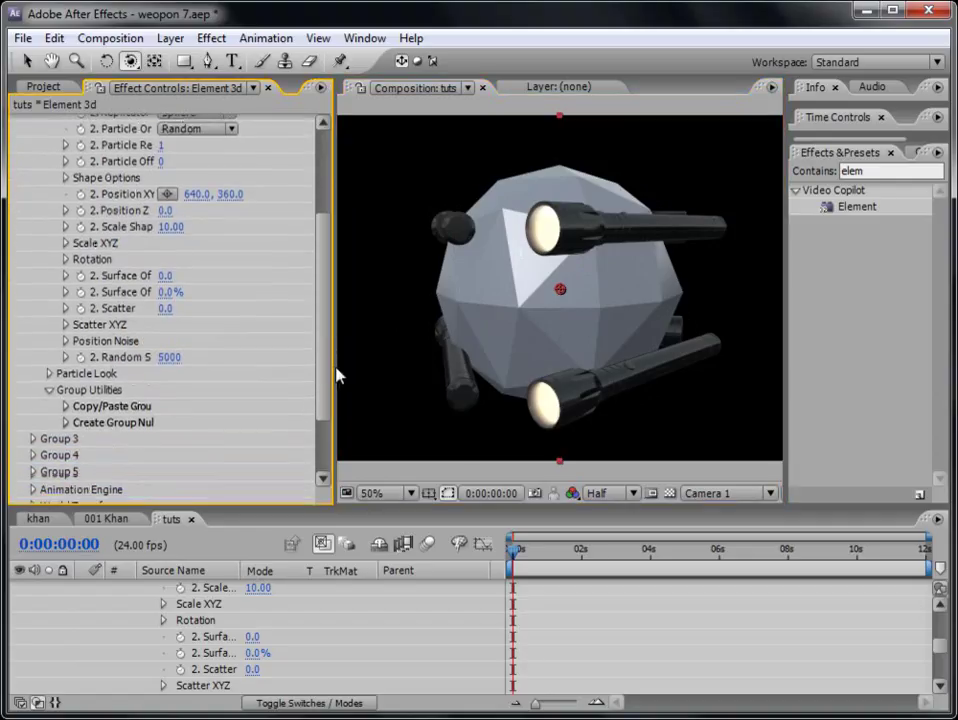
{"action": "left_click", "coordinate": [49, 360]}
{"action": "scroll", "coordinate": [333, 362], "scroll_direction": "down", "scroll_amount": 3}
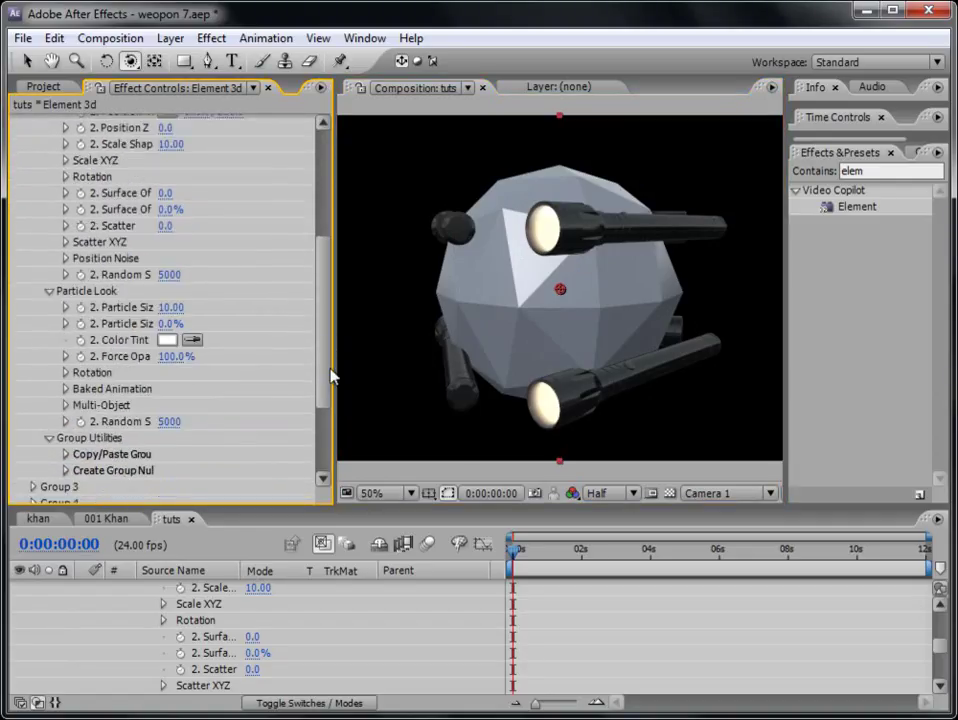
{"action": "scroll", "coordinate": [333, 377], "scroll_direction": "down", "scroll_amount": 1}
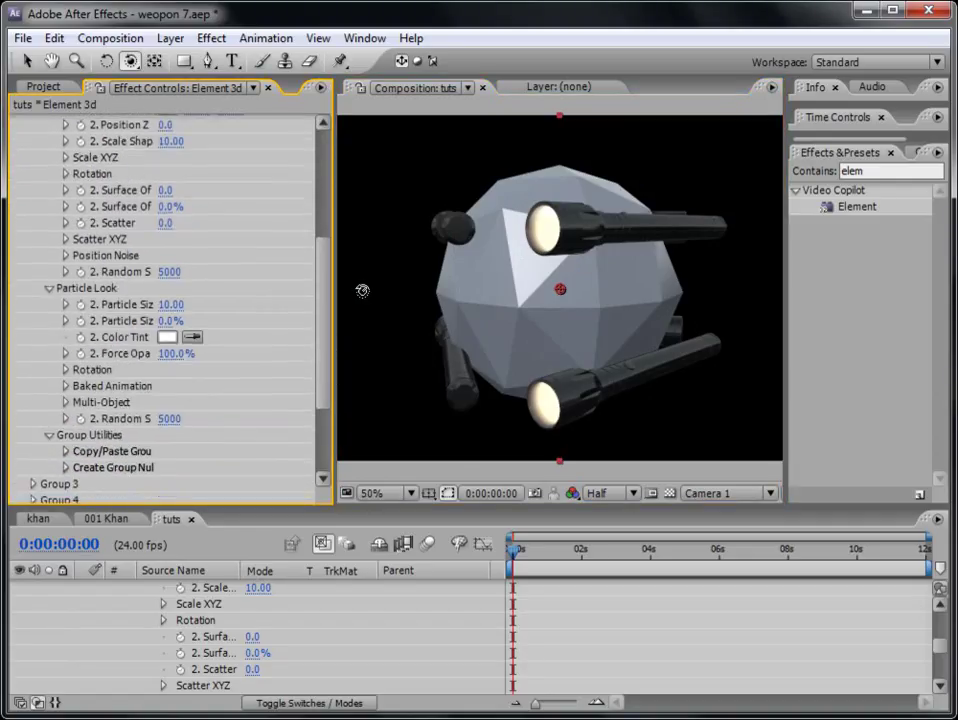
{"action": "left_click", "coordinate": [65, 370]}
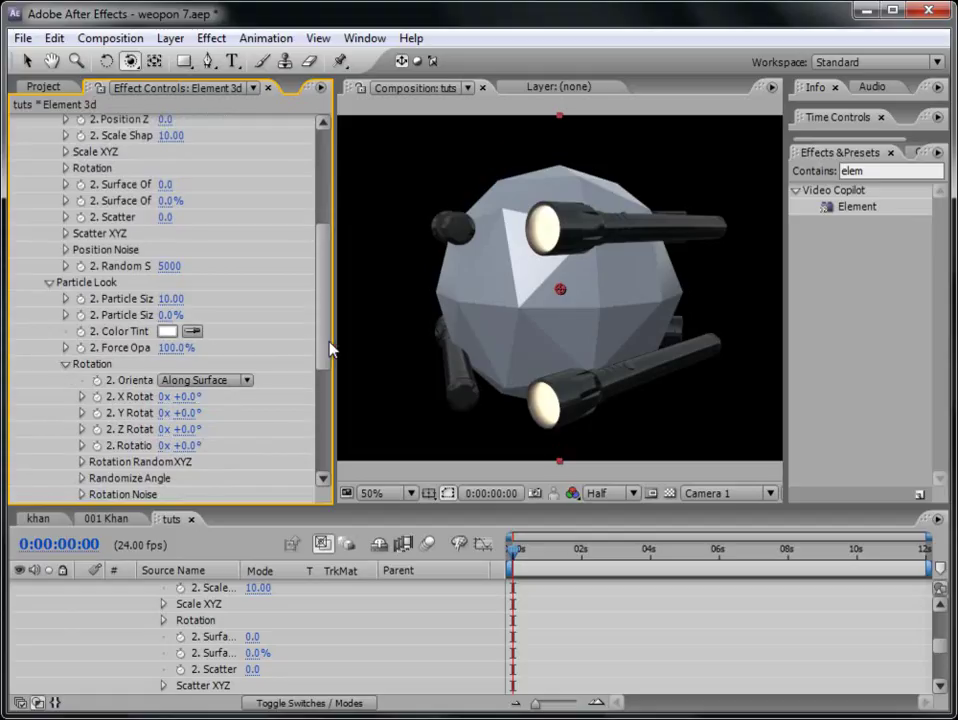
{"action": "scroll", "coordinate": [331, 360], "scroll_direction": "down", "scroll_amount": 3}
{"action": "left_click_drag", "start_coordinate": [182, 342], "coordinate": [91, 339]}
{"action": "left_click", "coordinate": [189, 343]}
{"action": "type", "text": "-90"}
{"action": "key", "text": "Return"}
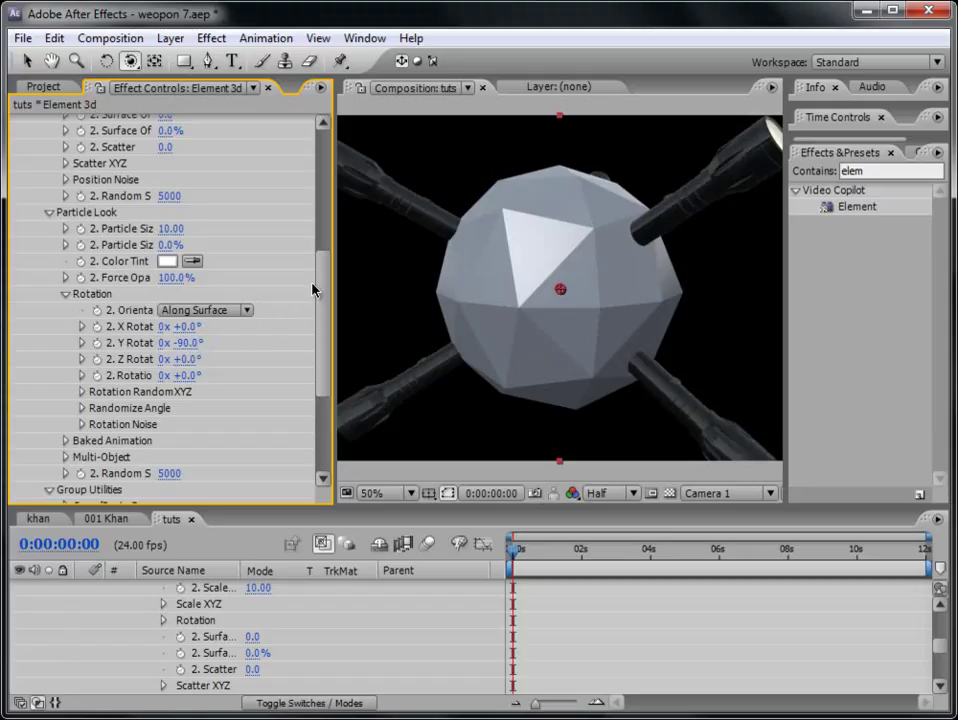
Reduce group 2's particle size to 7.84 and its replicator scale shape to 7.60.
{"action": "left_click_drag", "start_coordinate": [327, 289], "coordinate": [333, 253]}
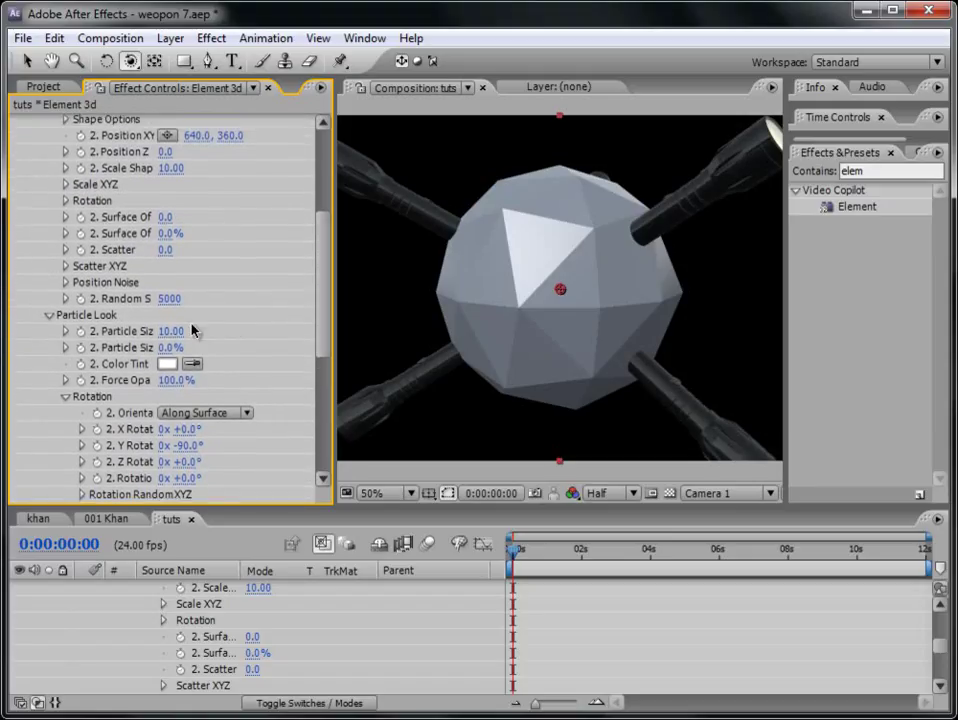
{"action": "left_click_drag", "start_coordinate": [173, 334], "coordinate": [5, 325]}
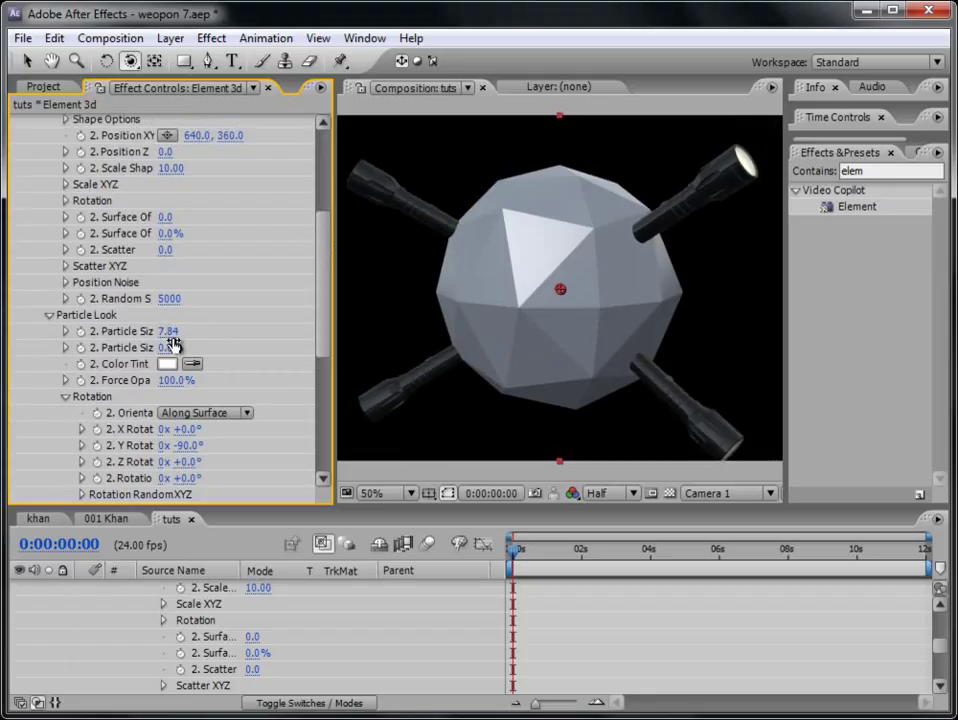
{"action": "scroll", "coordinate": [135, 336], "scroll_direction": "up", "scroll_amount": 2}
{"action": "mouse_move", "coordinate": [174, 279]}
{"action": "left_mouse_down"}
{"action": "mouse_move", "coordinate": [135, 279]}
{"action": "mouse_move", "coordinate": [158, 275]}
{"action": "left_mouse_up"}
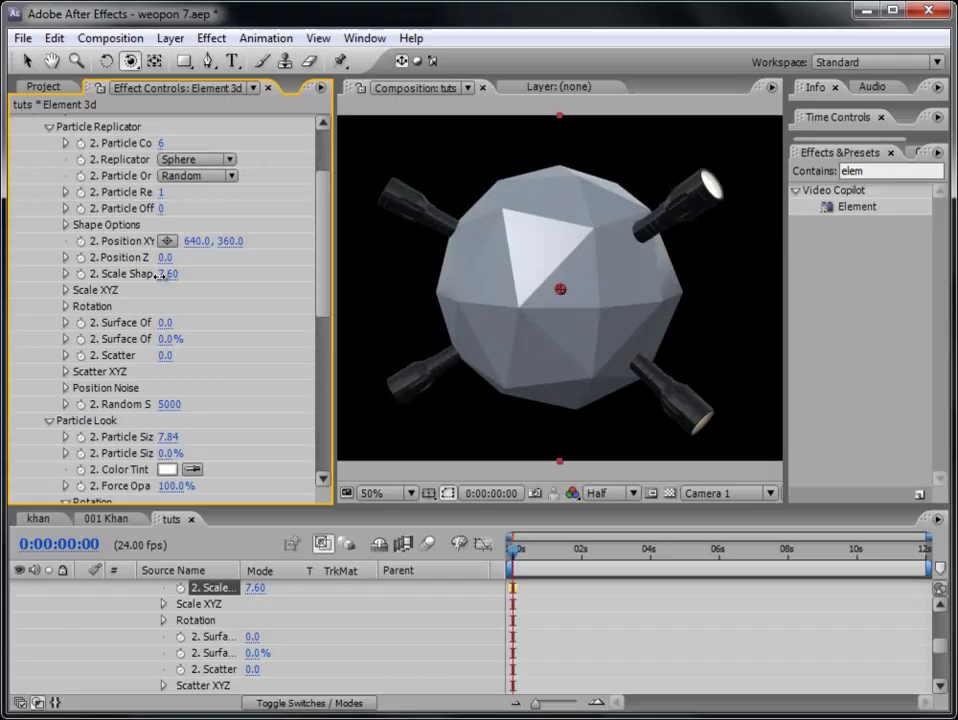
{"action": "mouse_move", "coordinate": [559, 297]}
{"action": "left_mouse_down"}
{"action": "mouse_move", "coordinate": [532, 365]}
{"action": "mouse_move", "coordinate": [530, 284]}
{"action": "mouse_move", "coordinate": [611, 272]}
{"action": "mouse_move", "coordinate": [599, 336]}
{"action": "mouse_move", "coordinate": [558, 314]}
{"action": "left_mouse_up"}
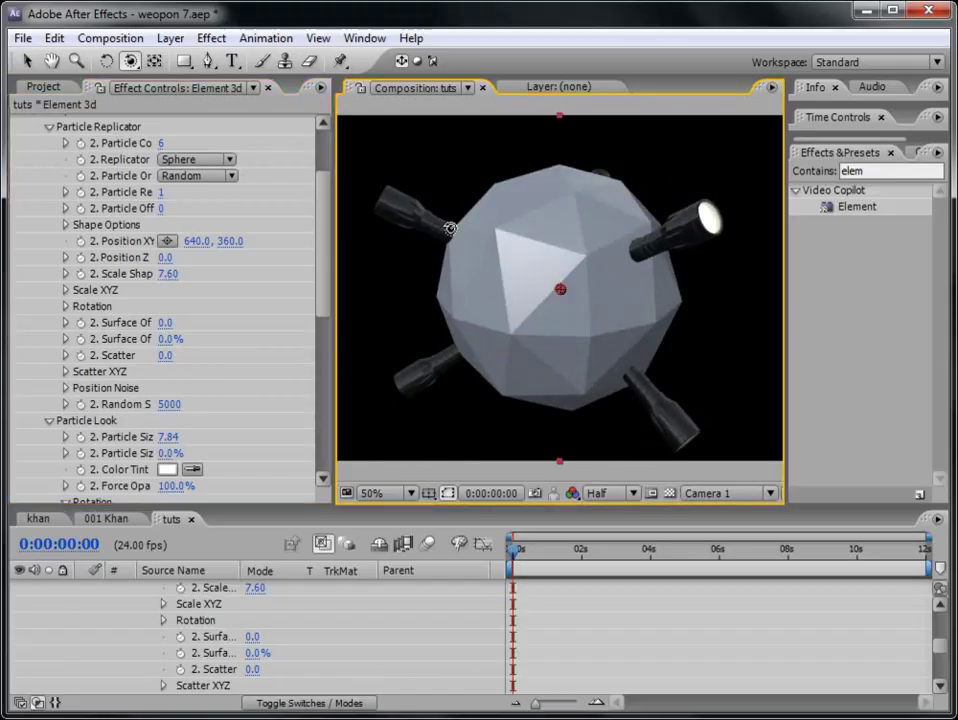
Shrink the triangle ball by setting group 1's particle size to 8.65.
{"action": "scroll", "coordinate": [310, 190], "scroll_direction": "up", "scroll_amount": 4}
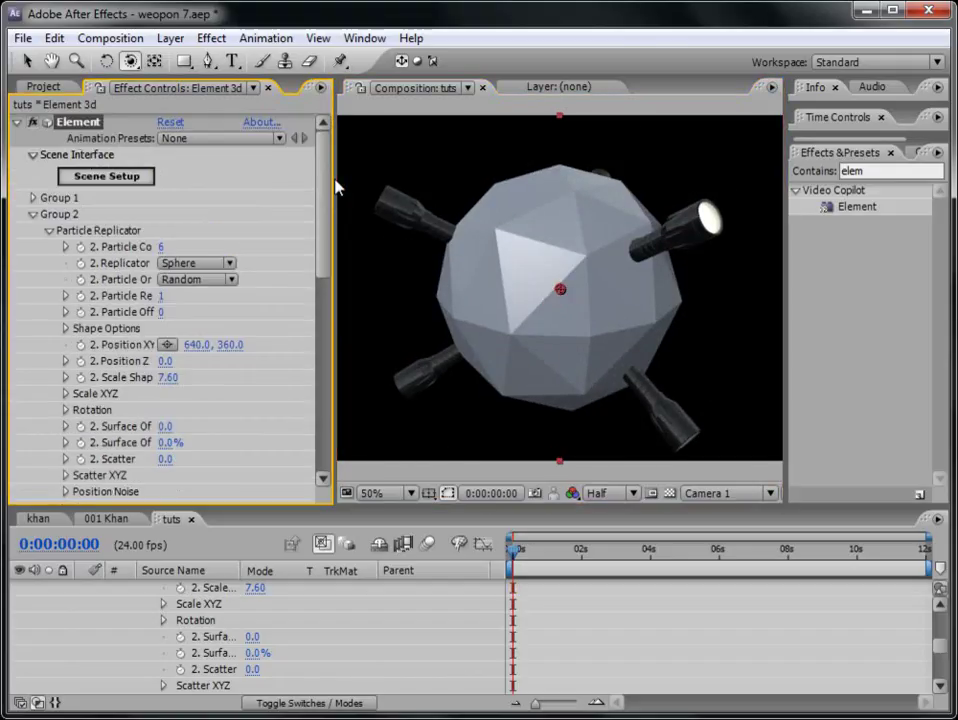
{"action": "left_click", "coordinate": [34, 198]}
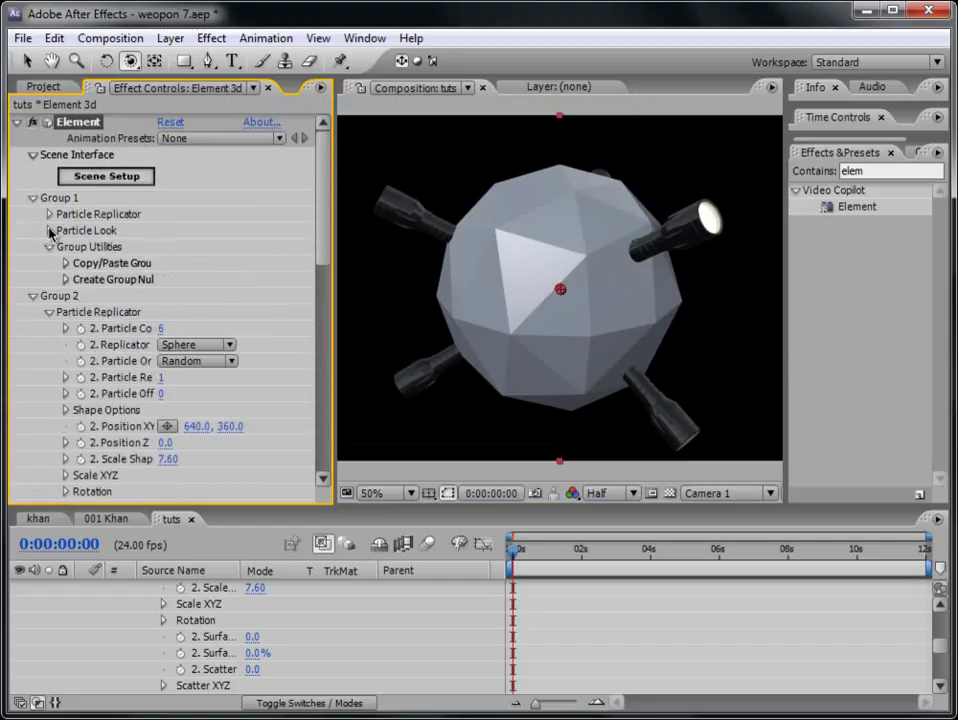
{"action": "left_click", "coordinate": [49, 231]}
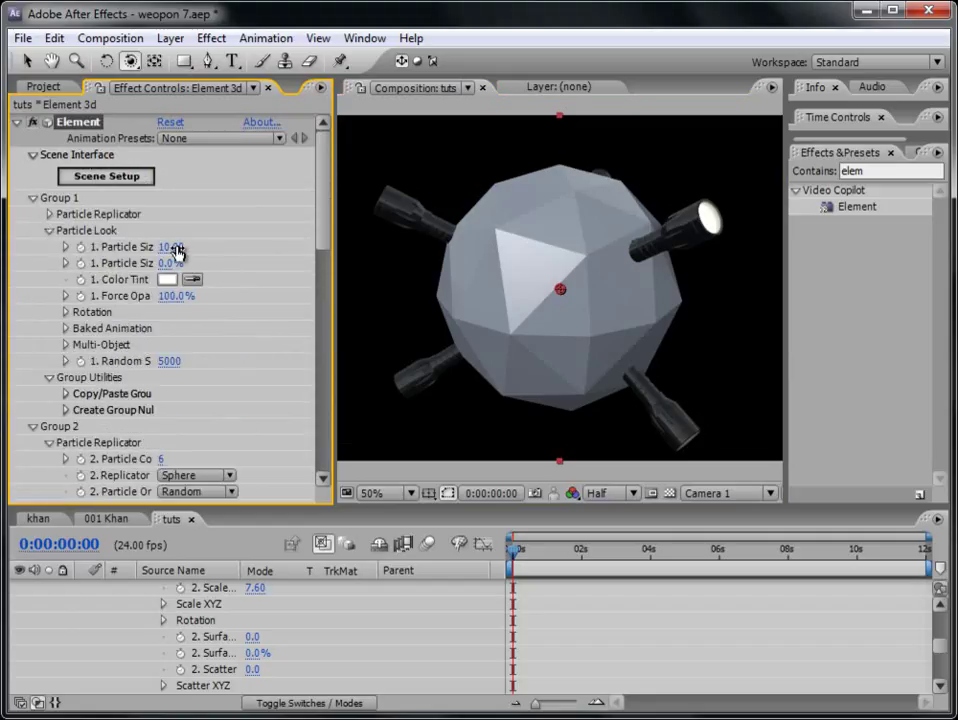
{"action": "left_click_drag", "start_coordinate": [176, 251], "coordinate": [63, 262]}
{"action": "left_click_drag", "start_coordinate": [562, 278], "coordinate": [573, 235]}
Pull the flashlights closer to the ball by setting group 2's scale shape to 6.00.
{"action": "left_click_drag", "start_coordinate": [327, 222], "coordinate": [328, 320]}
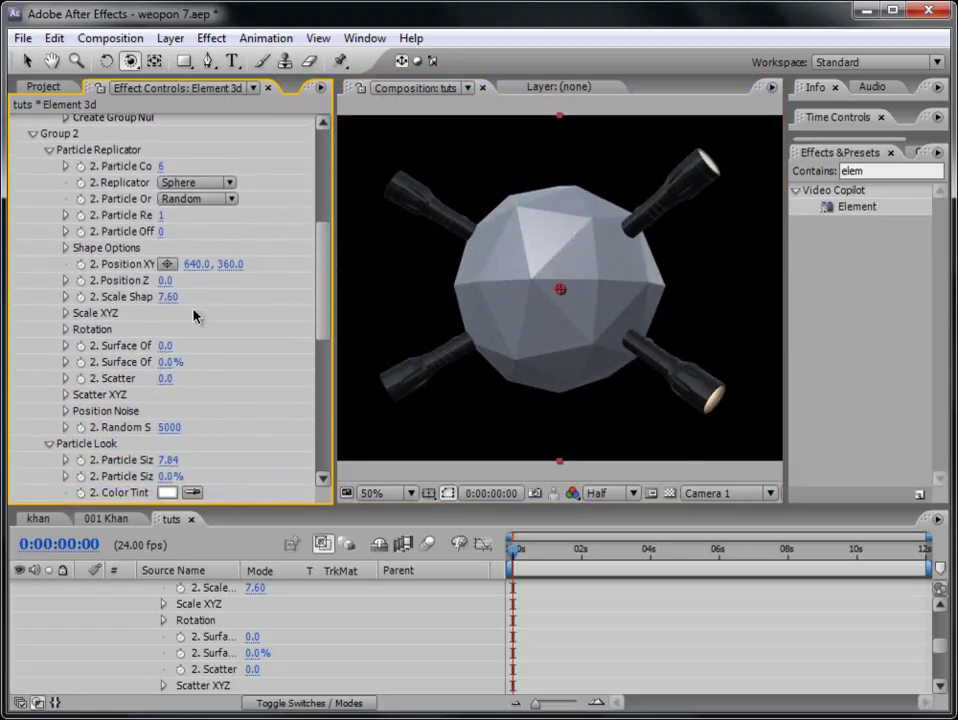
{"action": "left_click_drag", "start_coordinate": [172, 300], "coordinate": [164, 298]}
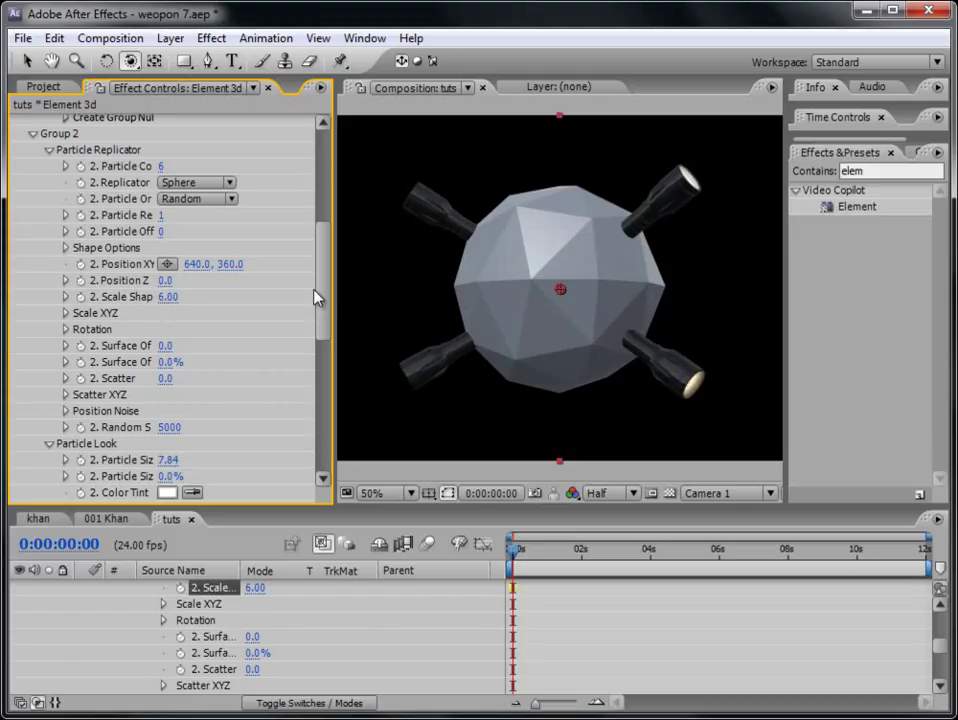
{"action": "left_click_drag", "start_coordinate": [336, 285], "coordinate": [287, 281]}
{"action": "left_click_drag", "start_coordinate": [614, 285], "coordinate": [683, 279]}
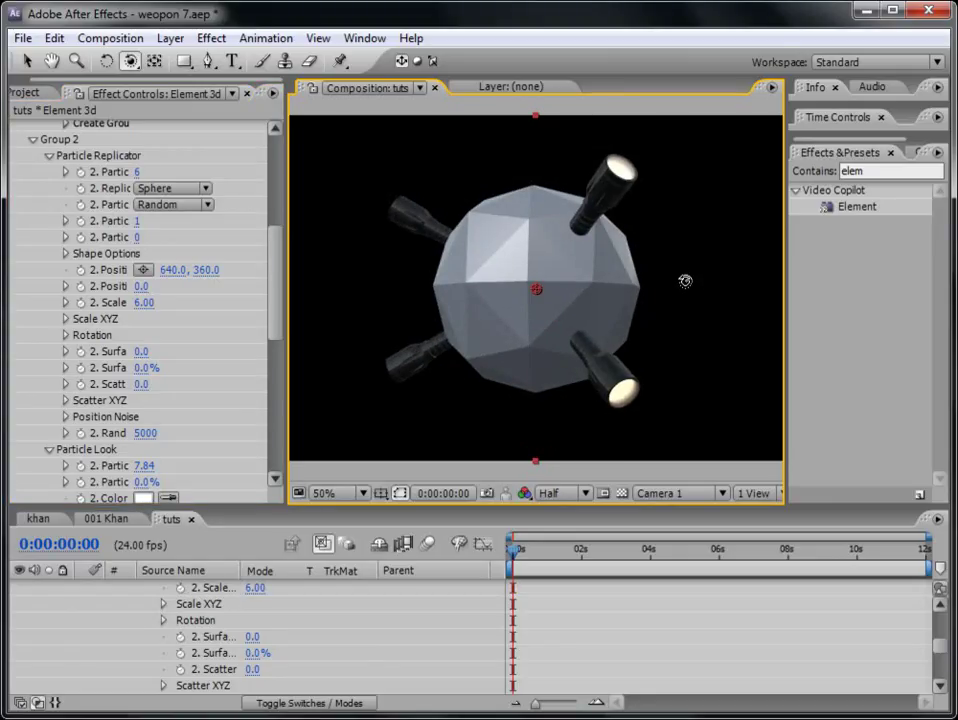
Reopen Element's Scene Setup and add the tube_bevel and gear models to the scene.
{"action": "left_click_drag", "start_coordinate": [279, 261], "coordinate": [278, 150]}
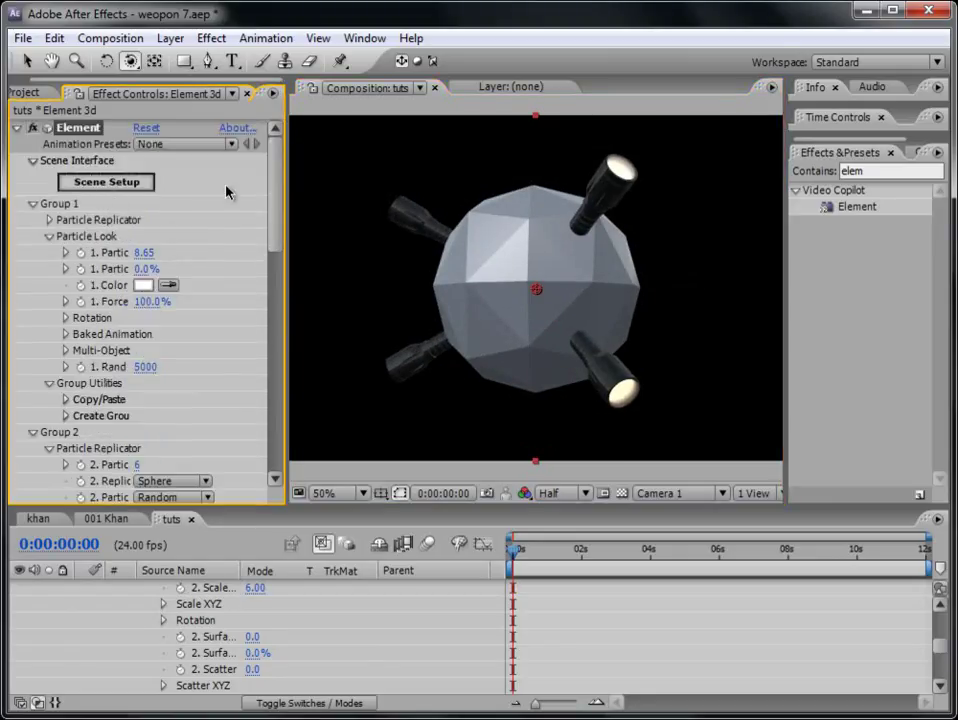
{"action": "left_click", "coordinate": [108, 185]}
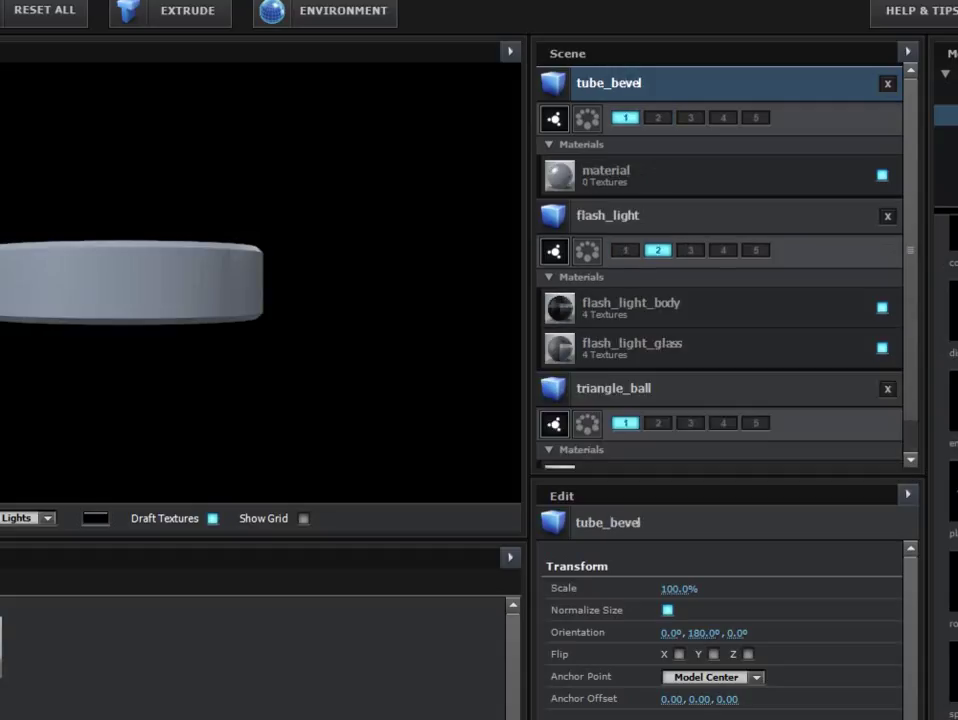
{"action": "left_click_drag", "start_coordinate": [270, 330], "coordinate": [20, 360]}
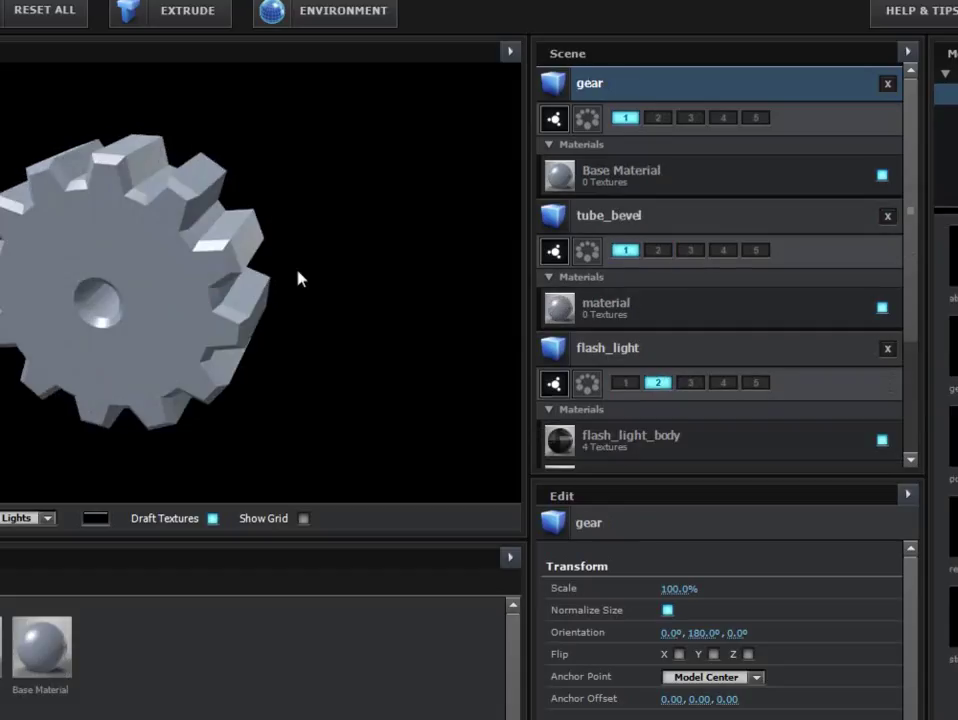
Assign tube_bevel only to group 3 and gear only to group 4, and accept the scene.
{"action": "left_click", "coordinate": [697, 222]}
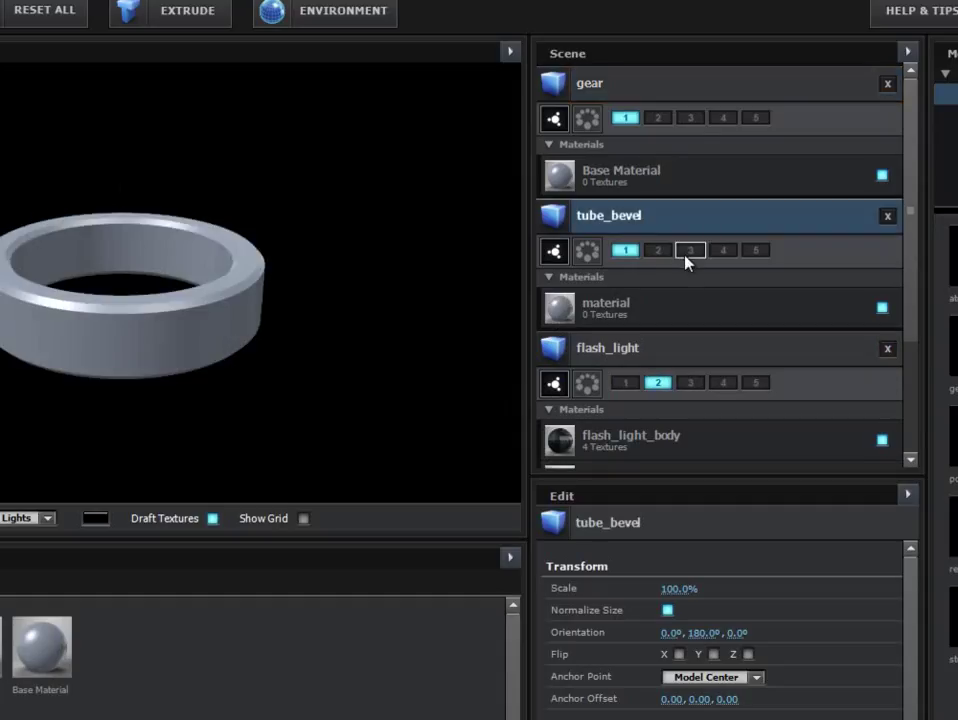
{"action": "left_click", "coordinate": [689, 251]}
{"action": "left_click", "coordinate": [605, 90]}
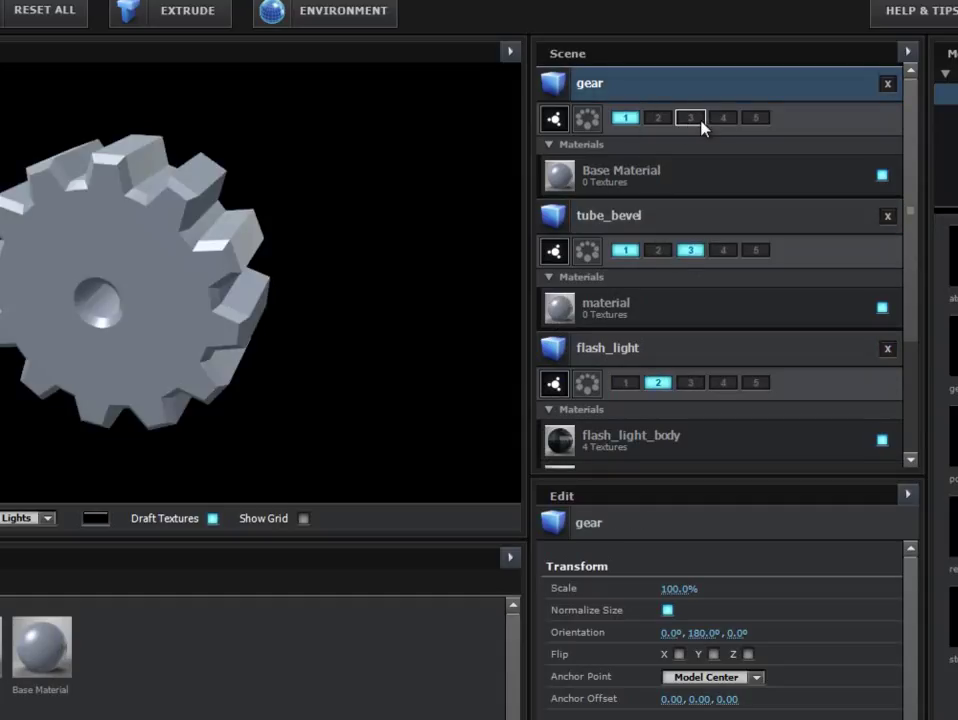
{"action": "left_click", "coordinate": [721, 118]}
{"action": "left_click", "coordinate": [625, 118]}
{"action": "mouse_move", "coordinate": [922, 242]}
{"action": "left_mouse_down"}
{"action": "mouse_move", "coordinate": [927, 357]}
{"action": "mouse_move", "coordinate": [913, 312]}
{"action": "mouse_move", "coordinate": [896, 299]}
{"action": "mouse_move", "coordinate": [912, 250]}
{"action": "left_mouse_up"}
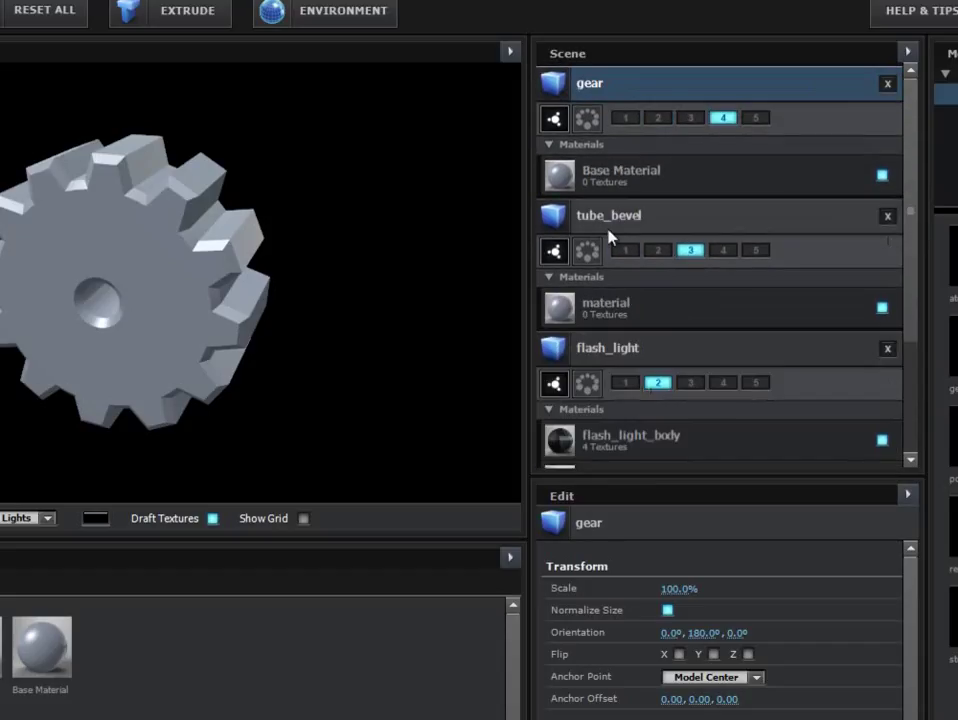
{"action": "left_click", "coordinate": [699, 228]}
{"action": "left_click", "coordinate": [720, 90]}
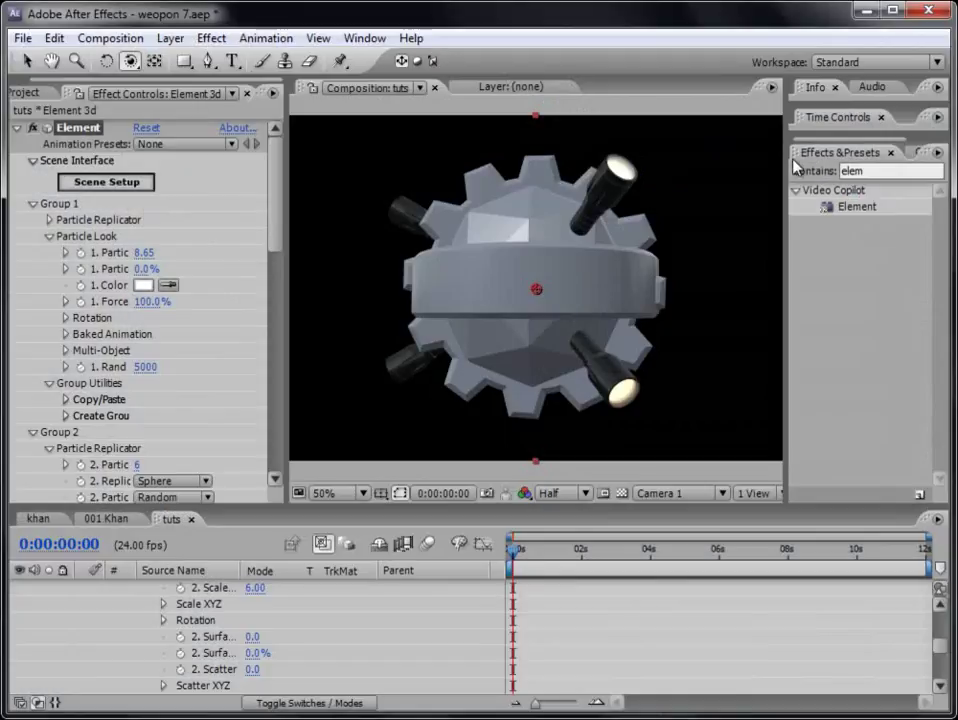
Replicate group 3's tube as 6 particles arranged on a Sphere in Element's Particle Replicator.
{"action": "left_click_drag", "start_coordinate": [445, 220], "coordinate": [404, 284]}
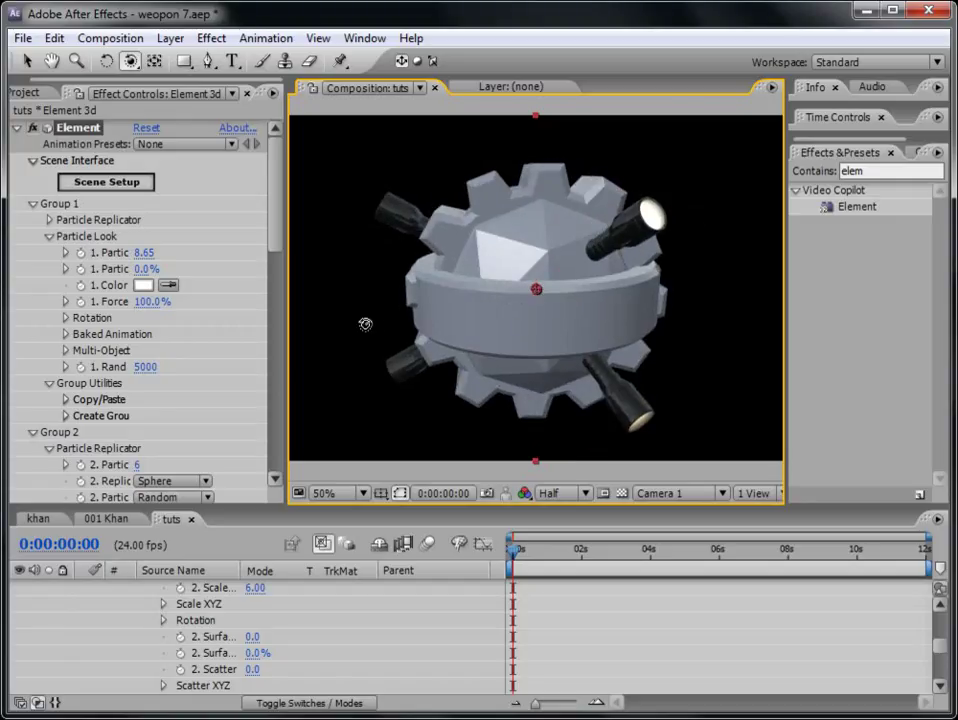
{"action": "left_click", "coordinate": [33, 203]}
{"action": "left_click", "coordinate": [33, 220]}
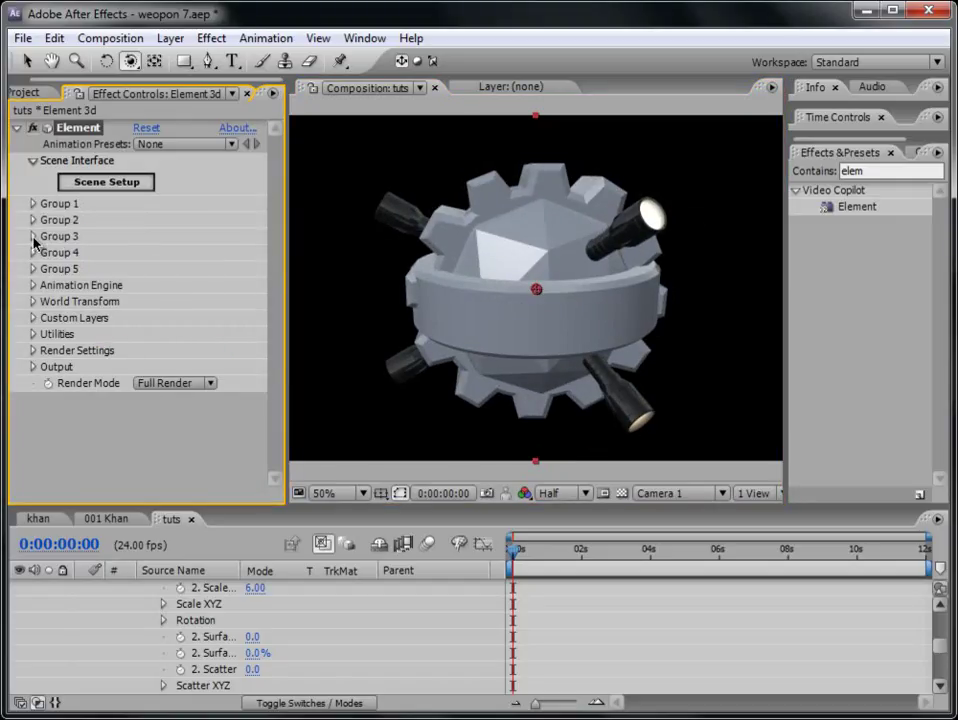
{"action": "left_click", "coordinate": [33, 237]}
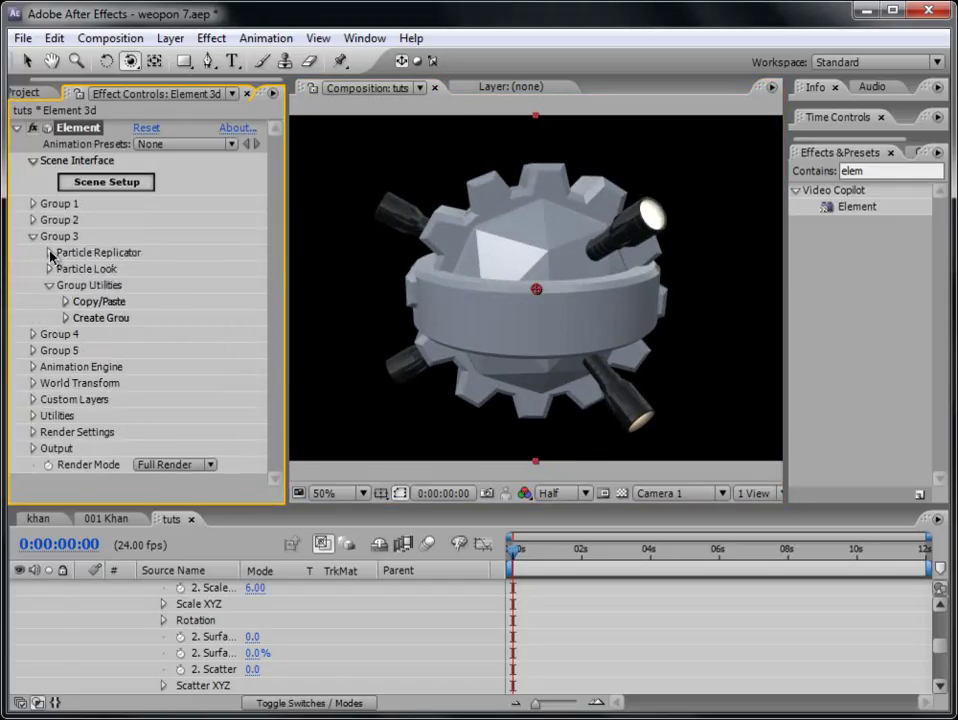
{"action": "left_click", "coordinate": [50, 256]}
{"action": "left_click", "coordinate": [145, 270]}
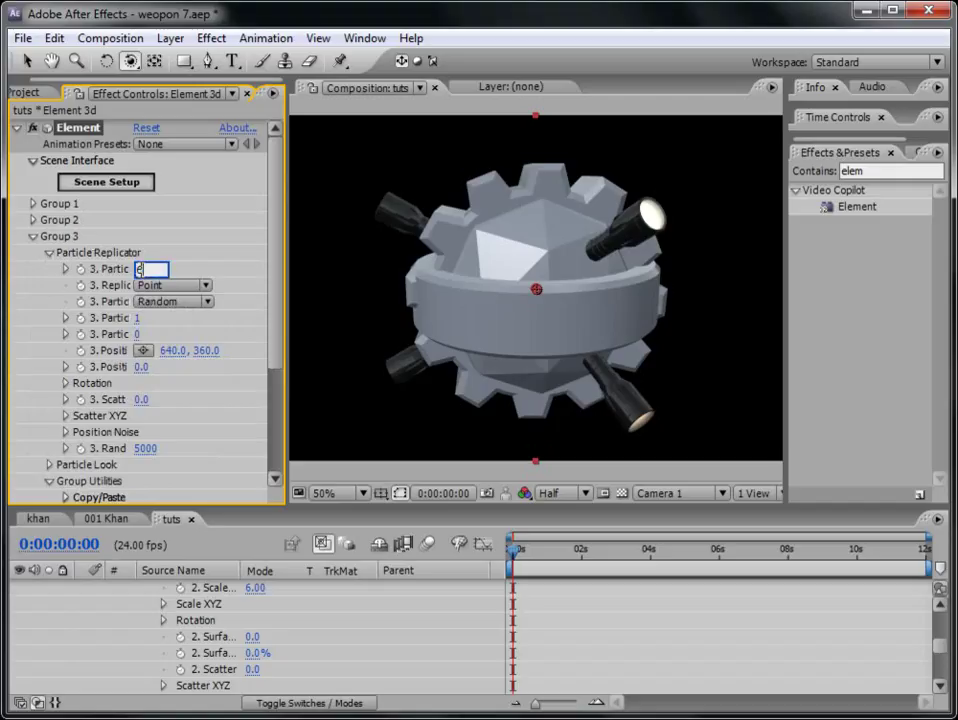
{"action": "left_click", "coordinate": [160, 286]}
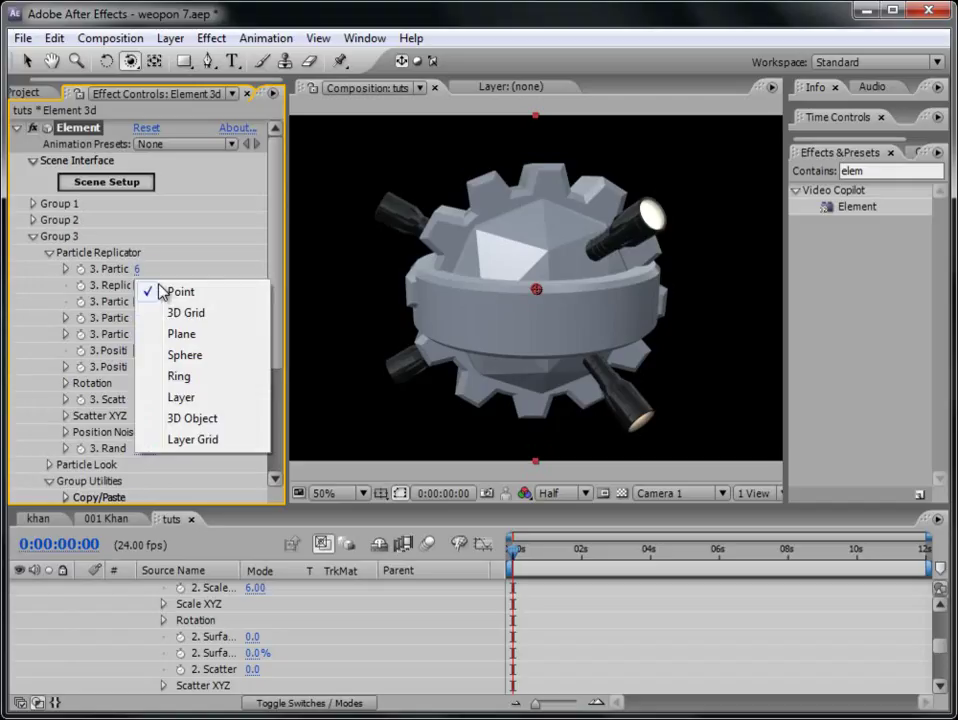
{"action": "left_click", "coordinate": [185, 357]}
Shrink the group 3 tubes by setting their particle size to 2.00.
{"action": "scroll", "coordinate": [262, 365], "scroll_direction": "down", "scroll_amount": 3}
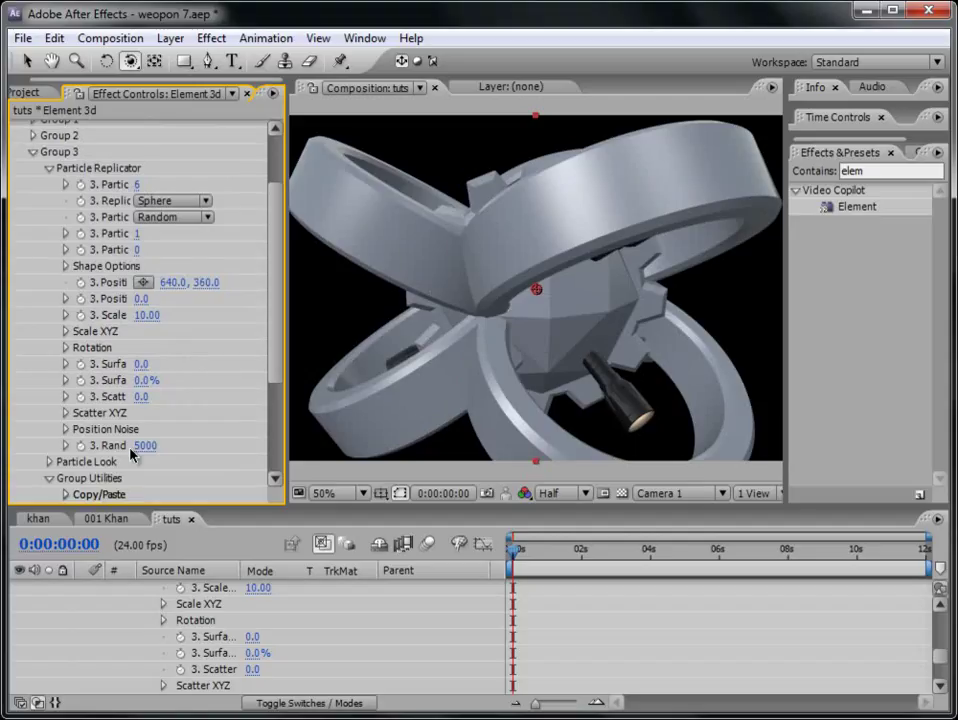
{"action": "left_click", "coordinate": [49, 462]}
{"action": "scroll", "coordinate": [52, 440], "scroll_direction": "down", "scroll_amount": 3}
{"action": "left_click_drag", "start_coordinate": [145, 381], "coordinate": [120, 381]}
{"action": "left_click", "coordinate": [148, 381]}
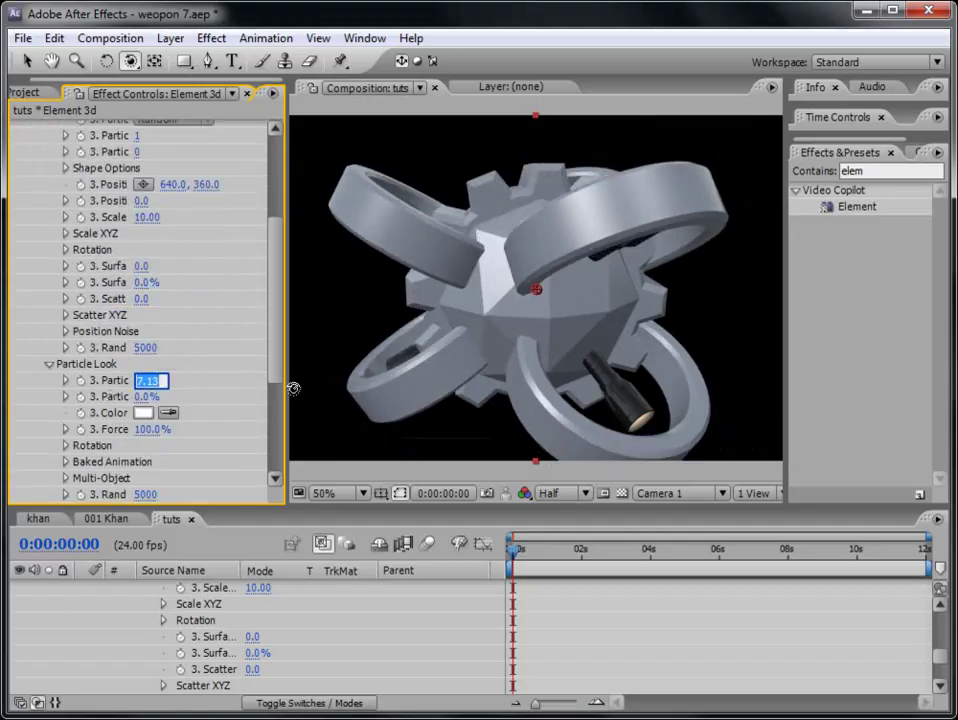
{"action": "type", "text": "2"}
{"action": "key", "text": "Return"}
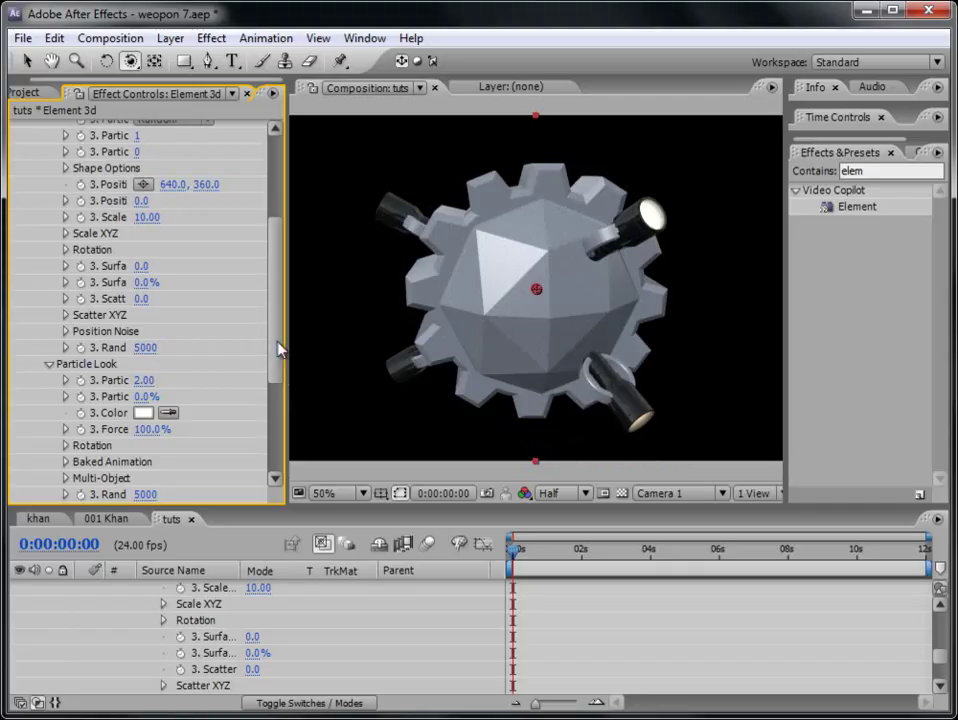
Turn the group 3 tubes around the flashlights by setting their particle X rotation to 90°.
{"action": "scroll", "coordinate": [280, 370], "scroll_direction": "down", "scroll_amount": 2}
{"action": "left_click", "coordinate": [66, 308]}
{"action": "scroll", "coordinate": [175, 391], "scroll_direction": "down", "scroll_amount": 1}
{"action": "left_click_drag", "start_coordinate": [167, 396], "coordinate": [212, 393]}
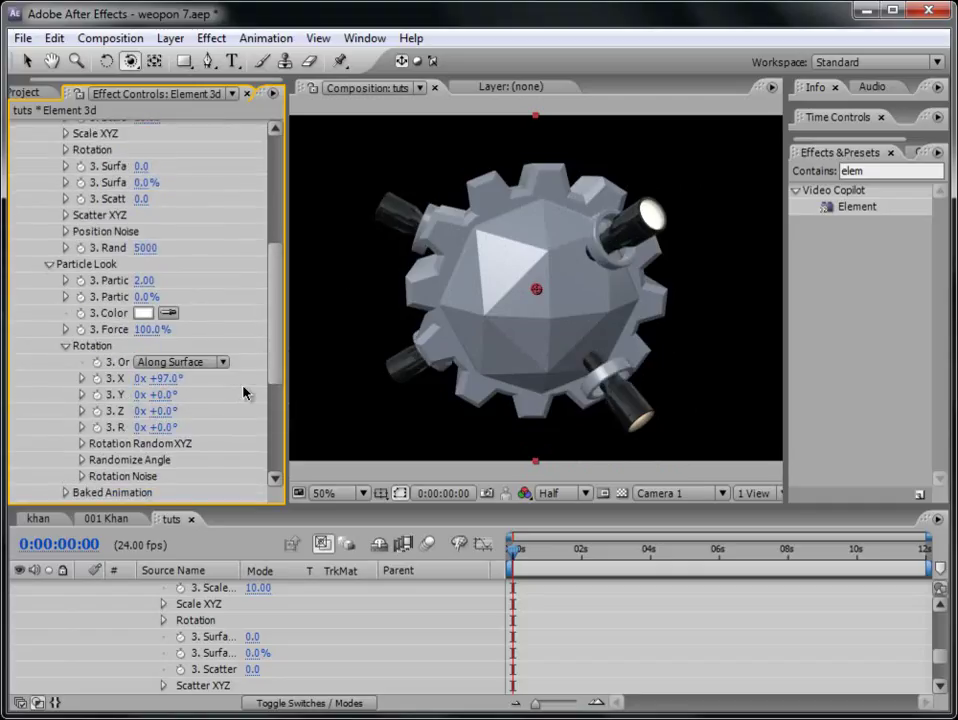
{"action": "left_click", "coordinate": [173, 378]}
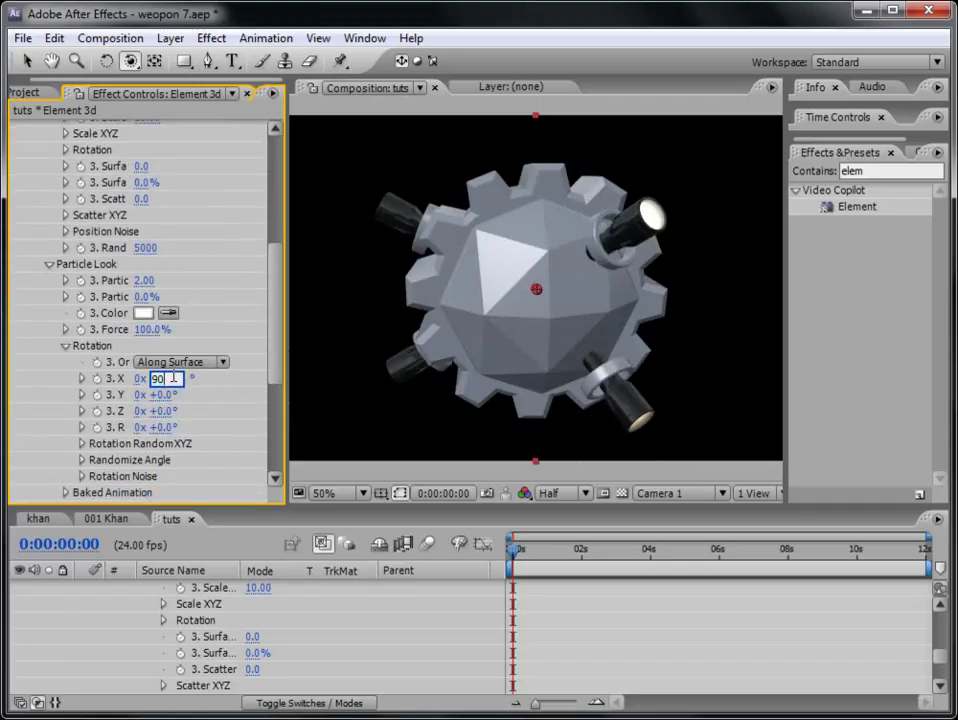
{"action": "key", "text": "Return"}
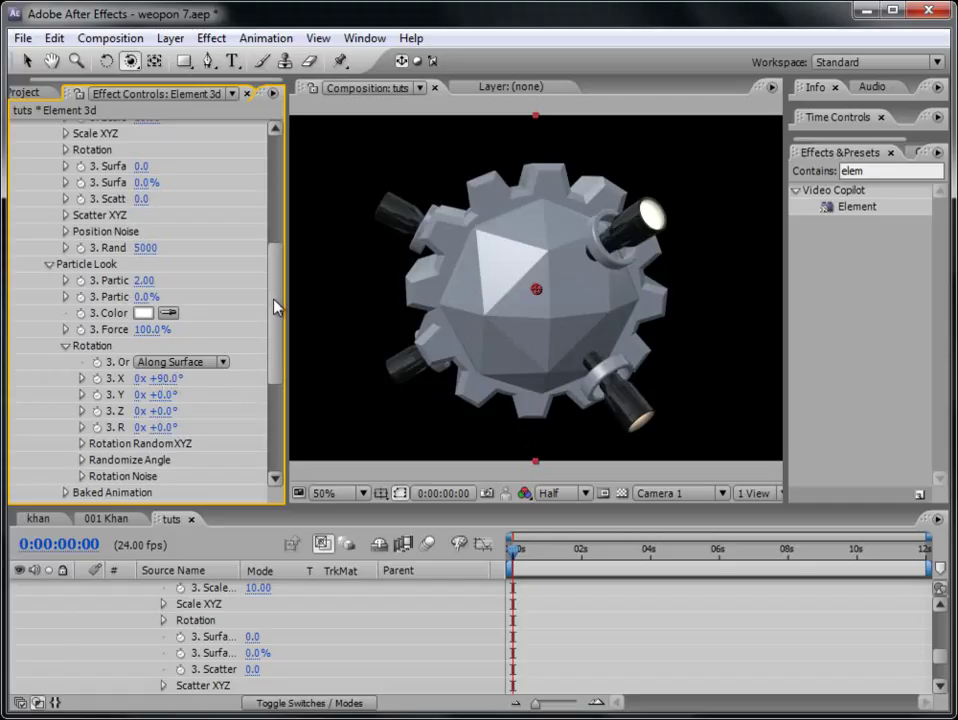
Pull the tubes in to the ball's surface by setting group 3's scale shape to 8.10.
{"action": "left_click_drag", "start_coordinate": [280, 303], "coordinate": [283, 256]}
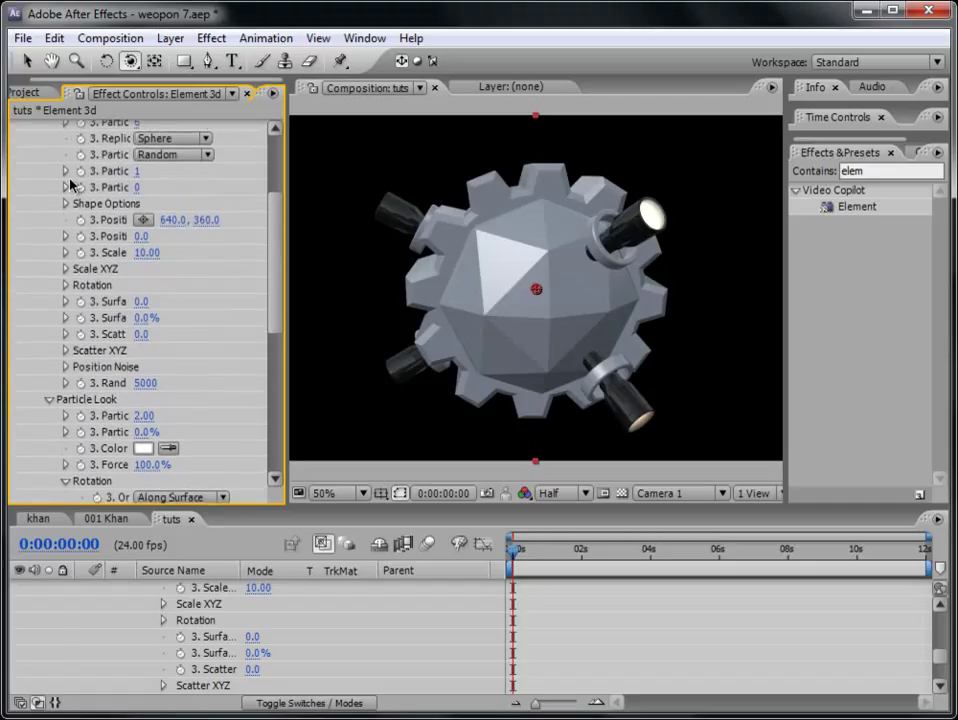
{"action": "scroll", "coordinate": [66, 206], "scroll_direction": "up", "scroll_amount": 1}
{"action": "left_click_drag", "start_coordinate": [154, 280], "coordinate": [139, 281]}
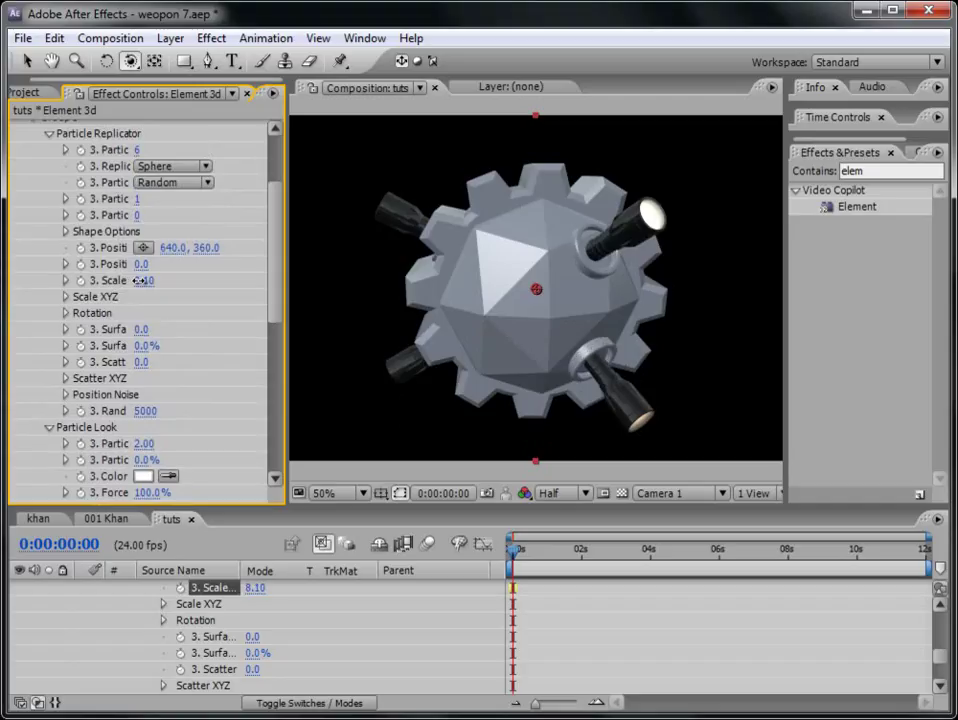
Replicate group 4's gear as 6 particles arranged on a Sphere.
{"action": "left_click_drag", "start_coordinate": [272, 312], "coordinate": [258, 429]}
{"action": "left_click", "coordinate": [38, 387]}
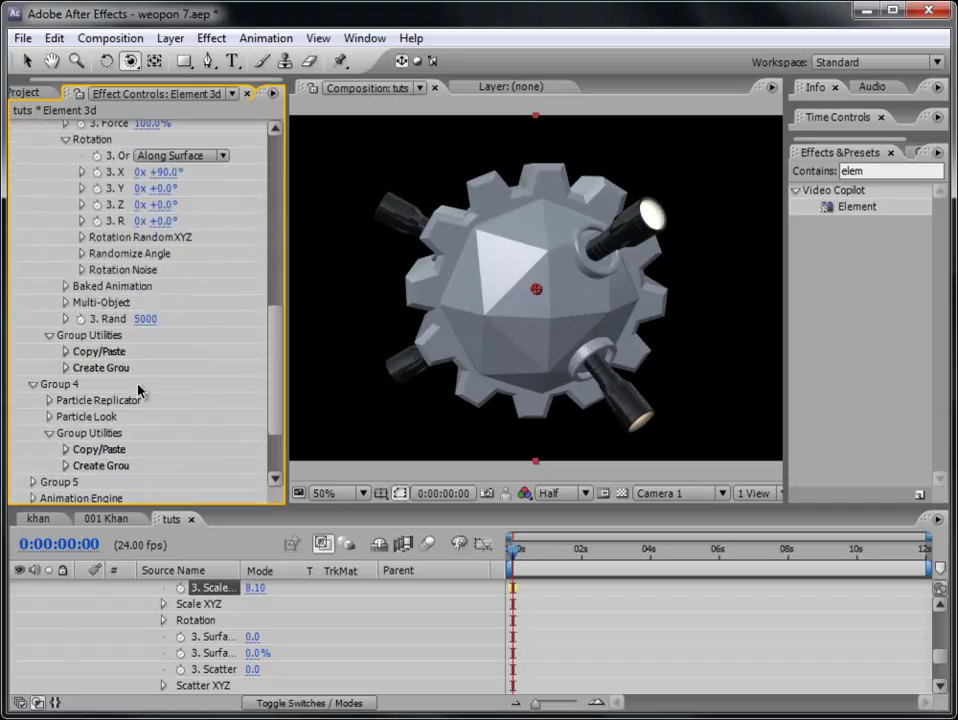
{"action": "left_click", "coordinate": [48, 401]}
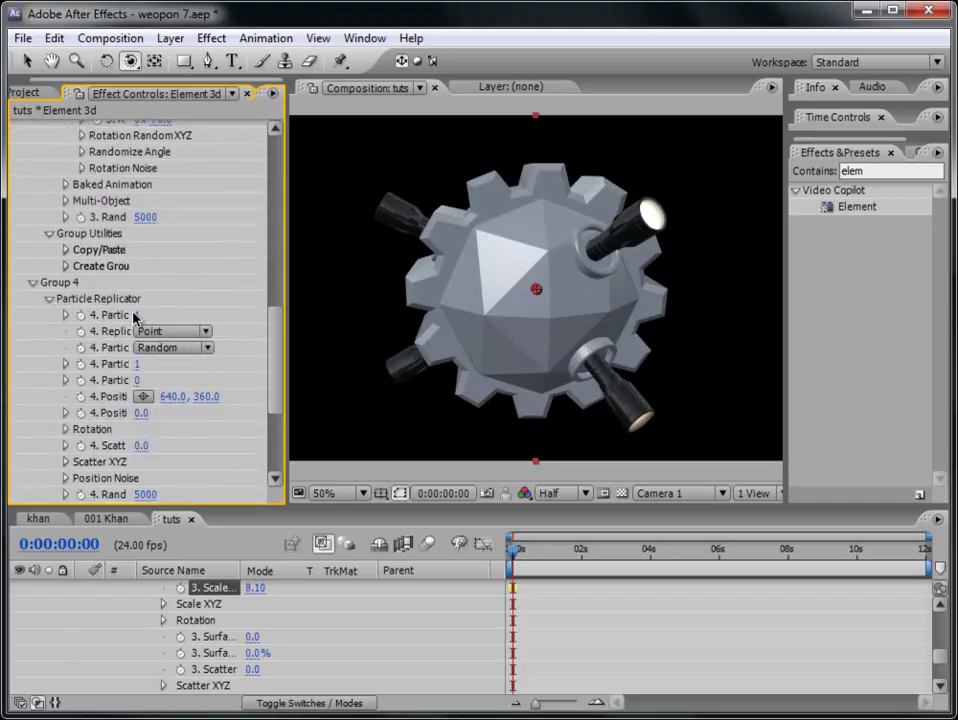
{"action": "left_click", "coordinate": [136, 316]}
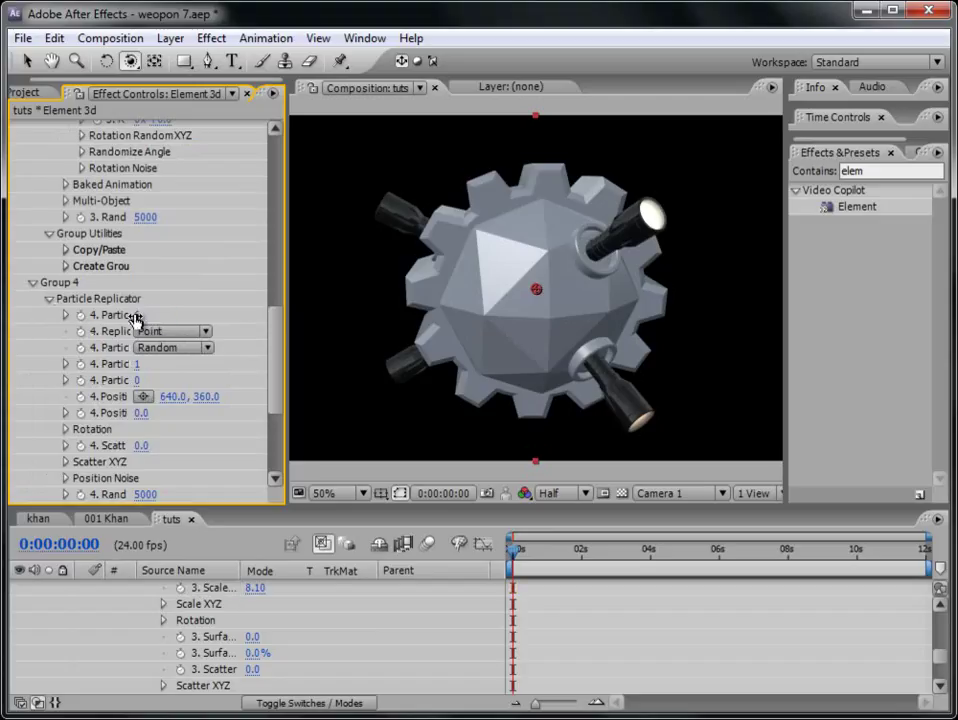
{"action": "left_click", "coordinate": [165, 331]}
{"action": "left_click", "coordinate": [185, 402]}
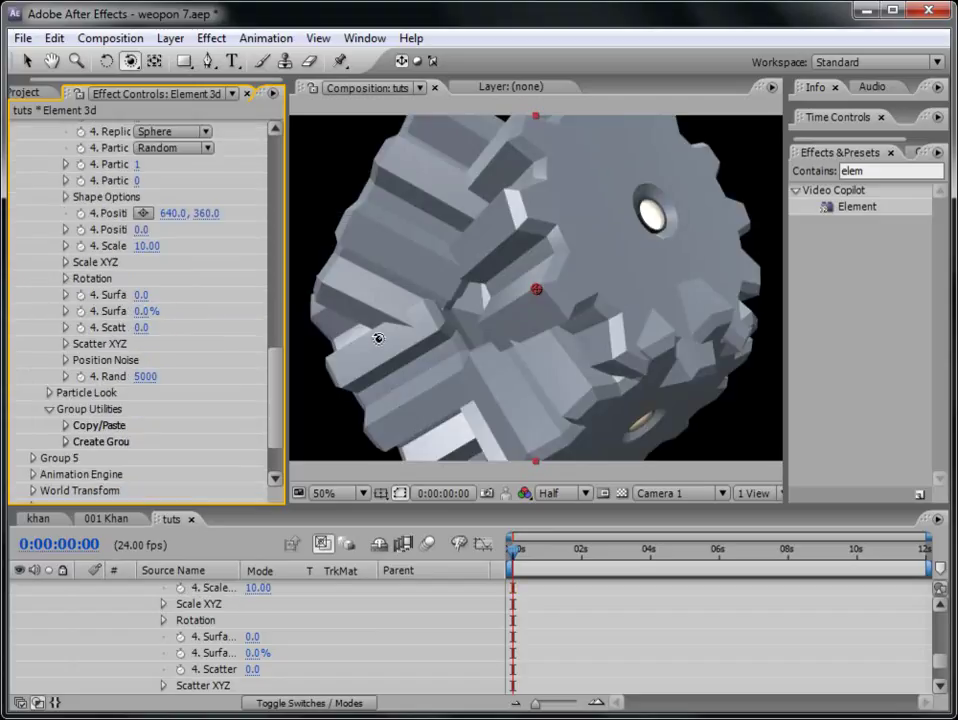
Shrink the group 4 gears by setting their particle size to 1.50.
{"action": "scroll", "coordinate": [283, 390], "scroll_direction": "down", "scroll_amount": 3}
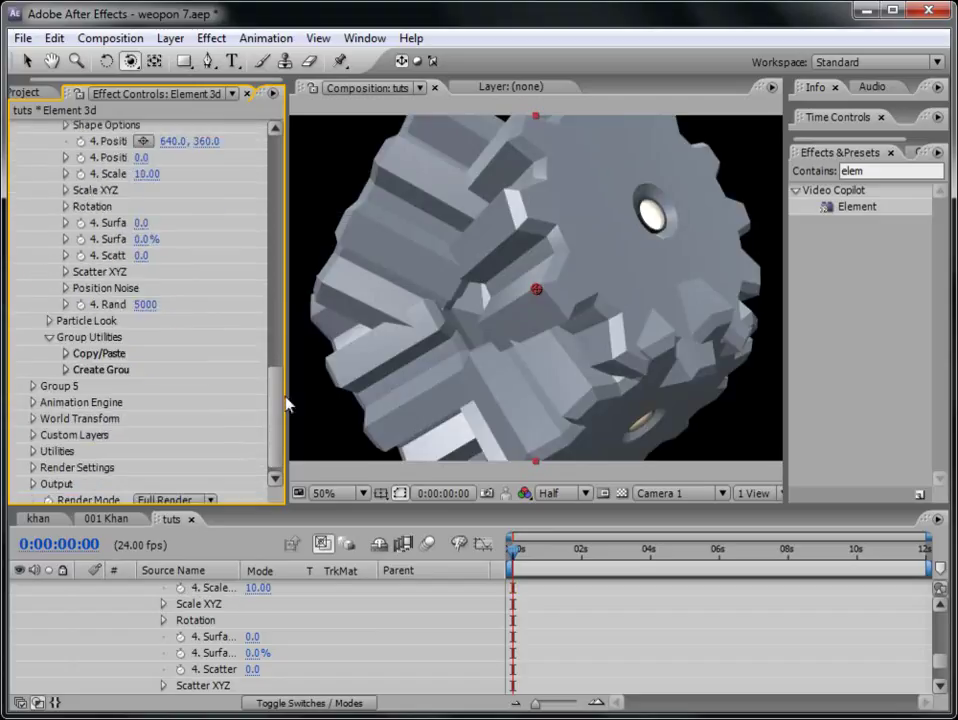
{"action": "left_click", "coordinate": [50, 322]}
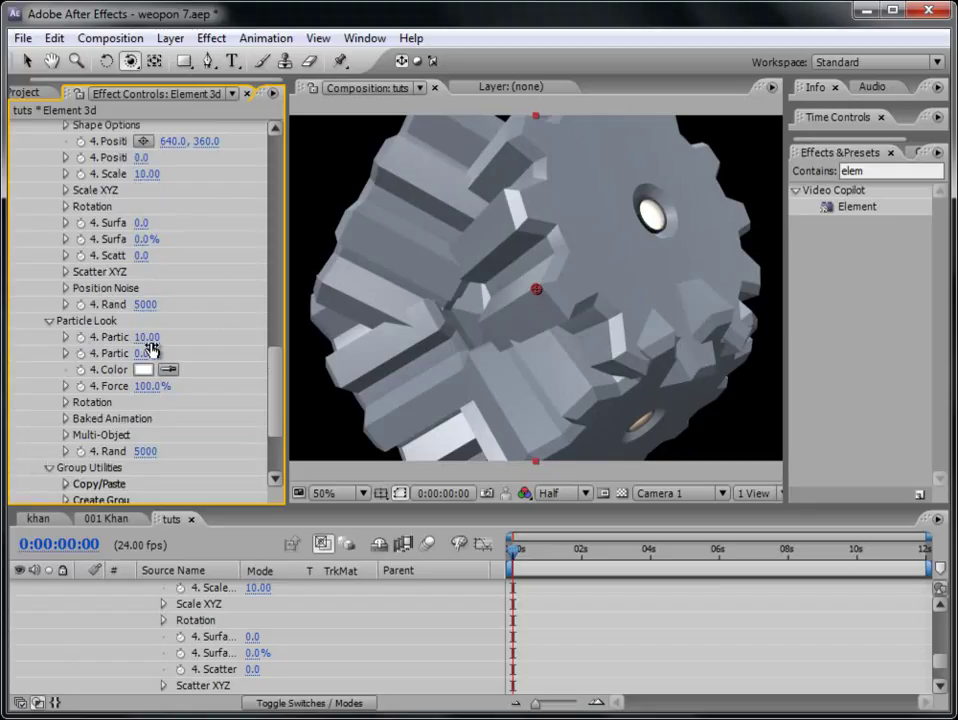
{"action": "left_click_drag", "start_coordinate": [155, 343], "coordinate": [141, 348]}
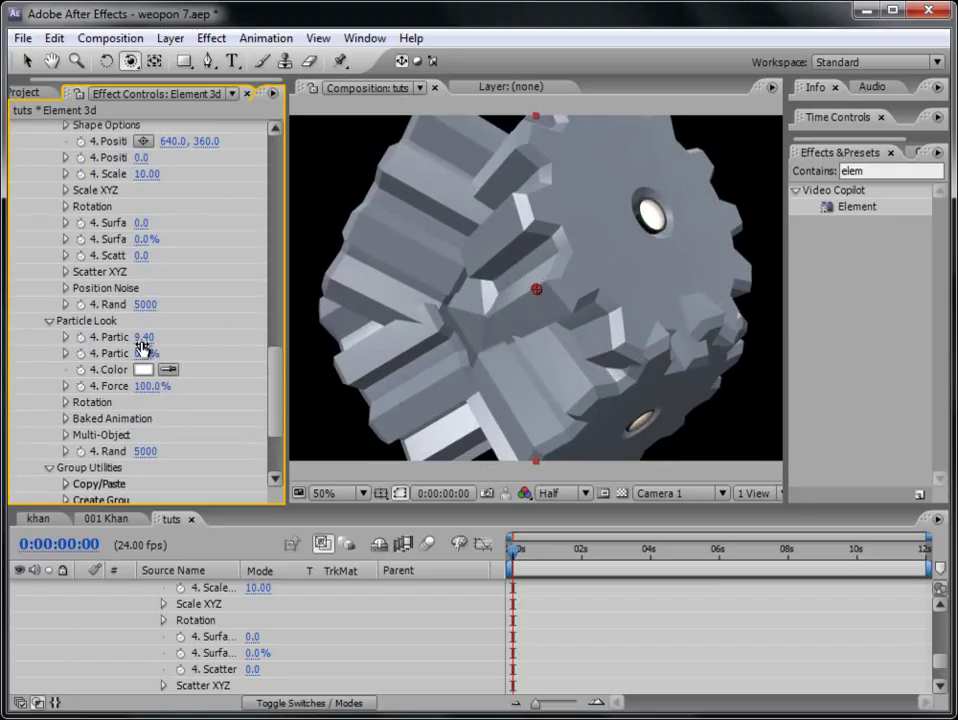
{"action": "left_click", "coordinate": [145, 342]}
{"action": "type", "text": "2"}
{"action": "key", "text": "Return"}
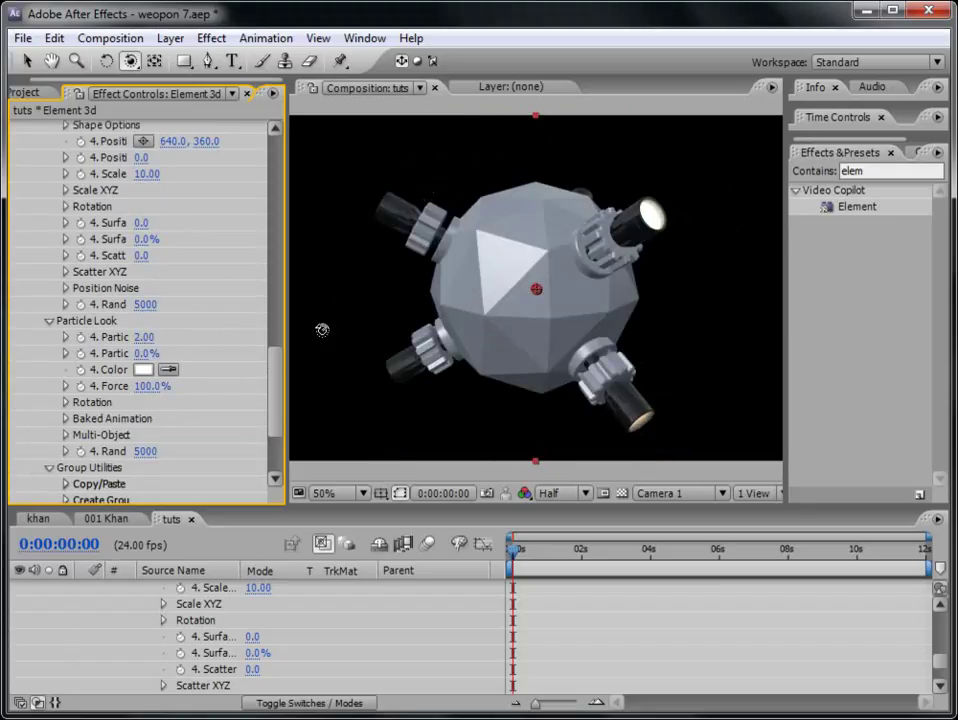
{"action": "left_click", "coordinate": [143, 338]}
{"action": "key", "text": "Return"}
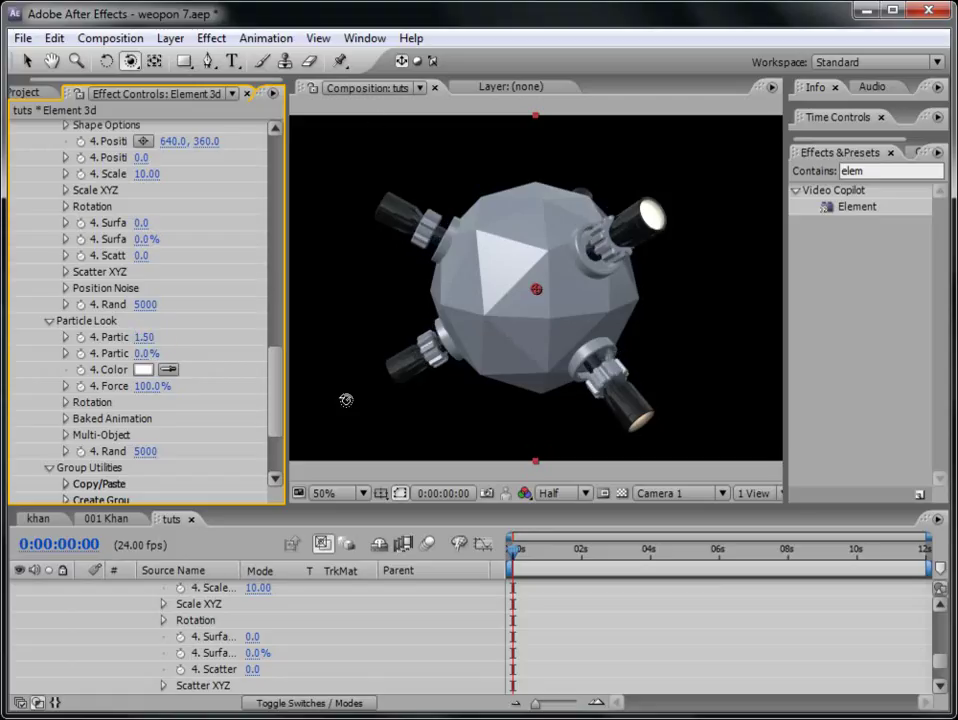
Seat the gears inside the tube rings by setting group 4's scale shape to 8.40.
{"action": "scroll", "coordinate": [274, 377], "scroll_direction": "down", "scroll_amount": 1}
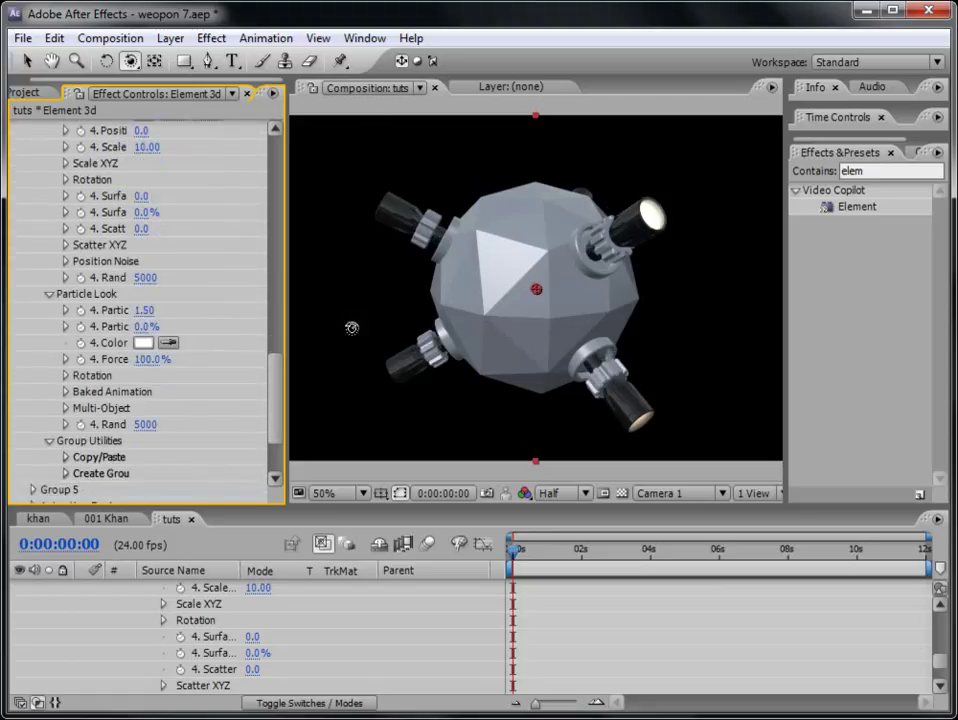
{"action": "scroll", "coordinate": [278, 340], "scroll_direction": "up", "scroll_amount": 3}
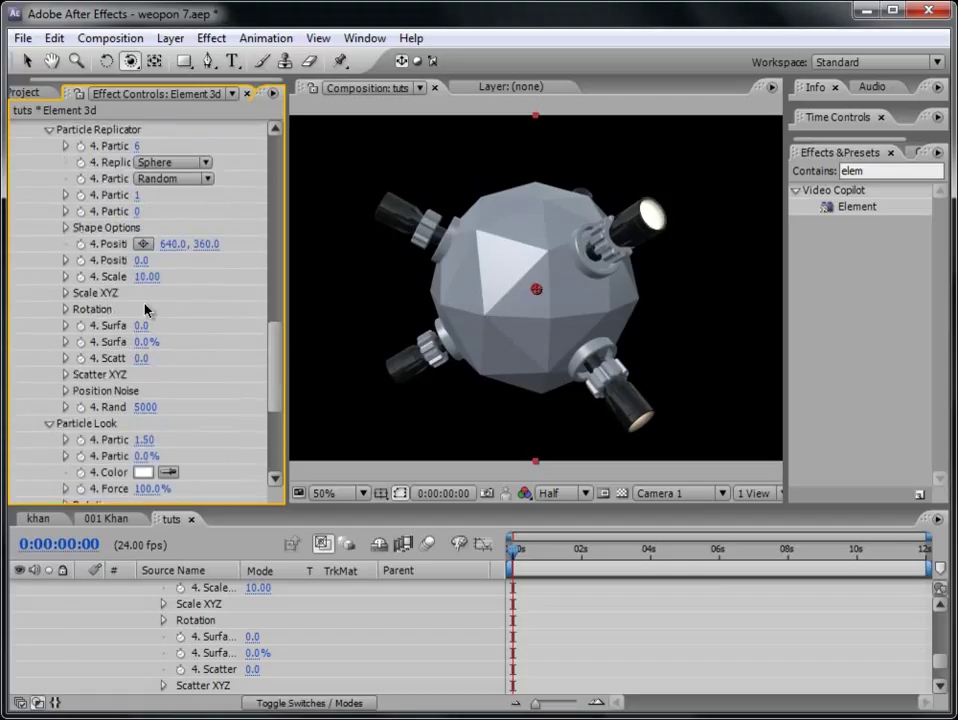
{"action": "left_click_drag", "start_coordinate": [147, 280], "coordinate": [139, 277]}
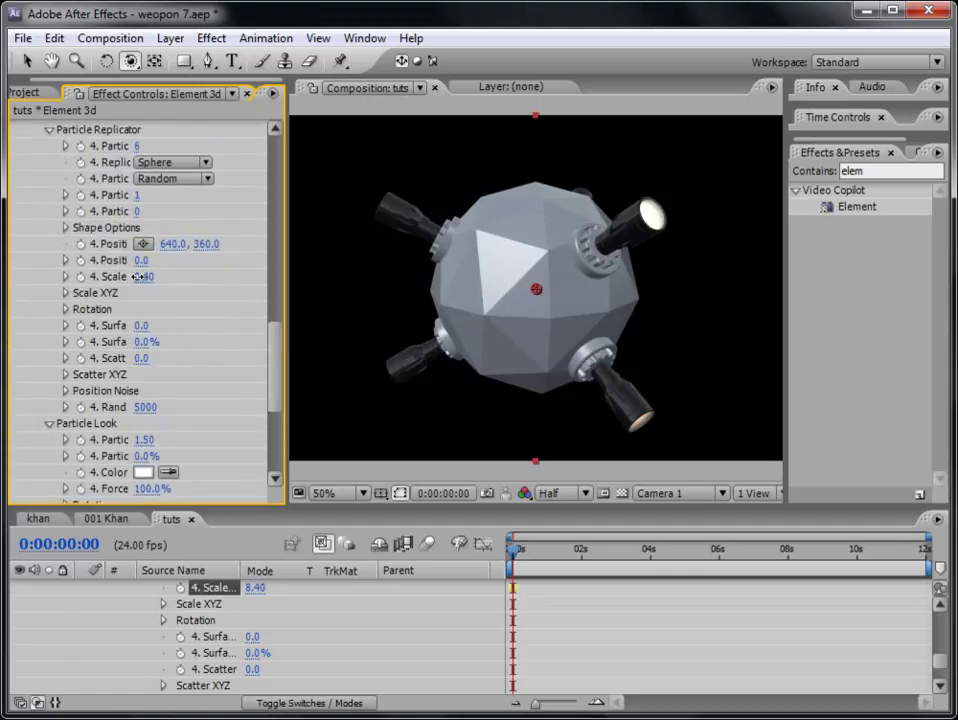
Enlarge the gears slightly to a group 4 particle size of 1.54, check their fit up close, and save the project.
{"action": "key", "text": "period"}
{"action": "key", "text": "comma"}
{"action": "left_click_drag", "start_coordinate": [442, 214], "coordinate": [574, 307]}
{"action": "key", "text": "period"}
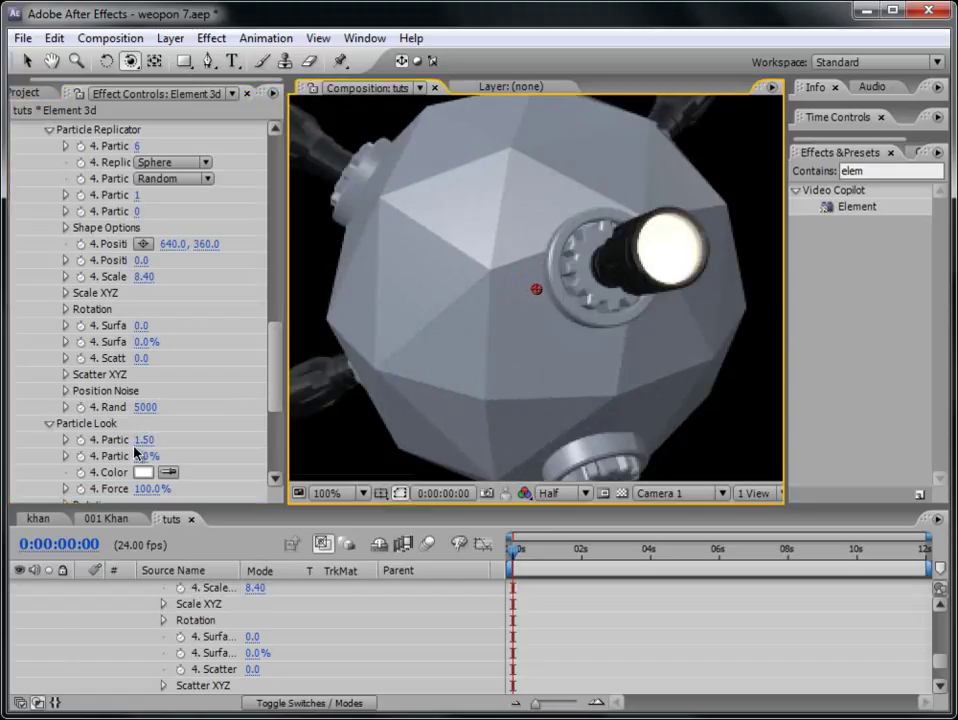
{"action": "left_click_drag", "start_coordinate": [146, 447], "coordinate": [154, 440]}
{"action": "left_click_drag", "start_coordinate": [432, 372], "coordinate": [665, 258]}
{"action": "key", "text": "comma"}
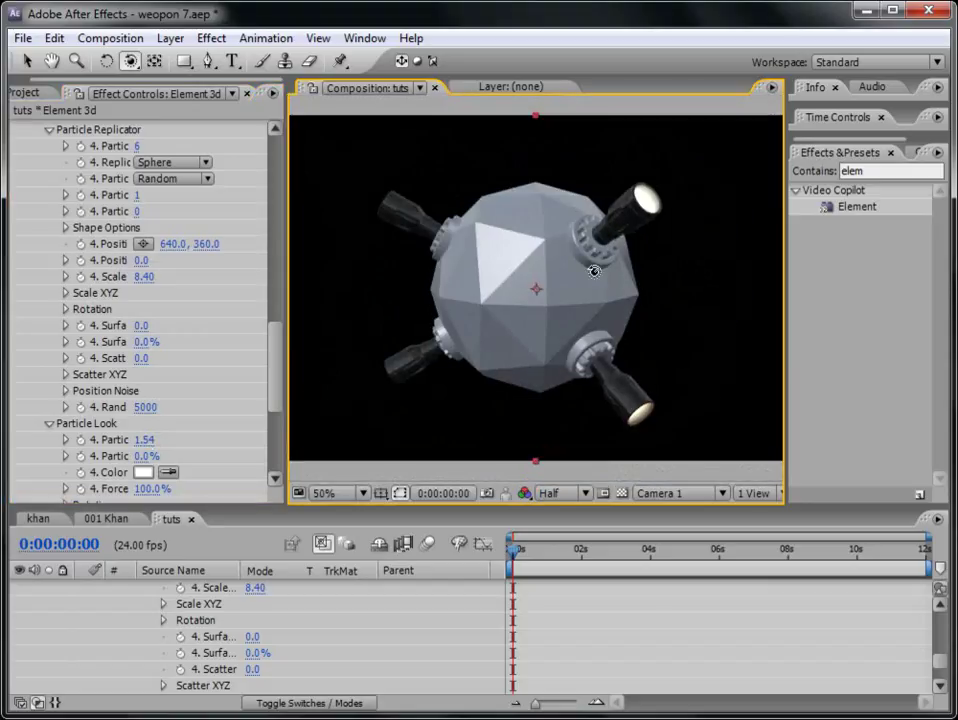
{"action": "scroll", "coordinate": [274, 343], "scroll_direction": "up", "scroll_amount": 2}
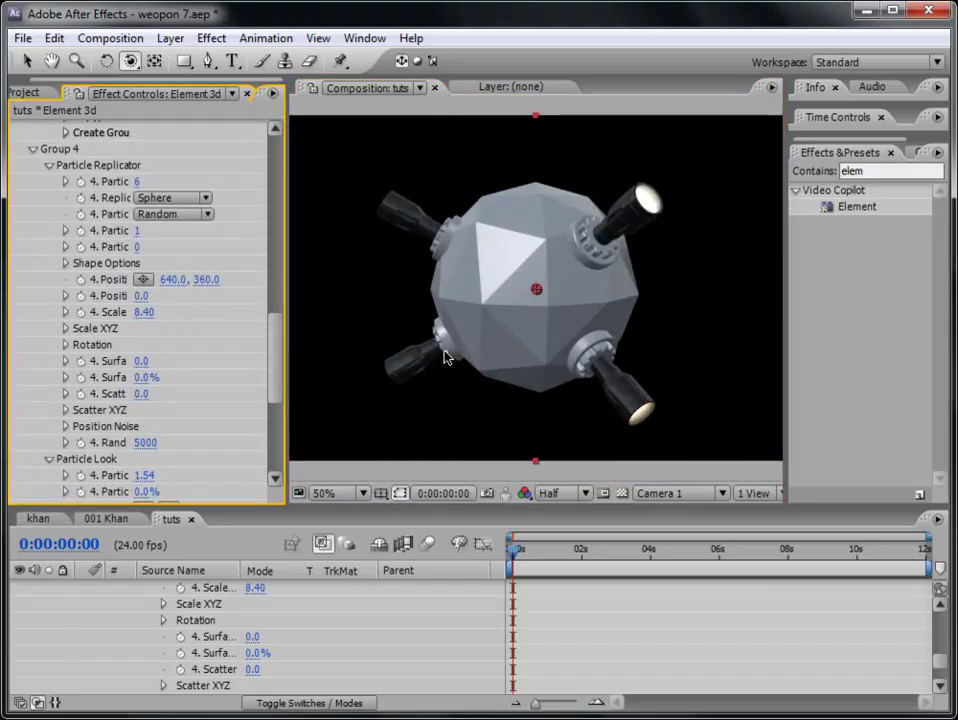
{"action": "key", "text": "ctrl+s"}
Move the flashlights farther out from the ball by setting group 2's scale shape to 7.10.
{"action": "left_click_drag", "start_coordinate": [507, 313], "coordinate": [430, 298]}
{"action": "left_click_drag", "start_coordinate": [275, 343], "coordinate": [285, 166]}
{"action": "left_click", "coordinate": [33, 229]}
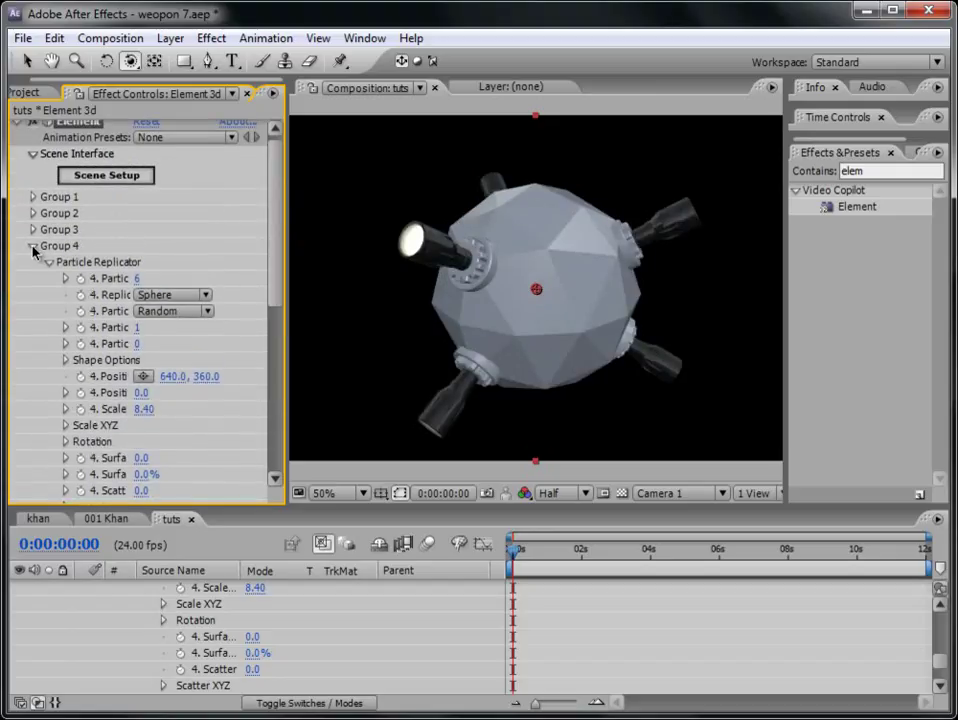
{"action": "left_click", "coordinate": [33, 246]}
{"action": "left_click", "coordinate": [32, 224]}
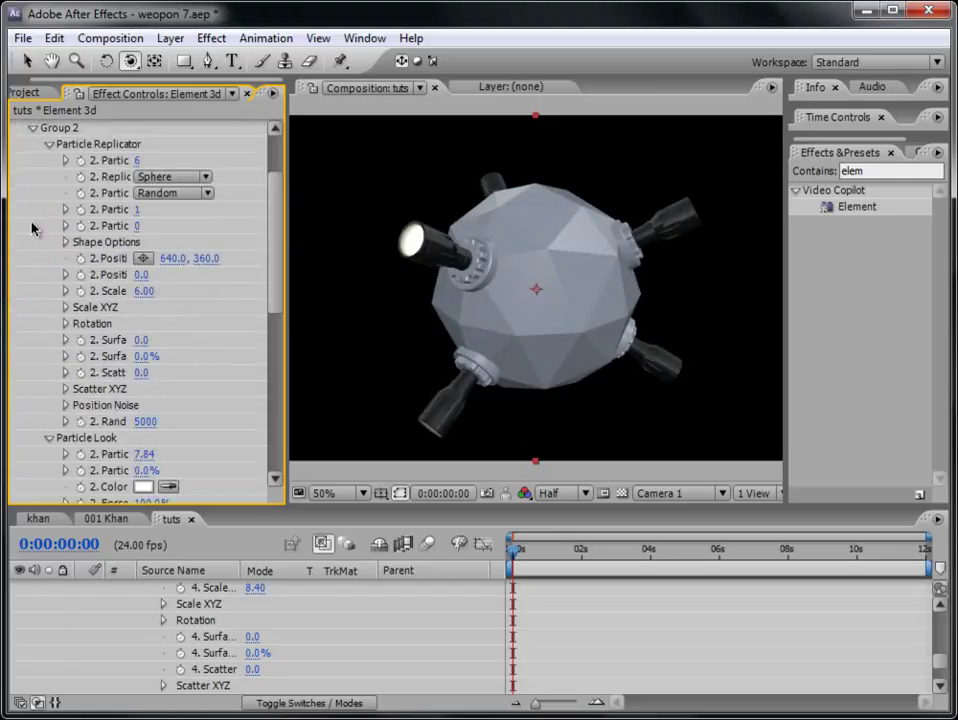
{"action": "scroll", "coordinate": [280, 265], "scroll_direction": "down", "scroll_amount": 1}
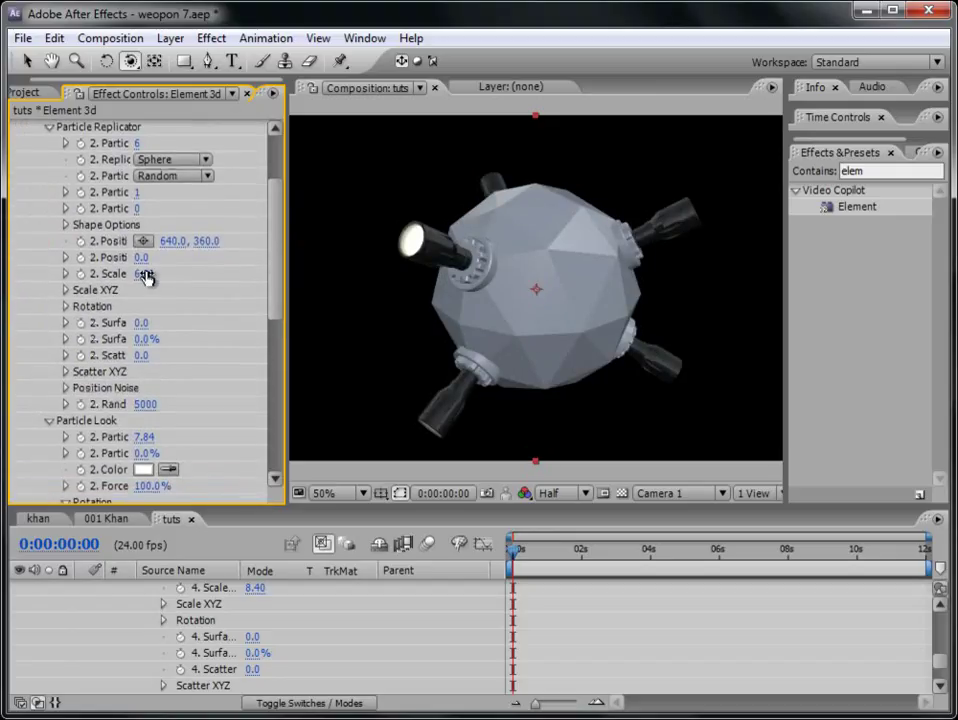
{"action": "left_click_drag", "start_coordinate": [150, 273], "coordinate": [166, 273]}
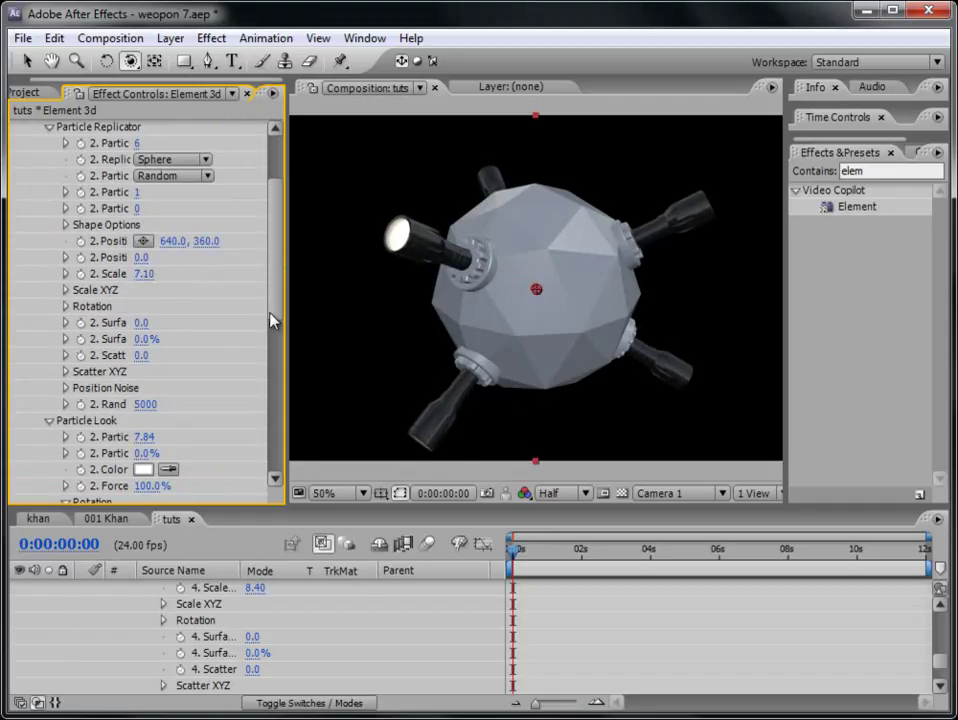
Open the particle rotation settings in group 4's Particle Look.
{"action": "left_click_drag", "start_coordinate": [278, 267], "coordinate": [290, 411]}
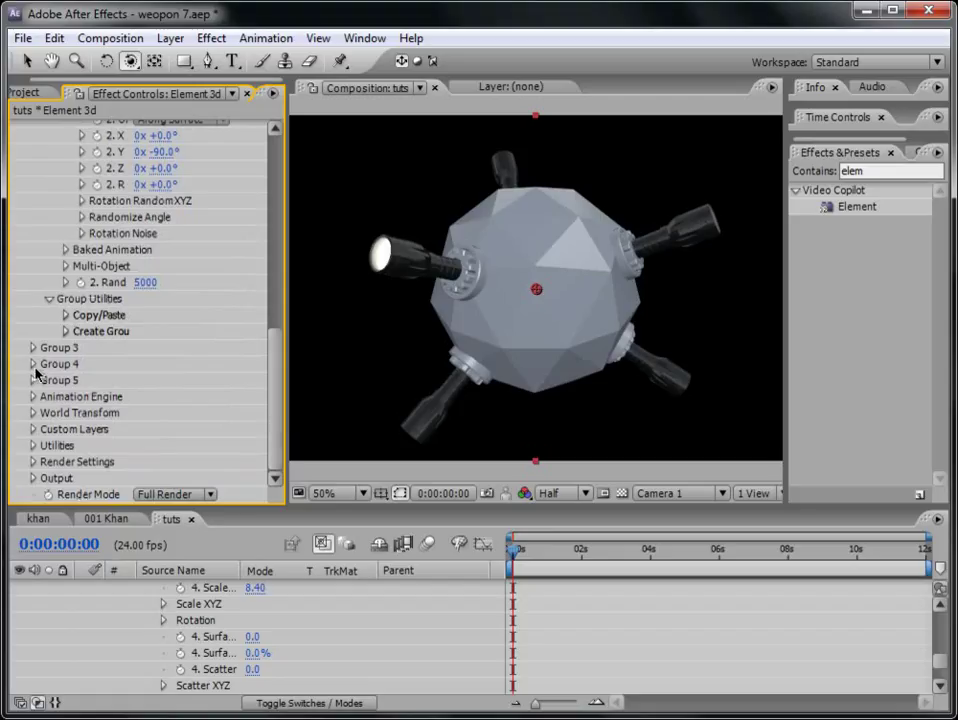
{"action": "left_click", "coordinate": [34, 366]}
{"action": "scroll", "coordinate": [212, 402], "scroll_direction": "down", "scroll_amount": 5}
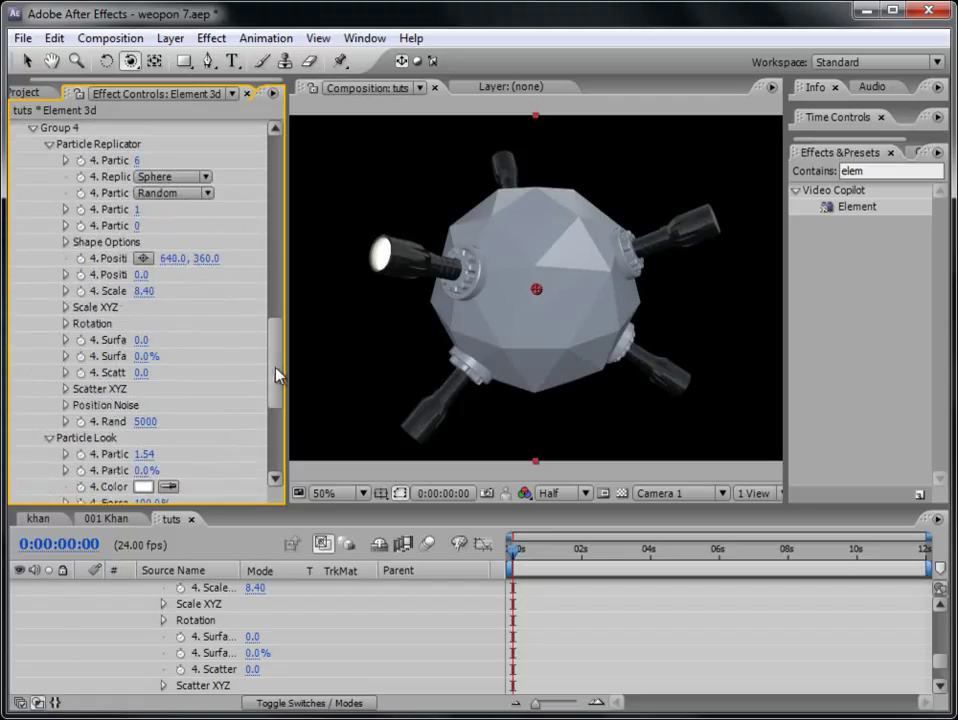
{"action": "left_click_drag", "start_coordinate": [277, 375], "coordinate": [286, 401]}
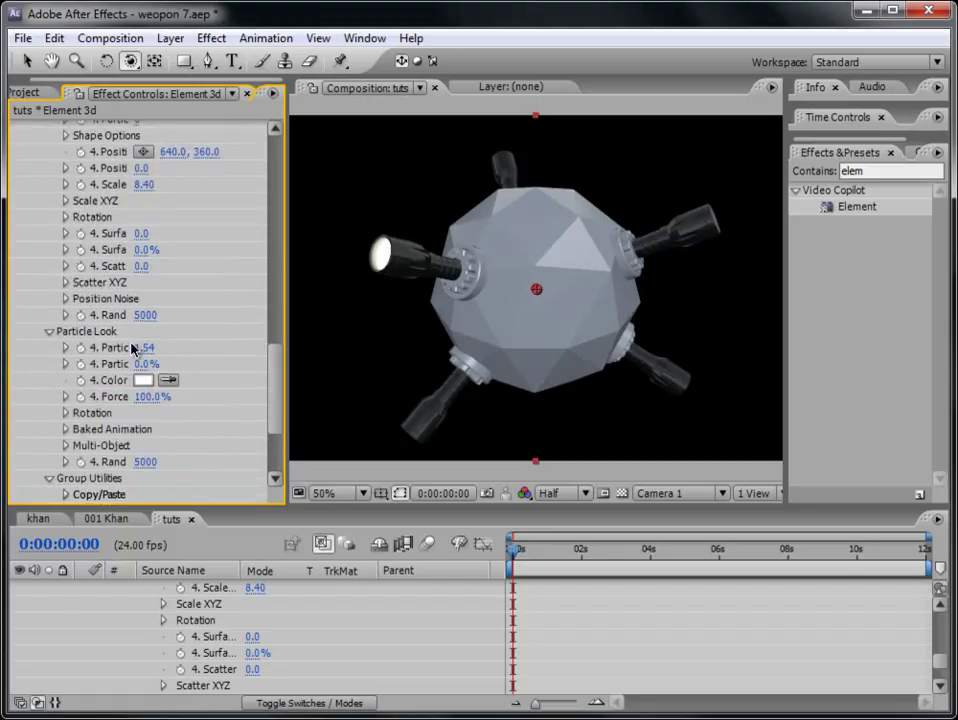
{"action": "left_click", "coordinate": [65, 412]}
{"action": "scroll", "coordinate": [275, 400], "scroll_direction": "down", "scroll_amount": 3}
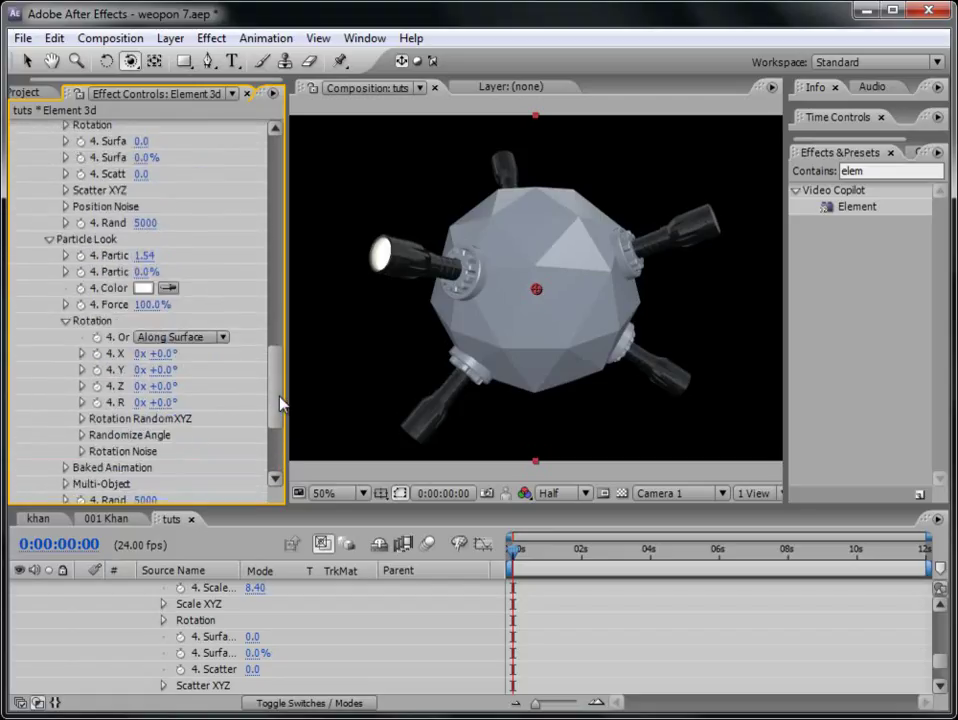
{"action": "left_click_drag", "start_coordinate": [166, 341], "coordinate": [193, 373]}
{"action": "key", "text": "ctrl+z"}
{"action": "key", "text": "ctrl+z"}
Drive group 4's particle Z rotation with the expression time*75 and preview the spinning gears.
{"action": "left_click_drag", "start_coordinate": [284, 372], "coordinate": [311, 372]}
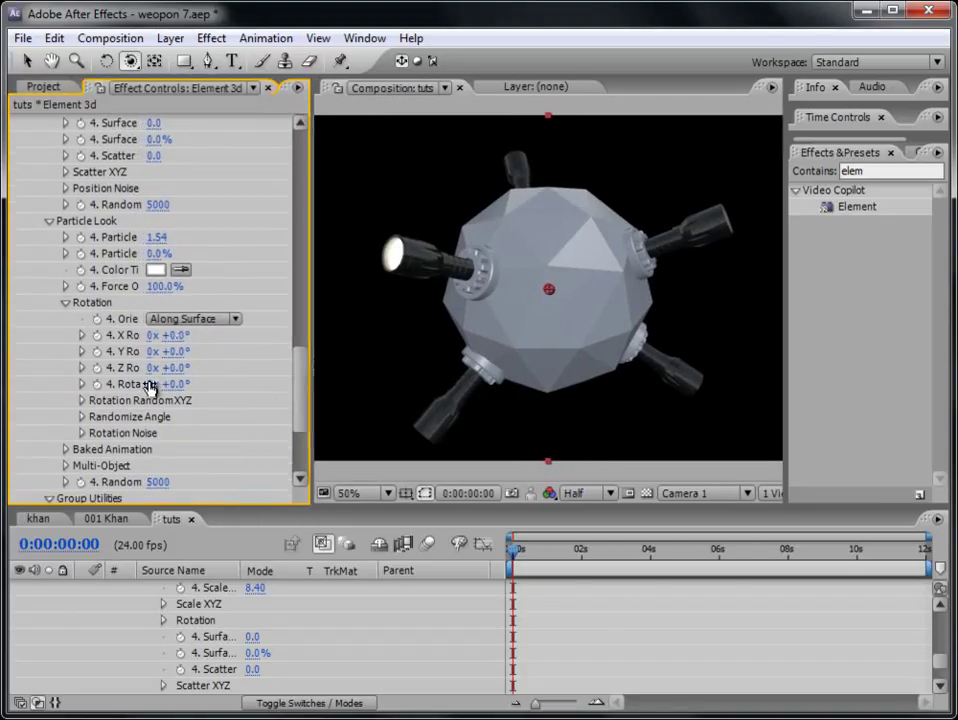
{"action": "left_click", "coordinate": [97, 368], "text": "alt"}
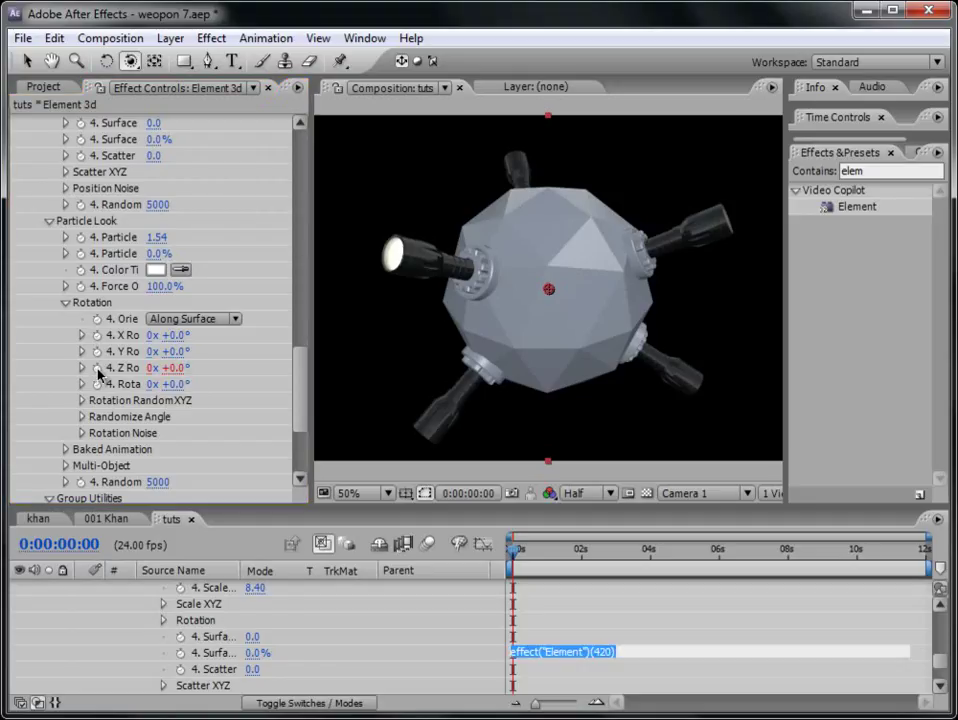
{"action": "type", "text": "tim"}
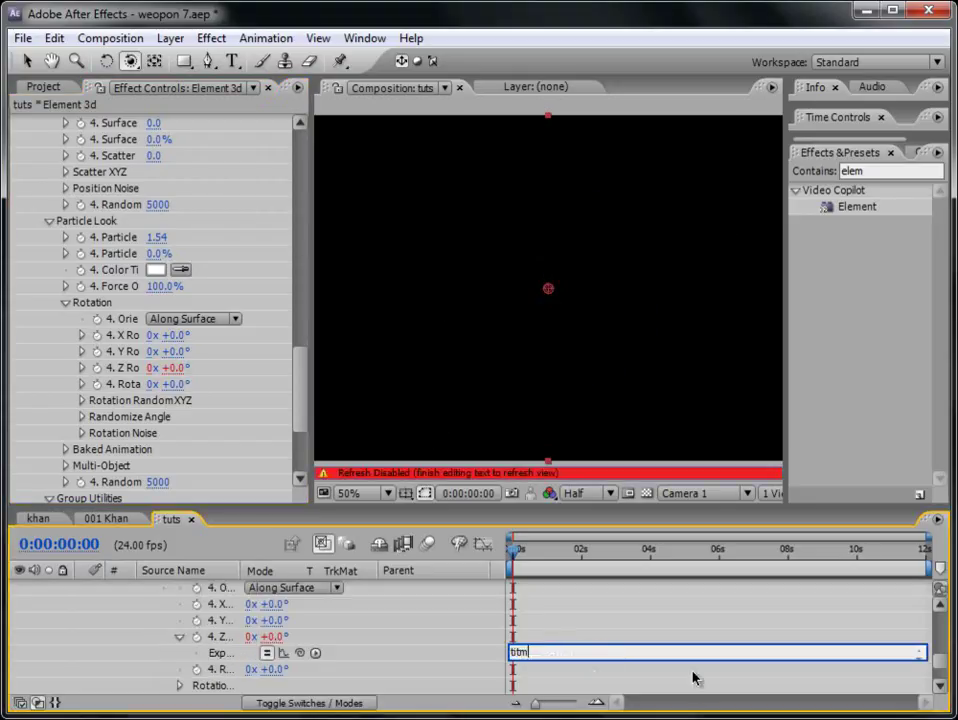
{"action": "type", "text": "e*"}
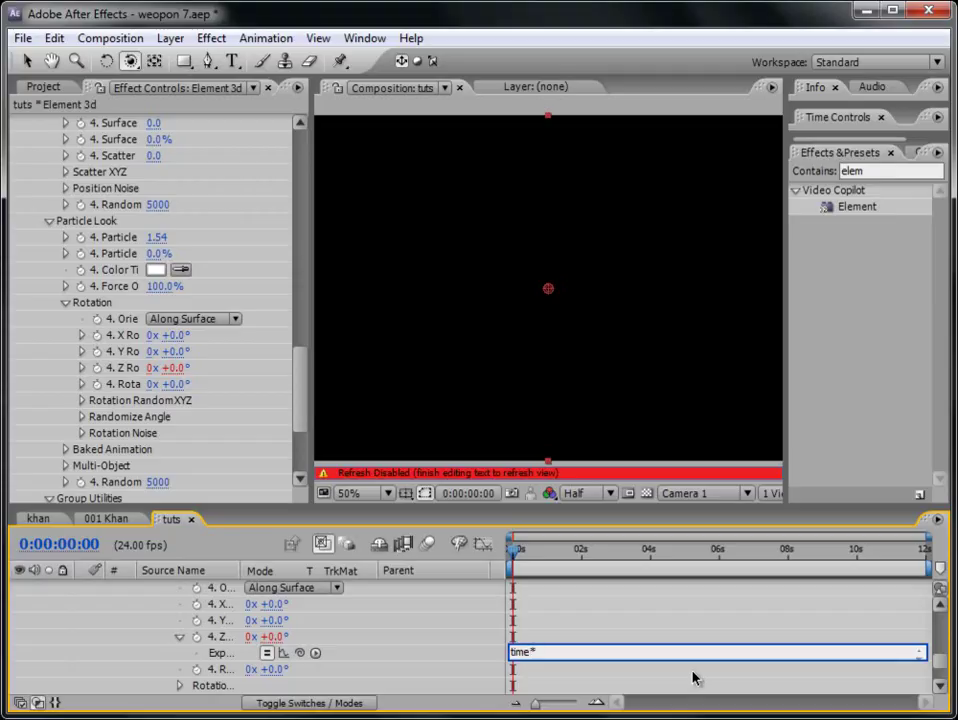
{"action": "left_click", "coordinate": [697, 678]}
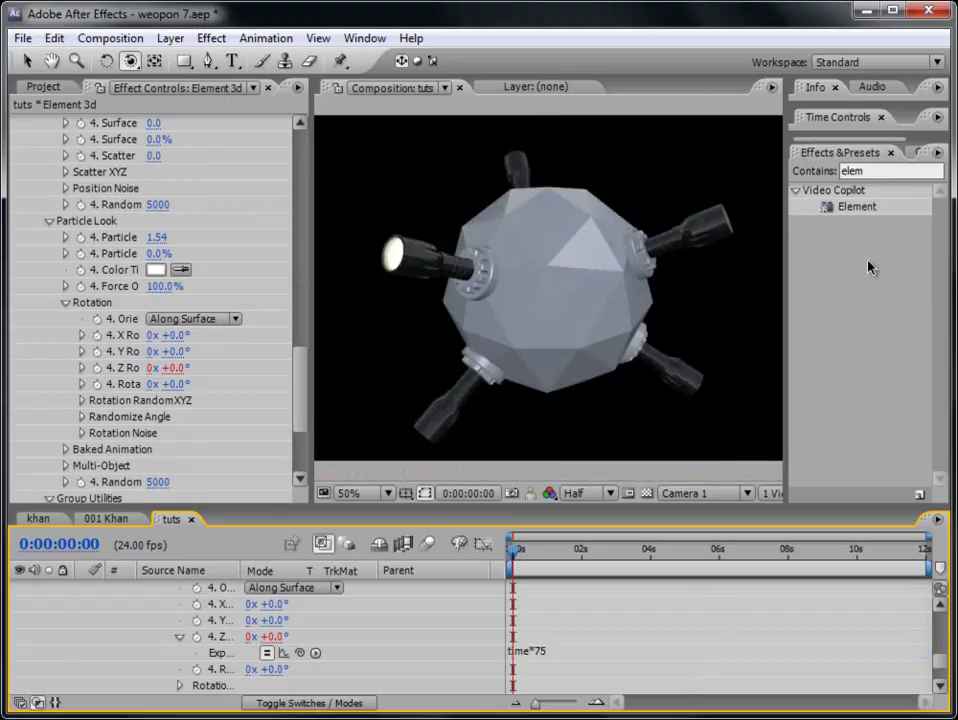
{"action": "left_click", "coordinate": [838, 117]}
{"action": "left_click", "coordinate": [934, 190]}
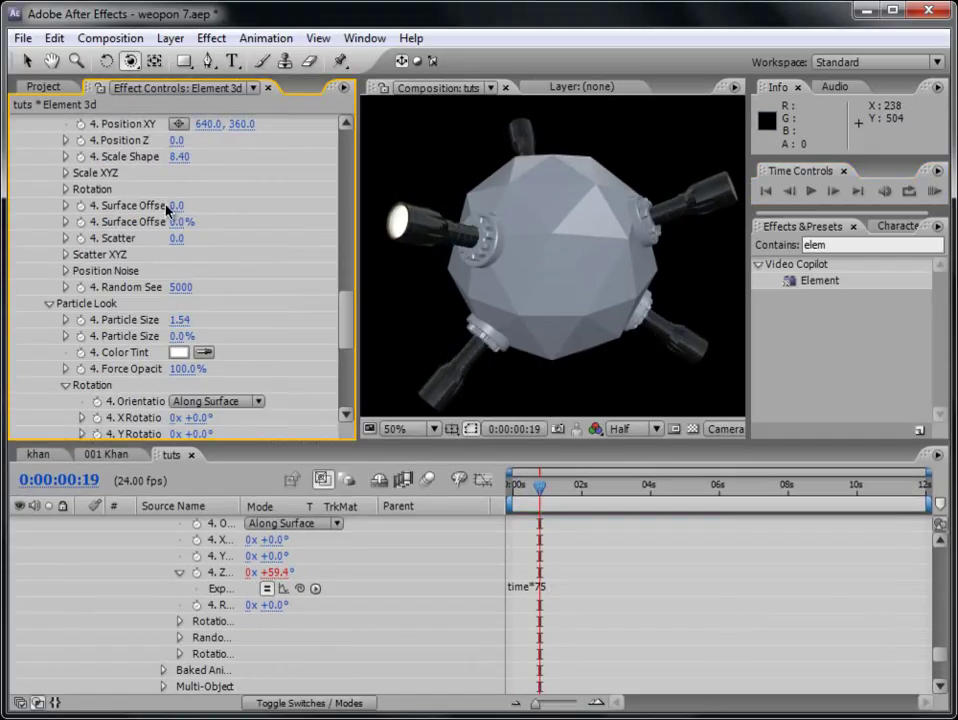
Set a keyframe on group 4's surface offset at 0:00:01:00 and show only the Element 3d layer's animated properties.
{"action": "mouse_move", "coordinate": [176, 205]}
{"action": "left_mouse_down"}
{"action": "mouse_move", "coordinate": [190, 205]}
{"action": "mouse_move", "coordinate": [178, 205]}
{"action": "left_mouse_up"}
{"action": "left_click_drag", "start_coordinate": [543, 489], "coordinate": [548, 488]}
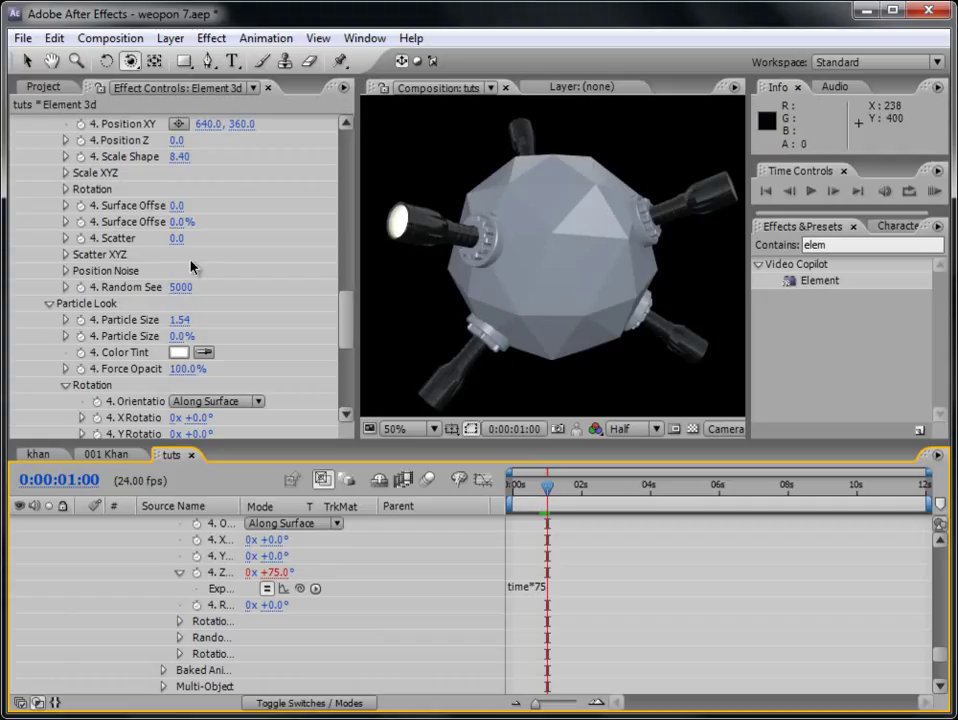
{"action": "left_click", "coordinate": [175, 210]}
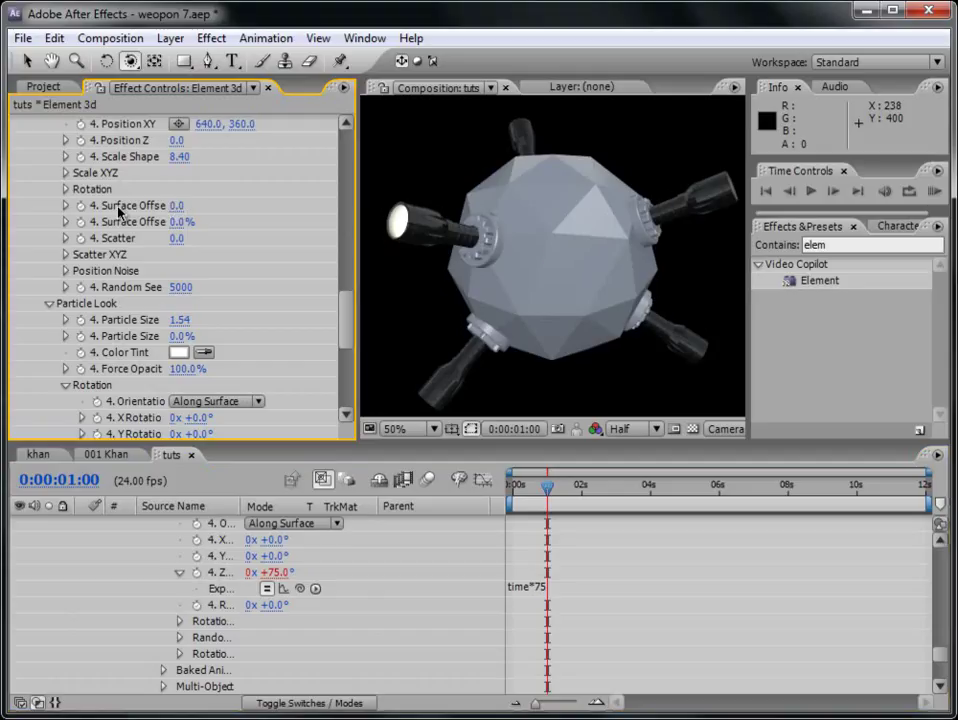
{"action": "left_click", "coordinate": [80, 205]}
{"action": "left_click_drag", "start_coordinate": [940, 655], "coordinate": [948, 548]}
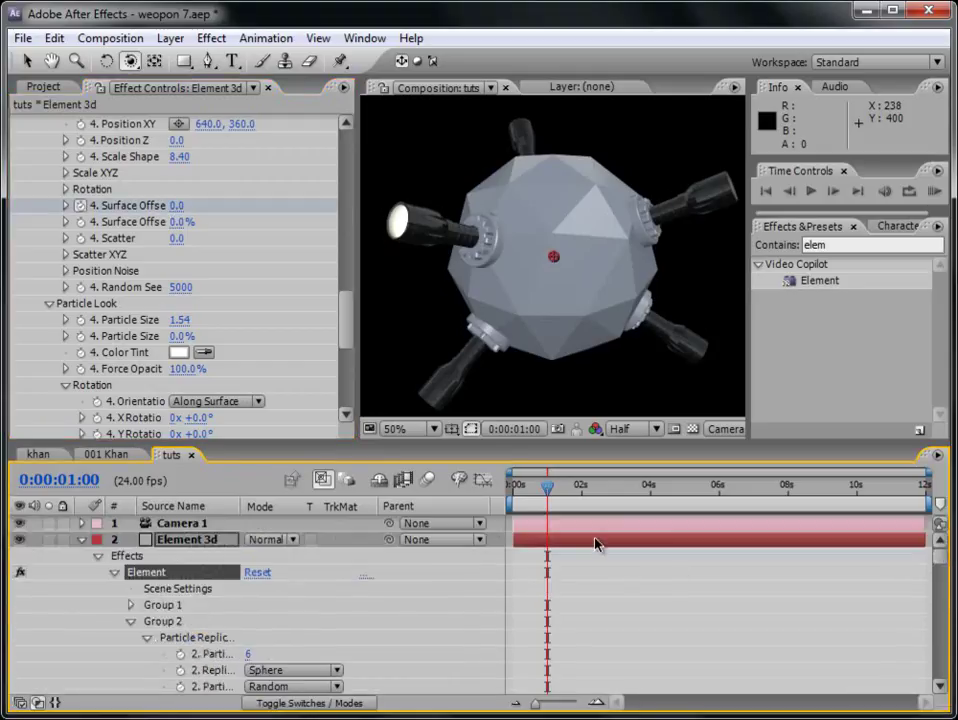
{"action": "key", "text": "u"}
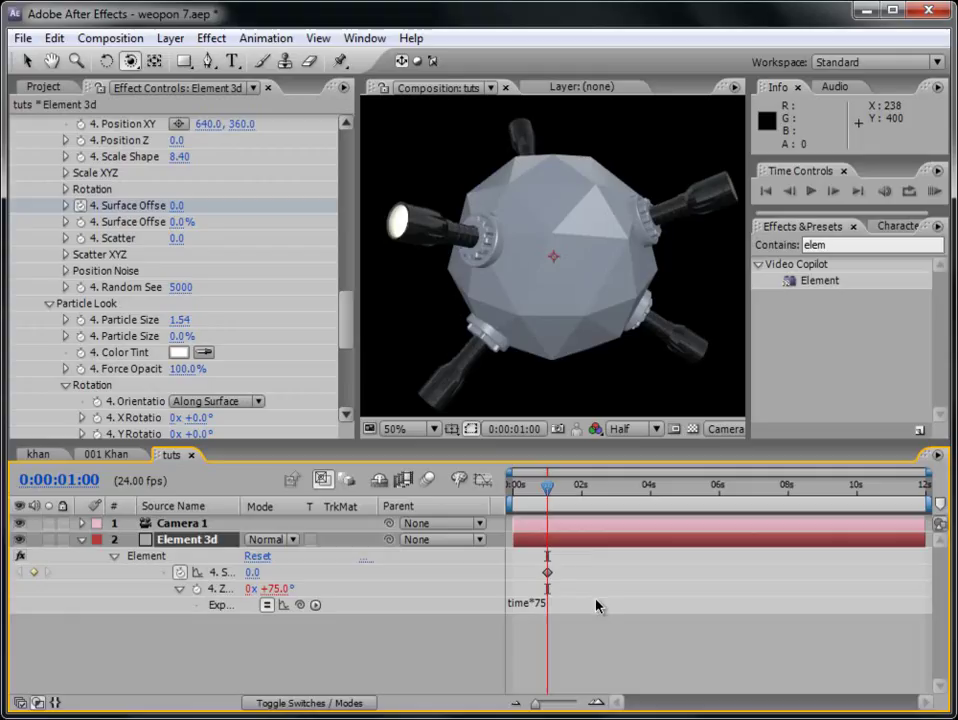
Shift group 4's surface offset keyframe to 0:00:01:06 with Easy Ease, and key an offset of -1.2 at 0:00:01:00.
{"action": "left_click", "coordinate": [547, 573]}
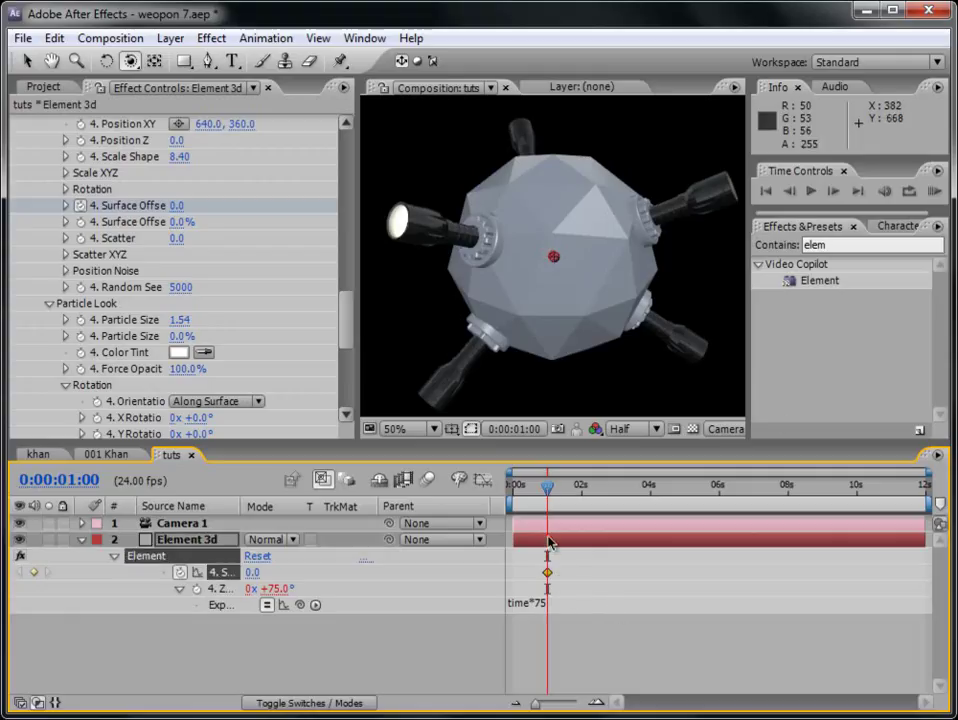
{"action": "left_click_drag", "start_coordinate": [549, 574], "coordinate": [553, 577]}
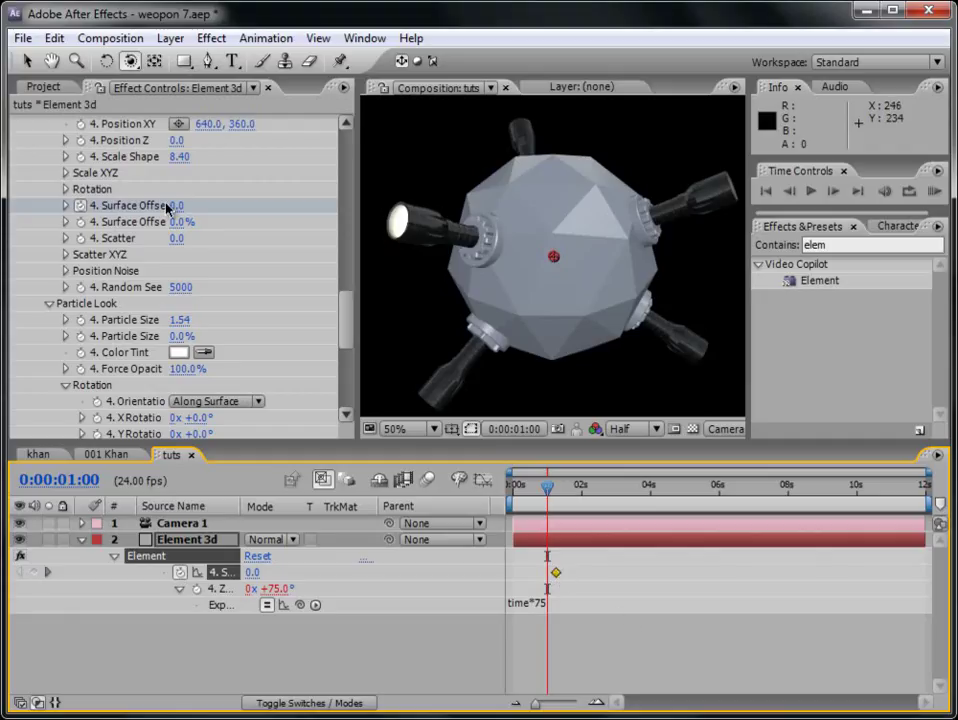
{"action": "left_click_drag", "start_coordinate": [176, 210], "coordinate": [161, 205]}
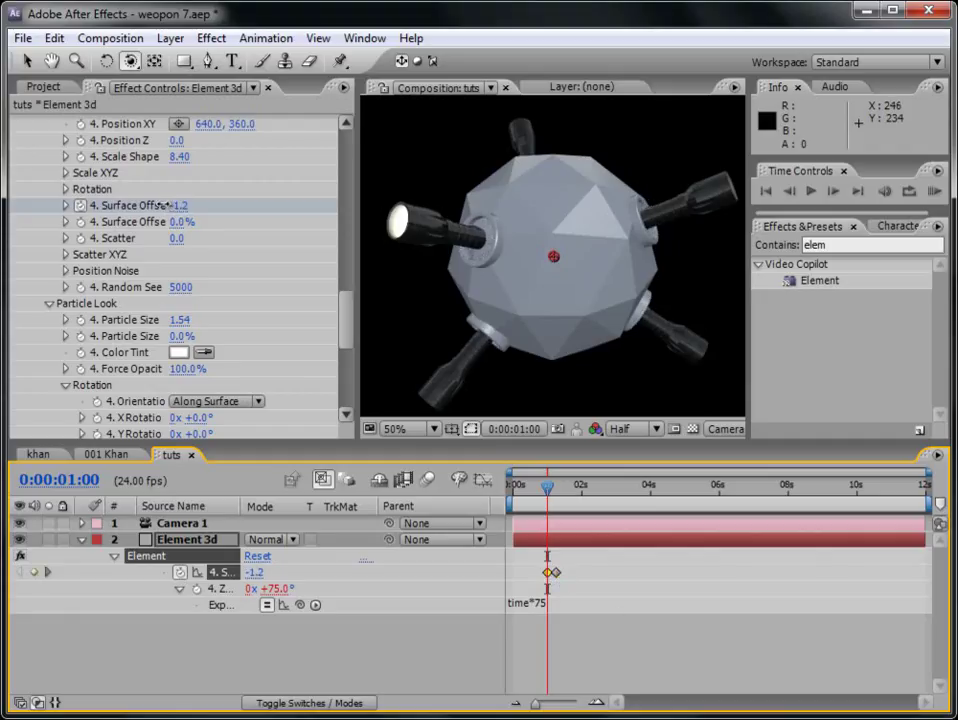
{"action": "left_click", "coordinate": [554, 574]}
{"action": "right_click", "coordinate": [554, 574]}
{"action": "mouse_move", "coordinate": [680, 712]}
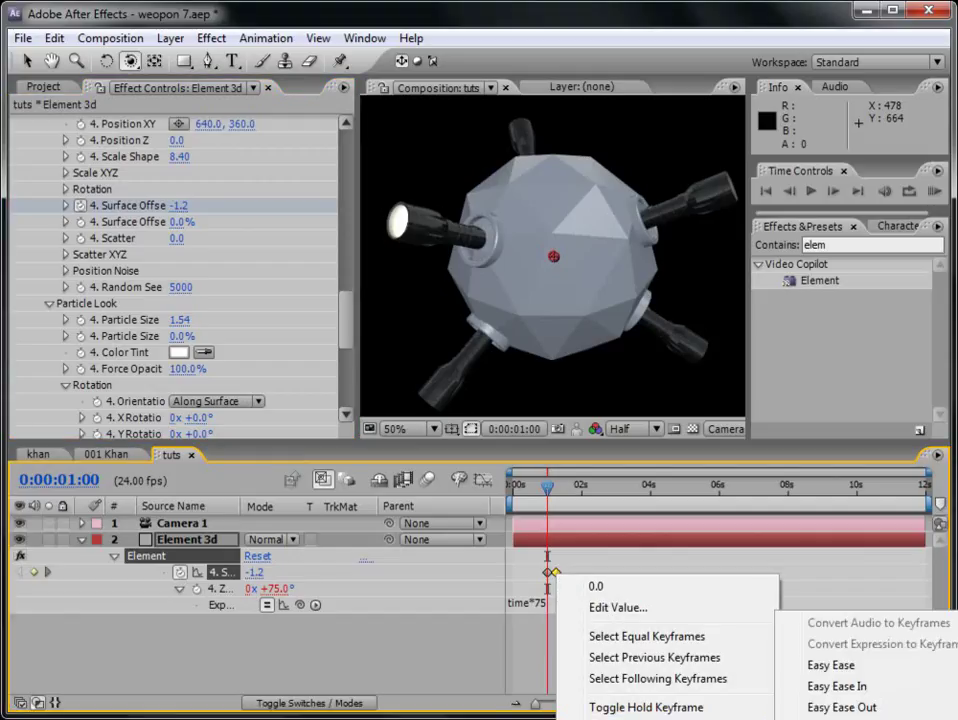
{"action": "left_click", "coordinate": [840, 666]}
Key group 4's surface offset at -0.6 on 0:00:01:10 and -0.1 on 0:00:01:15, and preview the gear motion.
{"action": "left_click_drag", "start_coordinate": [547, 488], "coordinate": [558, 492]}
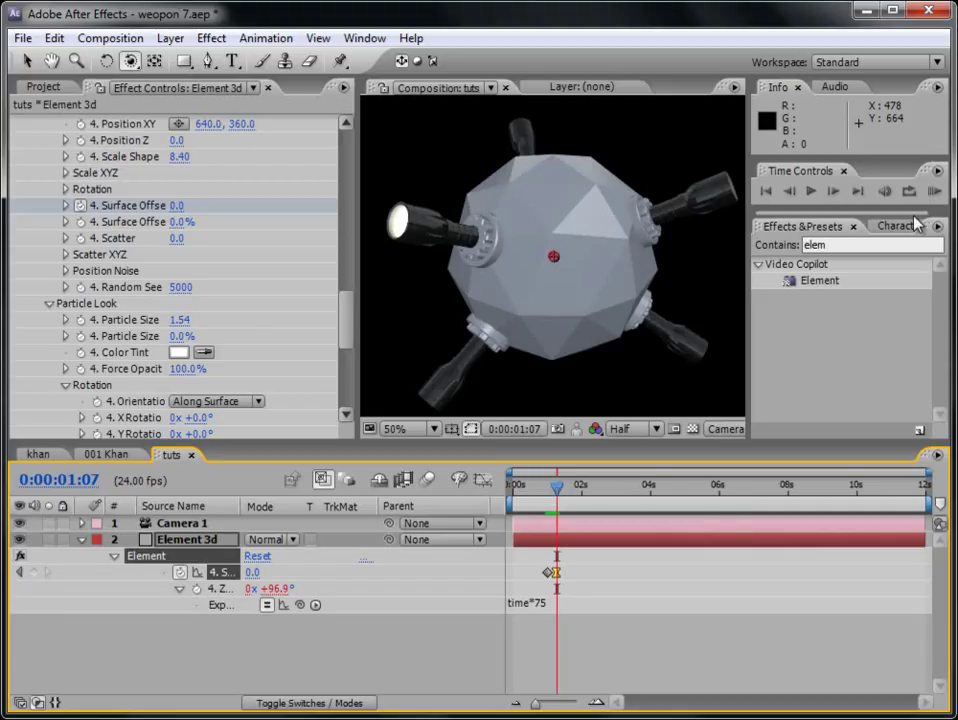
{"action": "left_click", "coordinate": [833, 191]}
{"action": "left_click", "coordinate": [834, 192]}
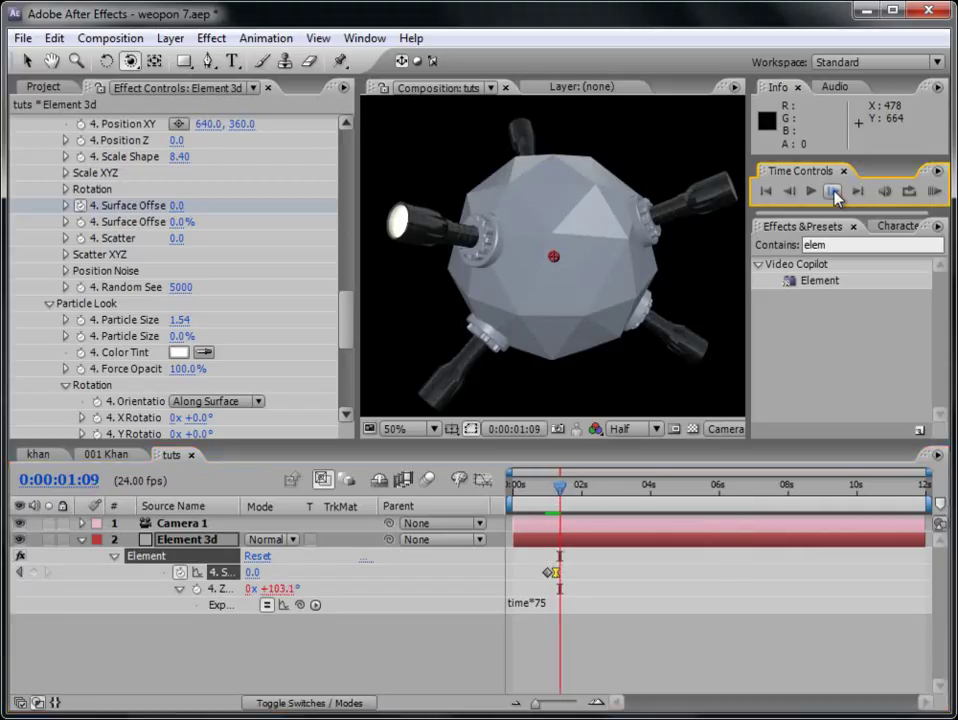
{"action": "left_click", "coordinate": [834, 192]}
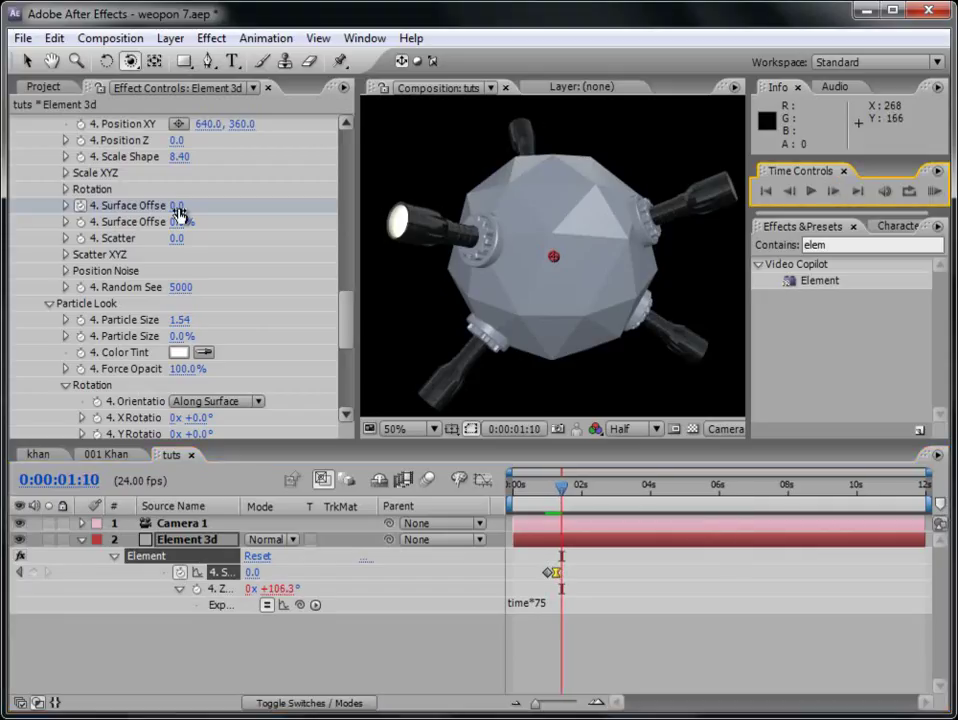
{"action": "left_click_drag", "start_coordinate": [180, 205], "coordinate": [172, 205]}
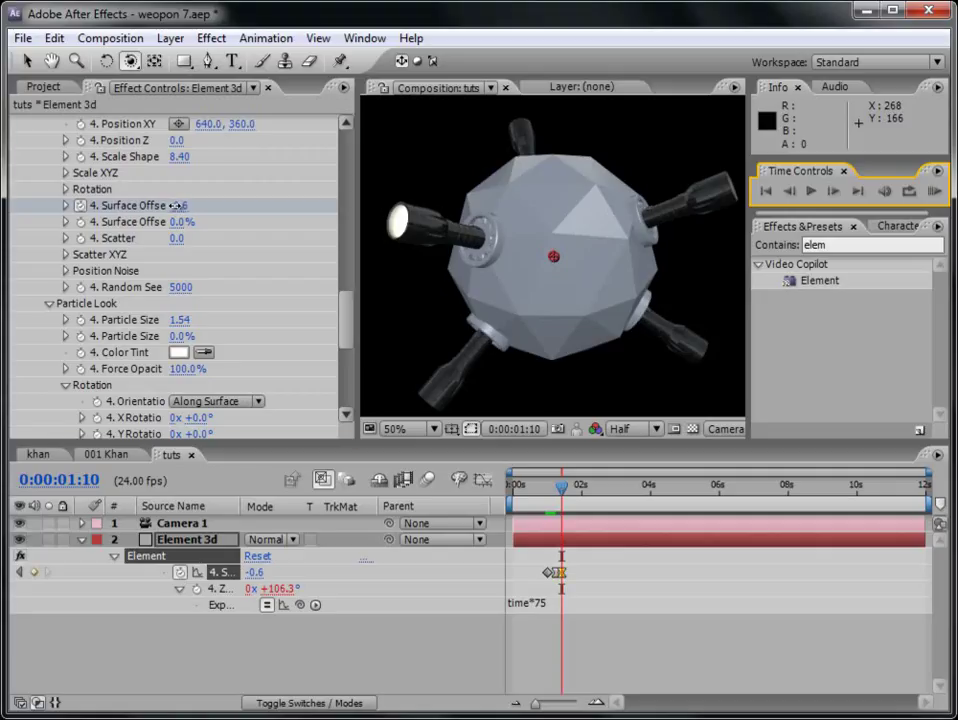
{"action": "left_click", "coordinate": [832, 191]}
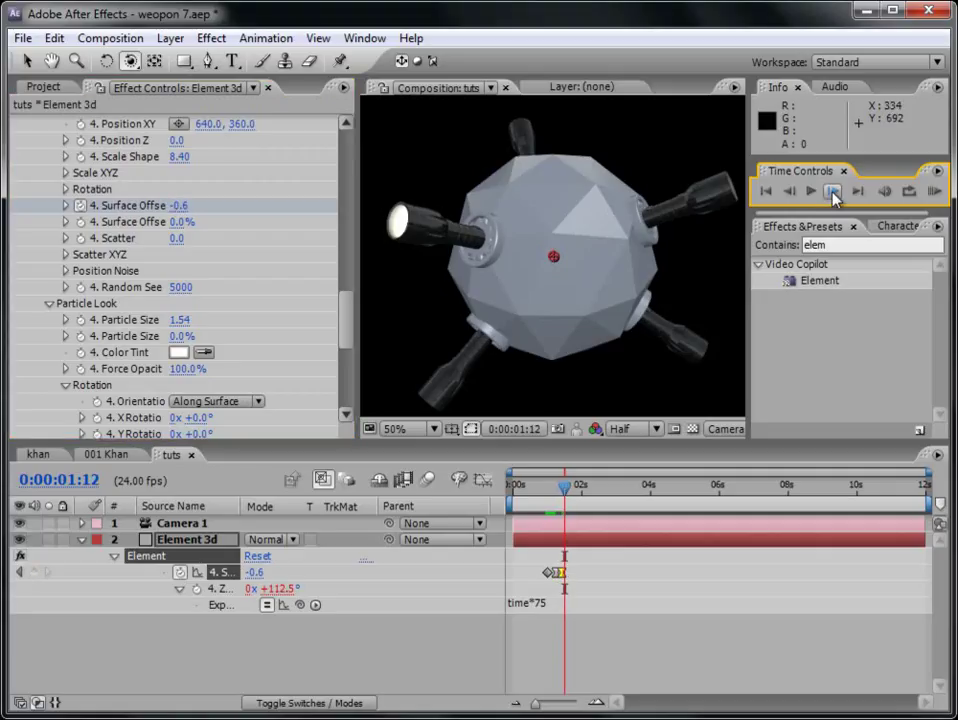
{"action": "left_click_drag", "start_coordinate": [182, 206], "coordinate": [181, 205]}
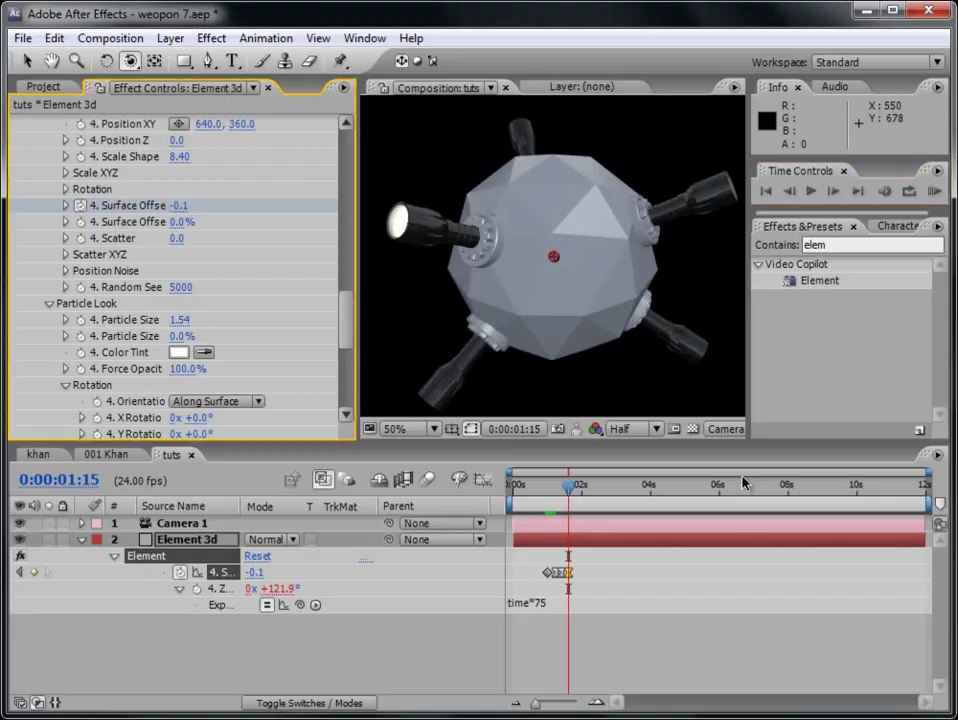
{"action": "left_click", "coordinate": [933, 191]}
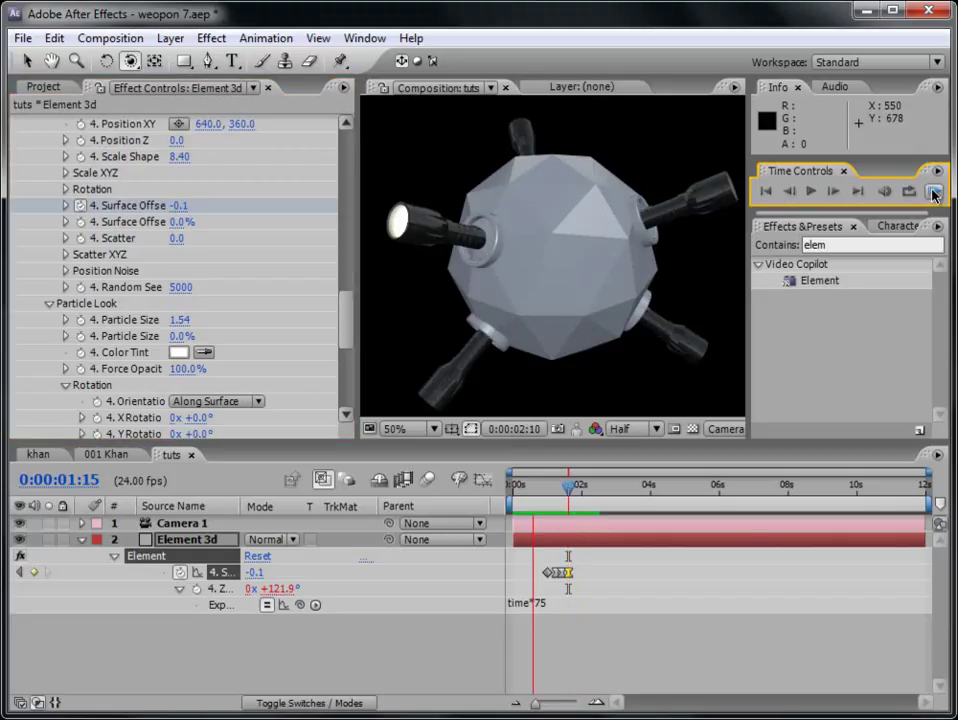
{"action": "left_click", "coordinate": [933, 191]}
Start keyframing group 3's surface offset at 0:00:01:06.
{"action": "left_click", "coordinate": [536, 487]}
{"action": "left_click_drag", "start_coordinate": [536, 487], "coordinate": [556, 493]}
{"action": "left_click_drag", "start_coordinate": [355, 316], "coordinate": [355, 268]}
{"action": "left_click", "coordinate": [33, 262]}
{"action": "scroll", "coordinate": [120, 290], "scroll_direction": "down", "scroll_amount": 3}
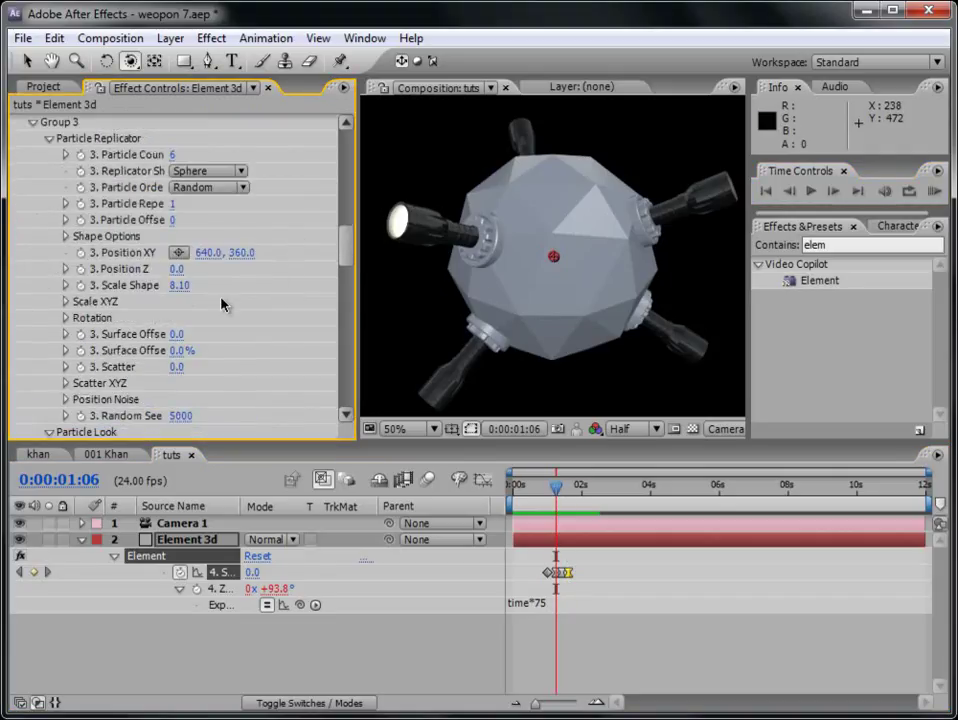
{"action": "left_click", "coordinate": [81, 335]}
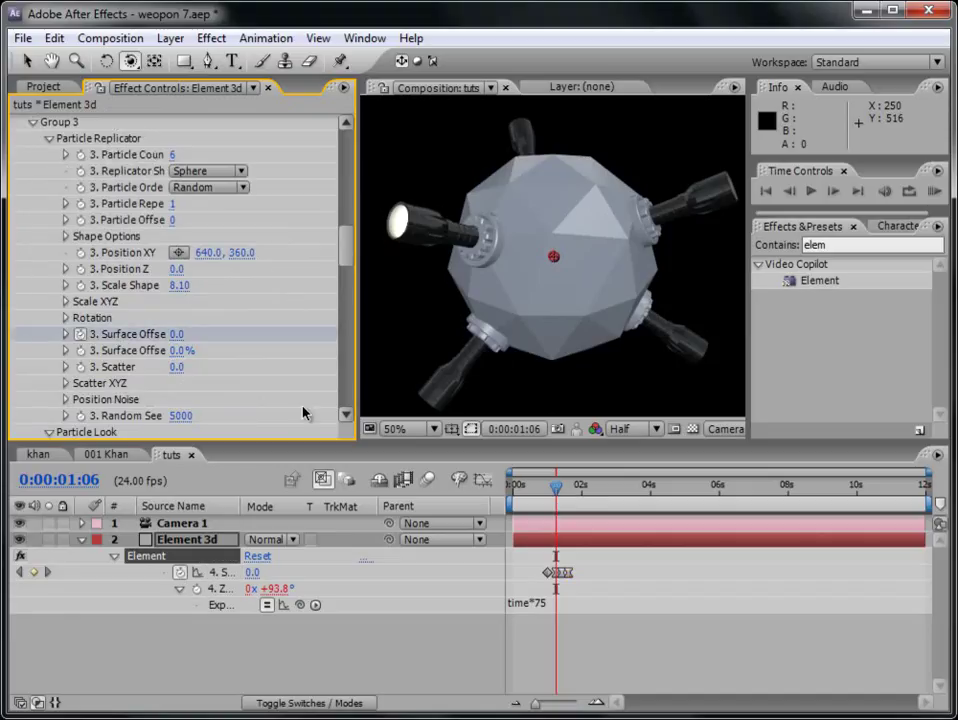
Shift group 3's surface offset keyframe to 0:00:01:10 with Easy Ease, and key an offset of -1.0 at 0:00:01:06.
{"action": "left_click", "coordinate": [555, 575]}
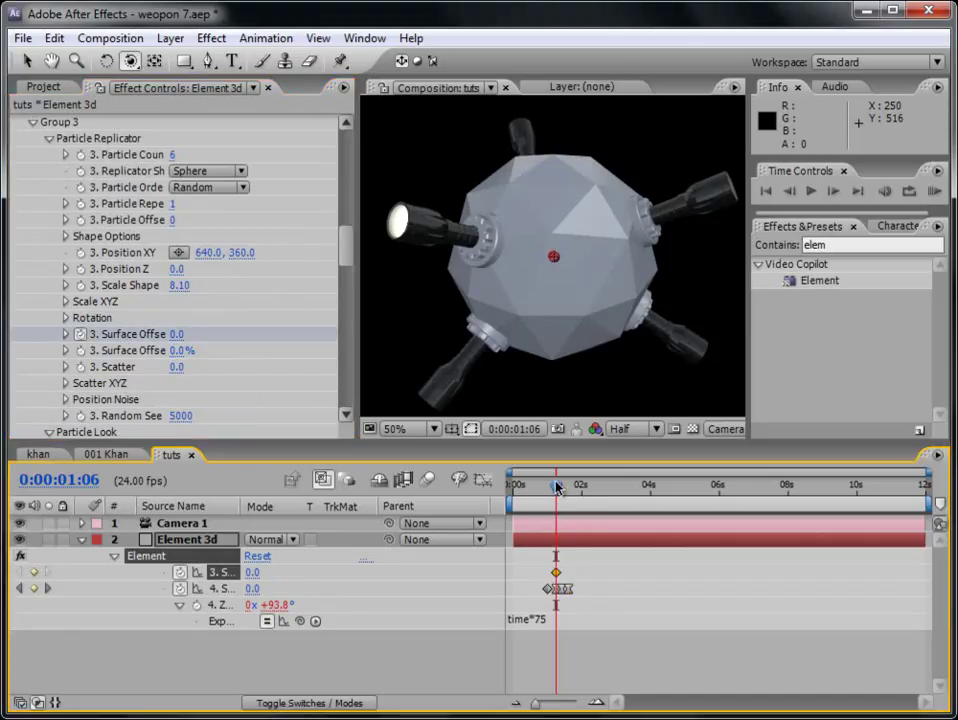
{"action": "left_click_drag", "start_coordinate": [556, 572], "coordinate": [558, 571]}
{"action": "left_click_drag", "start_coordinate": [178, 334], "coordinate": [173, 334]}
{"action": "right_click", "coordinate": [560, 575]}
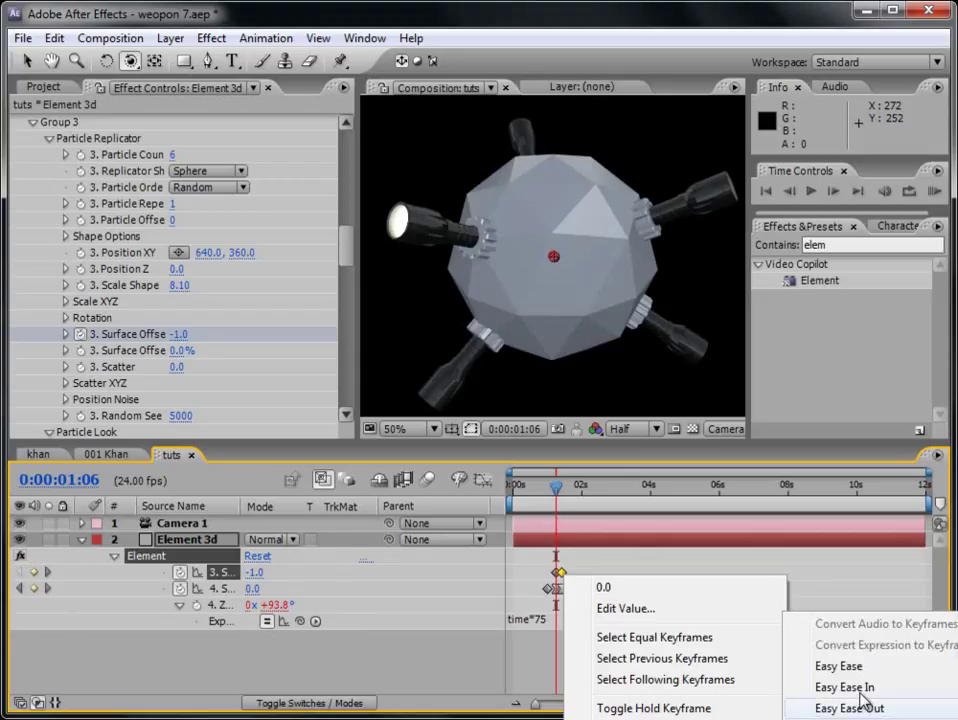
{"action": "left_click", "coordinate": [840, 667]}
Key group 3's surface offset at -0.4 on 0:00:01:13 and 0.0 on 0:00:01:18.
{"action": "left_click_drag", "start_coordinate": [556, 487], "coordinate": [563, 489]}
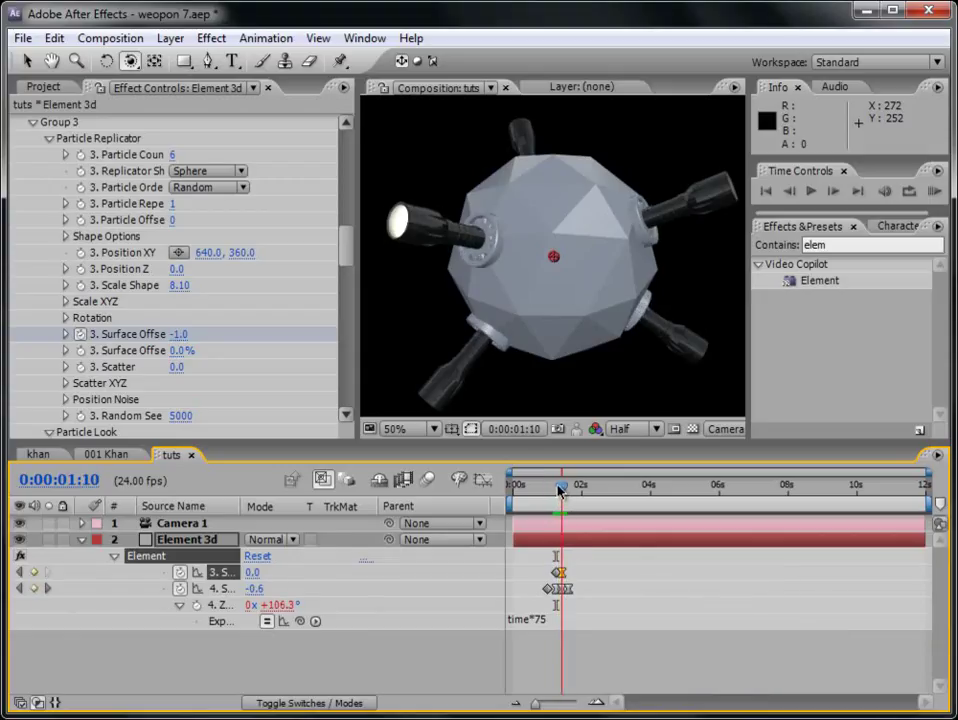
{"action": "left_click", "coordinate": [818, 190]}
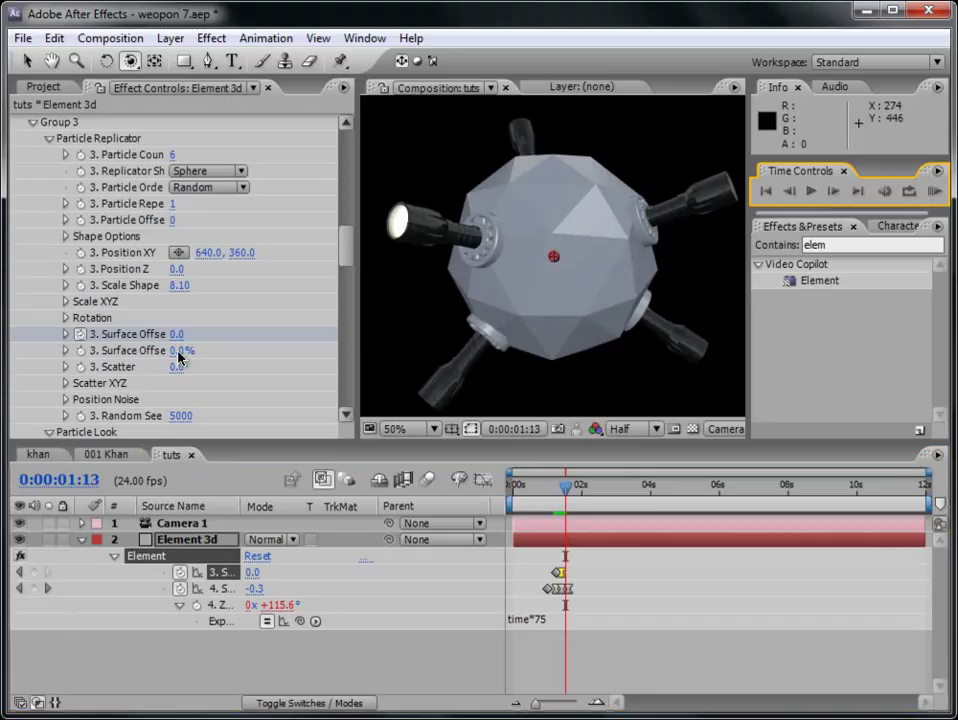
{"action": "left_click_drag", "start_coordinate": [180, 340], "coordinate": [178, 334]}
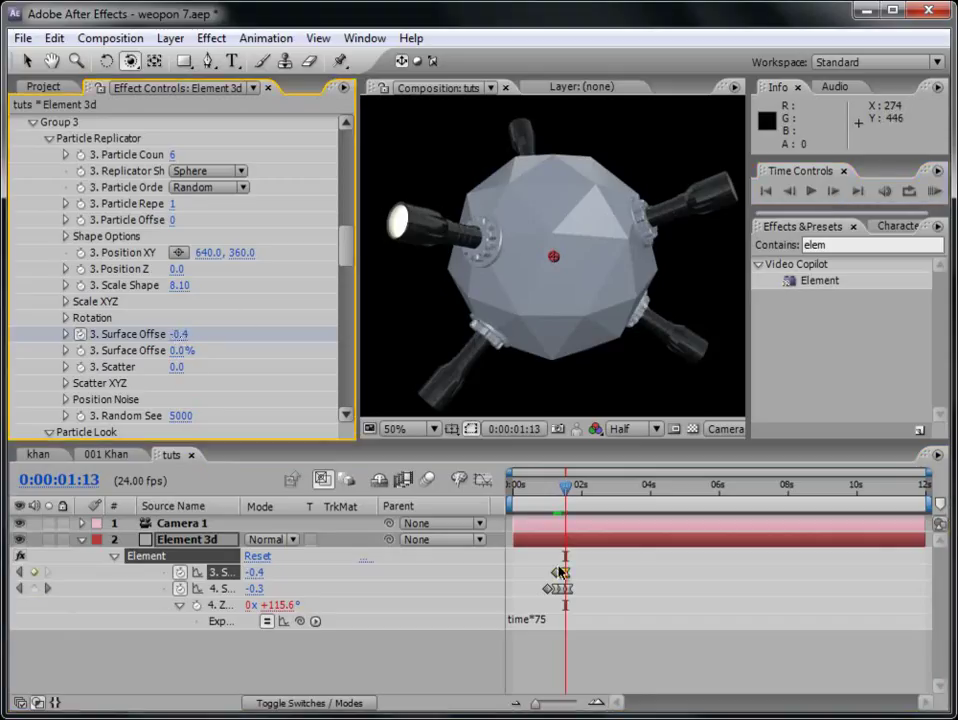
{"action": "left_click", "coordinate": [831, 191]}
{"action": "left_click", "coordinate": [831, 191]}
{"action": "left_click", "coordinate": [831, 191]}
{"action": "left_click", "coordinate": [831, 191]}
{"action": "left_click", "coordinate": [831, 191]}
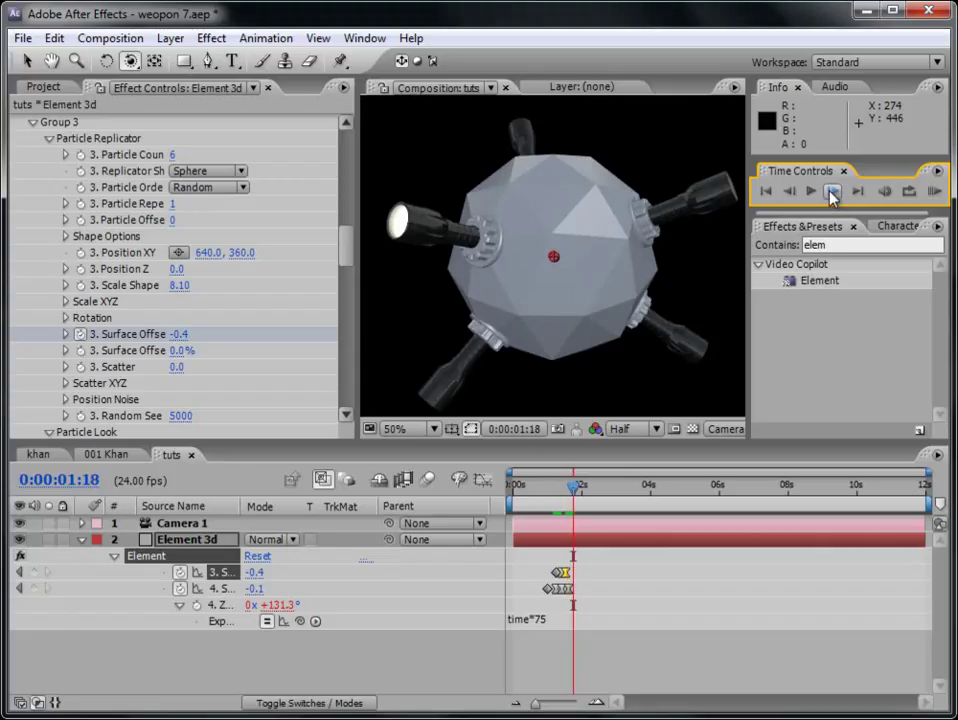
{"action": "left_click_drag", "start_coordinate": [181, 336], "coordinate": [183, 334]}
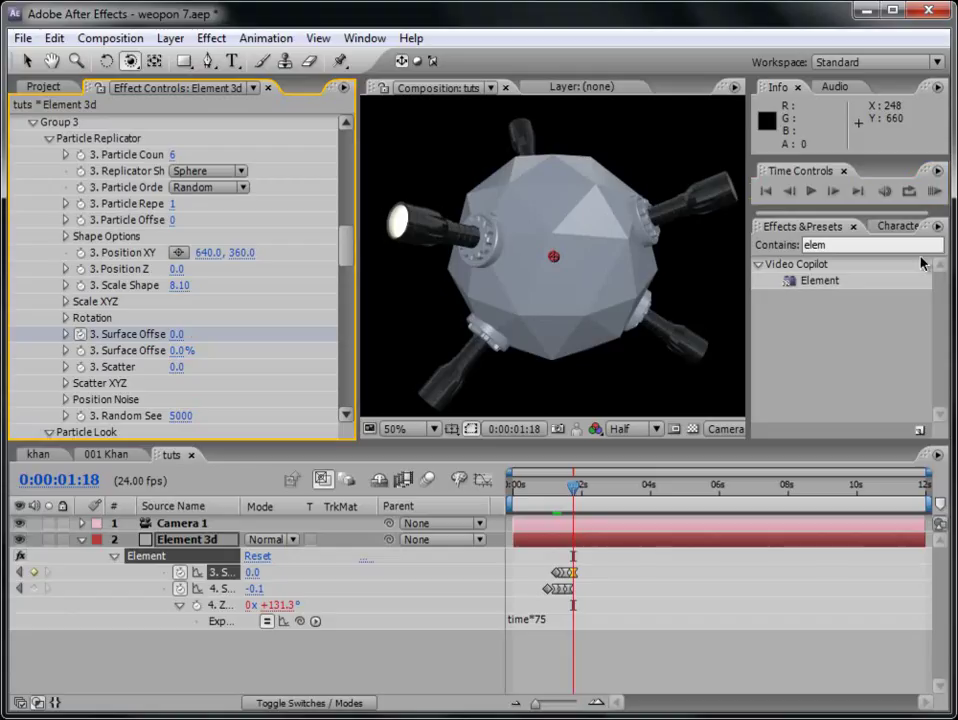
Shorten the work area to end at about 2.5 seconds and preview the gear animation.
{"action": "left_click_drag", "start_coordinate": [928, 503], "coordinate": [598, 503]}
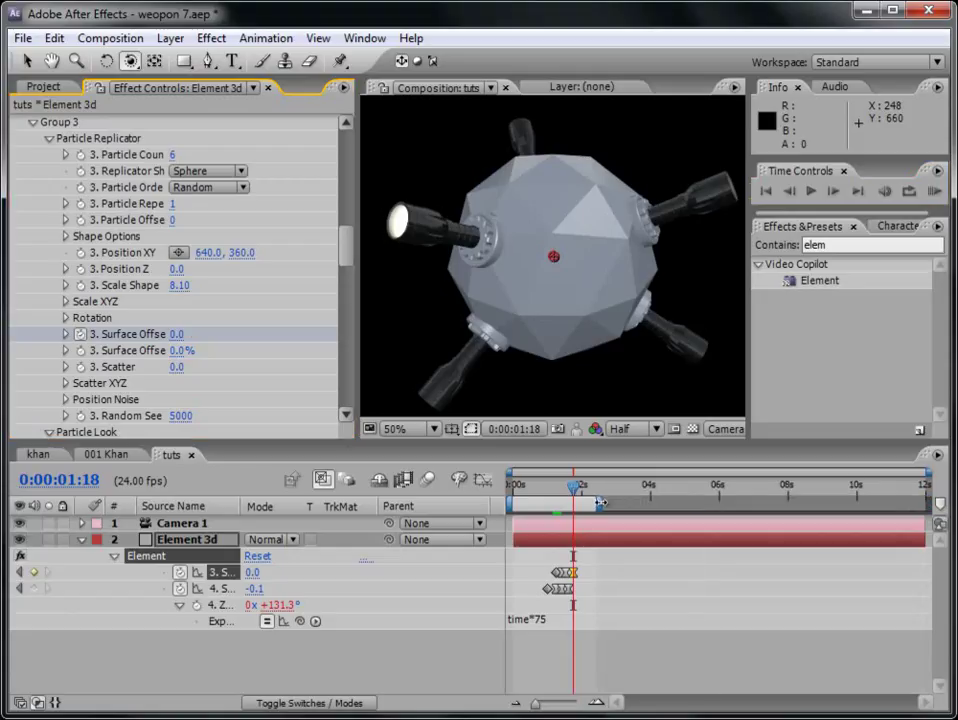
{"action": "left_click", "coordinate": [935, 194]}
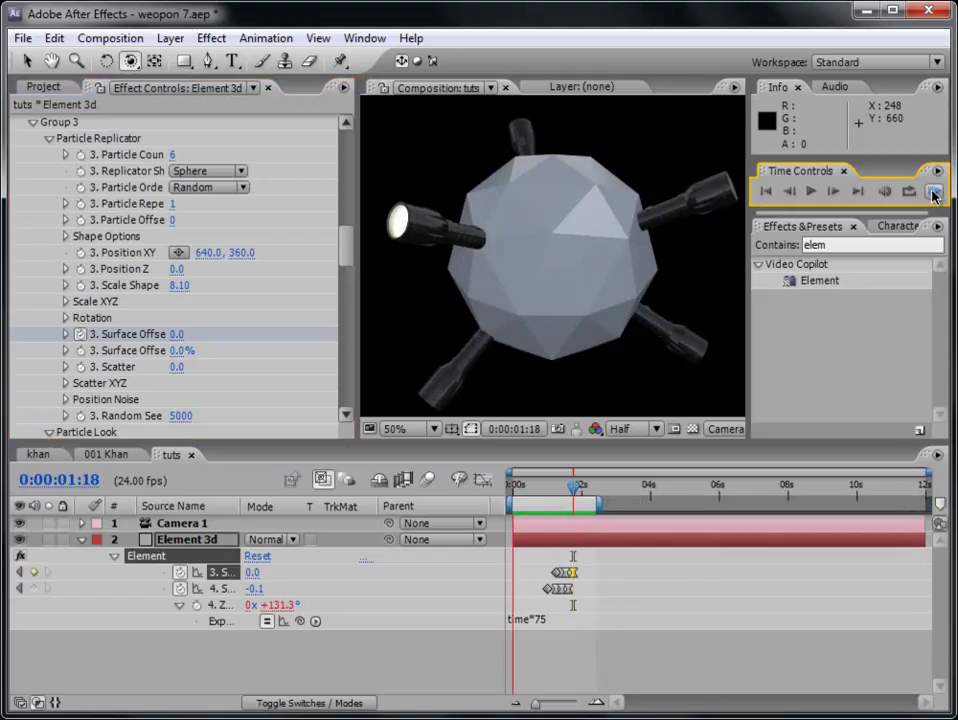
{"action": "left_click", "coordinate": [935, 194]}
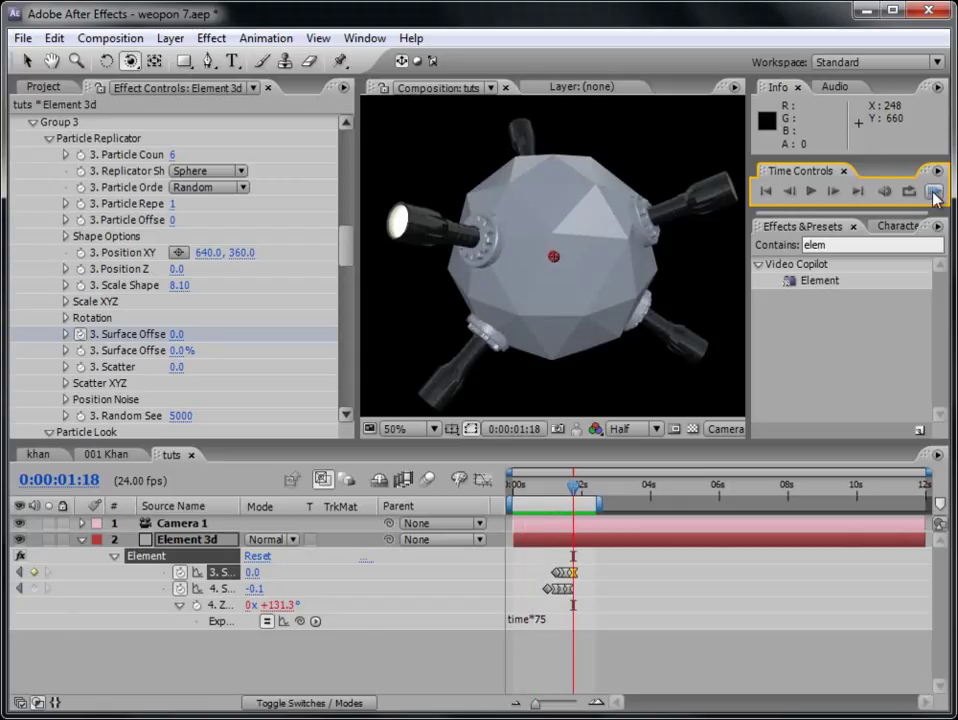
{"action": "left_click_drag", "start_coordinate": [552, 487], "coordinate": [572, 495]}
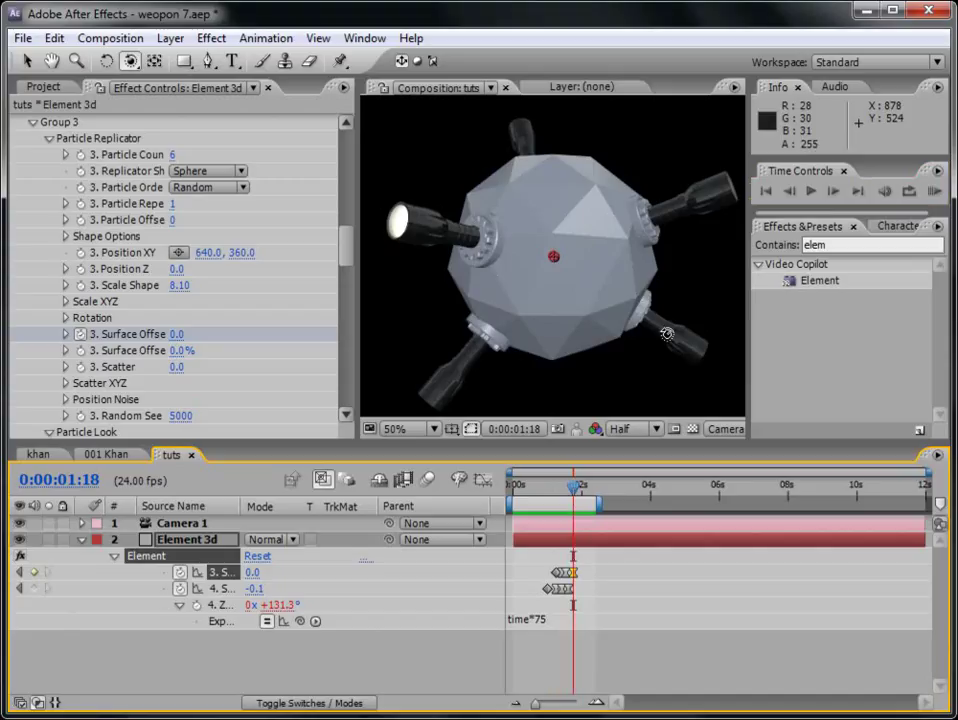
Start keyframing group 2's surface offset, shift that keyframe to 0:00:02:06, and key an offset of -7.0 at 0:00:01:18.
{"action": "left_click", "coordinate": [345, 248]}
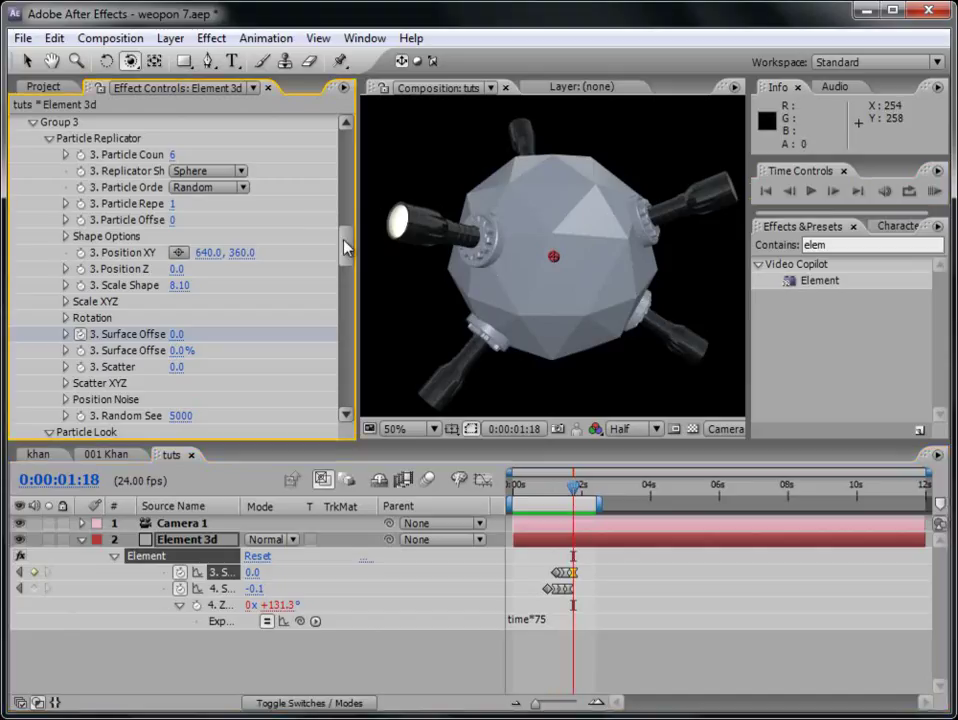
{"action": "left_click_drag", "start_coordinate": [345, 243], "coordinate": [352, 172]}
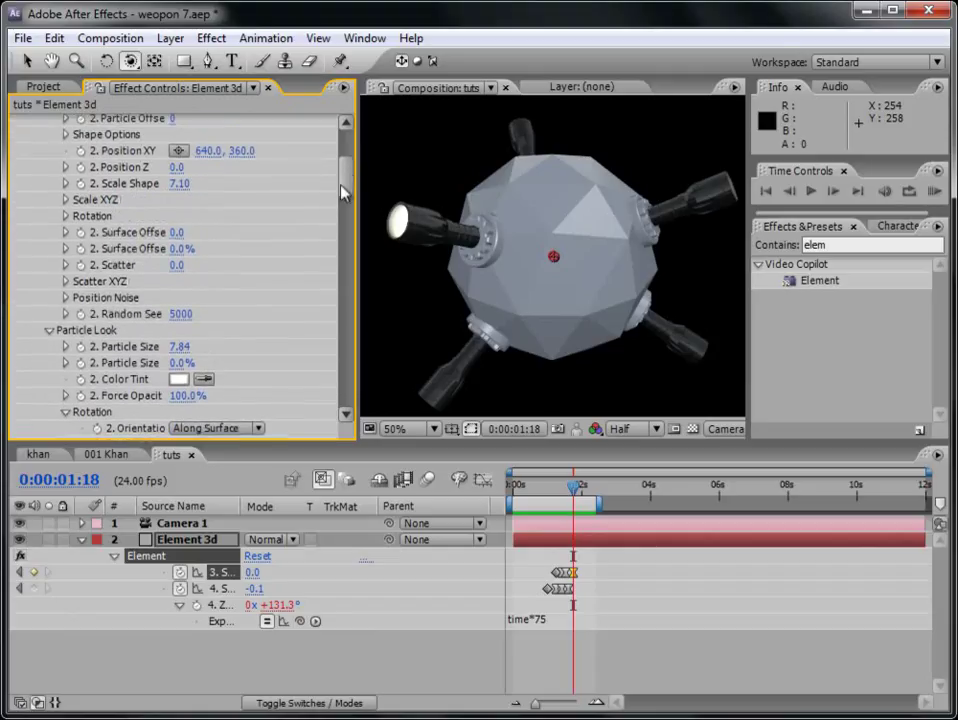
{"action": "left_click_drag", "start_coordinate": [180, 232], "coordinate": [147, 232]}
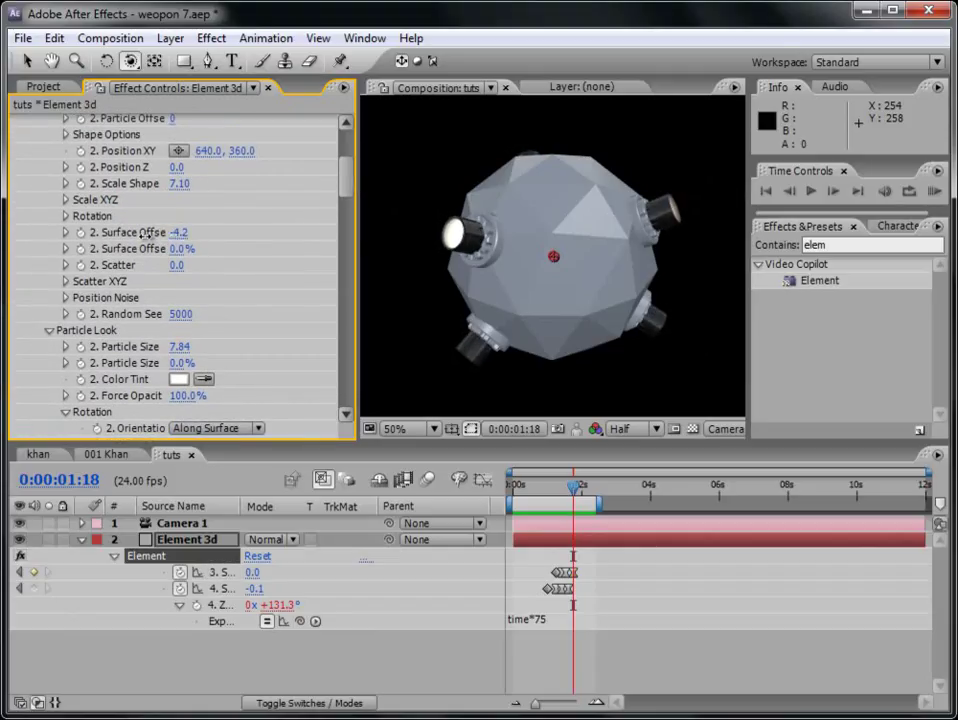
{"action": "key", "text": "ctrl+z"}
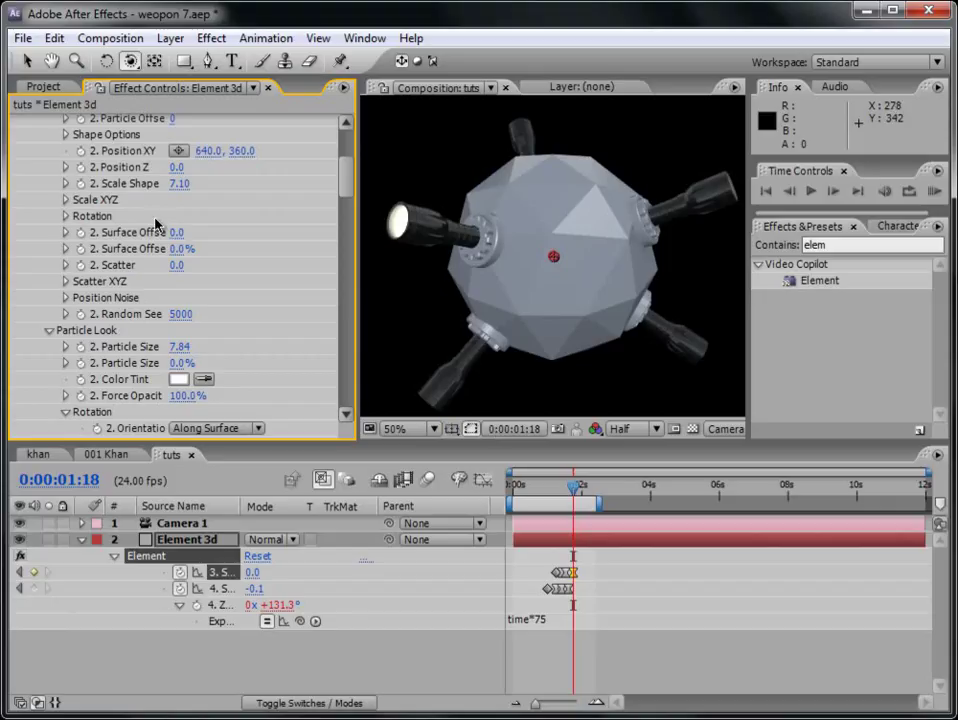
{"action": "left_click", "coordinate": [81, 233]}
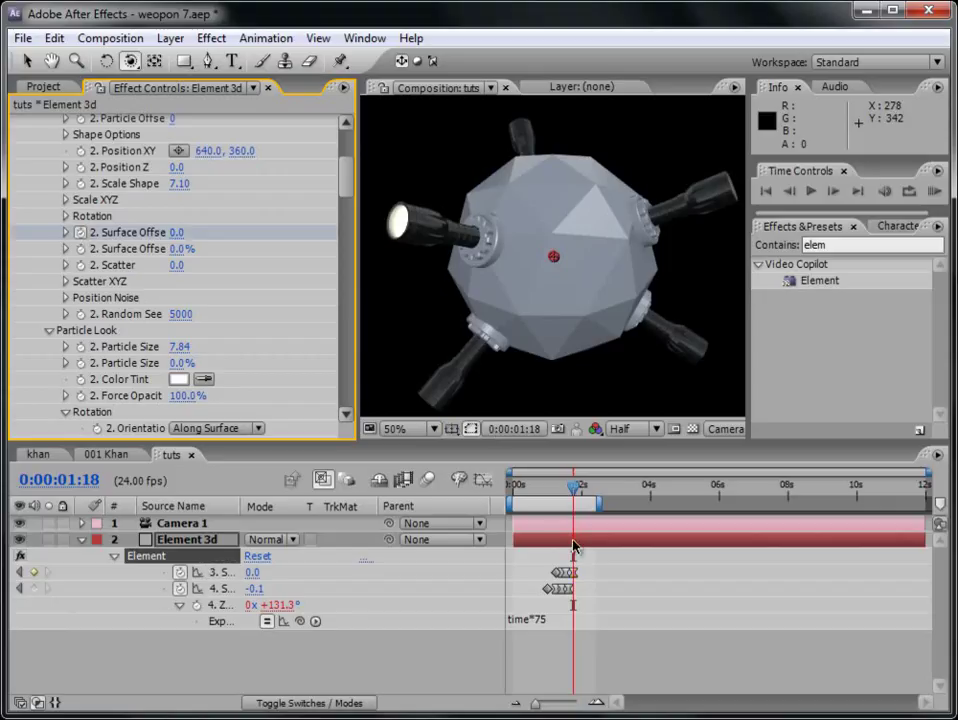
{"action": "left_click_drag", "start_coordinate": [577, 575], "coordinate": [592, 578]}
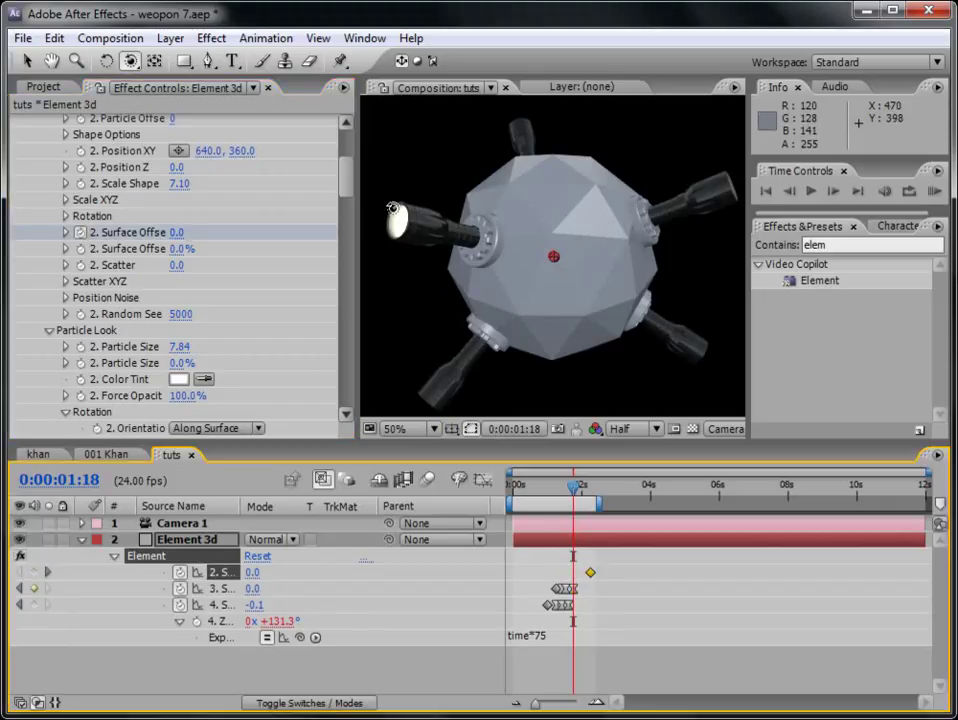
{"action": "left_click_drag", "start_coordinate": [177, 232], "coordinate": [125, 238]}
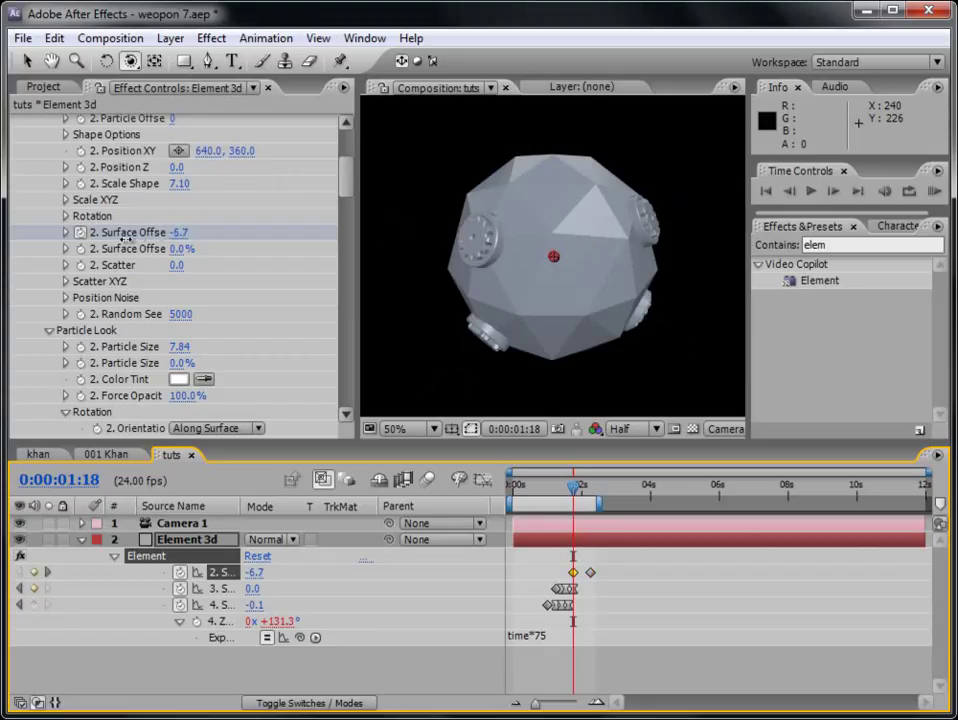
Apply Easy Ease to group 2's surface offset keyframe at 0:00:02:06.
{"action": "mouse_move", "coordinate": [575, 489]}
{"action": "left_mouse_down"}
{"action": "mouse_move", "coordinate": [602, 489]}
{"action": "mouse_move", "coordinate": [554, 490]}
{"action": "mouse_move", "coordinate": [590, 490]}
{"action": "left_mouse_up"}
{"action": "right_click", "coordinate": [590, 572]}
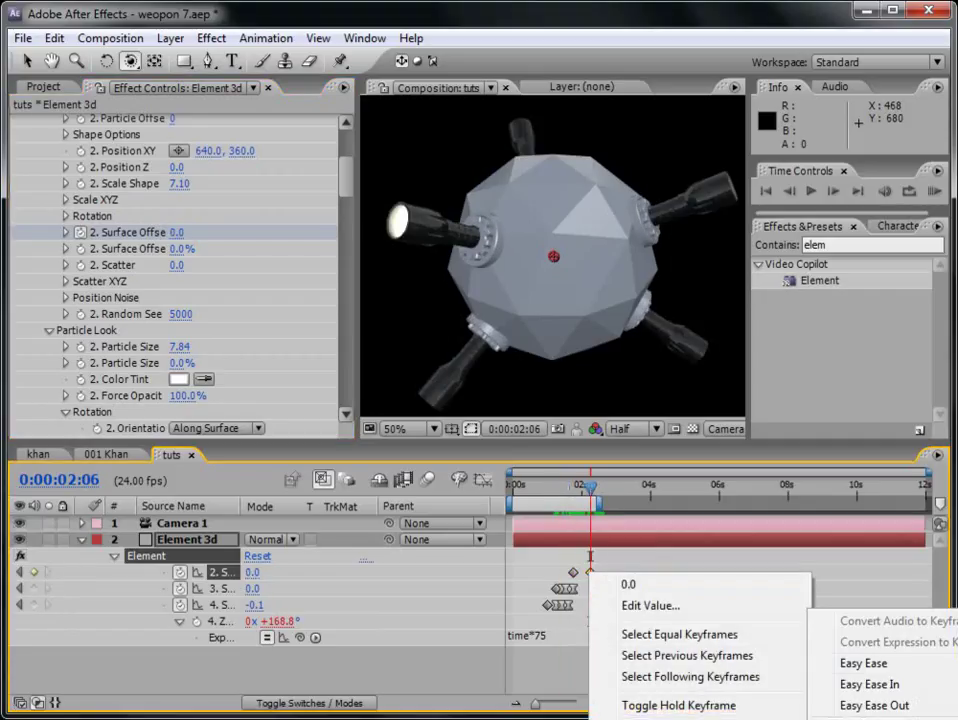
{"action": "left_click", "coordinate": [819, 663]}
Extend the work area to about 3 seconds and preview the tubes emerging from the ball.
{"action": "left_click_drag", "start_coordinate": [598, 504], "coordinate": [622, 504]}
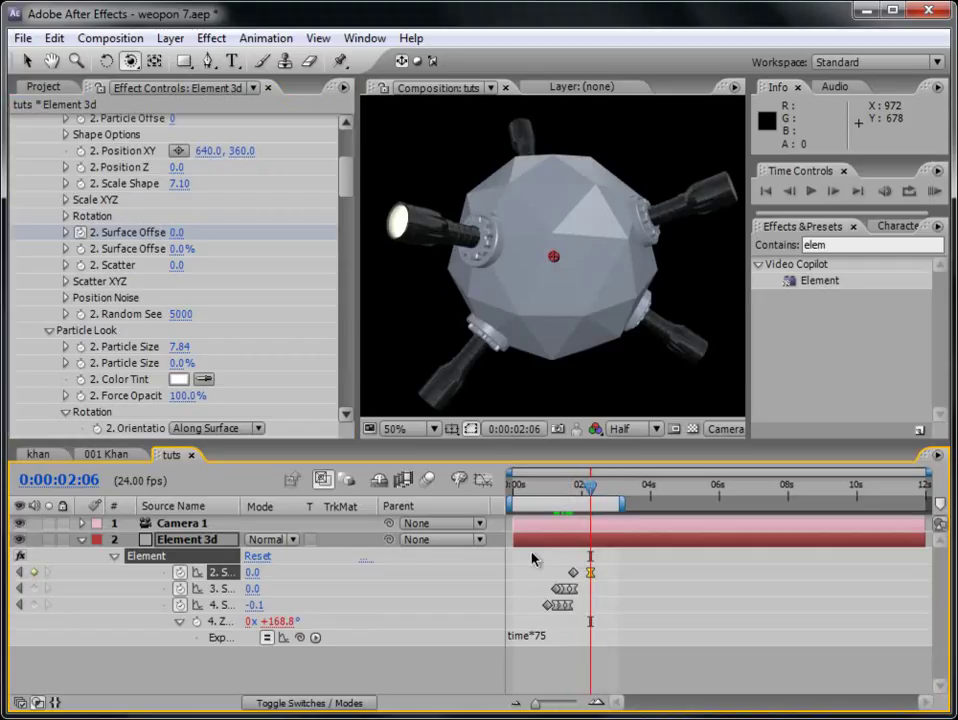
{"action": "left_click", "coordinate": [933, 192]}
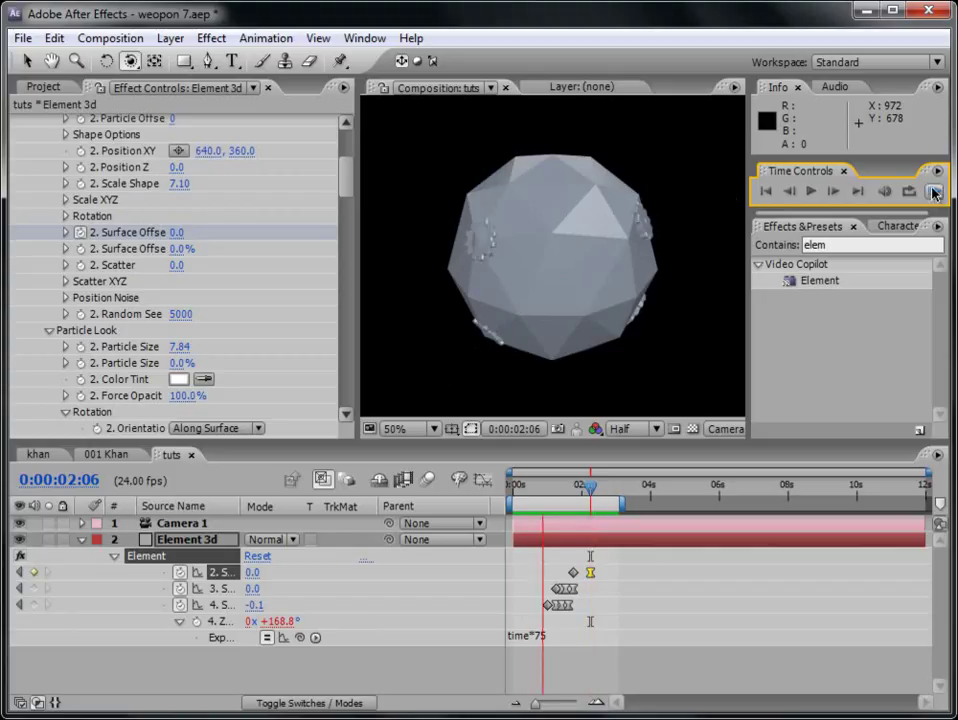
{"action": "left_click", "coordinate": [933, 192]}
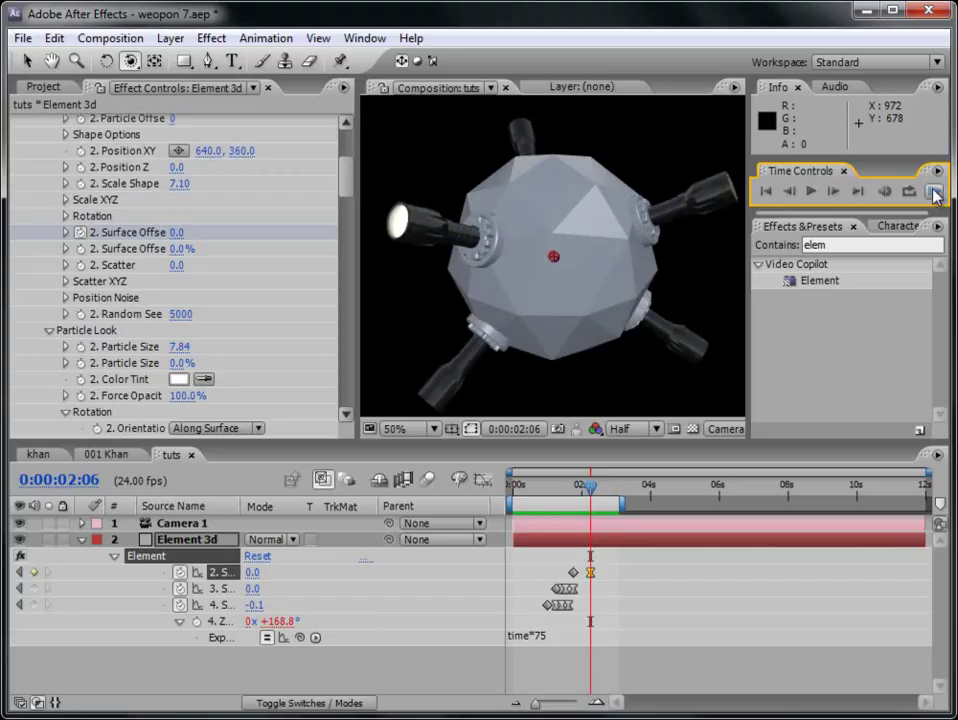
{"action": "mouse_move", "coordinate": [541, 481]}
{"action": "left_mouse_down"}
{"action": "mouse_move", "coordinate": [554, 483]}
{"action": "mouse_move", "coordinate": [534, 483]}
{"action": "left_mouse_up"}
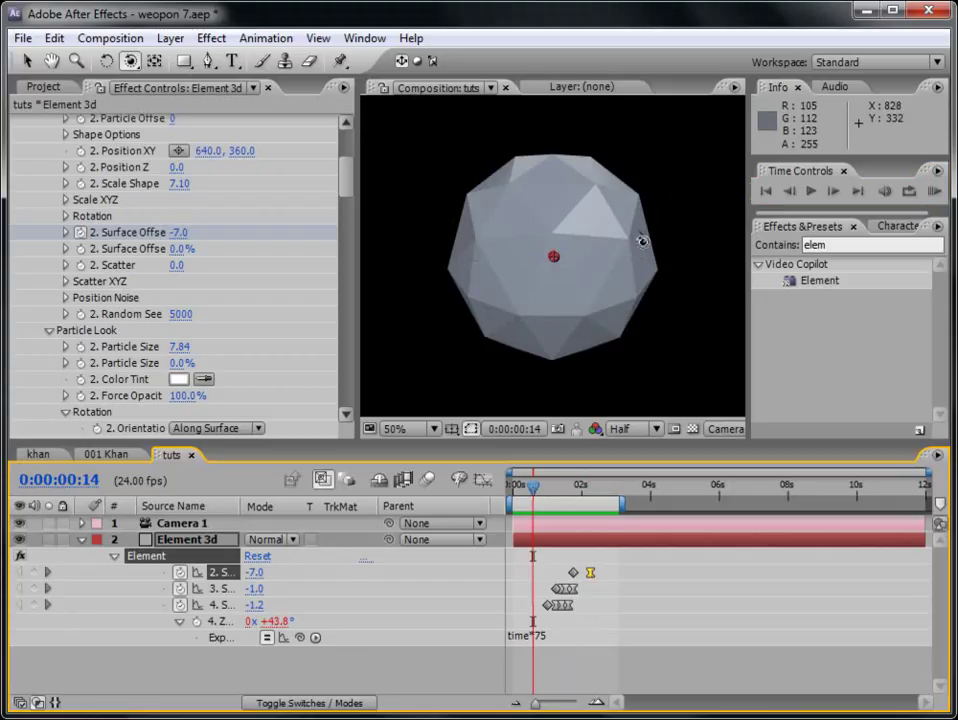
Set group 2's surface offset to -6.8 at 0:00:01:18 and orbit the camera around the ball.
{"action": "left_click_drag", "start_coordinate": [534, 491], "coordinate": [573, 488]}
{"action": "left_click_drag", "start_coordinate": [180, 232], "coordinate": [180, 232]}
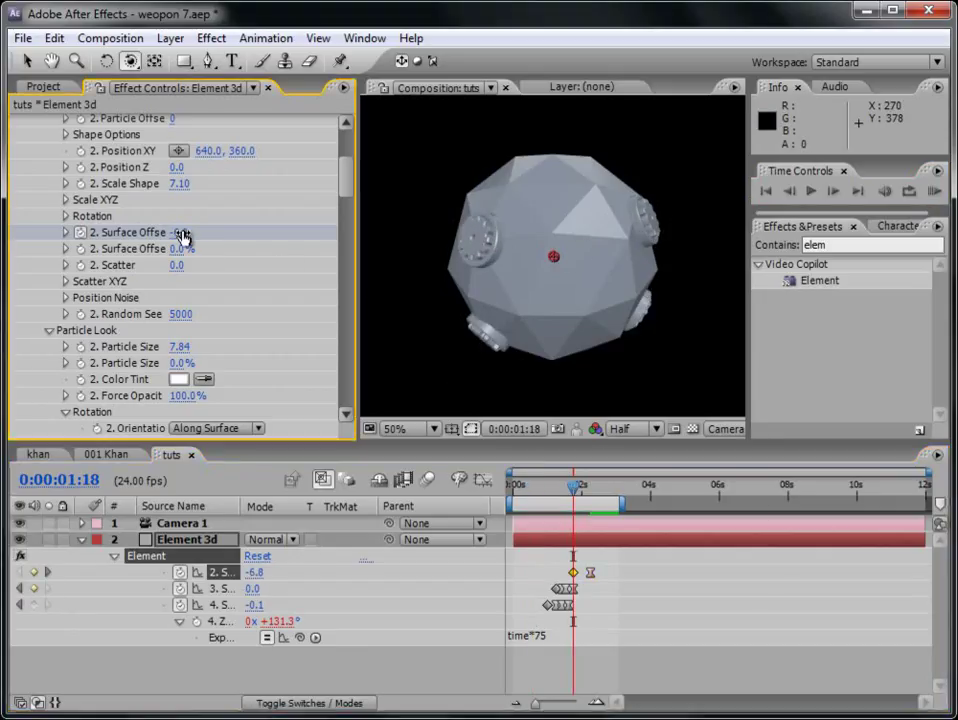
{"action": "mouse_move", "coordinate": [577, 214]}
{"action": "left_mouse_down"}
{"action": "mouse_move", "coordinate": [517, 331]}
{"action": "mouse_move", "coordinate": [510, 388]}
{"action": "mouse_move", "coordinate": [561, 222]}
{"action": "left_mouse_up"}
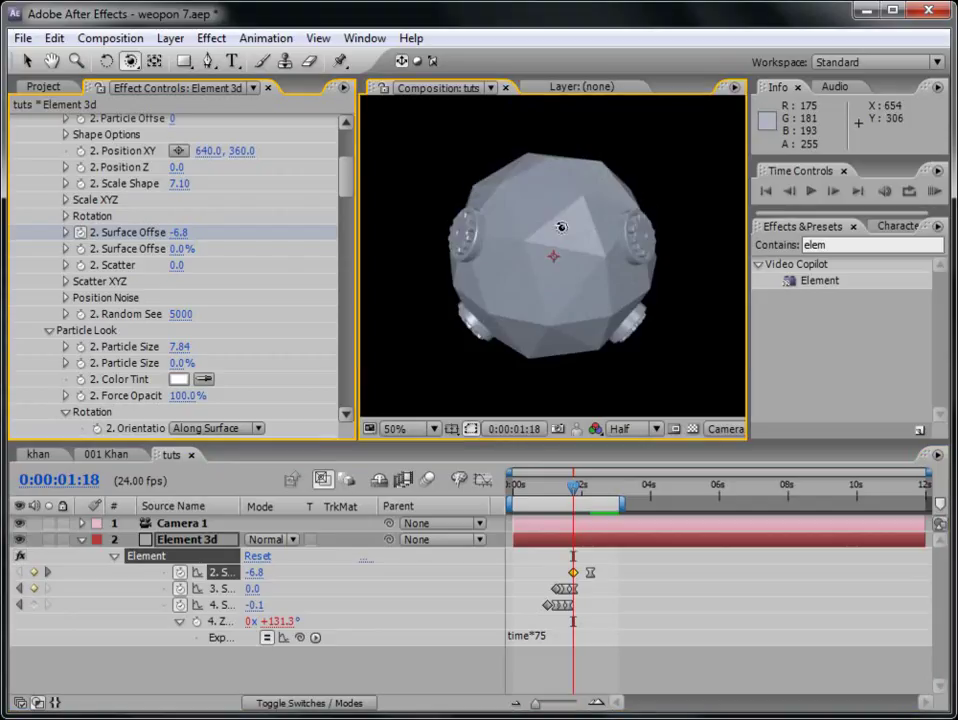
{"action": "left_click_drag", "start_coordinate": [573, 488], "coordinate": [541, 492]}
{"action": "left_click_drag", "start_coordinate": [183, 233], "coordinate": [179, 232]}
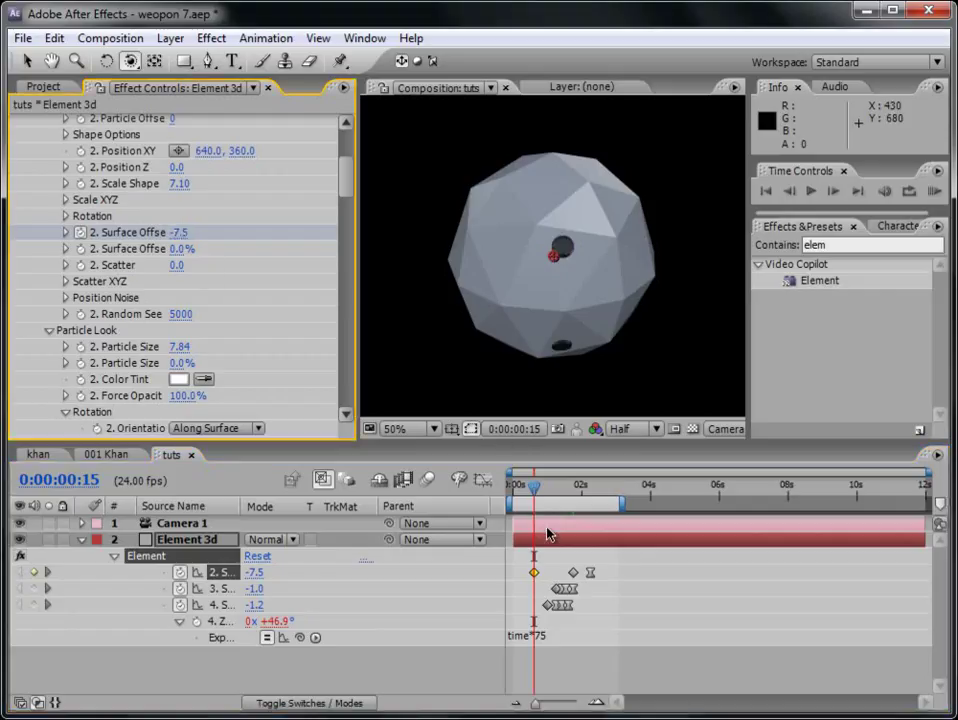
{"action": "key", "text": "Delete"}
Set group 2's surface offset to -7.8 at 0:00:01:18, and start keyframing its particle size at that frame.
{"action": "left_click_drag", "start_coordinate": [535, 488], "coordinate": [574, 488]}
{"action": "left_click_drag", "start_coordinate": [178, 232], "coordinate": [170, 232]}
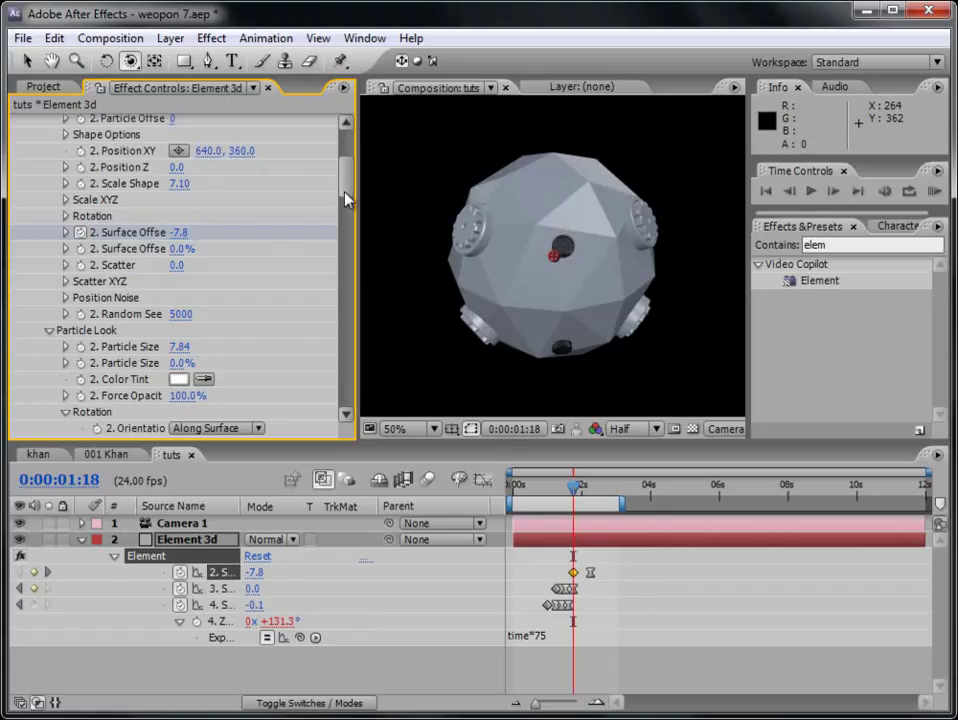
{"action": "scroll", "coordinate": [345, 192], "scroll_direction": "up", "scroll_amount": 1}
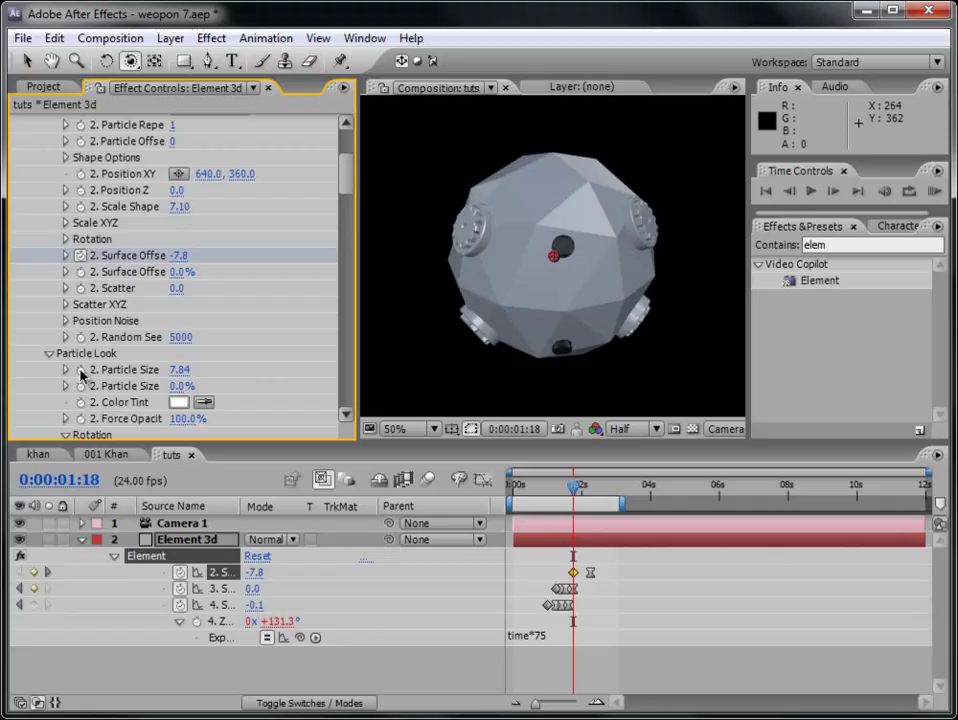
{"action": "left_click", "coordinate": [84, 370]}
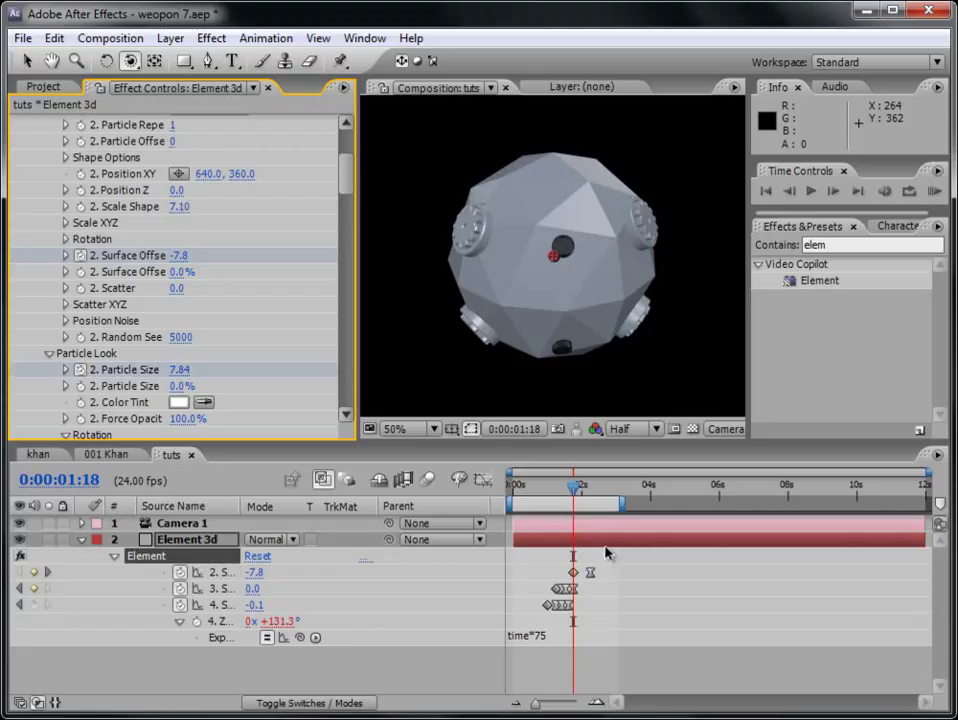
{"action": "key", "text": "u"}
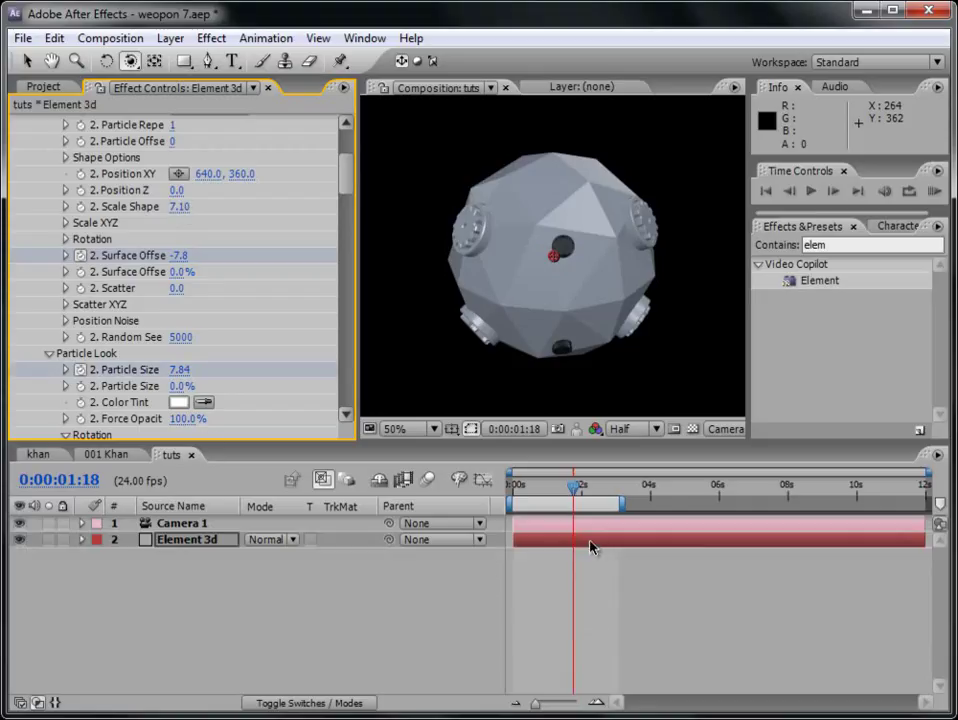
{"action": "key", "text": "u"}
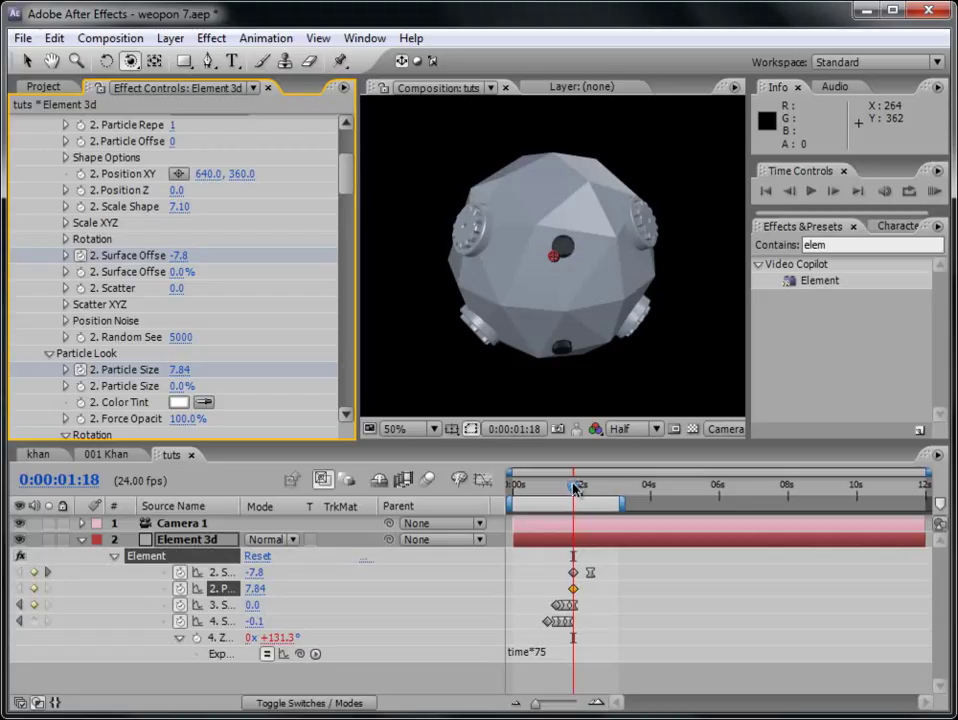
Move group 2's particle size keyframe to 0:00:02:06 and key a particle size of 0 at 0:00:01:18.
{"action": "left_click_drag", "start_coordinate": [574, 487], "coordinate": [590, 487]}
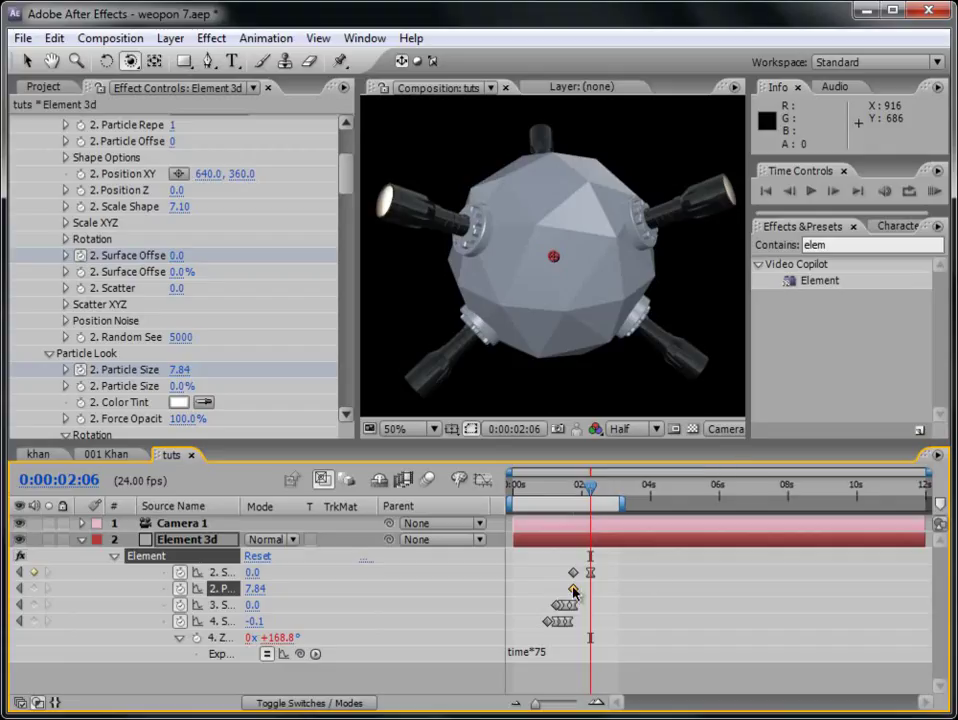
{"action": "left_click_drag", "start_coordinate": [573, 592], "coordinate": [590, 592]}
{"action": "left_click_drag", "start_coordinate": [590, 494], "coordinate": [568, 490]}
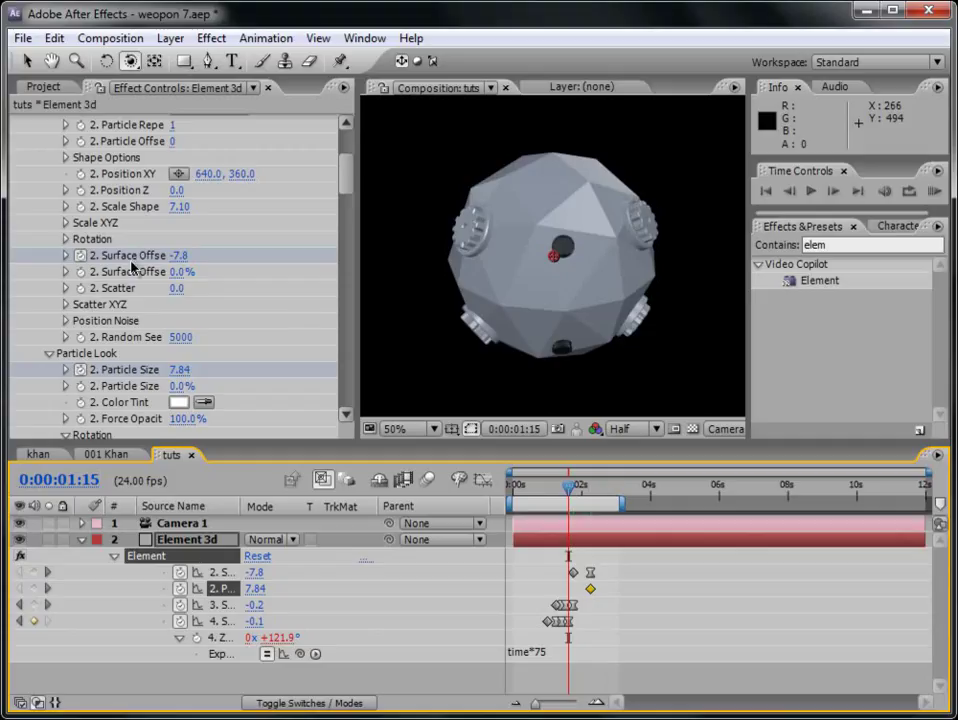
{"action": "left_click", "coordinate": [178, 370]}
{"action": "type", "text": "0"}
{"action": "key", "text": "Return"}
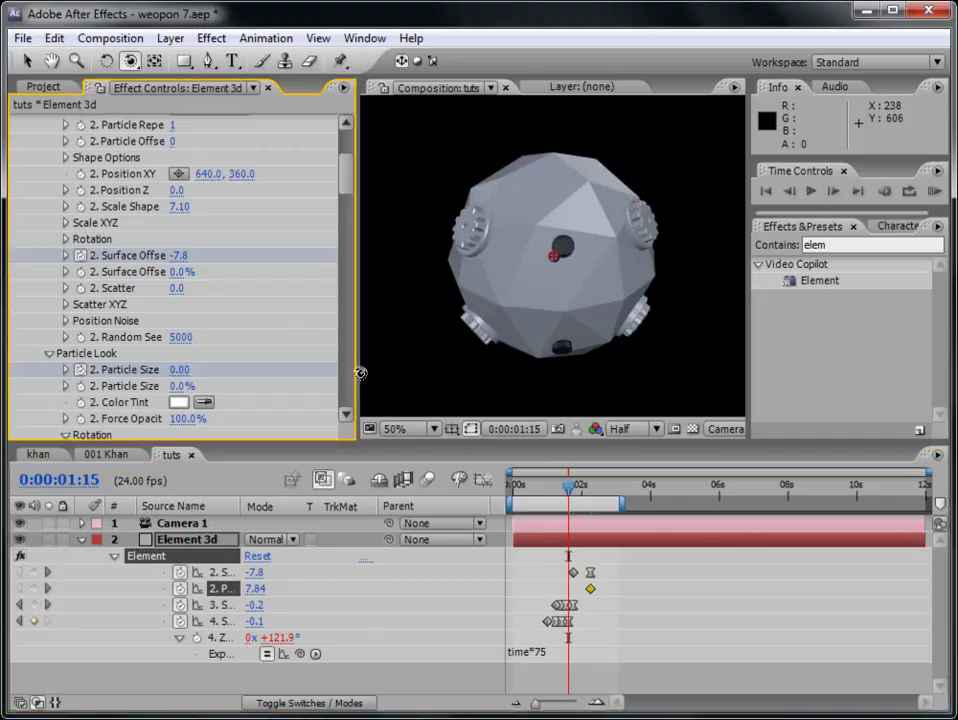
{"action": "left_click_drag", "start_coordinate": [569, 589], "coordinate": [575, 589]}
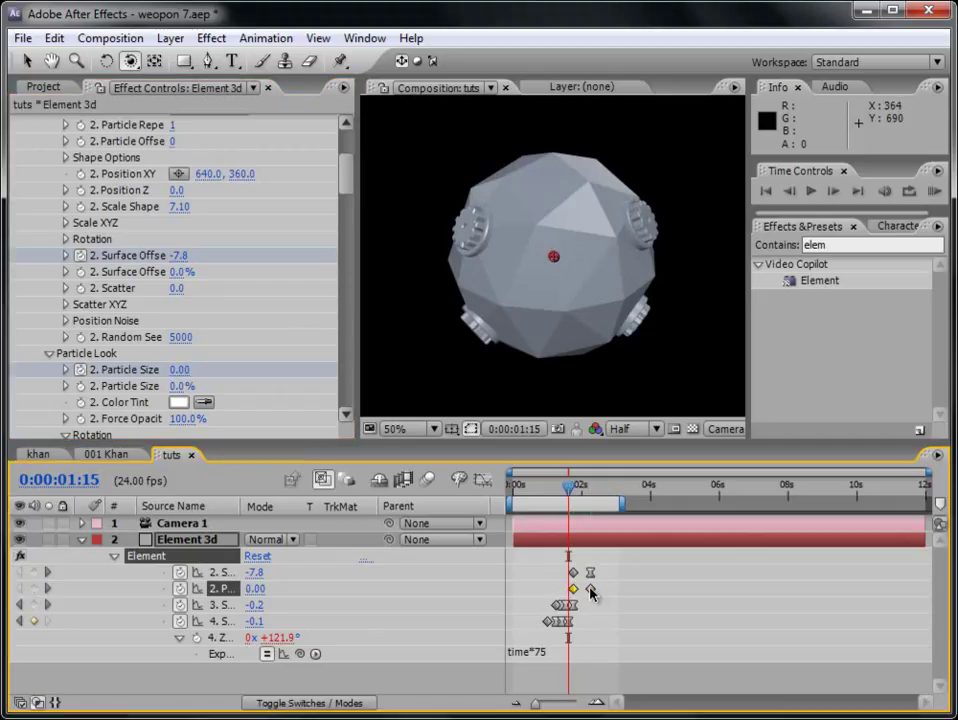
Apply Easy Ease to group 2's last particle size keyframe, and move the final surface offset and particle size keyframes to 0:00:02:01.
{"action": "right_click", "coordinate": [590, 592]}
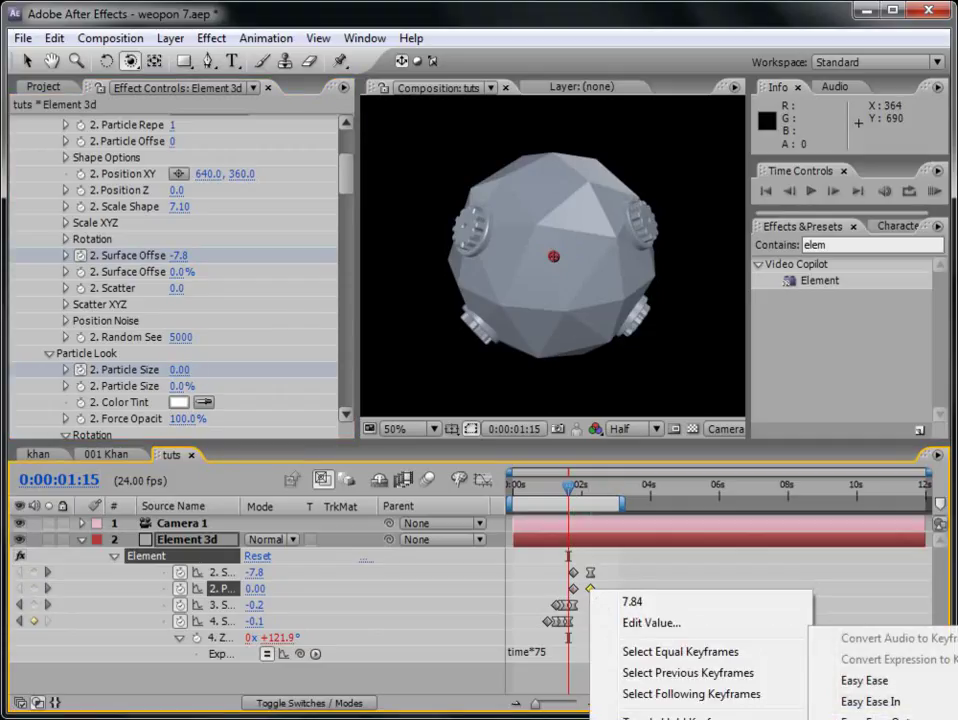
{"action": "left_click", "coordinate": [828, 684]}
{"action": "left_click_drag", "start_coordinate": [572, 494], "coordinate": [583, 490]}
{"action": "left_click_drag", "start_coordinate": [594, 596], "coordinate": [583, 575]}
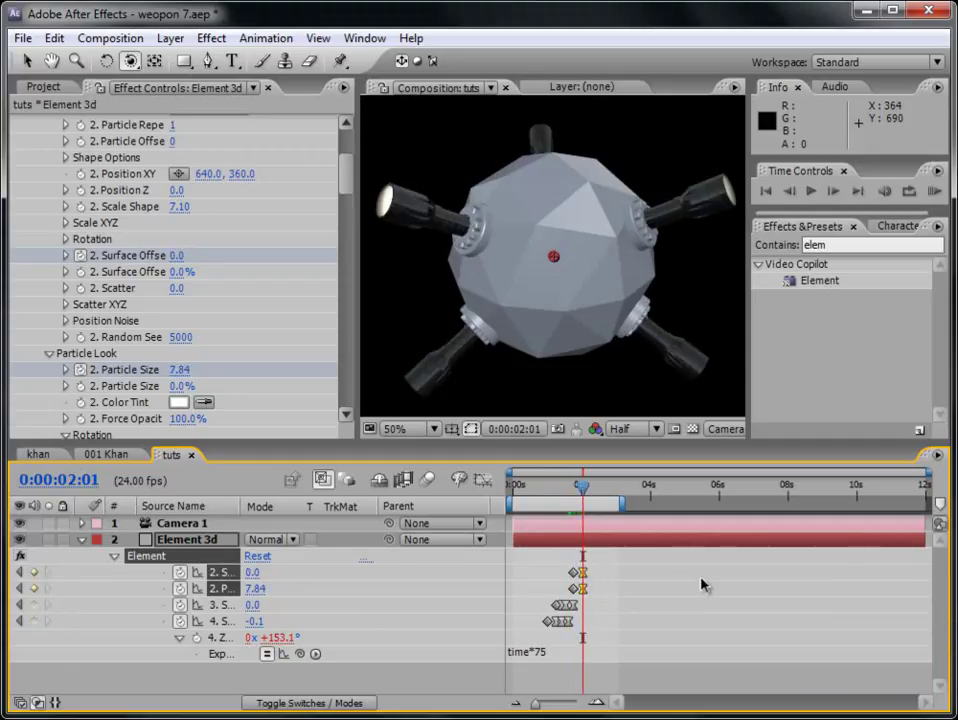
Preview the tube animation and return to 0:00:01:18.
{"action": "left_click", "coordinate": [935, 191]}
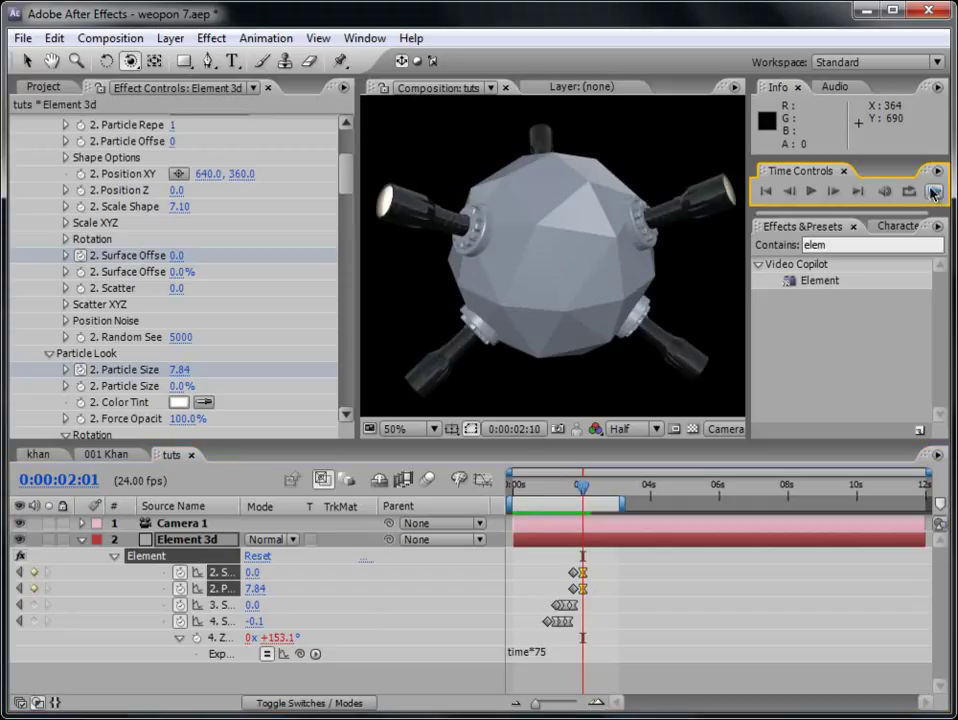
{"action": "left_click", "coordinate": [571, 487]}
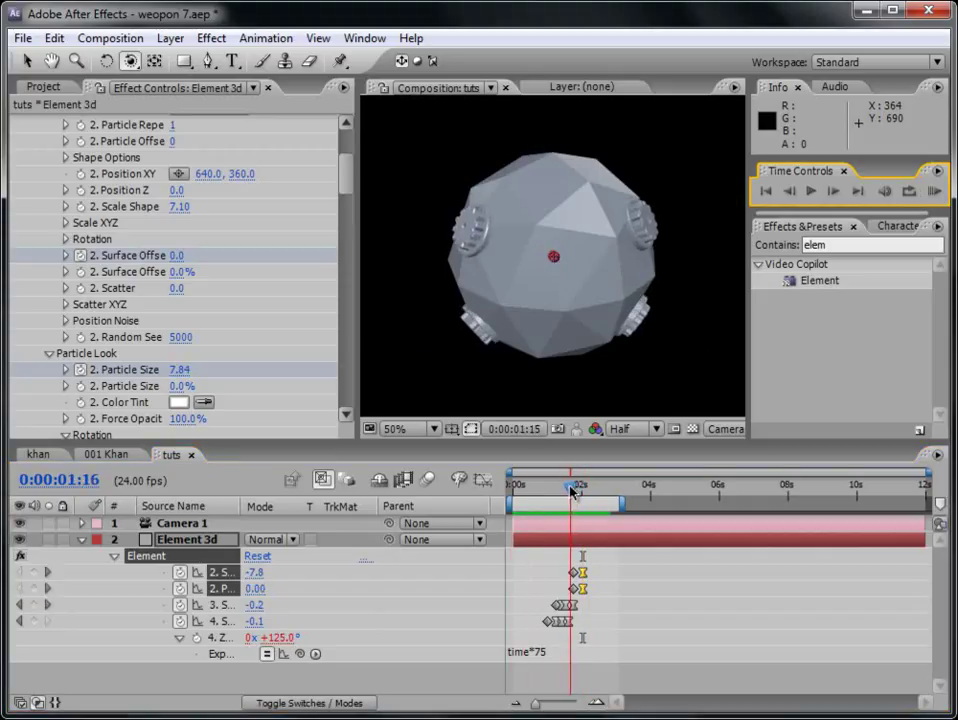
{"action": "left_click_drag", "start_coordinate": [571, 487], "coordinate": [574, 488]}
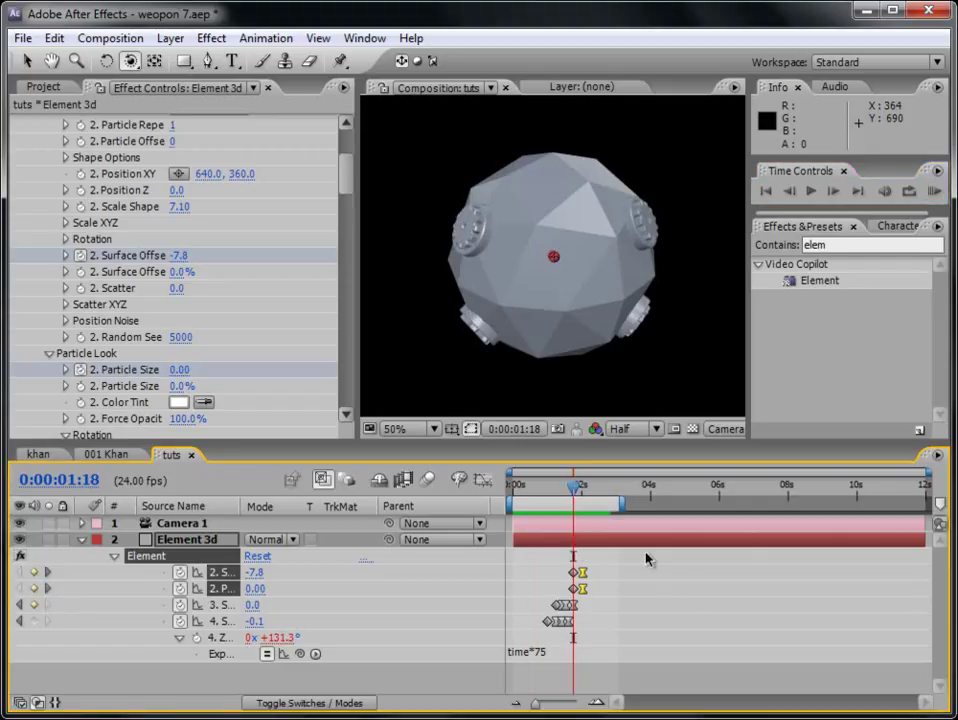
{"action": "mouse_move", "coordinate": [573, 489]}
{"action": "left_mouse_down"}
{"action": "mouse_move", "coordinate": [587, 492]}
{"action": "mouse_move", "coordinate": [573, 489]}
{"action": "left_mouse_up"}
Add the expression wiggle(20,1) to group 2's particle size on the Element 3d layer.
{"action": "mouse_move", "coordinate": [347, 188]}
{"action": "left_mouse_down"}
{"action": "mouse_move", "coordinate": [349, 162]}
{"action": "mouse_move", "coordinate": [350, 198]}
{"action": "left_mouse_up"}
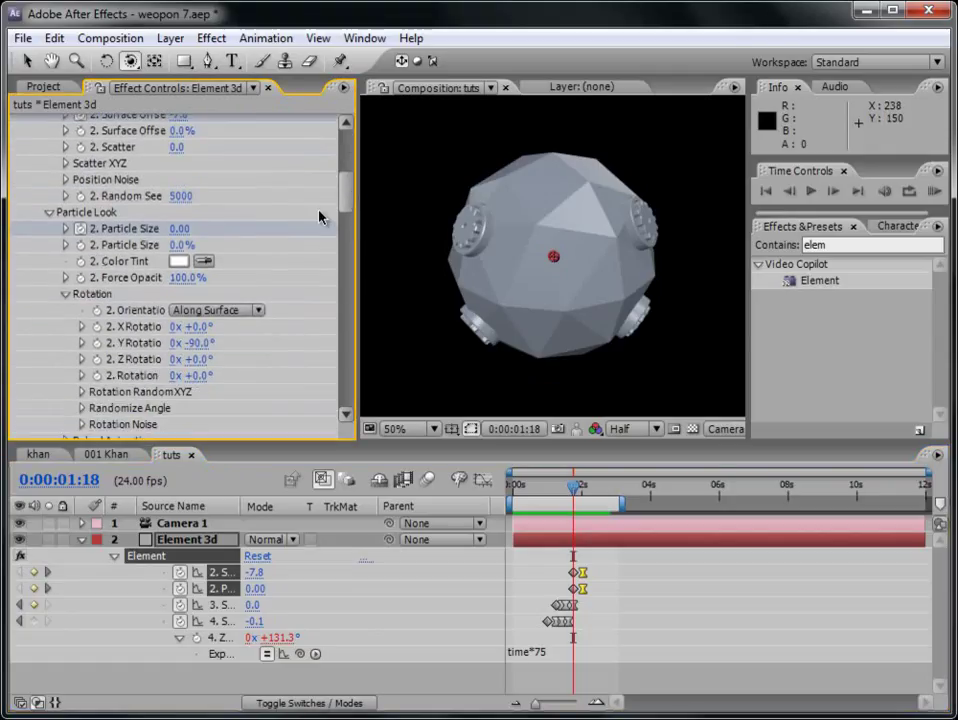
{"action": "left_click", "coordinate": [84, 230], "text": "alt"}
{"action": "type", "text": "eiggle"}
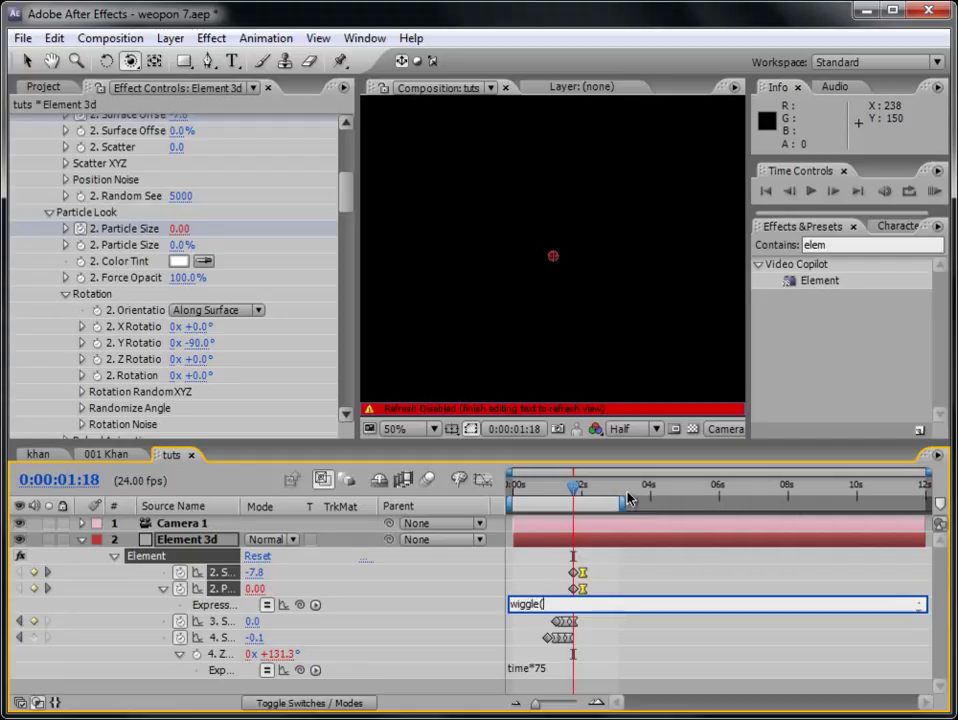
{"action": "type", "text": "(20,1"}
{"action": "left_click", "coordinate": [690, 577]}
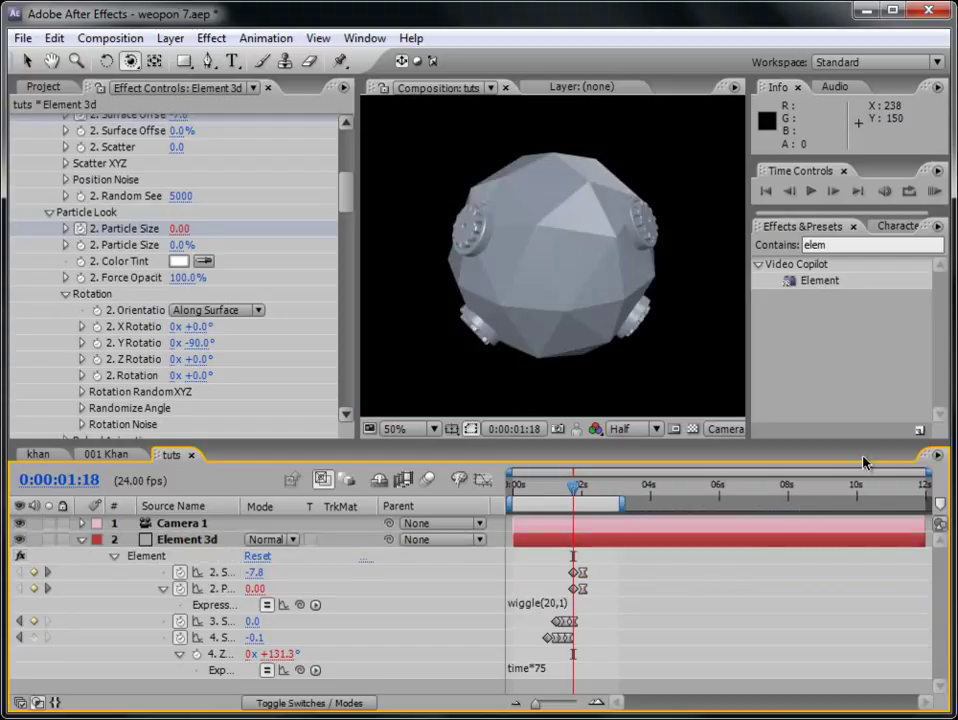
Preview the animation with the wiggling particle size and move the current time to 0:00:01:16.
{"action": "left_click", "coordinate": [932, 191]}
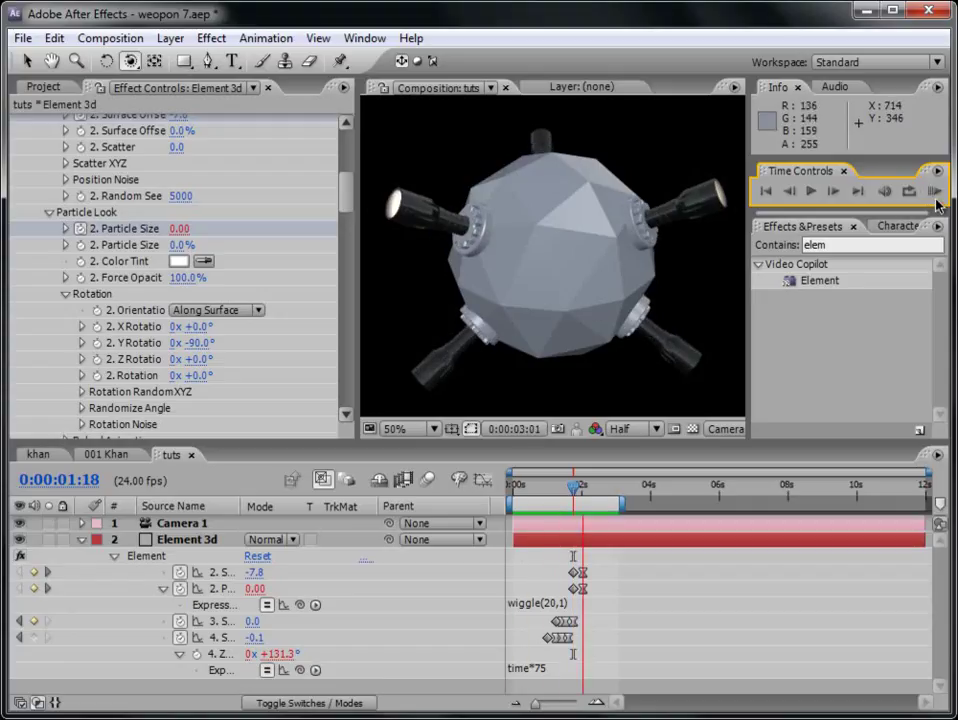
{"action": "left_click", "coordinate": [565, 487]}
{"action": "mouse_move", "coordinate": [564, 488]}
{"action": "left_mouse_down"}
{"action": "mouse_move", "coordinate": [547, 488]}
{"action": "mouse_move", "coordinate": [562, 488]}
{"action": "left_mouse_up"}
Collapse the expanded group settings and expand the World Rotation settings under World Transform.
{"action": "left_click_drag", "start_coordinate": [350, 205], "coordinate": [350, 147]}
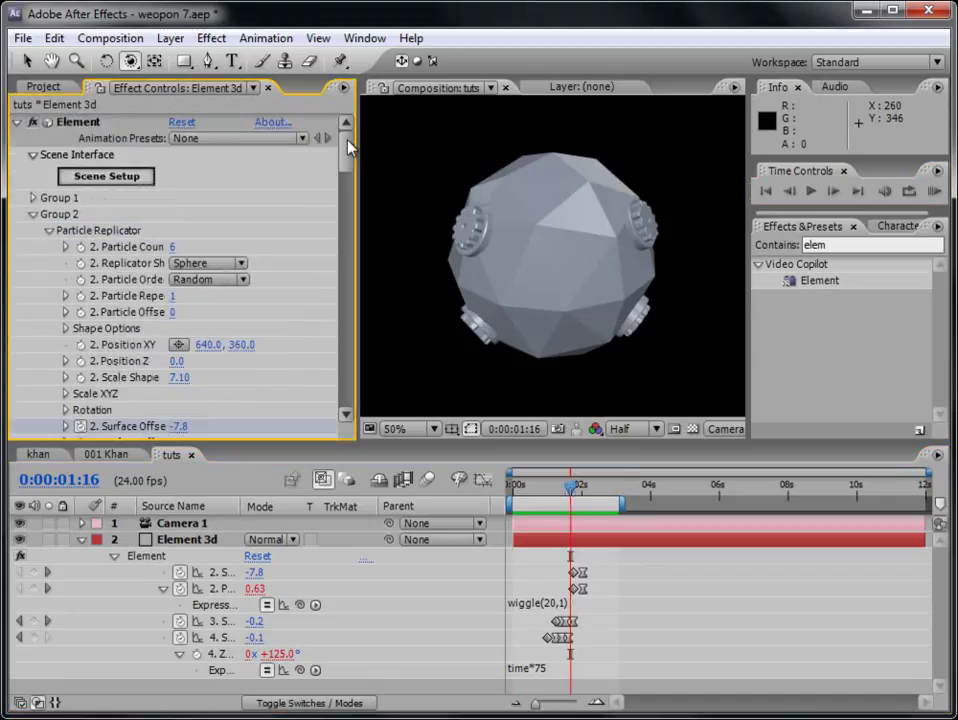
{"action": "left_click", "coordinate": [33, 214]}
{"action": "left_click", "coordinate": [33, 230]}
{"action": "left_click", "coordinate": [33, 246]}
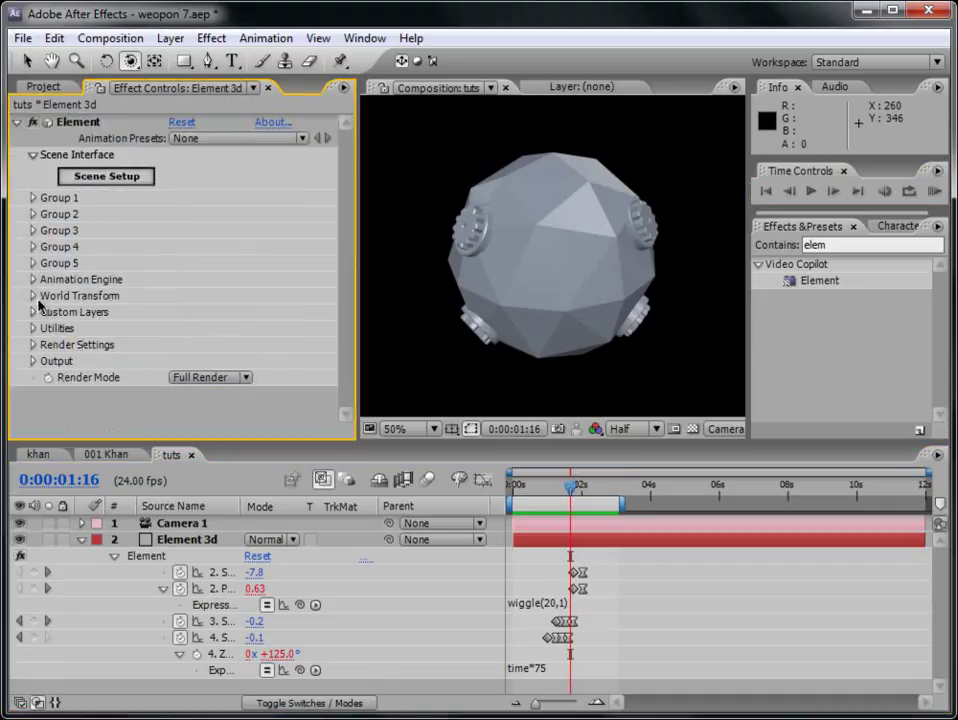
{"action": "left_click", "coordinate": [33, 296]}
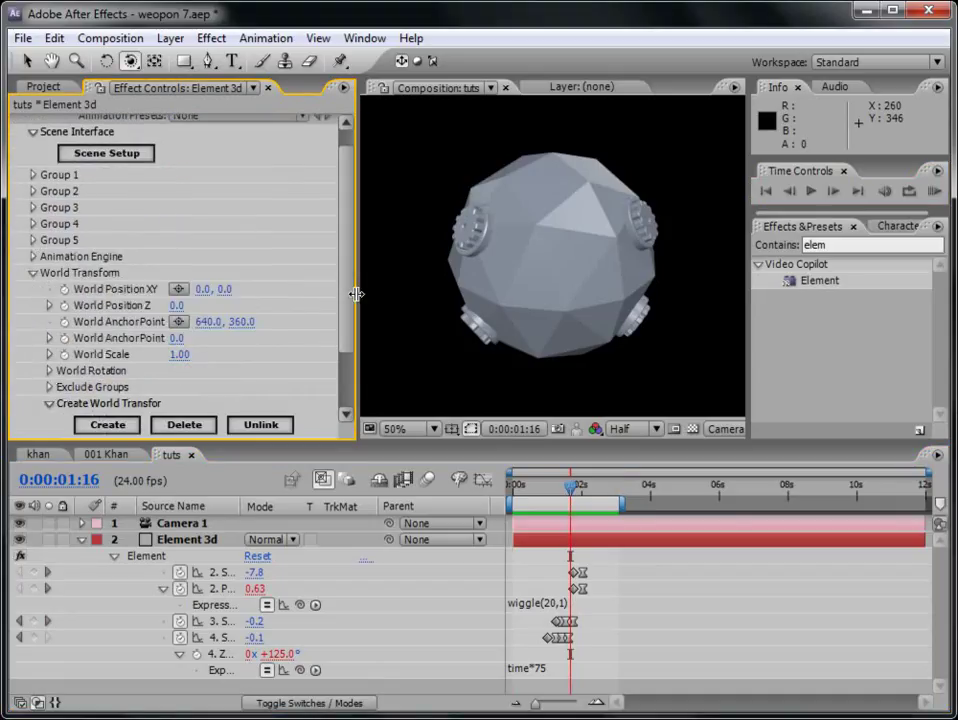
{"action": "scroll", "coordinate": [346, 300], "scroll_direction": "down", "scroll_amount": 3}
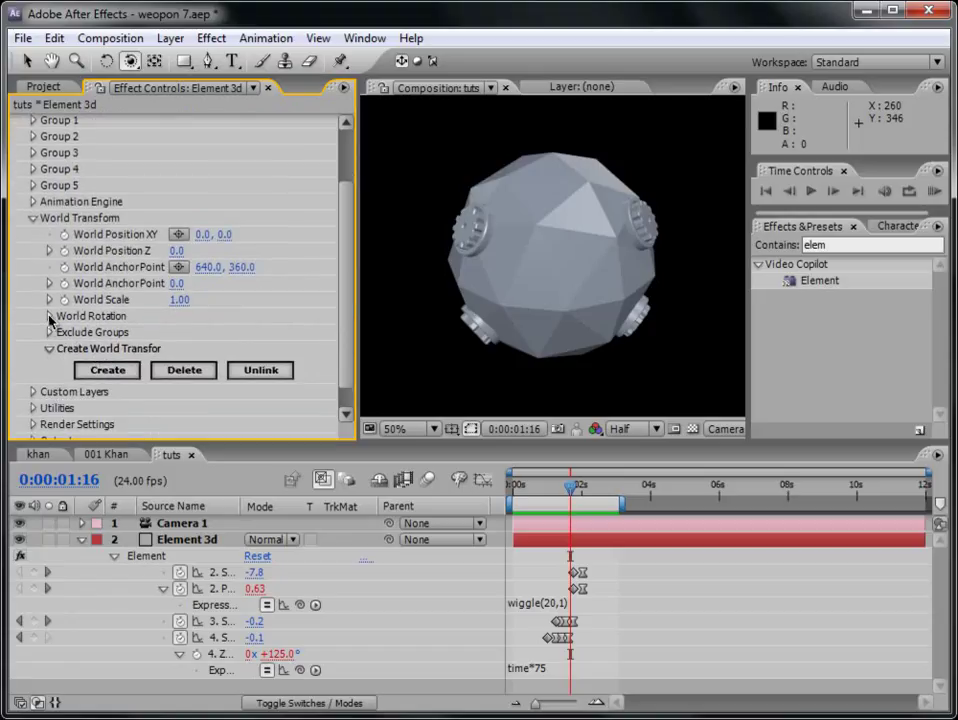
{"action": "left_click", "coordinate": [49, 317]}
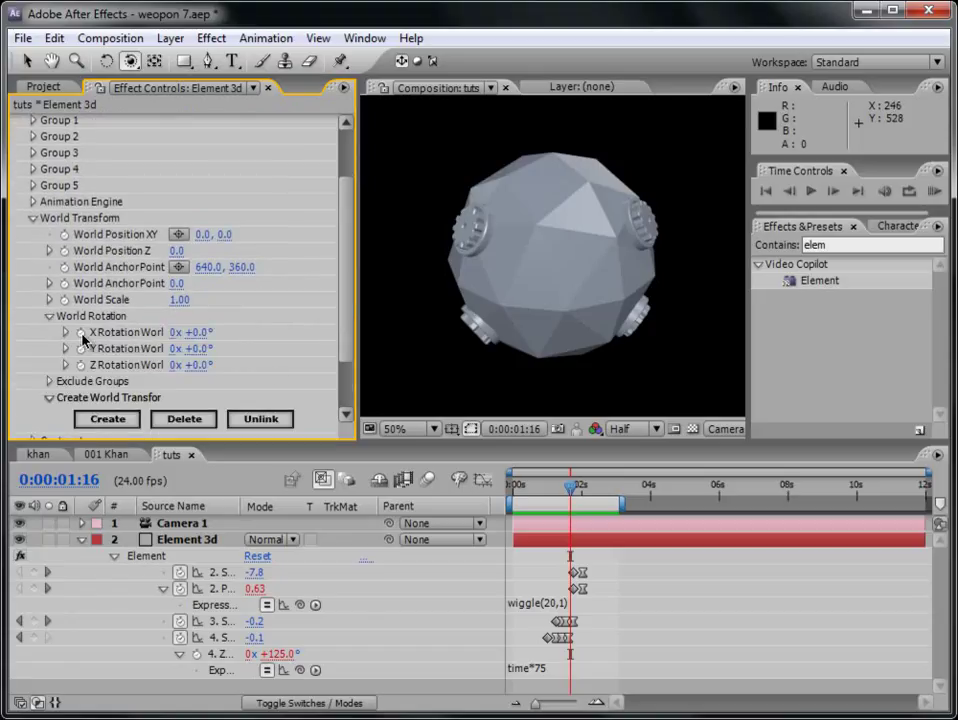
Add the expression wiggle(5,50) to the Element effect's X world rotation.
{"action": "left_click", "coordinate": [80, 333], "text": "alt"}
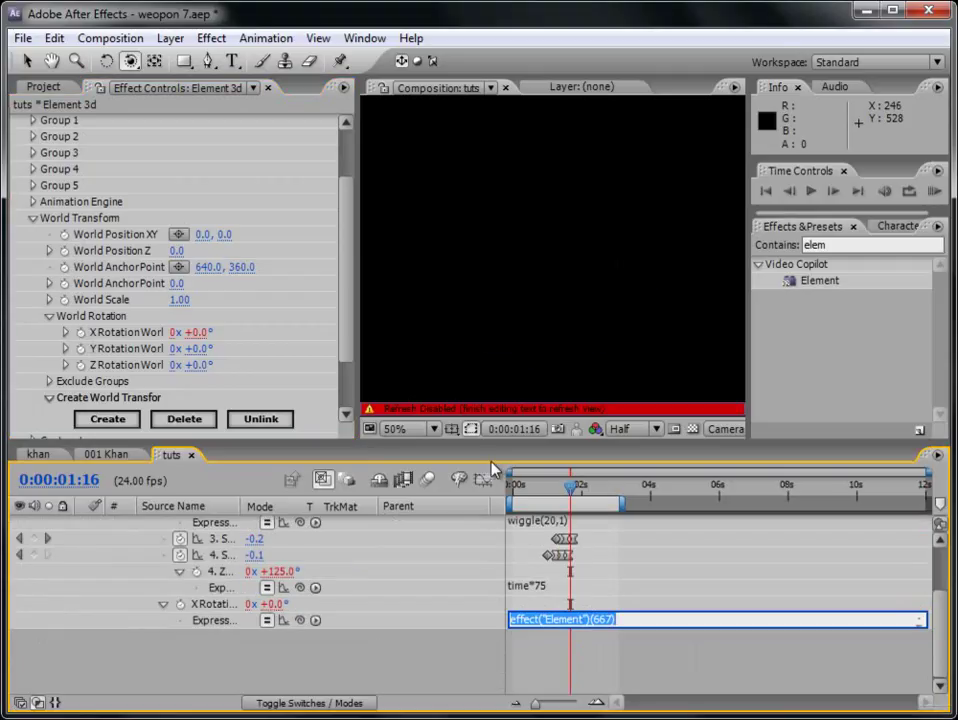
{"action": "type", "text": "wiggle(1,50"}
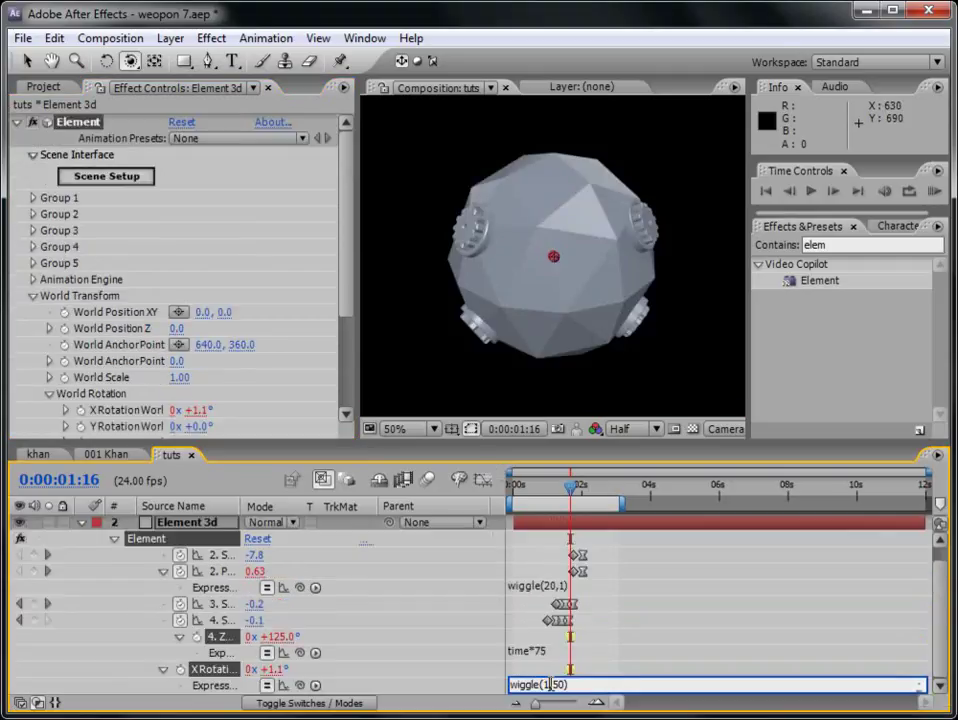
{"action": "type", "text": "5"}
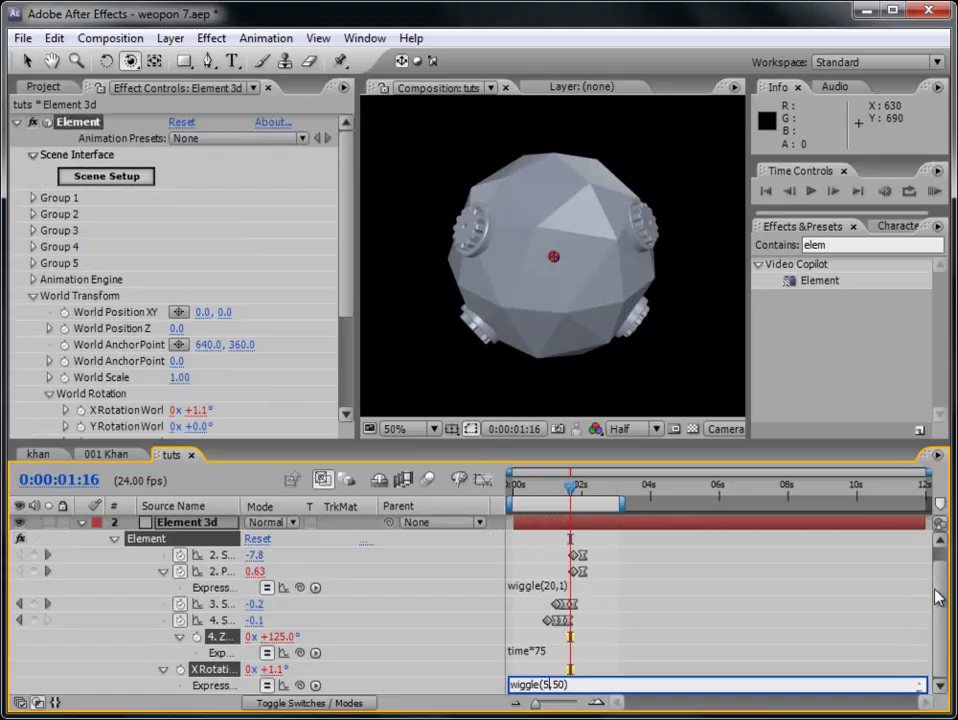
{"action": "key", "text": "KP_Enter"}
{"action": "left_click", "coordinate": [612, 686]}
{"action": "left_click", "coordinate": [712, 648]}
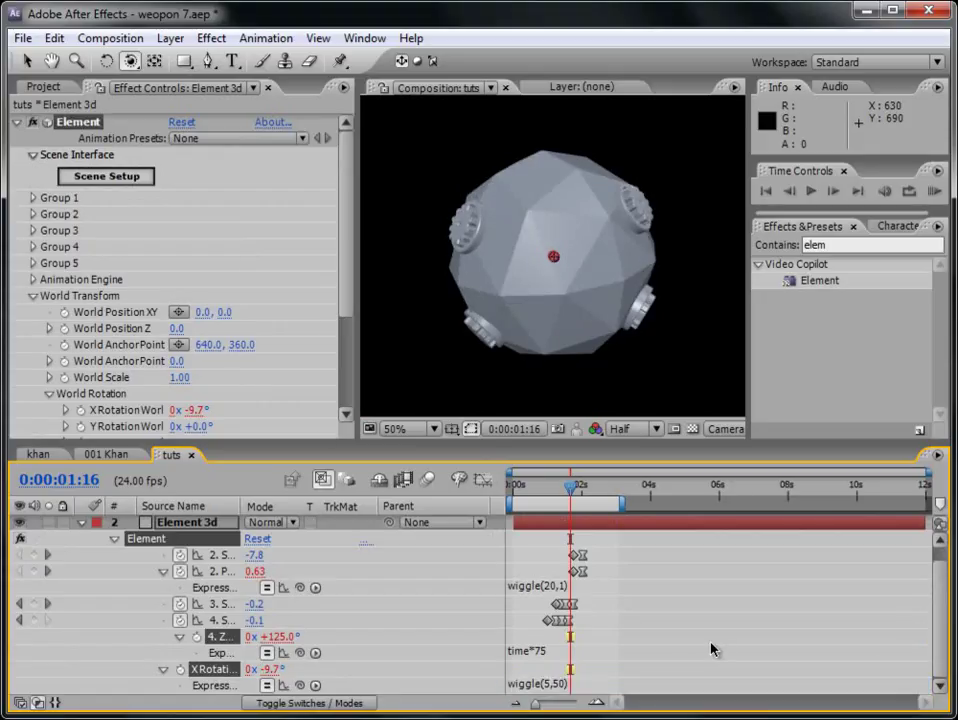
Add the expression wiggle(5,50) to the Y world rotation and wiggle(1,50) to the Z world rotation.
{"action": "left_click_drag", "start_coordinate": [345, 300], "coordinate": [349, 331]}
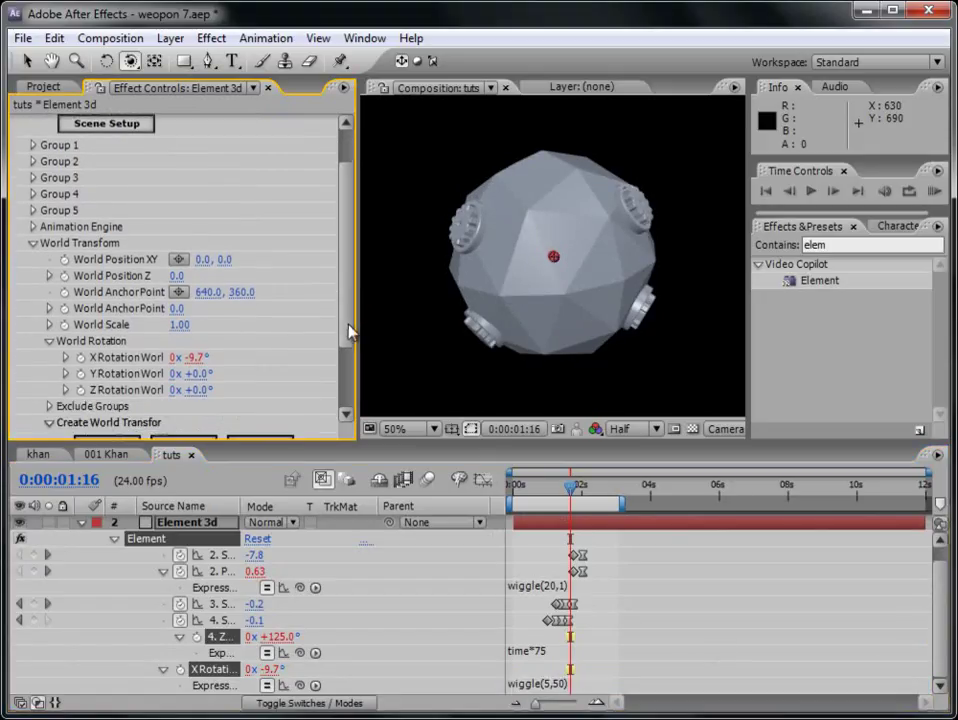
{"action": "left_click", "coordinate": [70, 373], "text": "alt"}
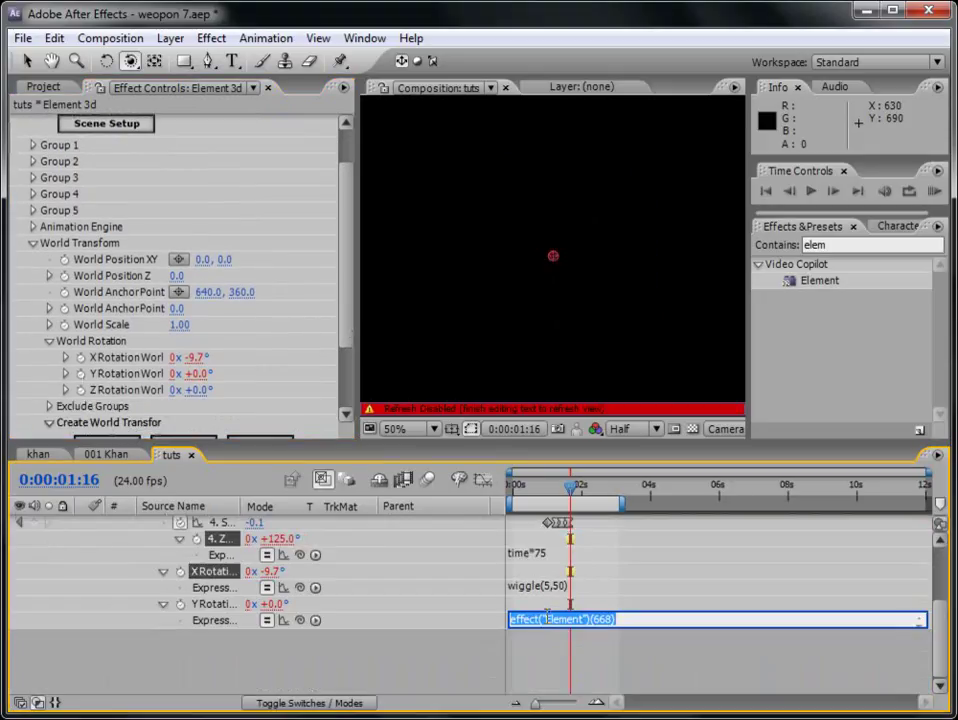
{"action": "type", "text": "wiggle(5,50"}
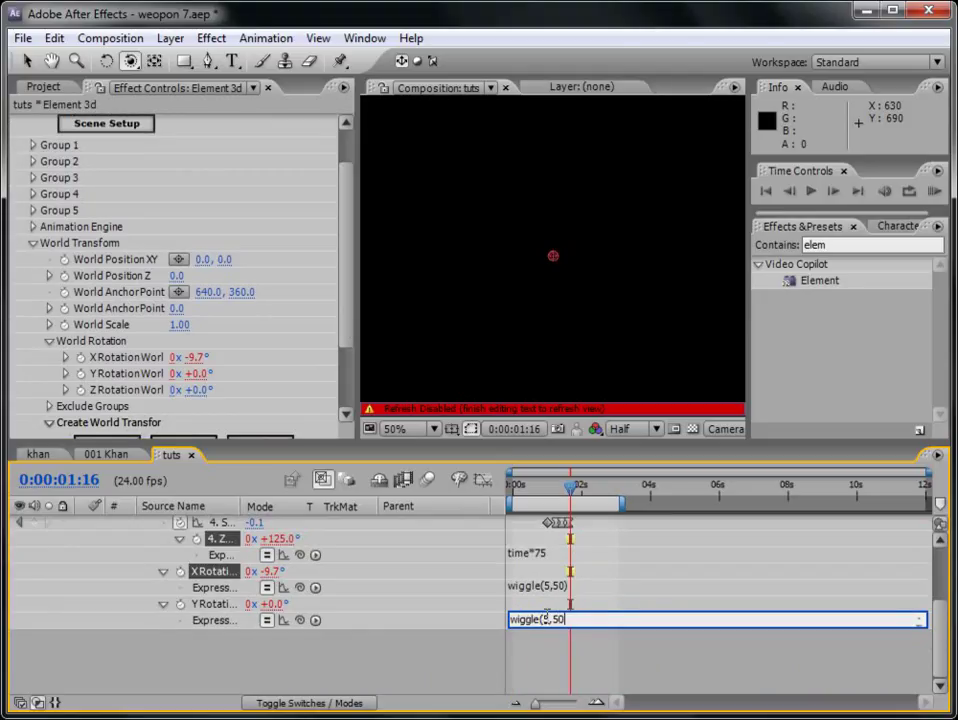
{"action": "left_click", "coordinate": [676, 669]}
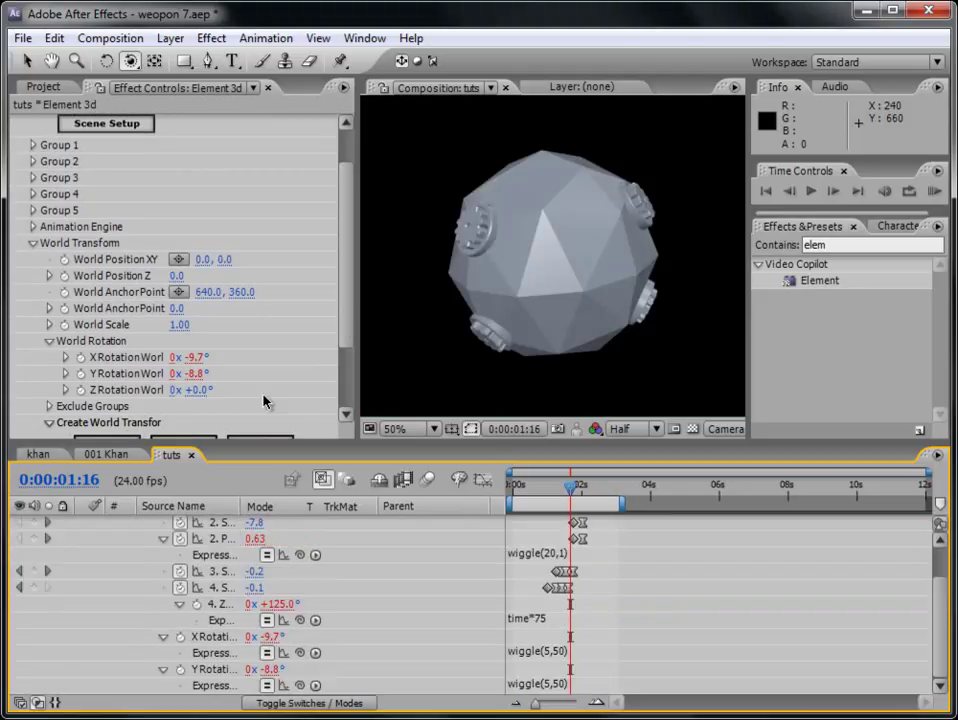
{"action": "left_click", "coordinate": [80, 390], "text": "alt"}
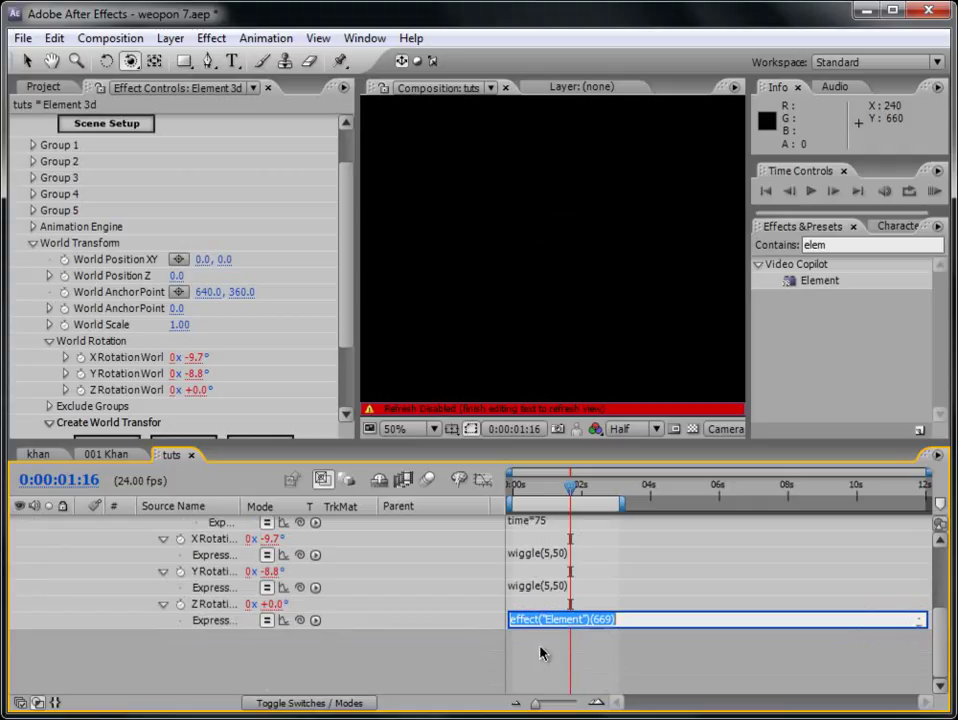
{"action": "type", "text": "wiggle(1,50"}
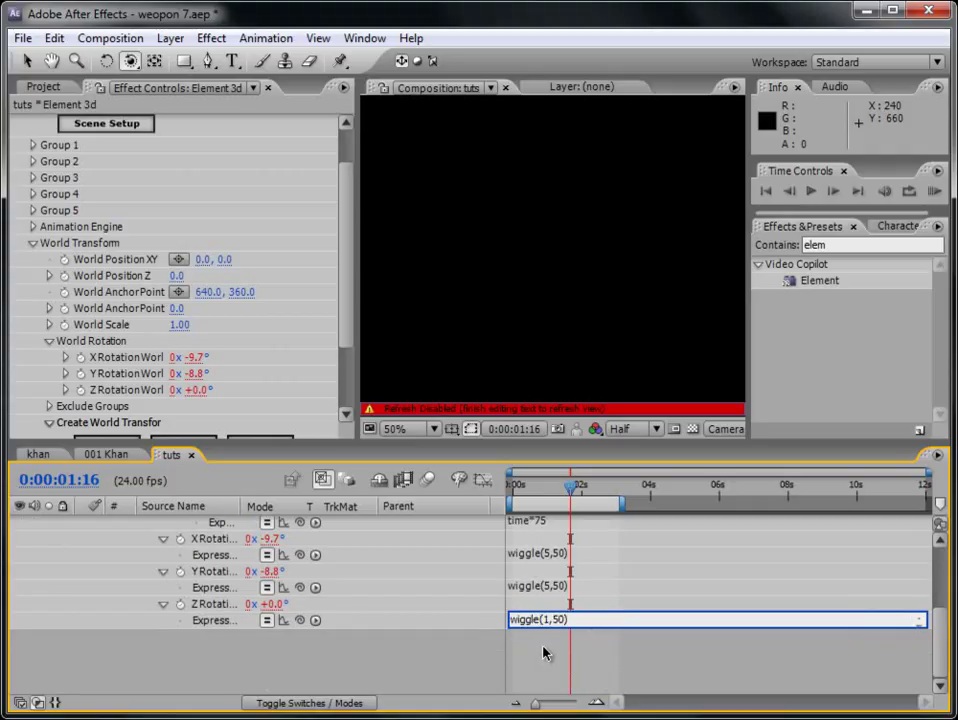
{"action": "left_click", "coordinate": [543, 652]}
Preview the ball's wiggling world rotation.
{"action": "left_click", "coordinate": [934, 192]}
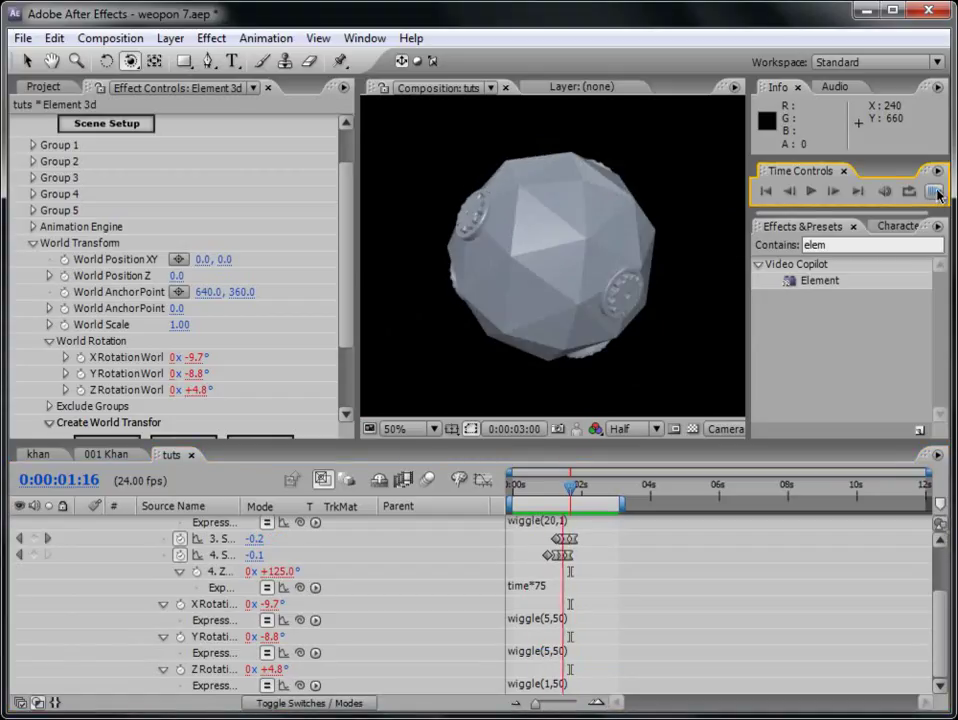
{"action": "left_click", "coordinate": [939, 196]}
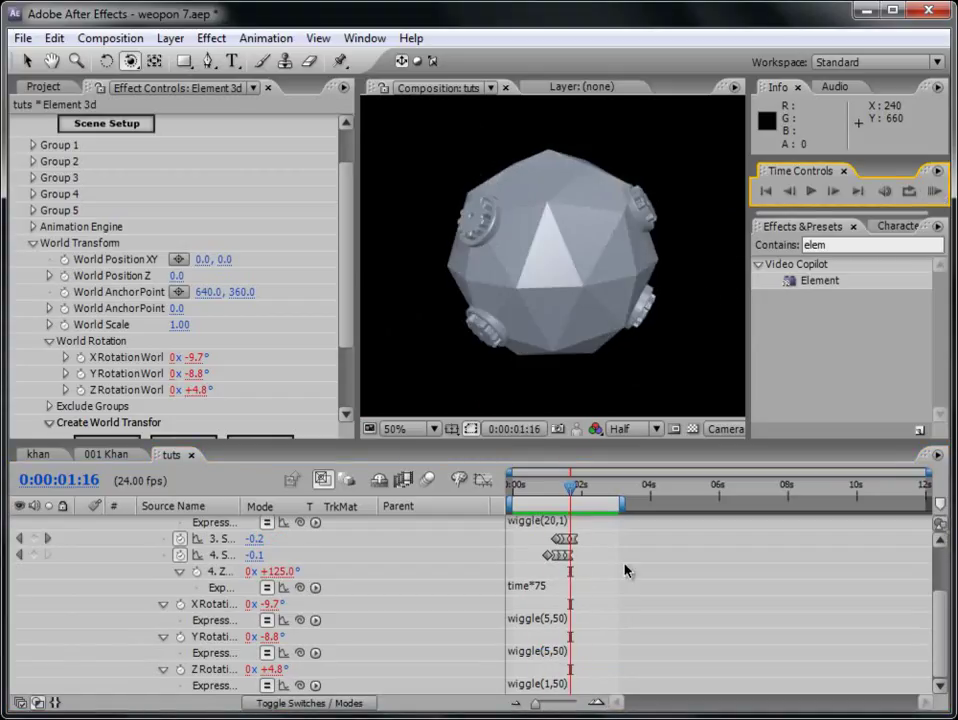
{"action": "left_click", "coordinate": [818, 623]}
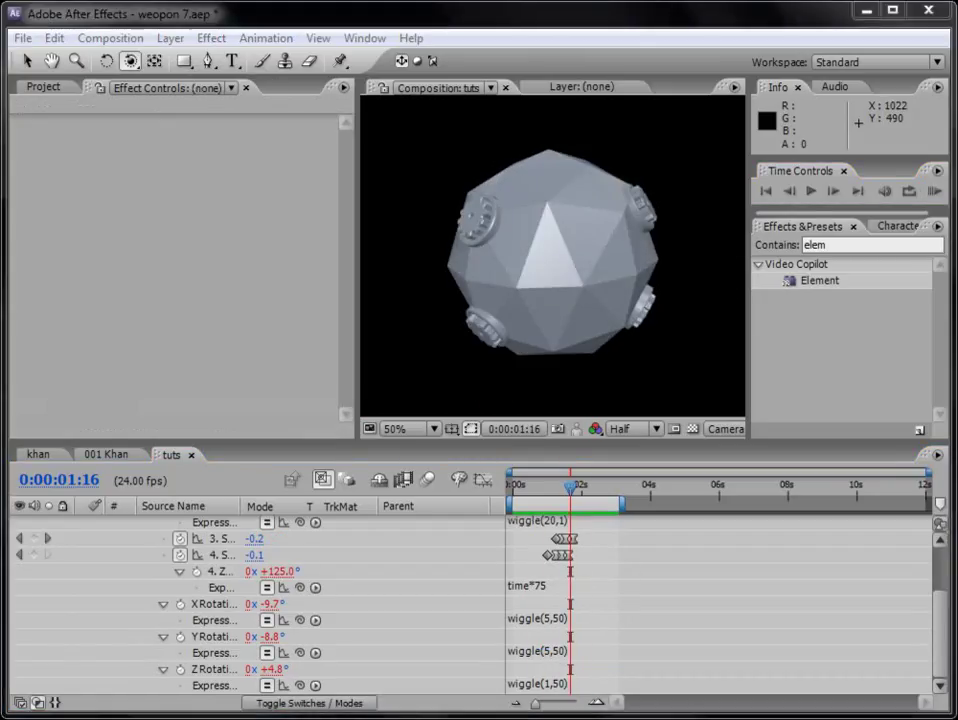
Change both the X and Y world rotation expressions to wiggle(5,10).
{"action": "left_click", "coordinate": [545, 620]}
{"action": "left_click", "coordinate": [558, 620]}
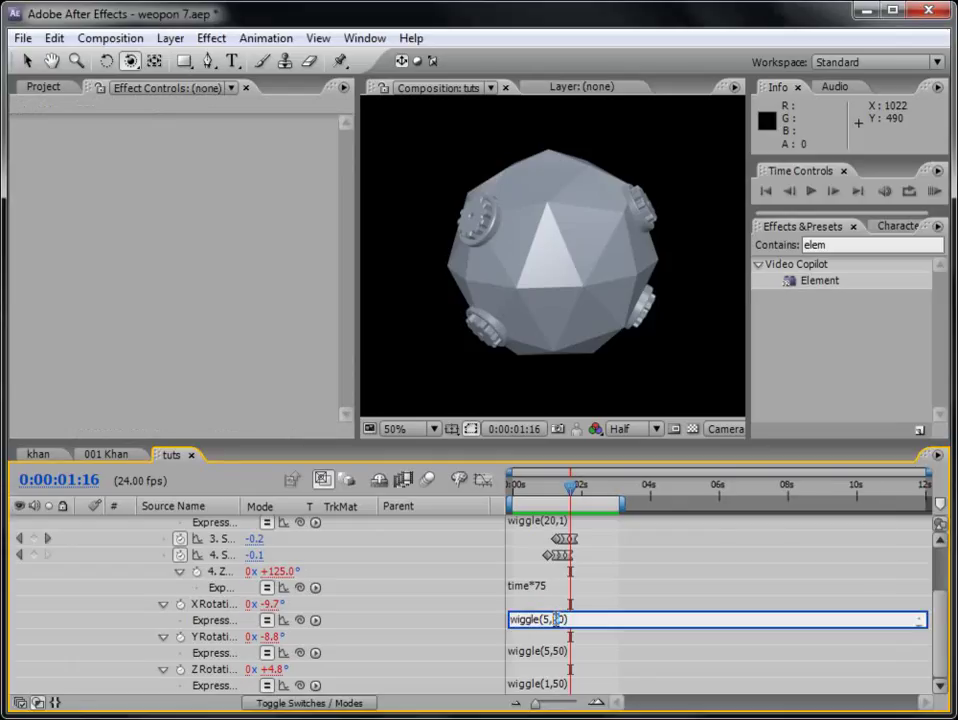
{"action": "type", "text": "1"}
{"action": "left_click", "coordinate": [556, 652]}
{"action": "left_click", "coordinate": [560, 652]}
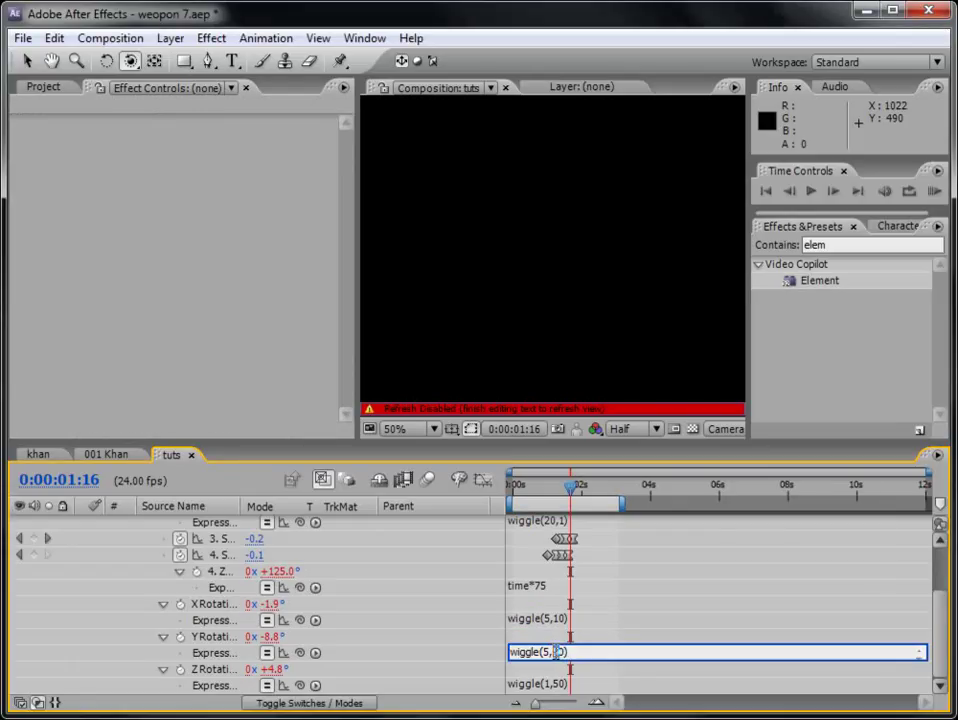
{"action": "type", "text": "10"}
{"action": "left_click", "coordinate": [643, 581]}
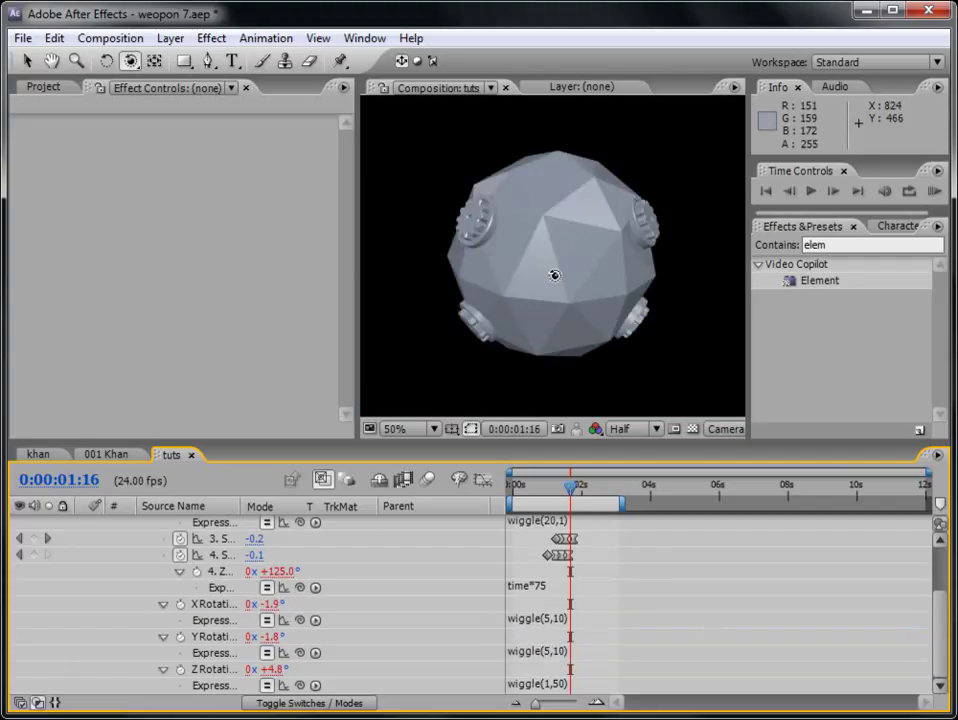
Collapse the Element 3d layer, show the layer switches, enable motion blur for the composition and preview the animation.
{"action": "scroll", "coordinate": [944, 541], "scroll_direction": "up", "scroll_amount": 3}
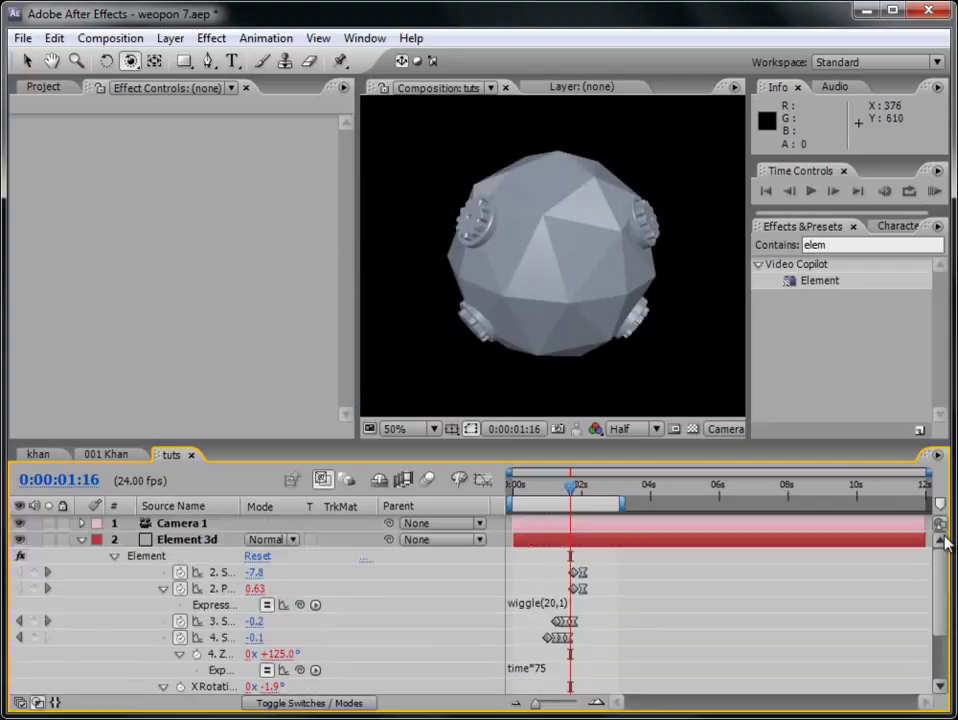
{"action": "left_click", "coordinate": [81, 540]}
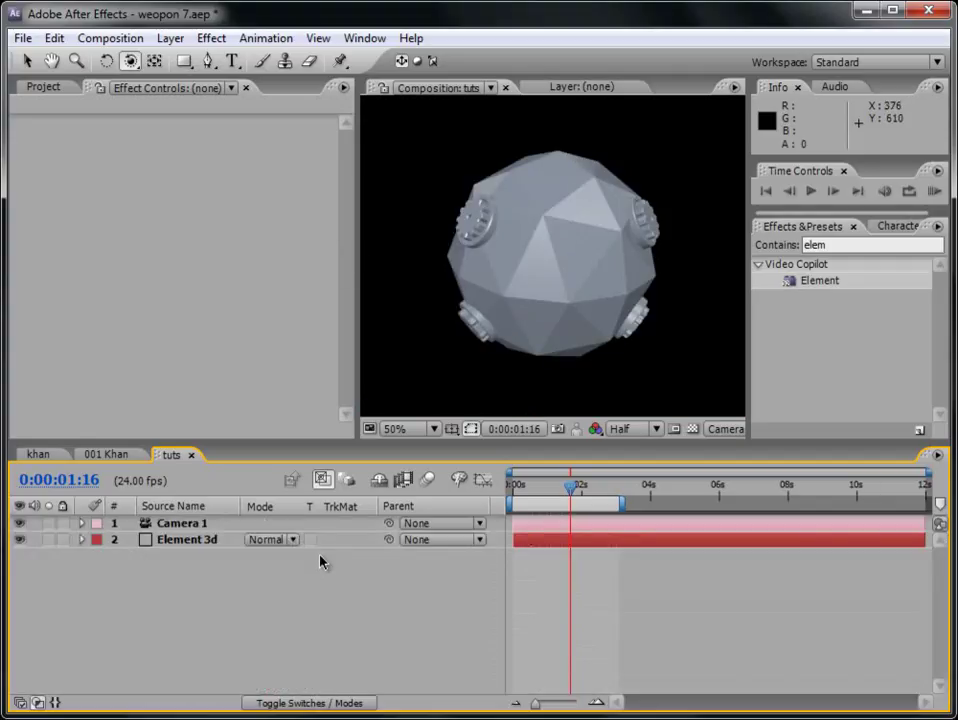
{"action": "left_click", "coordinate": [329, 702]}
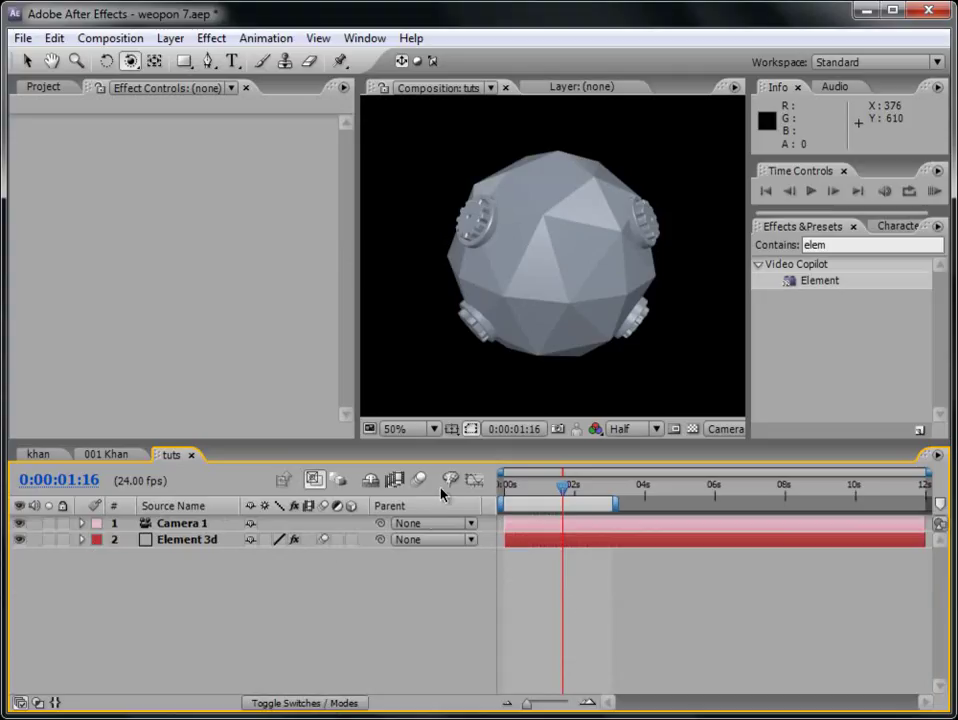
{"action": "left_click", "coordinate": [934, 191]}
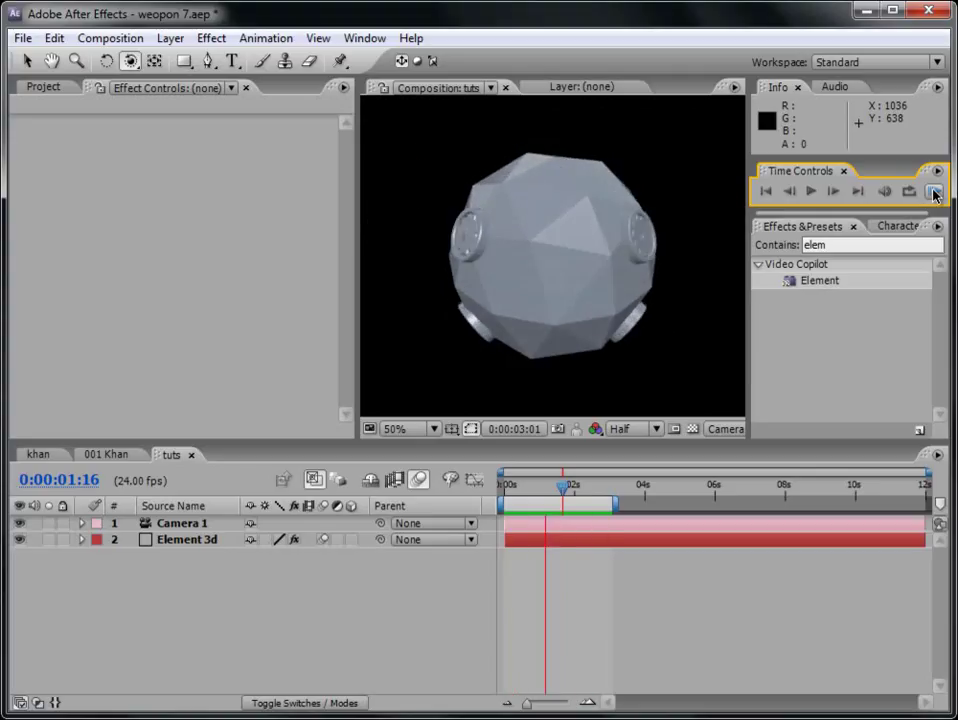
{"action": "left_click", "coordinate": [933, 193]}
Enable ambient occlusion in the Element 3d render settings, with the current time at 0:00:02:04.
{"action": "left_click", "coordinate": [190, 540]}
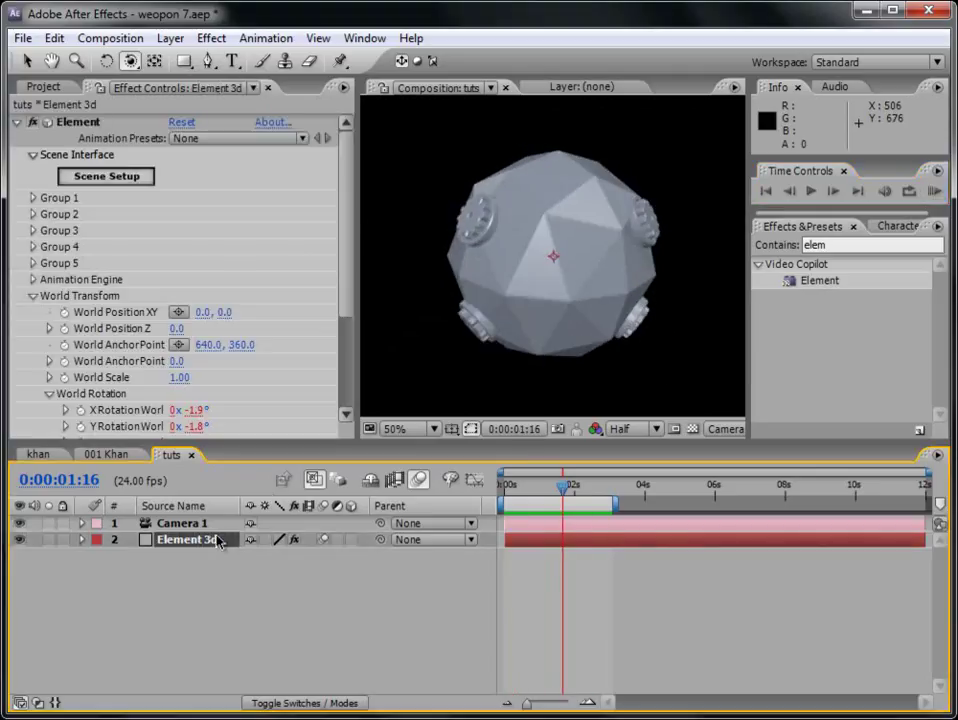
{"action": "left_click", "coordinate": [32, 296]}
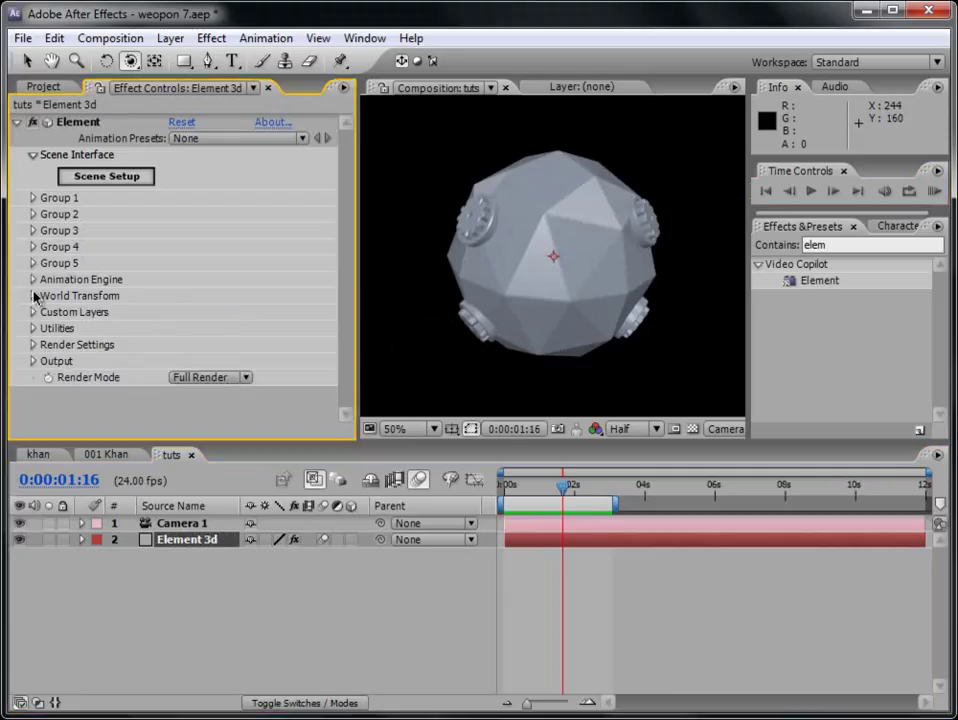
{"action": "left_click", "coordinate": [33, 345]}
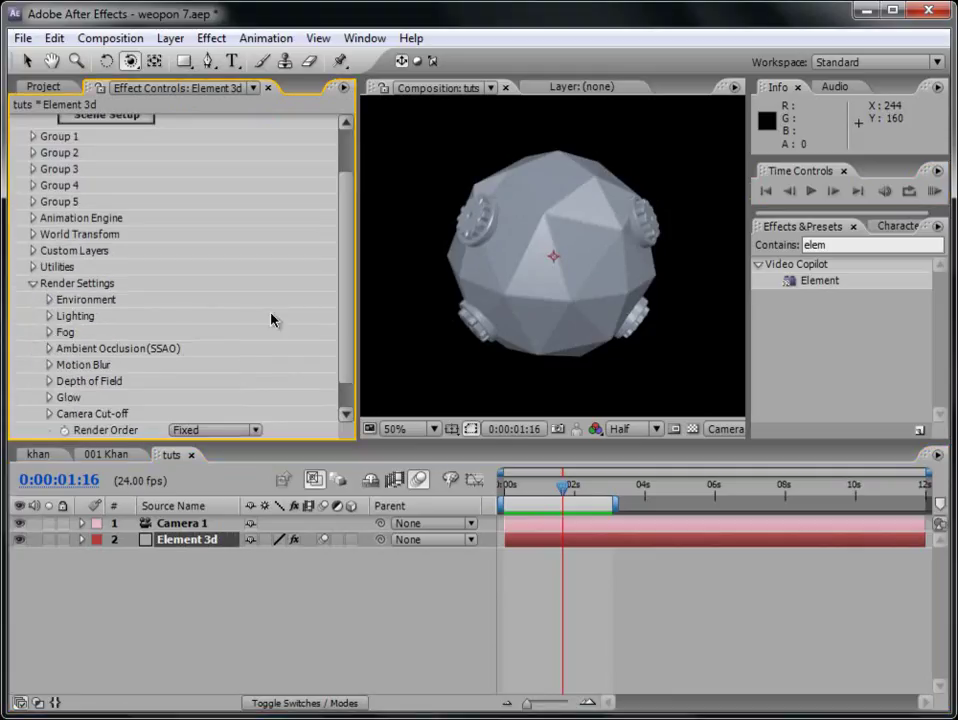
{"action": "left_click_drag", "start_coordinate": [572, 496], "coordinate": [587, 488]}
{"action": "left_click", "coordinate": [49, 349]}
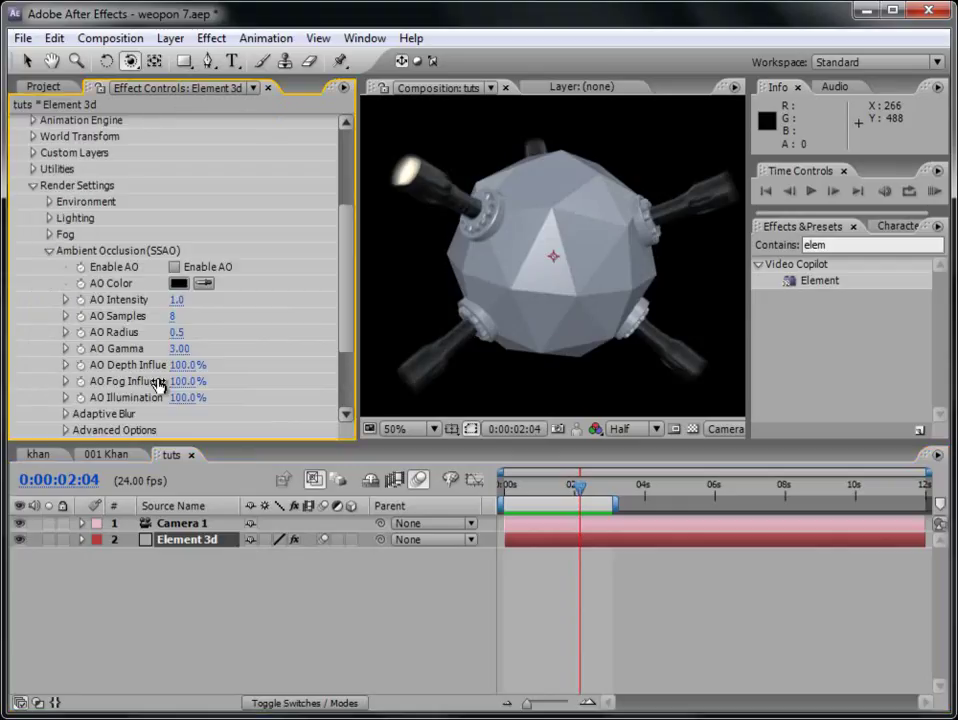
{"action": "left_click", "coordinate": [175, 267]}
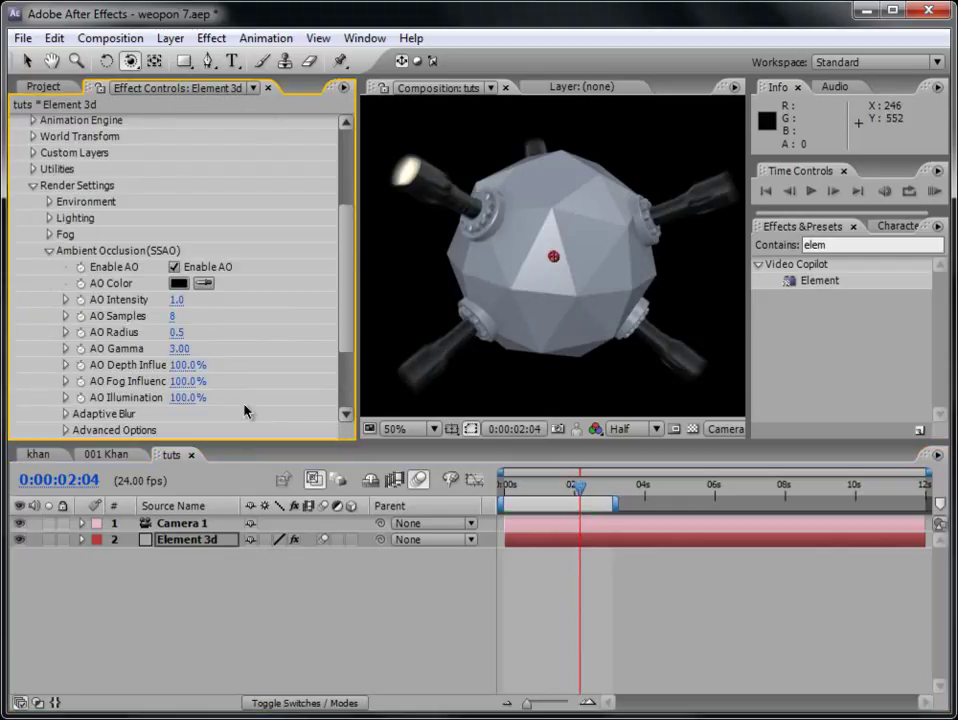
Set the ambient occlusion radius to 3 and its intensity to 10.
{"action": "left_click", "coordinate": [177, 332]}
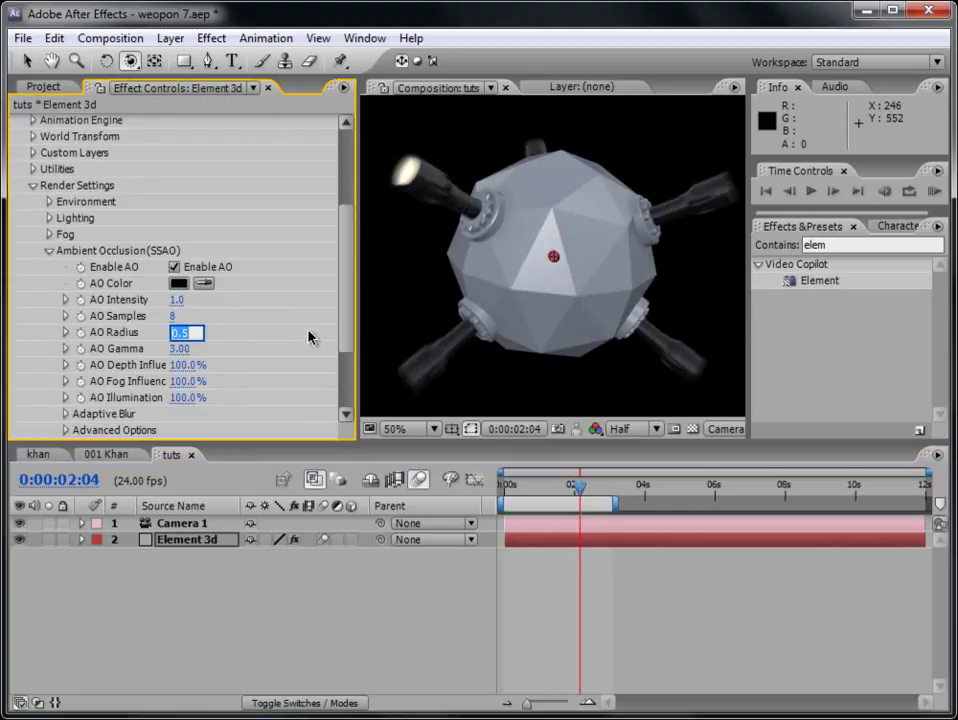
{"action": "type", "text": "3"}
{"action": "key", "text": "Return"}
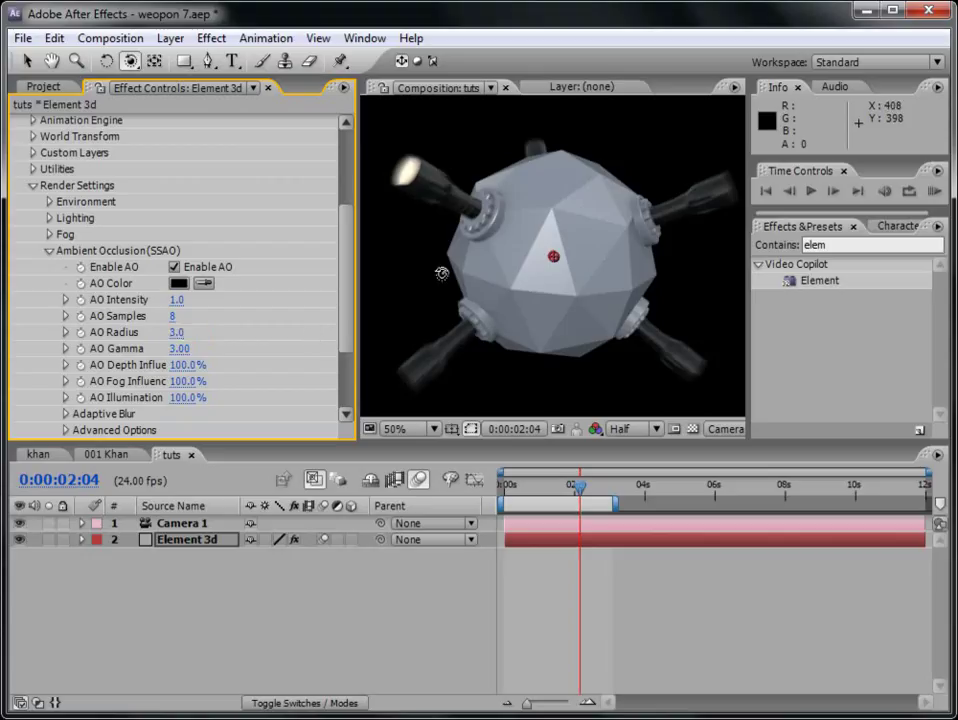
{"action": "left_click_drag", "start_coordinate": [174, 300], "coordinate": [509, 267]}
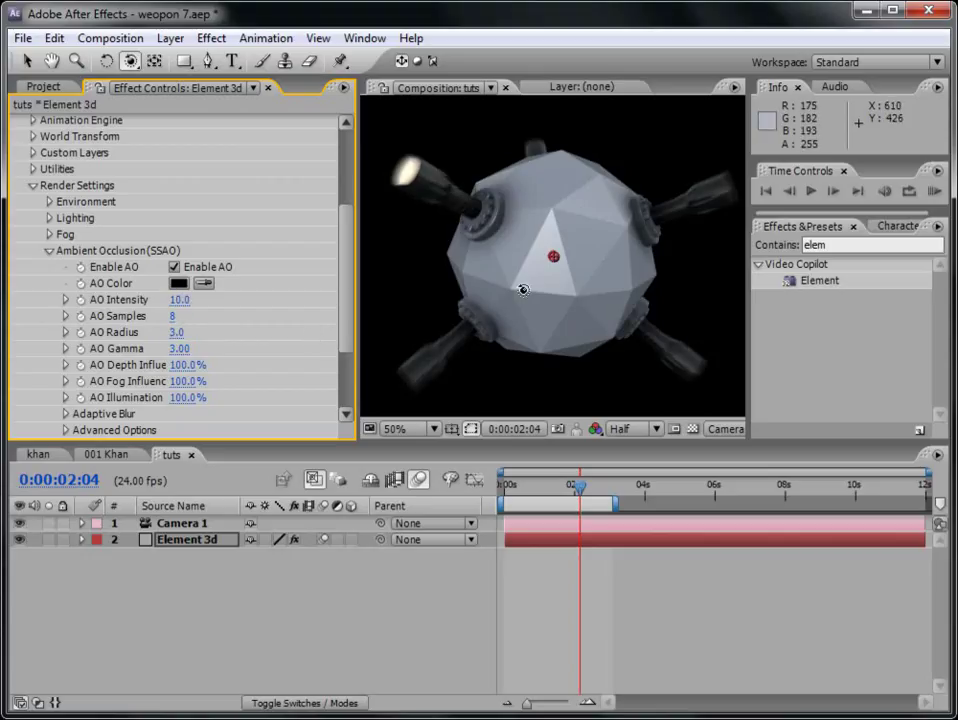
Reduce the ambient occlusion radius to 1 and deselect the layer.
{"action": "scroll", "coordinate": [200, 320], "scroll_direction": "down", "scroll_amount": 2}
{"action": "left_click", "coordinate": [178, 283]}
{"action": "type", "text": "1"}
{"action": "key", "text": "Return"}
{"action": "left_click", "coordinate": [556, 640]}
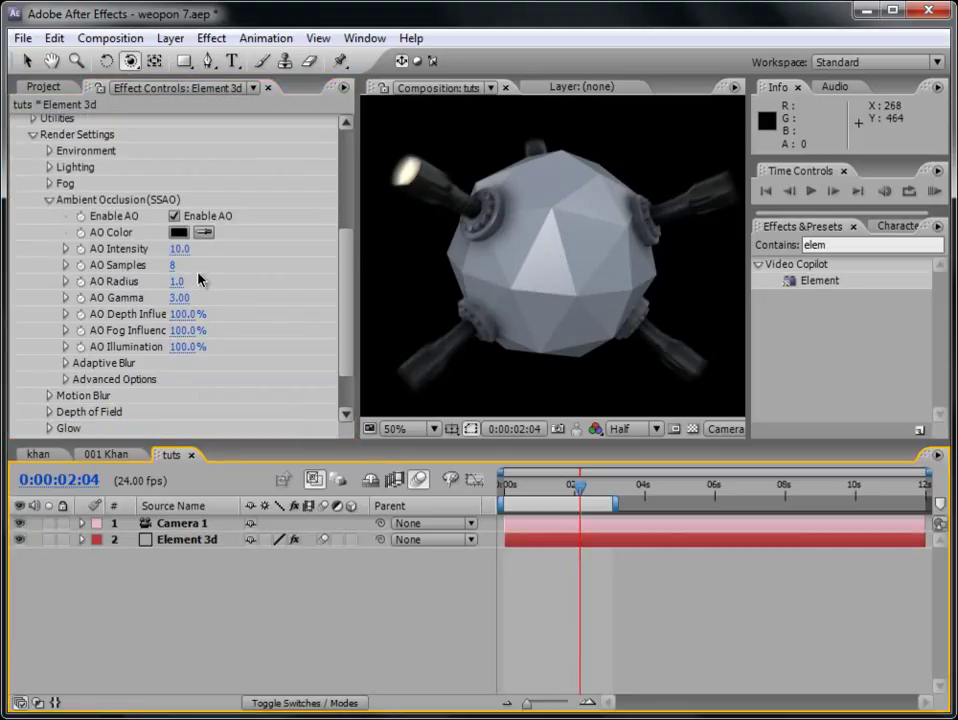
Show the Element environment in the background, keeping its Override Layer set to None.
{"action": "left_click", "coordinate": [48, 151]}
{"action": "left_click", "coordinate": [214, 170]}
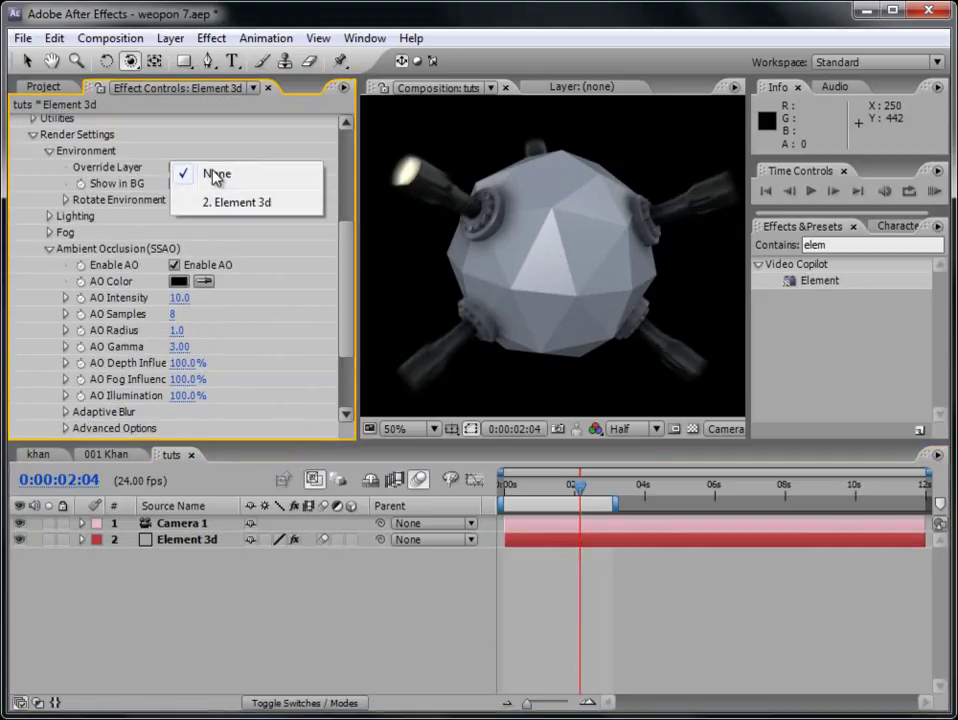
{"action": "left_click", "coordinate": [214, 177]}
{"action": "left_click", "coordinate": [175, 184]}
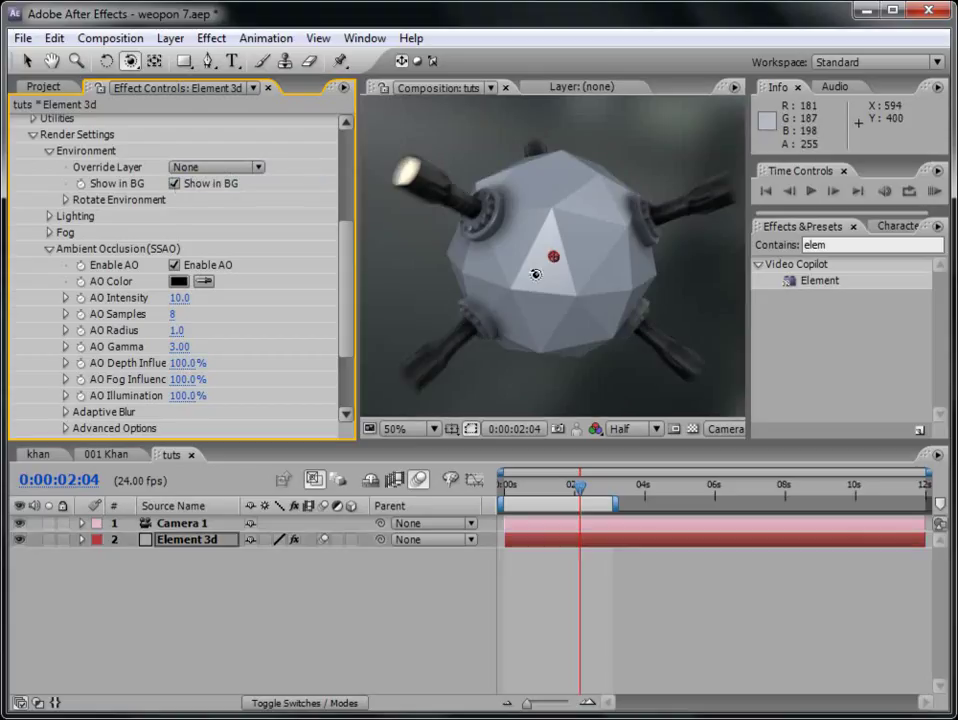
{"action": "left_click", "coordinate": [67, 199]}
{"action": "left_click", "coordinate": [66, 201]}
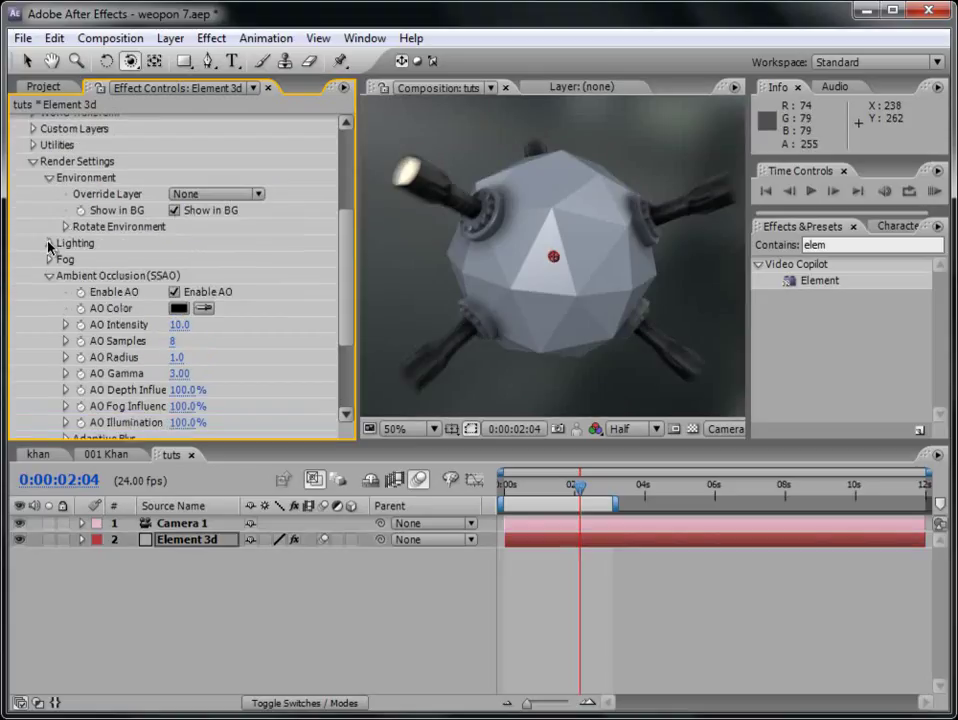
Set the Element effect's Add Lighting preset to Stylized and collapse its Render Settings.
{"action": "left_click", "coordinate": [49, 243]}
{"action": "left_click", "coordinate": [193, 292]}
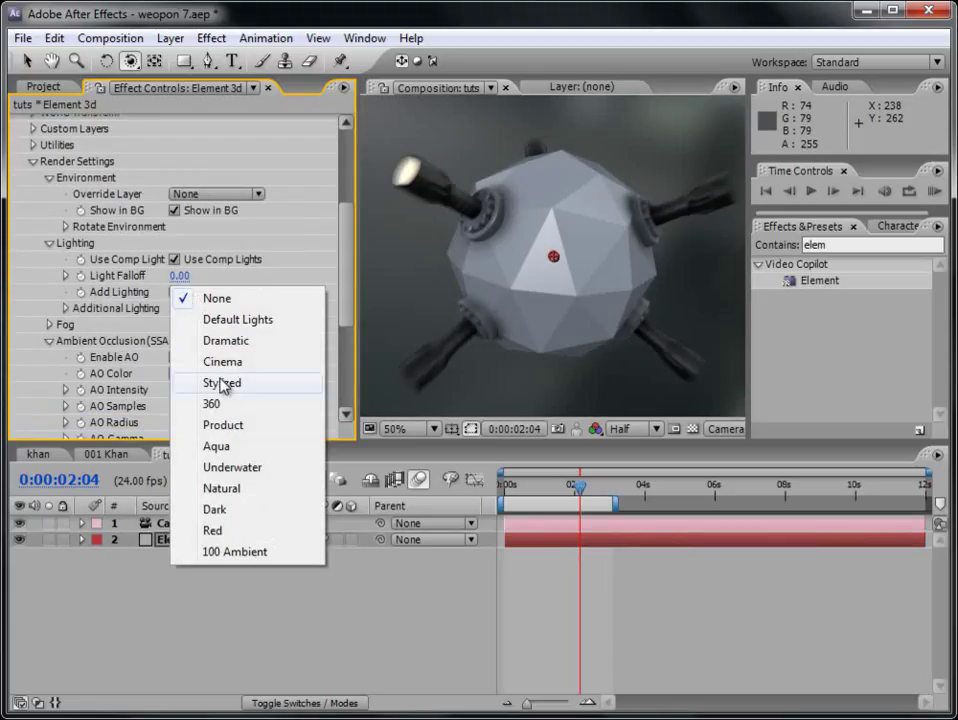
{"action": "left_click", "coordinate": [222, 386]}
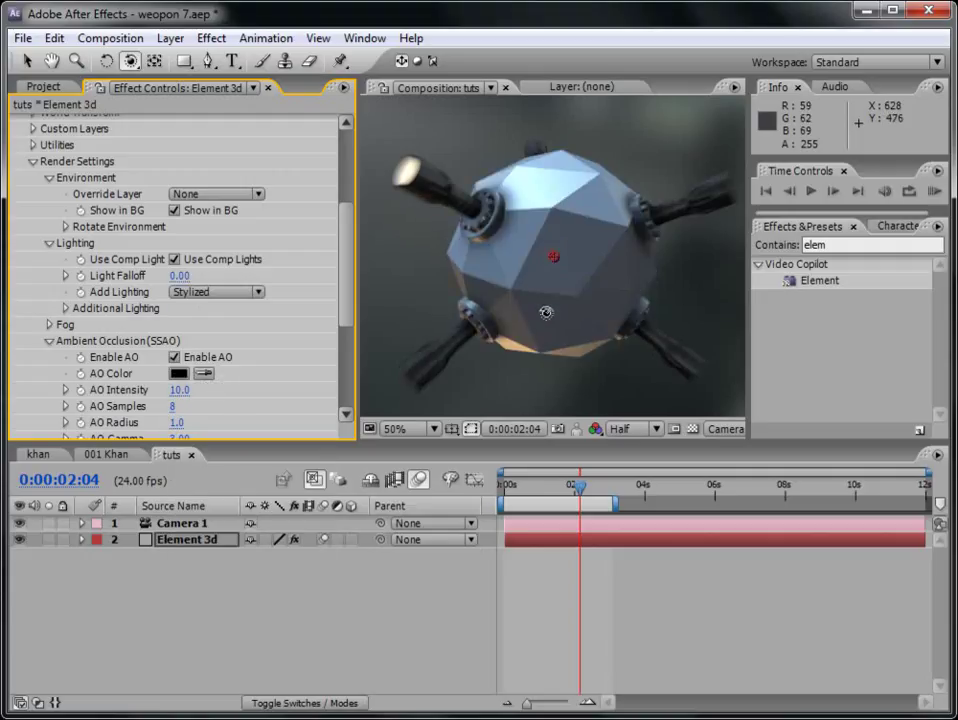
{"action": "left_click_drag", "start_coordinate": [342, 241], "coordinate": [322, 242]}
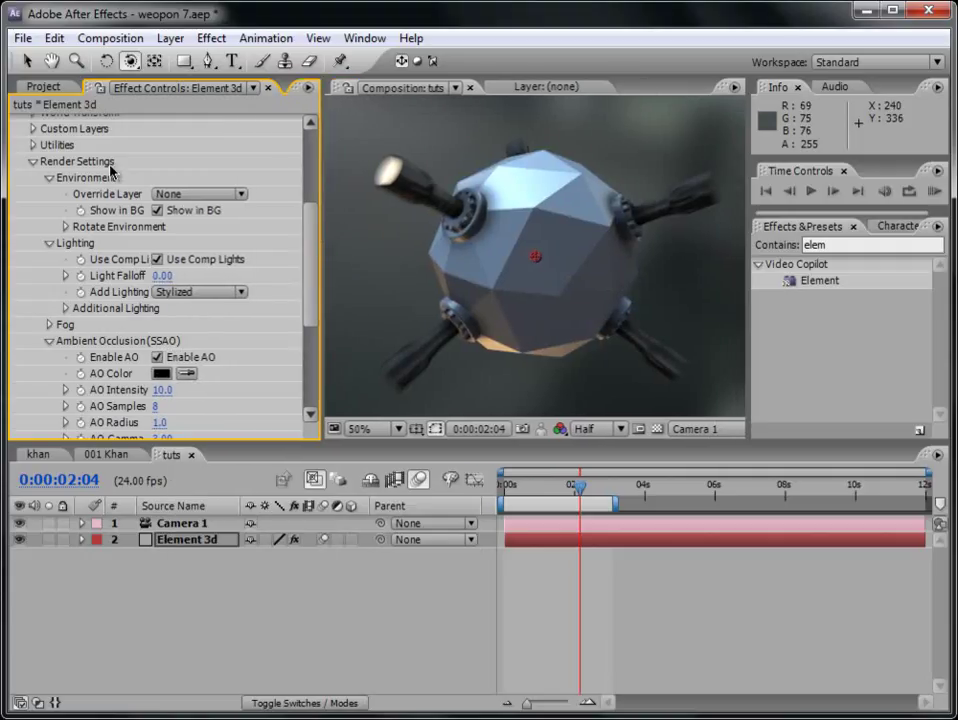
{"action": "left_click", "coordinate": [33, 163]}
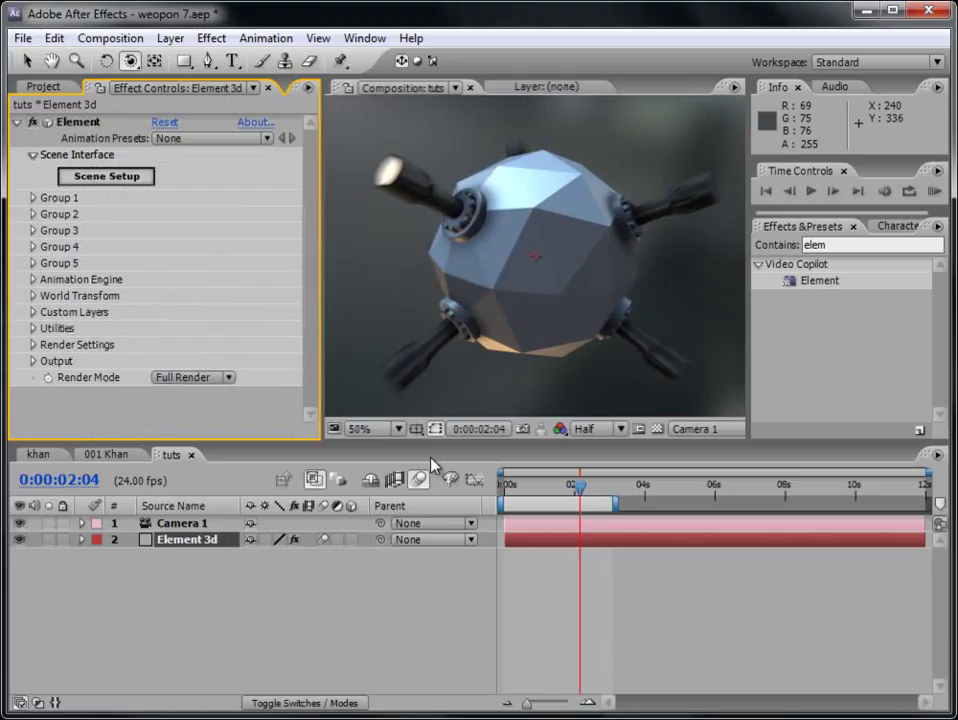
Orbit Camera 1 to a lower angle on the sphere, at about 241, 524, -897.
{"action": "left_click_drag", "start_coordinate": [538, 307], "coordinate": [510, 226]}
{"action": "left_click_drag", "start_coordinate": [322, 239], "coordinate": [163, 250]}
{"action": "left_click", "coordinate": [186, 530]}
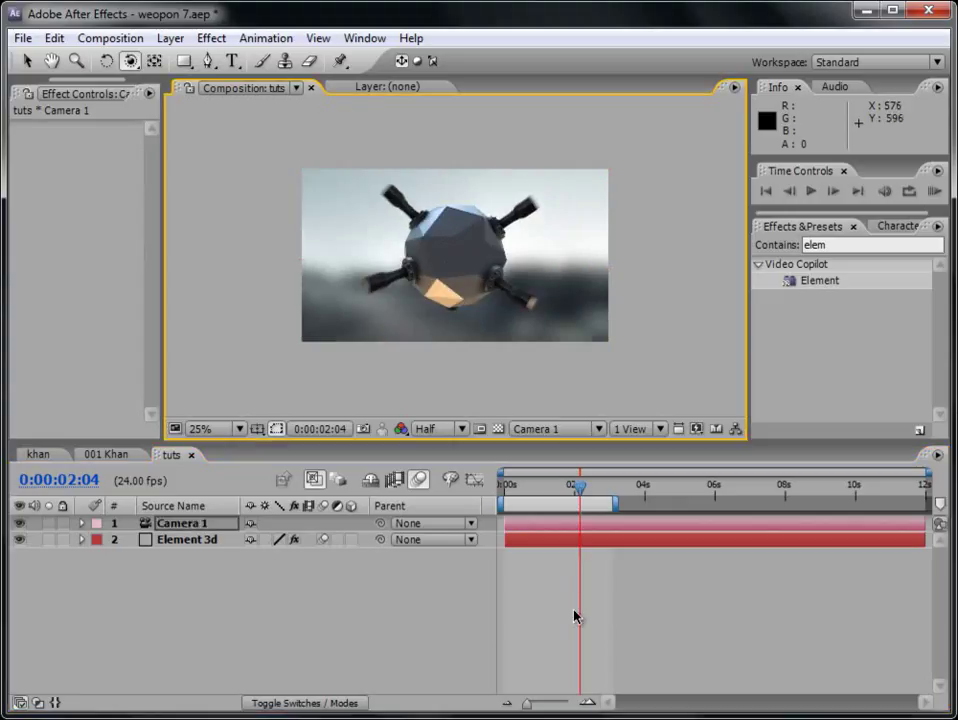
Add keyframes for World Position XY and Z on the Element 3d layer at 0:00:01:01 and reveal the animated properties.
{"action": "left_click", "coordinate": [511, 481]}
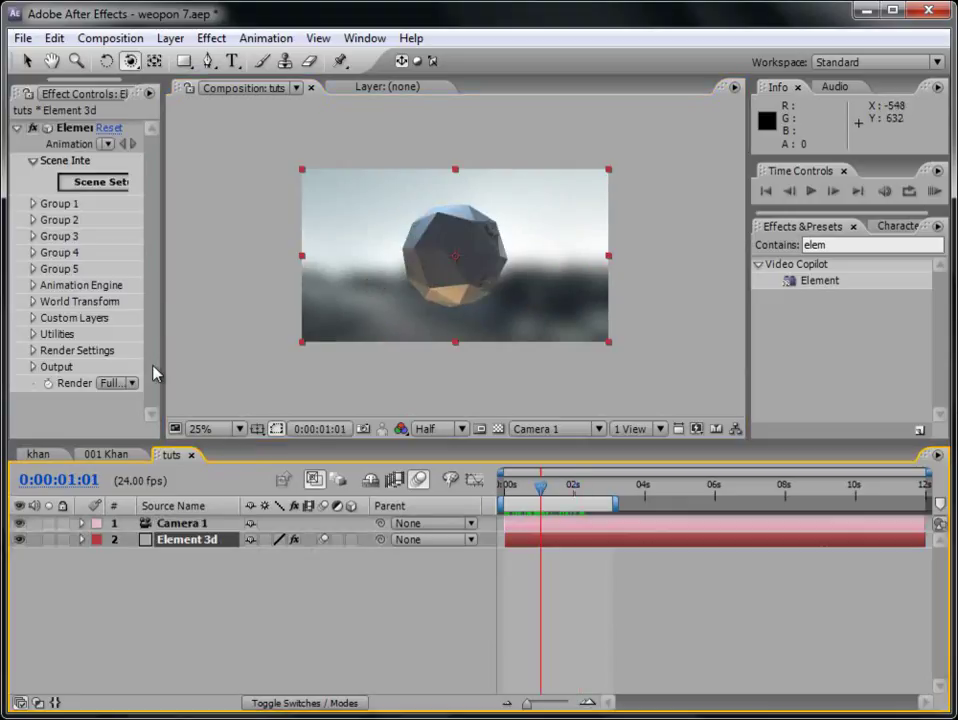
{"action": "left_click_drag", "start_coordinate": [166, 354], "coordinate": [252, 344]}
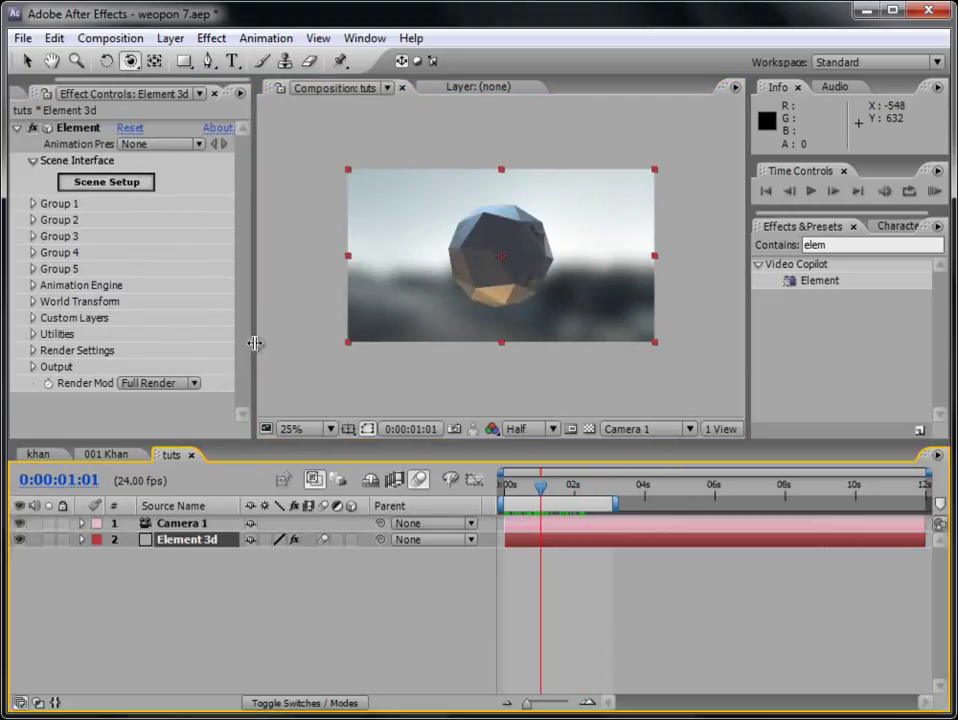
{"action": "left_click", "coordinate": [33, 301]}
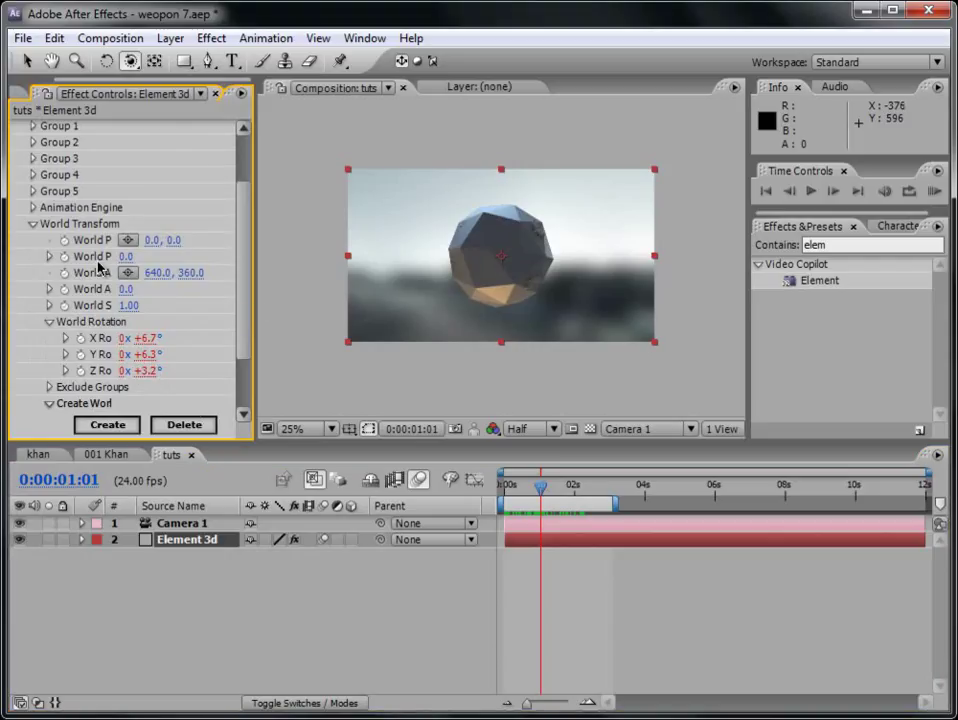
{"action": "left_click", "coordinate": [65, 240]}
{"action": "left_click", "coordinate": [65, 256]}
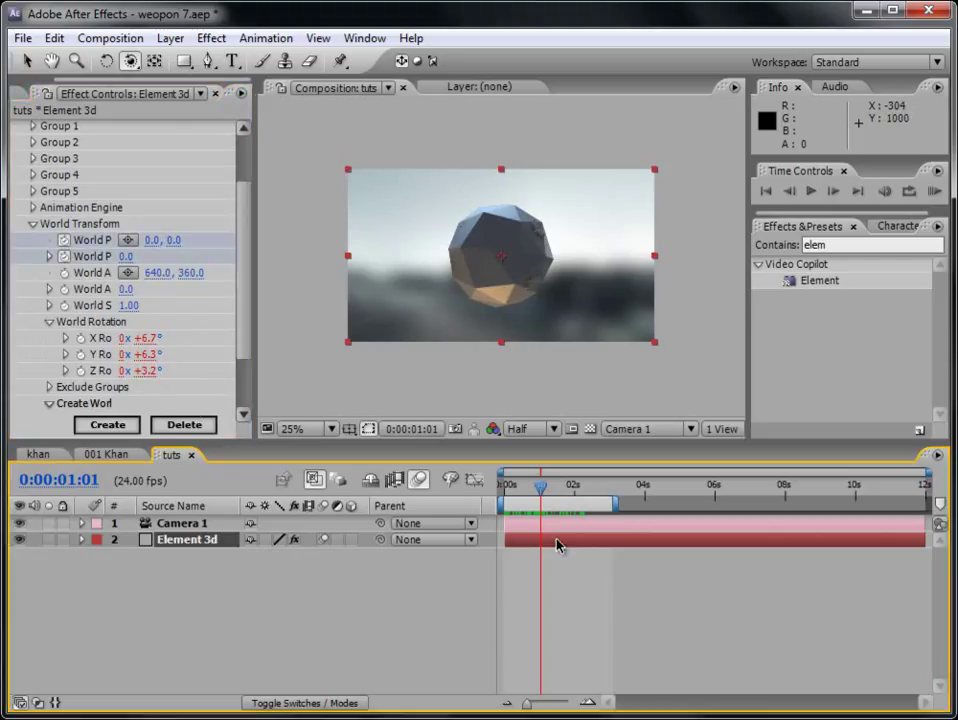
{"action": "key", "text": "u"}
{"action": "scroll", "coordinate": [710, 627], "scroll_direction": "down", "scroll_amount": 4}
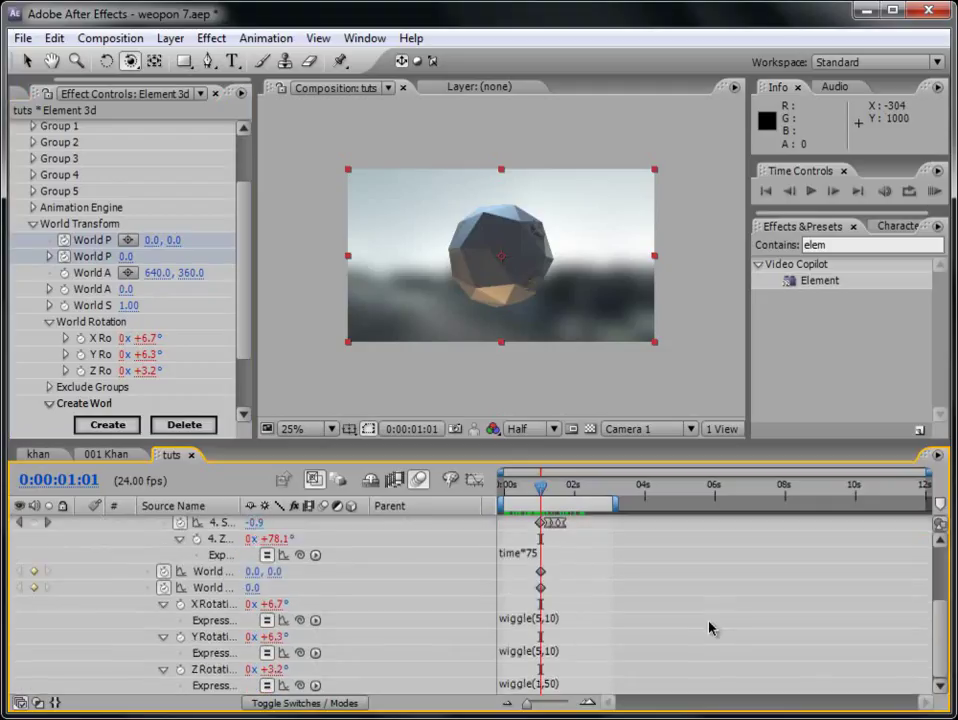
{"action": "mouse_move", "coordinate": [944, 628]}
{"action": "left_mouse_down"}
{"action": "mouse_move", "coordinate": [943, 522]}
{"action": "mouse_move", "coordinate": [952, 607]}
{"action": "left_mouse_up"}
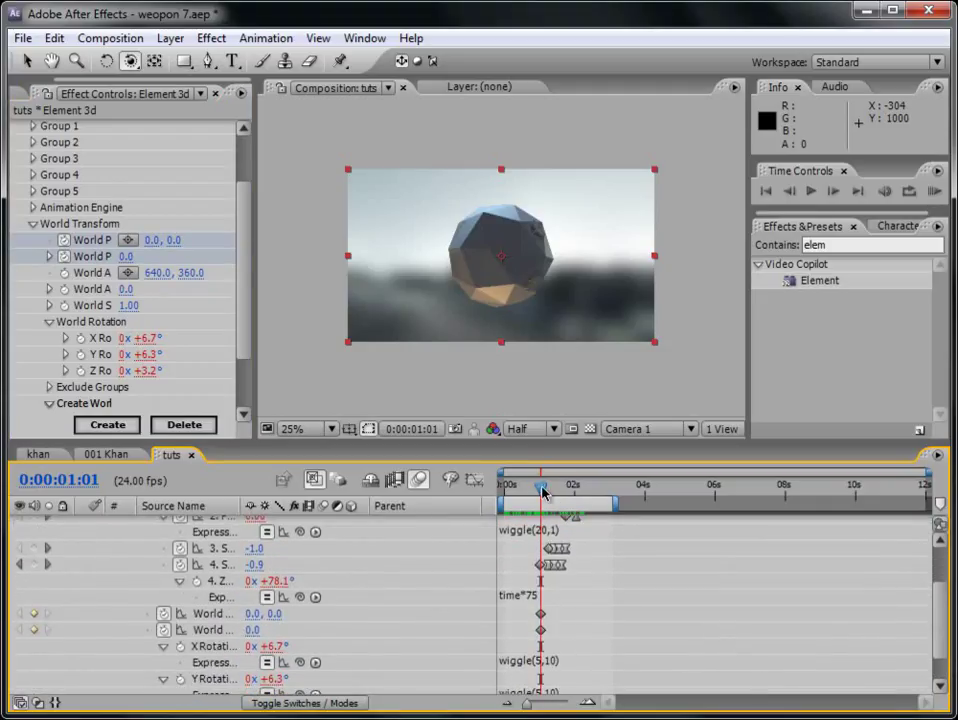
At 0:00:00:00, set World Position XY to about -101, -3587 and World Position Z to about 4760.
{"action": "left_click_drag", "start_coordinate": [541, 488], "coordinate": [455, 489]}
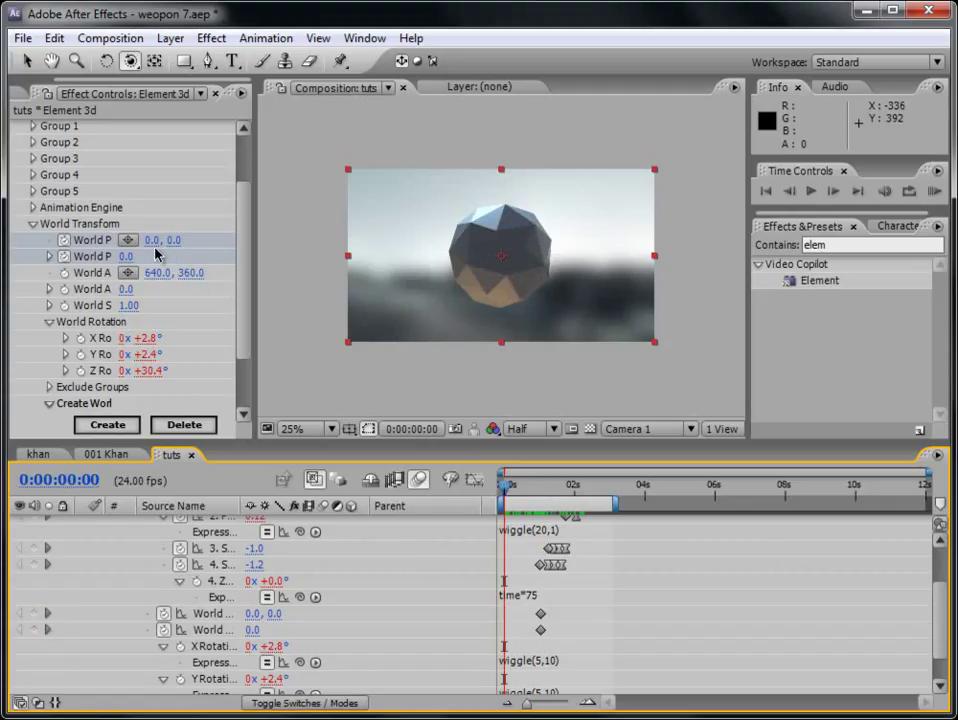
{"action": "left_click_drag", "start_coordinate": [165, 240], "coordinate": [22, 267]}
{"action": "left_click_drag", "start_coordinate": [188, 240], "coordinate": [575, 90]}
{"action": "mouse_move", "coordinate": [145, 248]}
{"action": "left_mouse_down"}
{"action": "mouse_move", "coordinate": [75, 248]}
{"action": "mouse_move", "coordinate": [201, 244]}
{"action": "mouse_move", "coordinate": [70, 244]}
{"action": "left_mouse_up"}
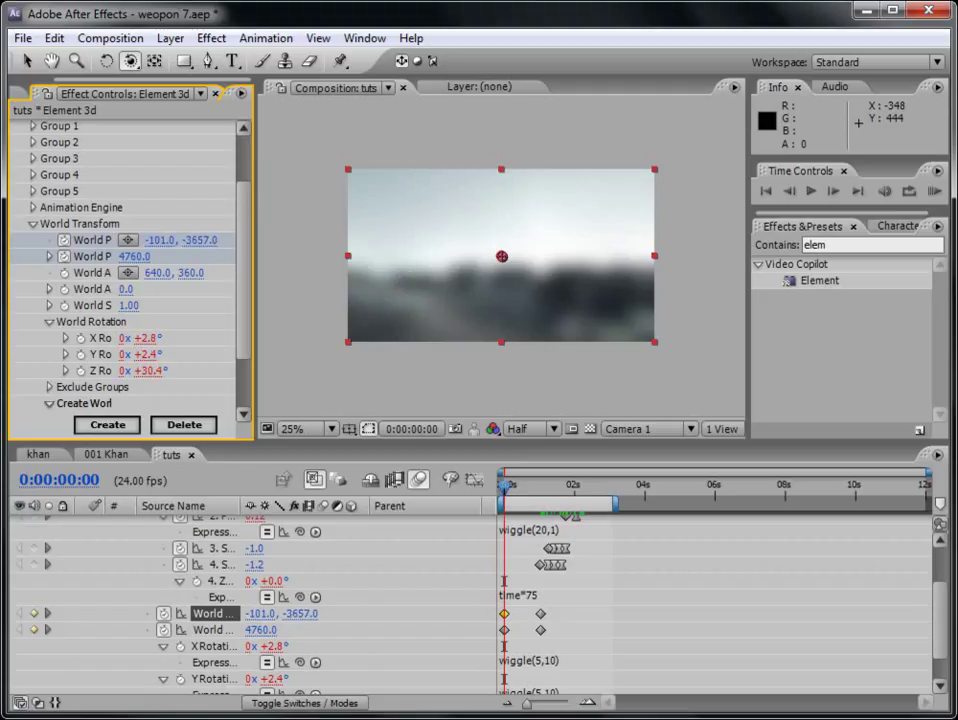
Apply Easy Ease to the ending World Position keyframes, shift both to before one second, and preview the motion.
{"action": "left_click_drag", "start_coordinate": [548, 617], "coordinate": [536, 650]}
{"action": "right_click", "coordinate": [540, 620]}
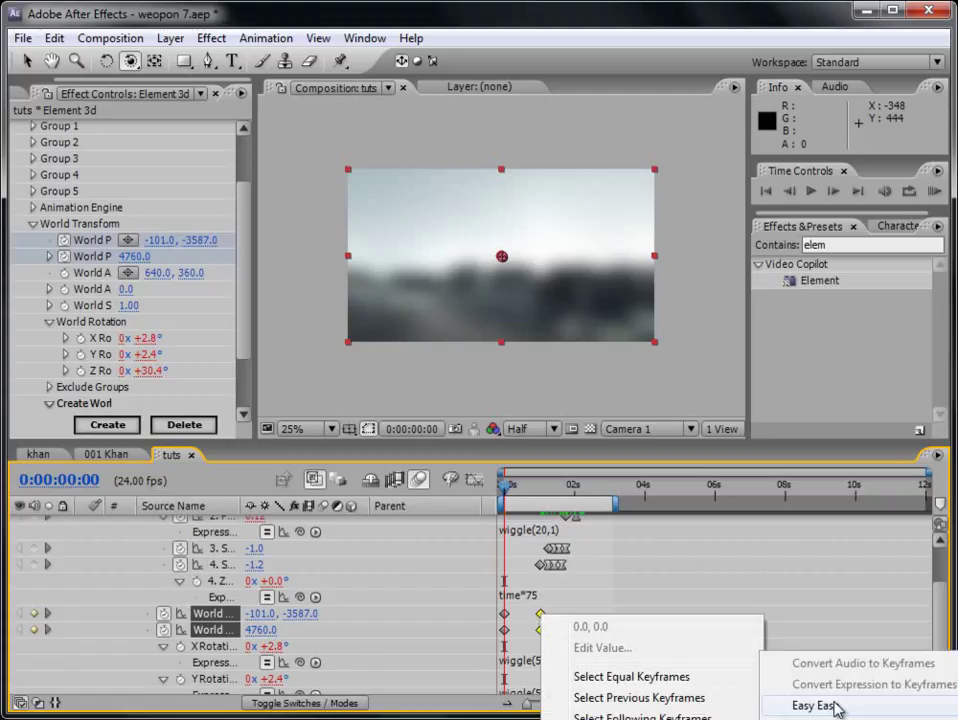
{"action": "left_click", "coordinate": [778, 707]}
{"action": "left_click_drag", "start_coordinate": [543, 614], "coordinate": [530, 614]}
{"action": "left_click", "coordinate": [930, 190]}
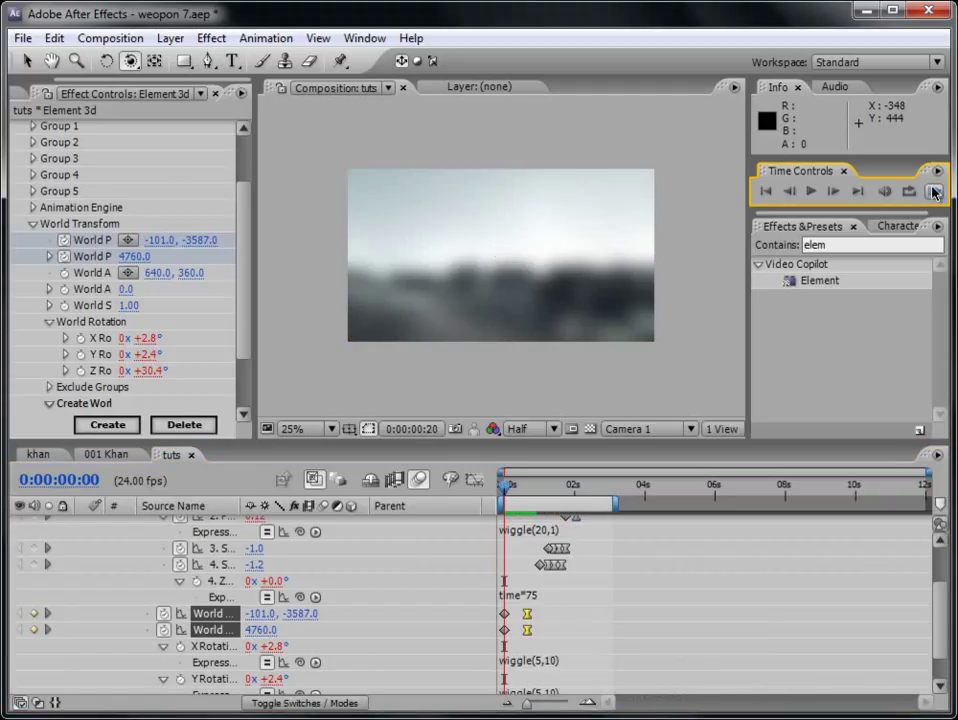
{"action": "left_click", "coordinate": [595, 570]}
At 0:00:00:09, set World Position XY to about -119.5, -417.1 and Z to about 1742.2, then preview the fly-in.
{"action": "left_click_drag", "start_coordinate": [503, 487], "coordinate": [516, 494]}
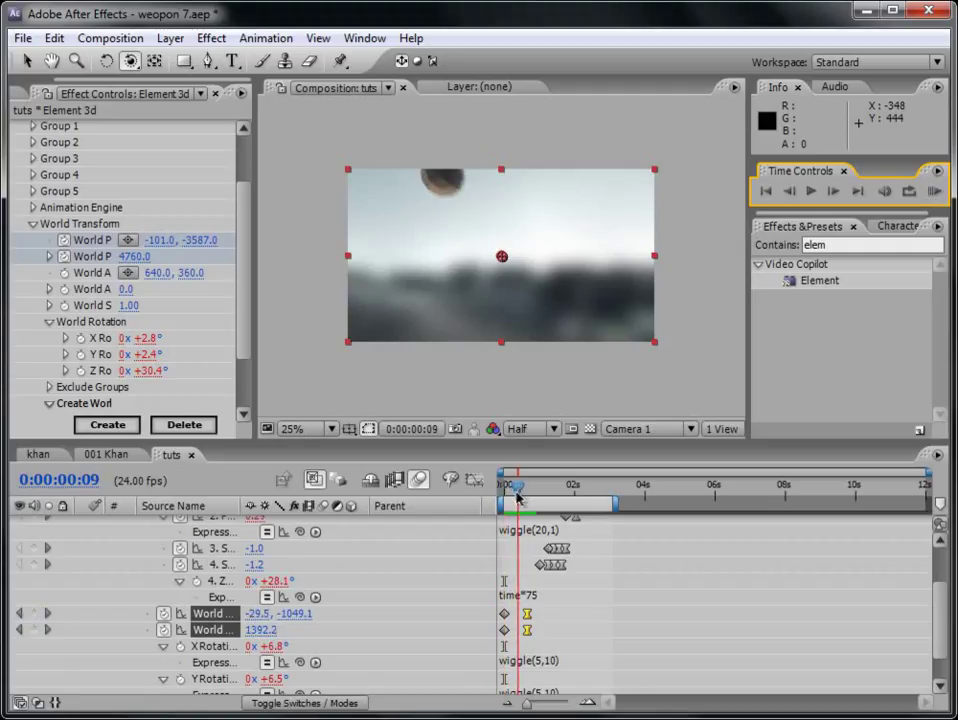
{"action": "left_click_drag", "start_coordinate": [157, 250], "coordinate": [67, 250]}
{"action": "left_click_drag", "start_coordinate": [195, 246], "coordinate": [836, 222]}
{"action": "left_click_drag", "start_coordinate": [141, 262], "coordinate": [182, 265]}
{"action": "left_click", "coordinate": [933, 191]}
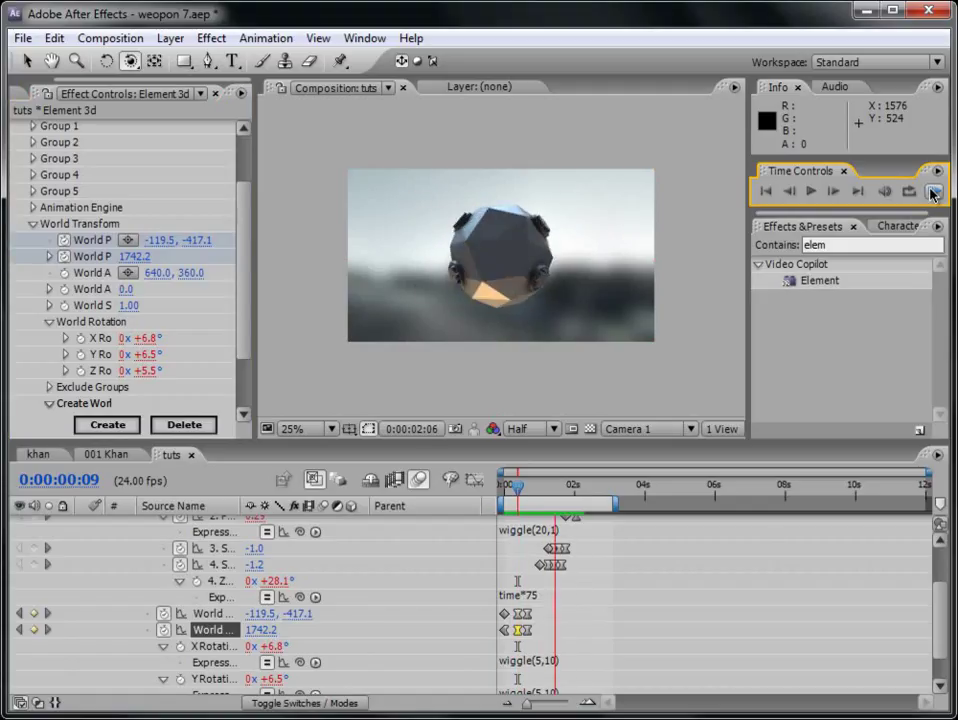
{"action": "left_click", "coordinate": [932, 191]}
Add Position and Point of Interest keyframes to Camera 1 at 0:00:01:18.
{"action": "left_click_drag", "start_coordinate": [515, 488], "coordinate": [590, 496]}
{"action": "left_click_drag", "start_coordinate": [940, 575], "coordinate": [933, 521]}
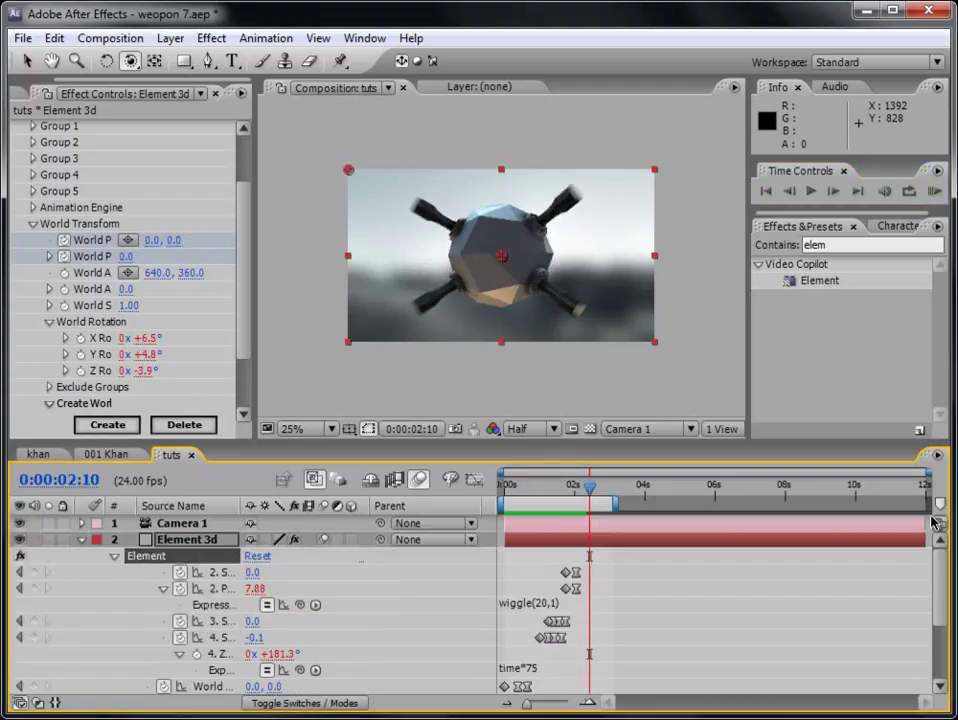
{"action": "left_click_drag", "start_coordinate": [537, 500], "coordinate": [565, 491]}
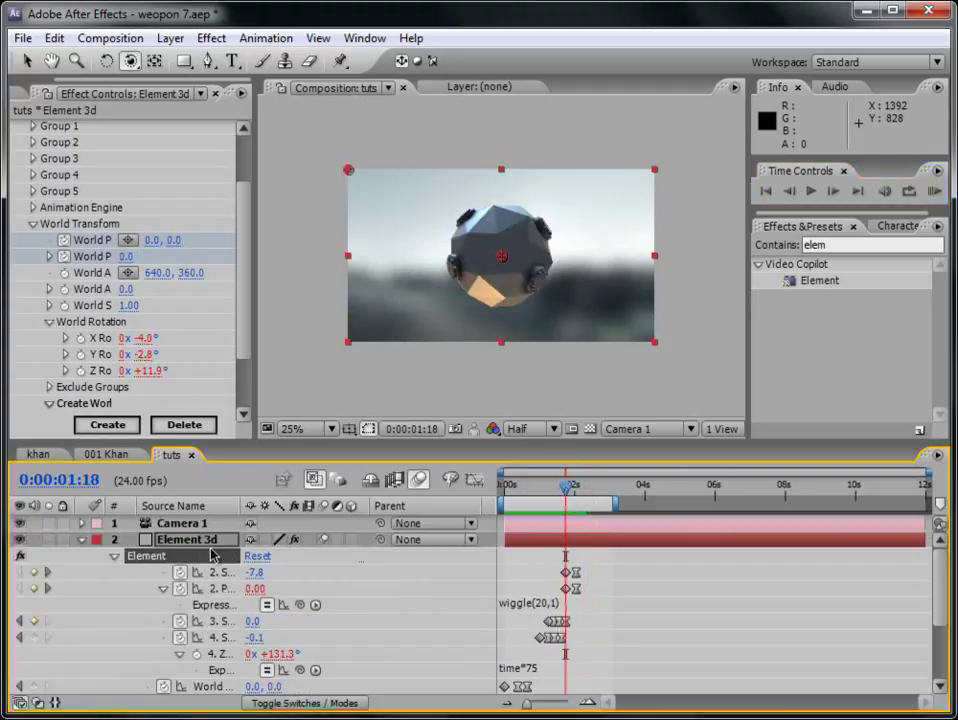
{"action": "left_click", "coordinate": [196, 525]}
{"action": "key", "text": "p"}
{"action": "left_click", "coordinate": [132, 539]}
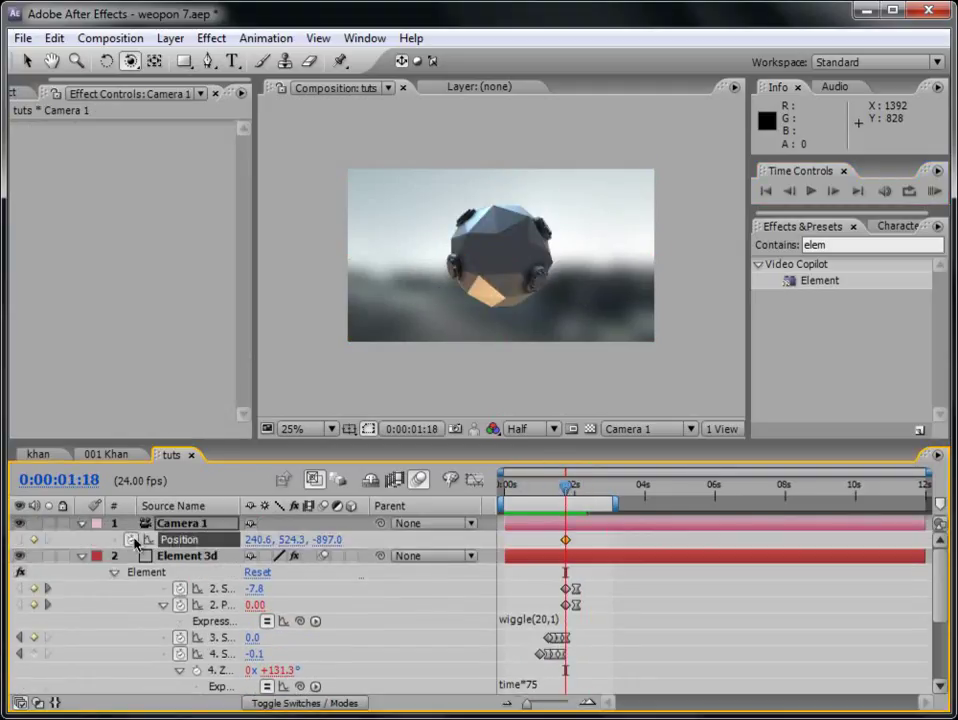
{"action": "left_click", "coordinate": [83, 524]}
{"action": "left_click", "coordinate": [131, 556]}
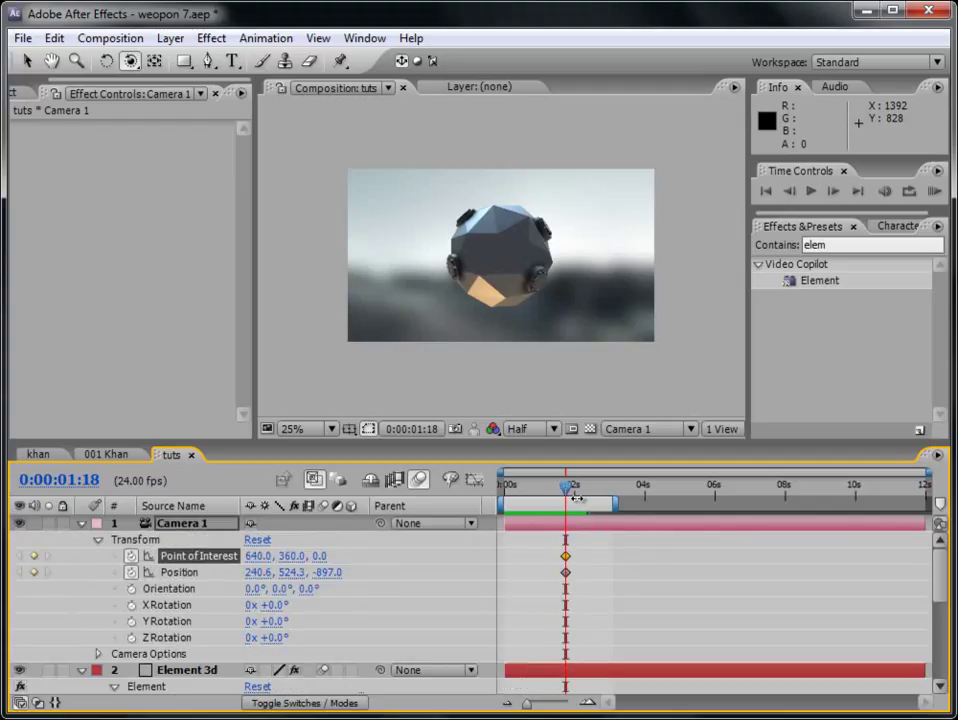
Orbit Camera 1 to a different angle around the sphere at 0:00:01:18, 0:00:04:21 and 0:00:10:01 to keyframe its Position.
{"action": "left_click_drag", "start_coordinate": [568, 488], "coordinate": [698, 503]}
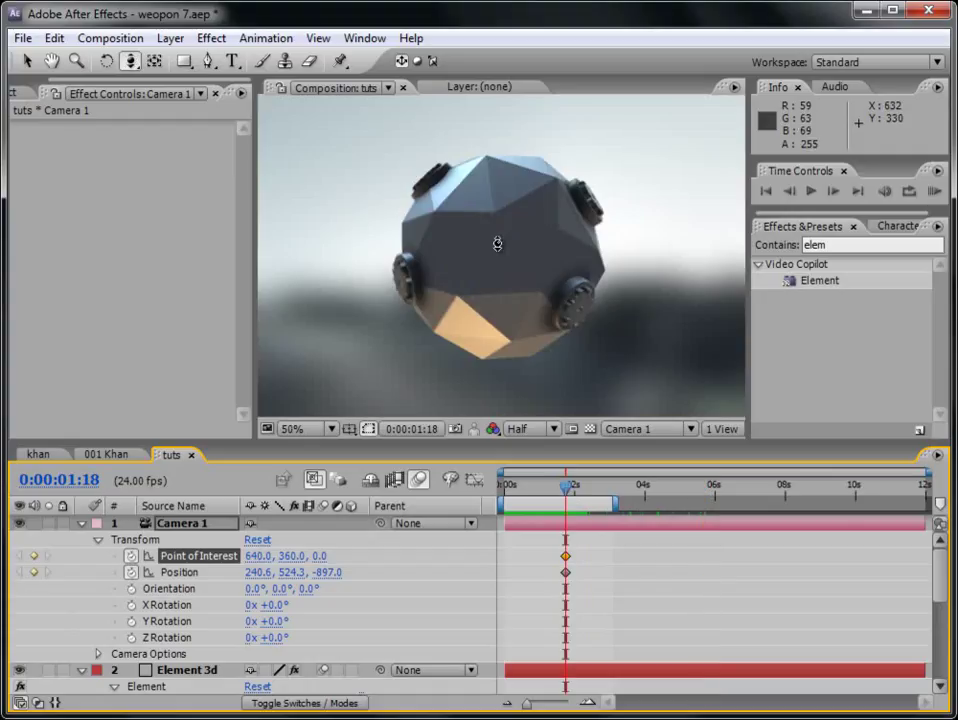
{"action": "left_click_drag", "start_coordinate": [499, 243], "coordinate": [517, 189]}
{"action": "left_click_drag", "start_coordinate": [566, 487], "coordinate": [676, 490]}
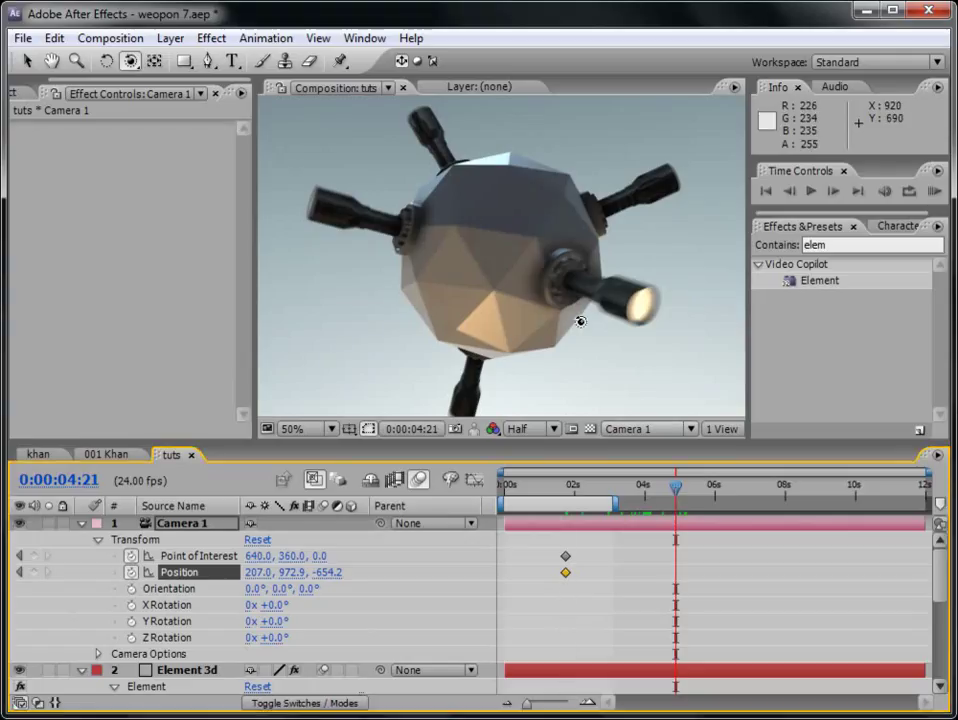
{"action": "left_click_drag", "start_coordinate": [531, 277], "coordinate": [535, 308]}
{"action": "left_click_drag", "start_coordinate": [681, 493], "coordinate": [857, 490]}
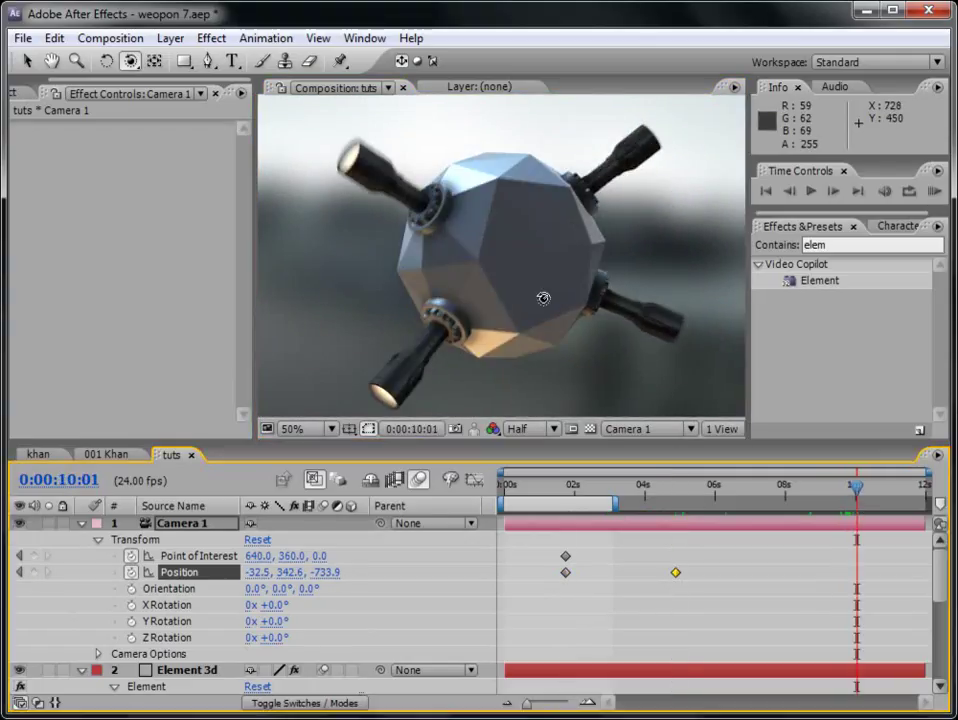
{"action": "left_click_drag", "start_coordinate": [536, 296], "coordinate": [429, 222]}
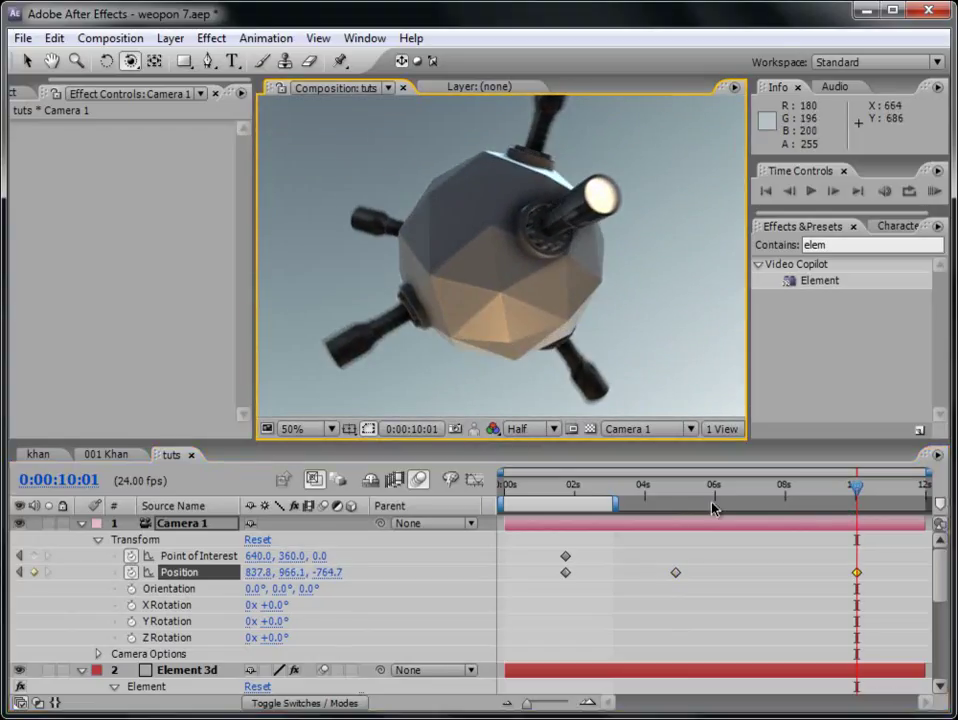
Extend the end of the work area to about 10 seconds and preview the camera animation.
{"action": "left_click_drag", "start_coordinate": [608, 503], "coordinate": [874, 500]}
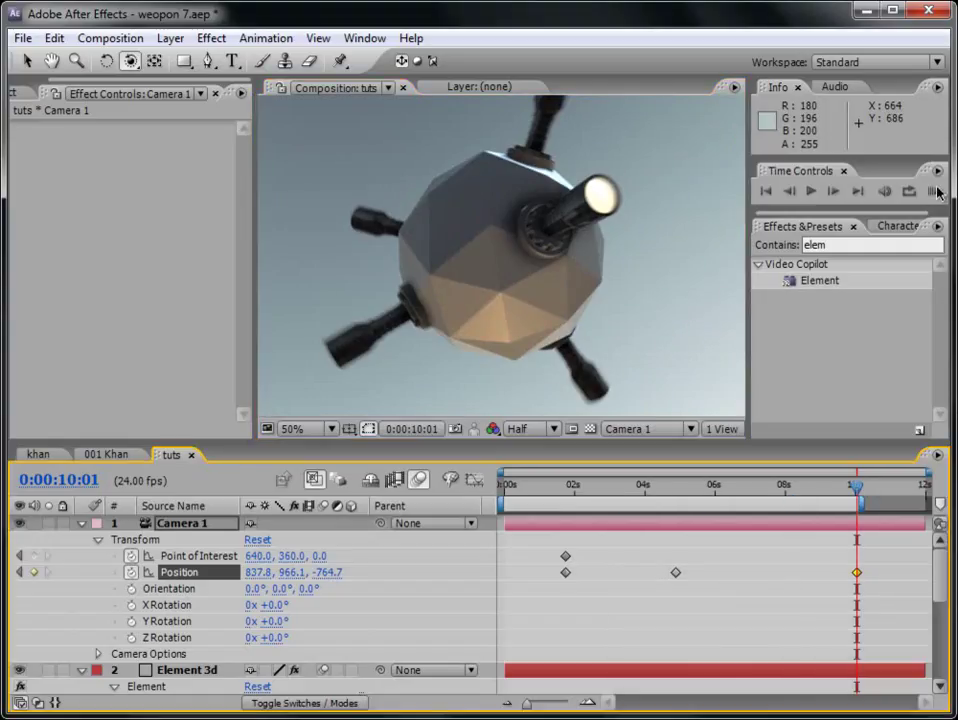
{"action": "left_click", "coordinate": [935, 192]}
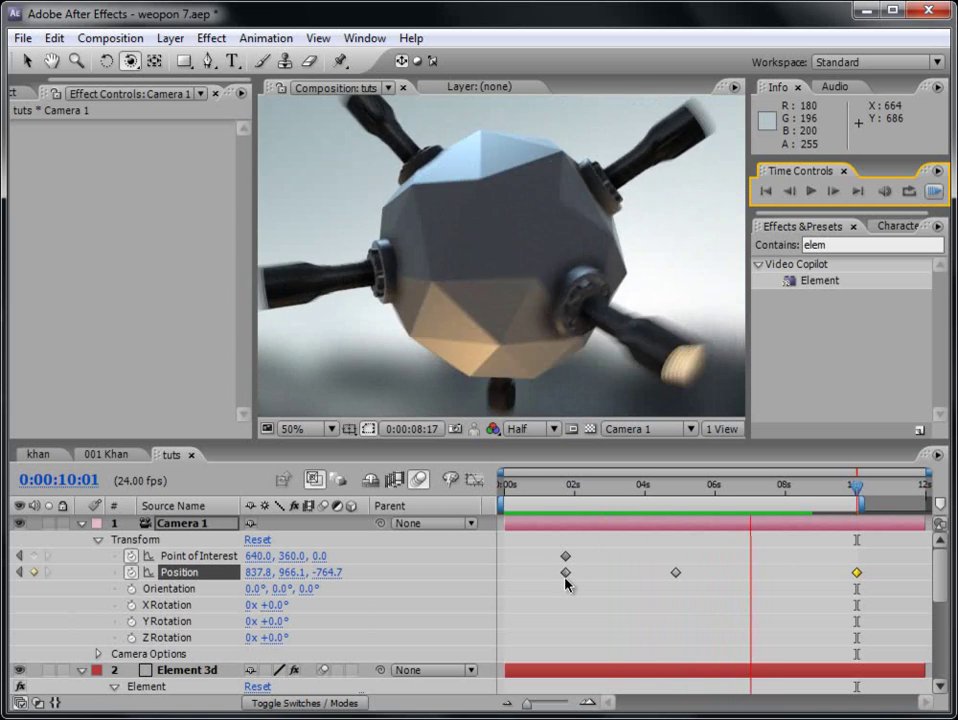
{"action": "left_click", "coordinate": [671, 489]}
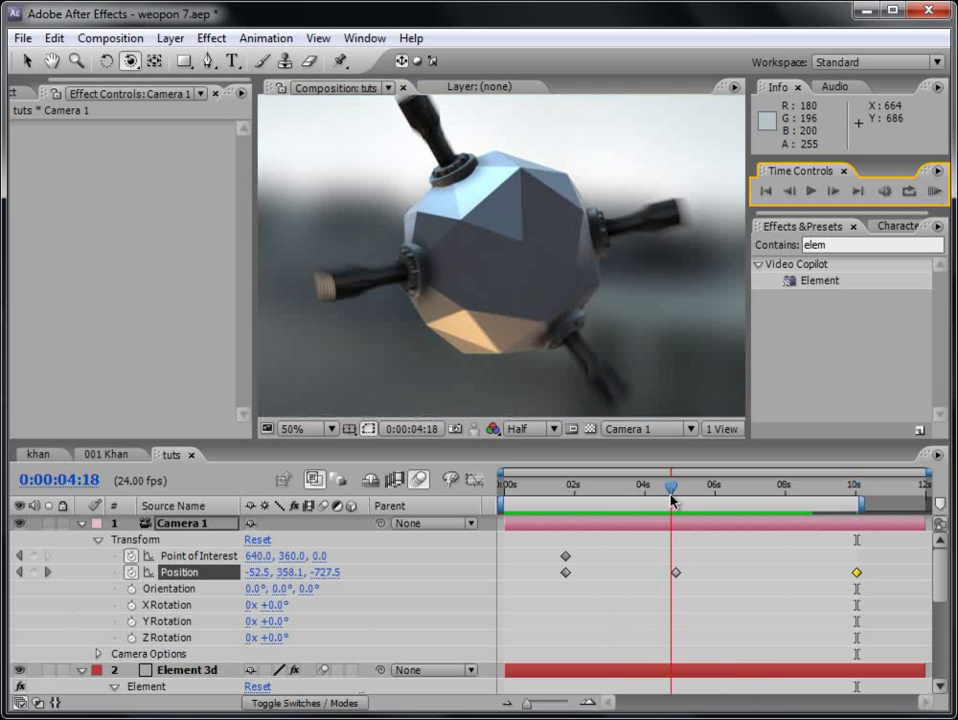
Open the Element scene setup from the Element 3d layer and add the capsule model from the Primitives folder.
{"action": "left_click", "coordinate": [82, 524]}
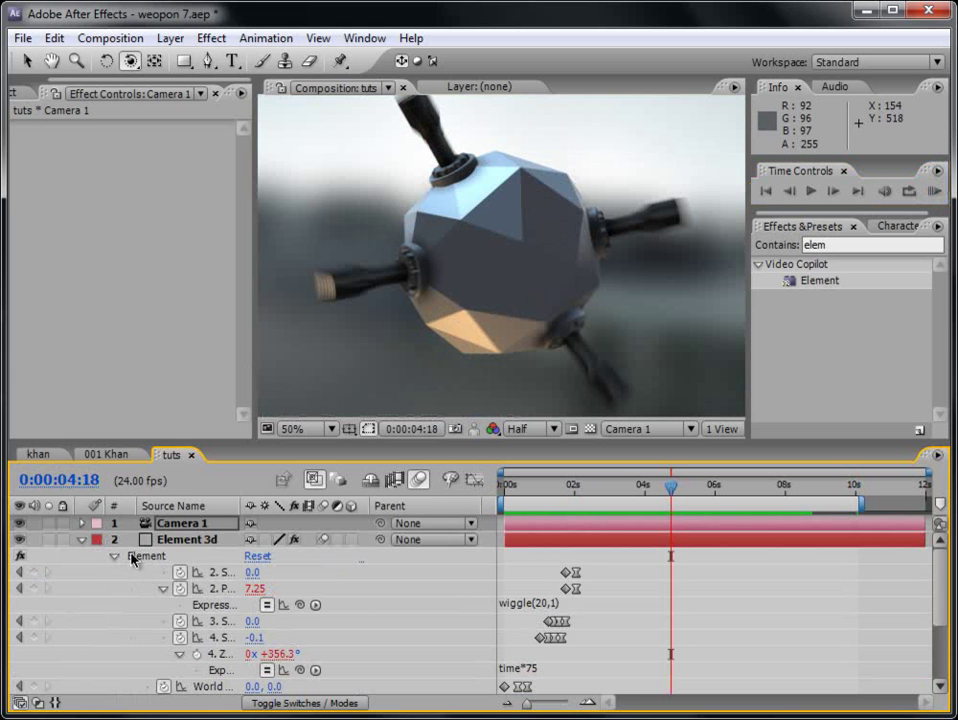
{"action": "left_click", "coordinate": [142, 558]}
{"action": "left_click", "coordinate": [33, 302]}
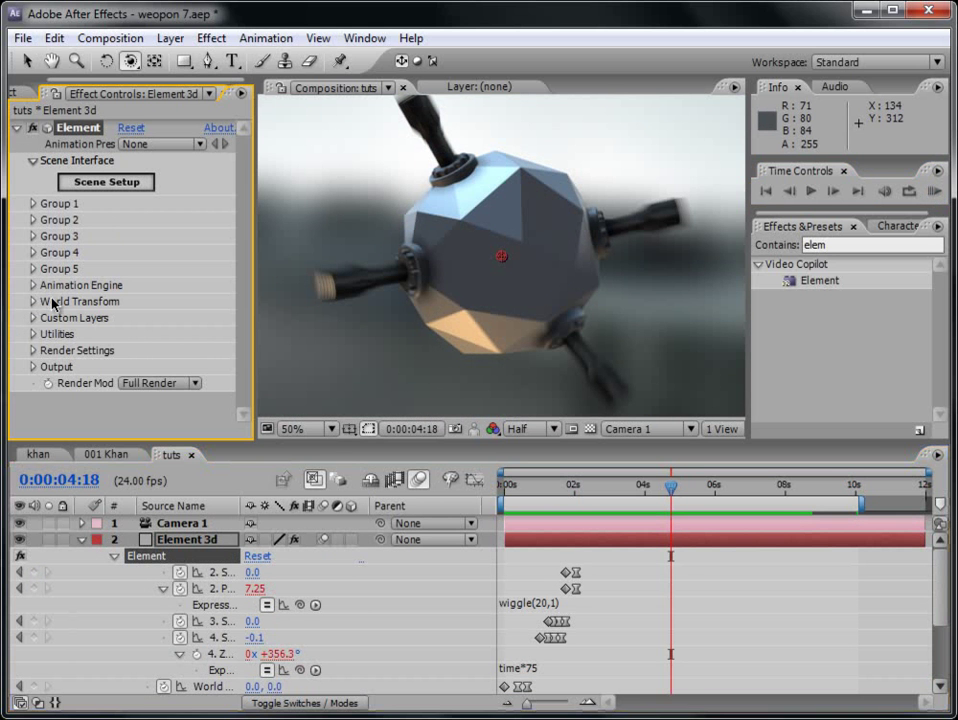
{"action": "left_click", "coordinate": [110, 183]}
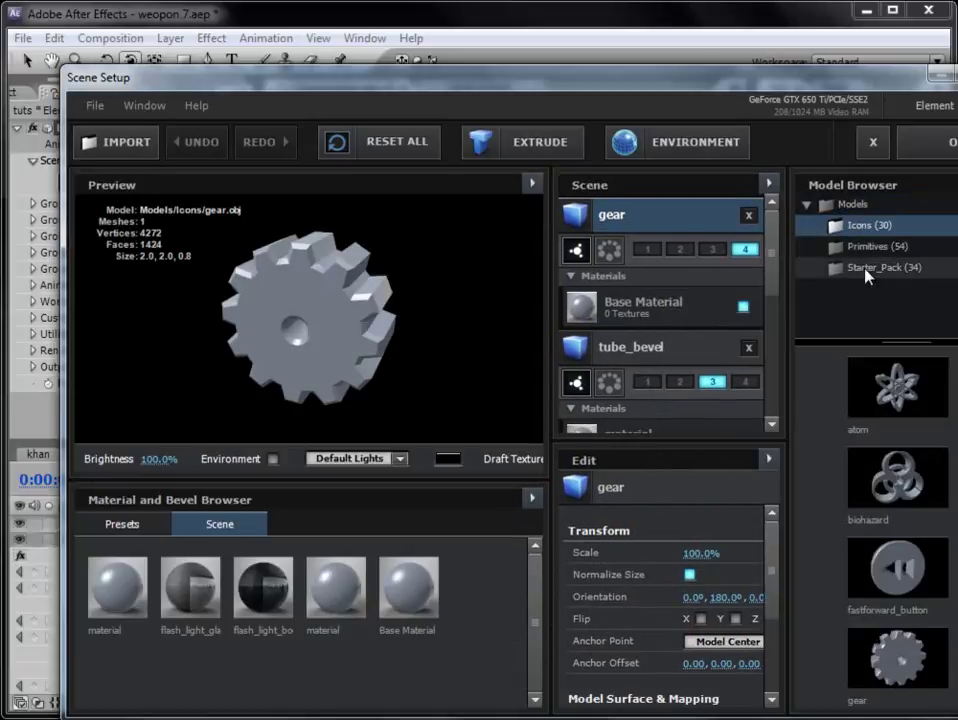
{"action": "left_click", "coordinate": [865, 250]}
{"action": "scroll", "coordinate": [897, 428], "scroll_direction": "down", "scroll_amount": 2}
{"action": "scroll", "coordinate": [897, 428], "scroll_direction": "up", "scroll_amount": 1}
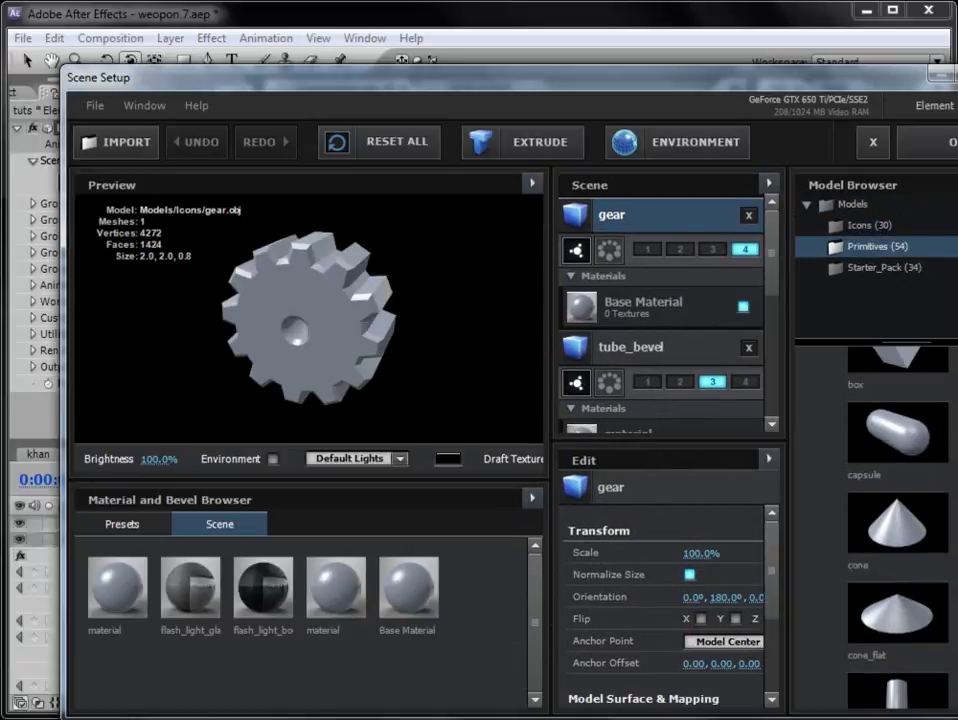
{"action": "left_click", "coordinate": [897, 428]}
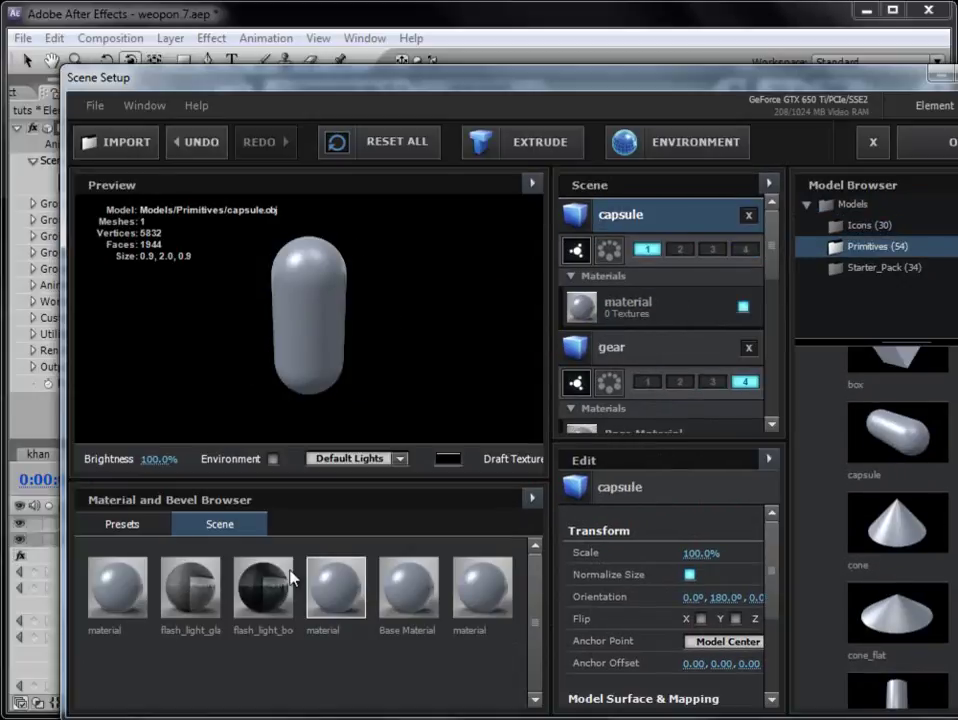
Apply the Gold_Basic material to the capsule, assign the capsule to group 5 and accept the scene.
{"action": "left_click", "coordinate": [137, 530]}
{"action": "scroll", "coordinate": [545, 600], "scroll_direction": "down", "scroll_amount": 2}
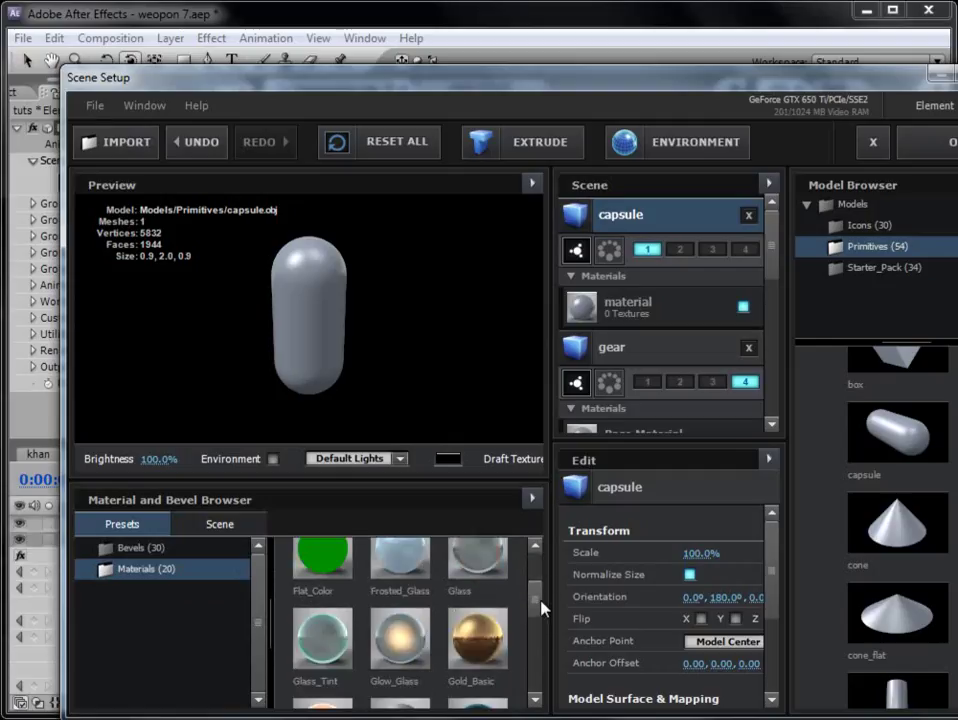
{"action": "left_click_drag", "start_coordinate": [508, 640], "coordinate": [295, 335]}
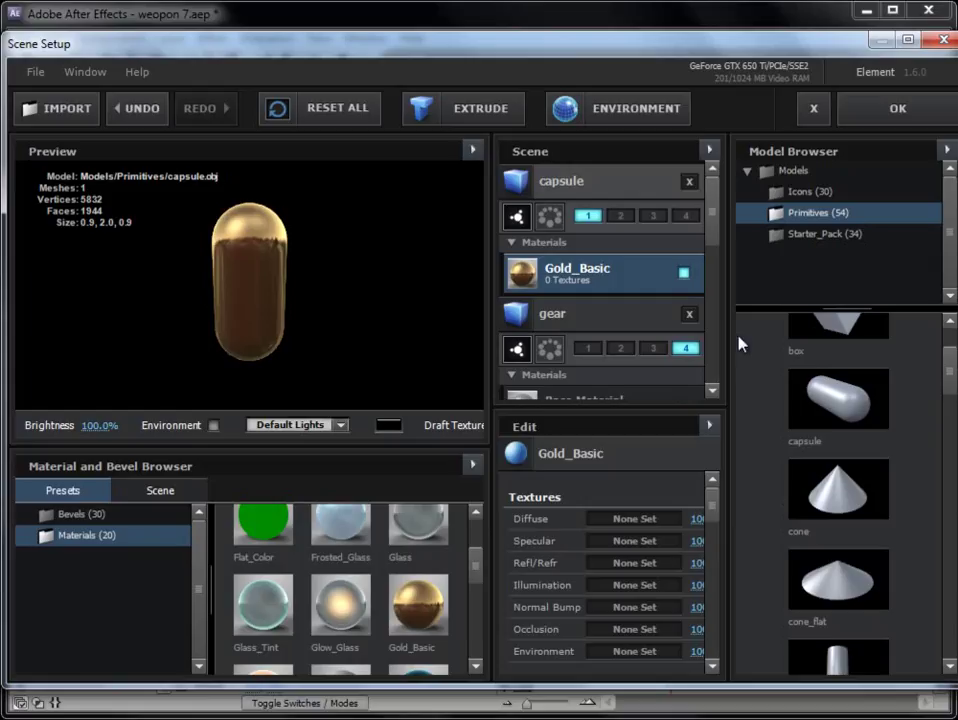
{"action": "left_click_drag", "start_coordinate": [724, 324], "coordinate": [761, 320]}
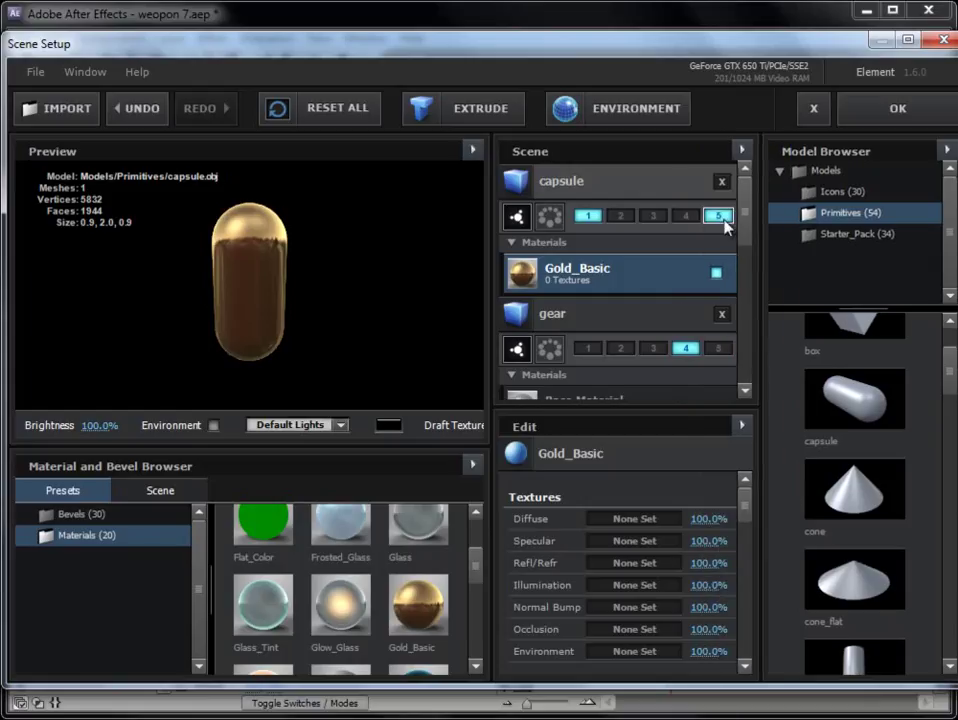
{"action": "left_click", "coordinate": [903, 109]}
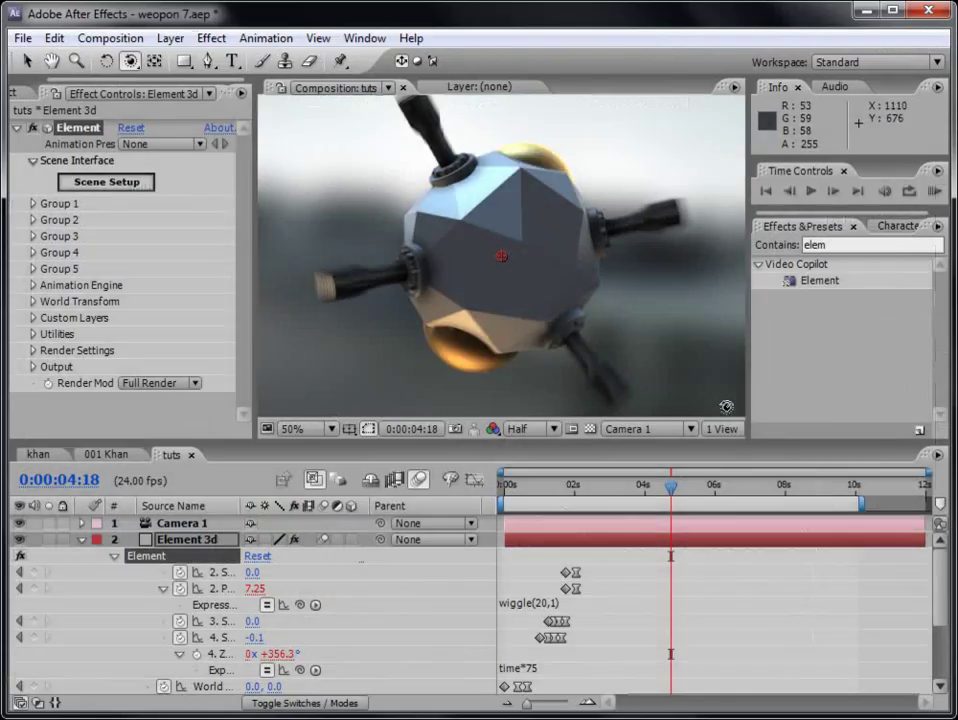
In Group 5's Particle Replicator, set the particle count to 6 and the replicator shape to Sphere.
{"action": "left_click", "coordinate": [33, 269]}
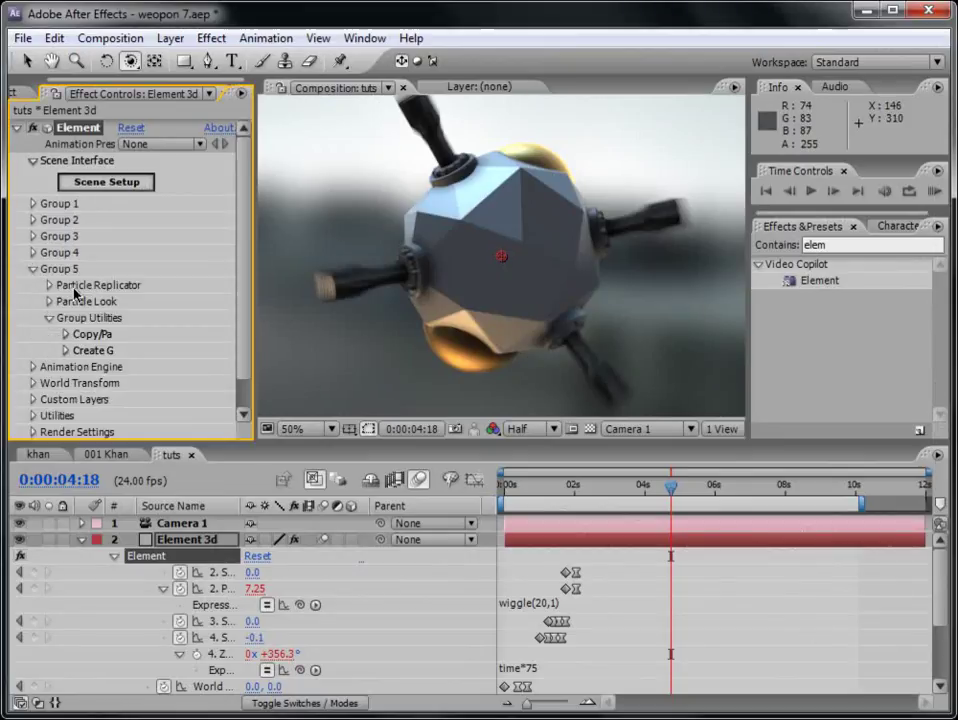
{"action": "left_click", "coordinate": [48, 285]}
{"action": "left_click", "coordinate": [124, 254]}
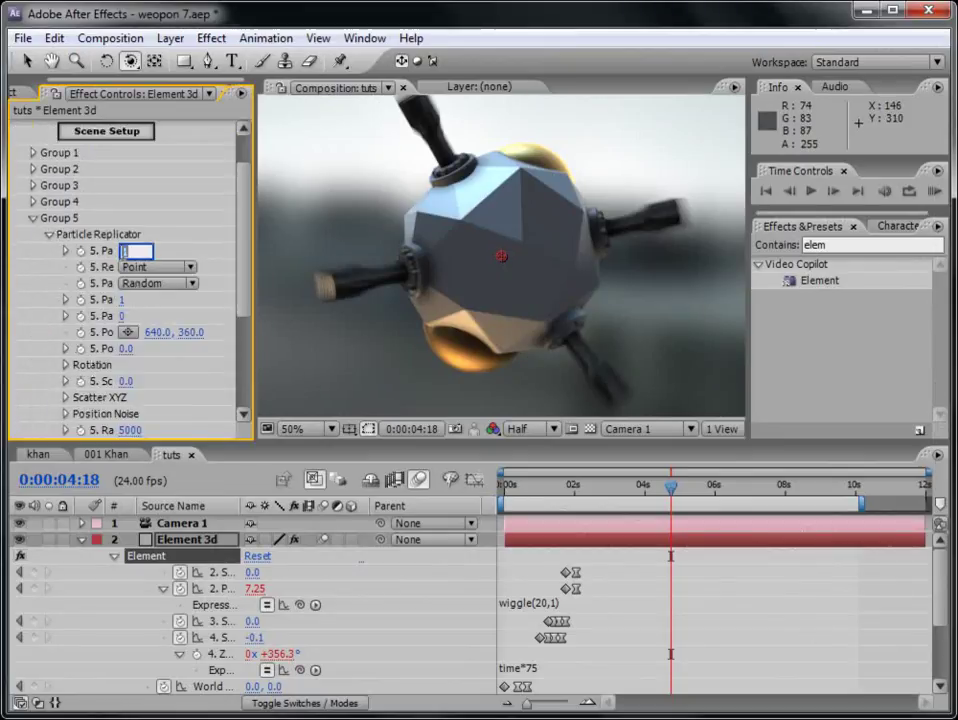
{"action": "left_click_drag", "start_coordinate": [242, 270], "coordinate": [310, 262]}
{"action": "left_click", "coordinate": [182, 266]}
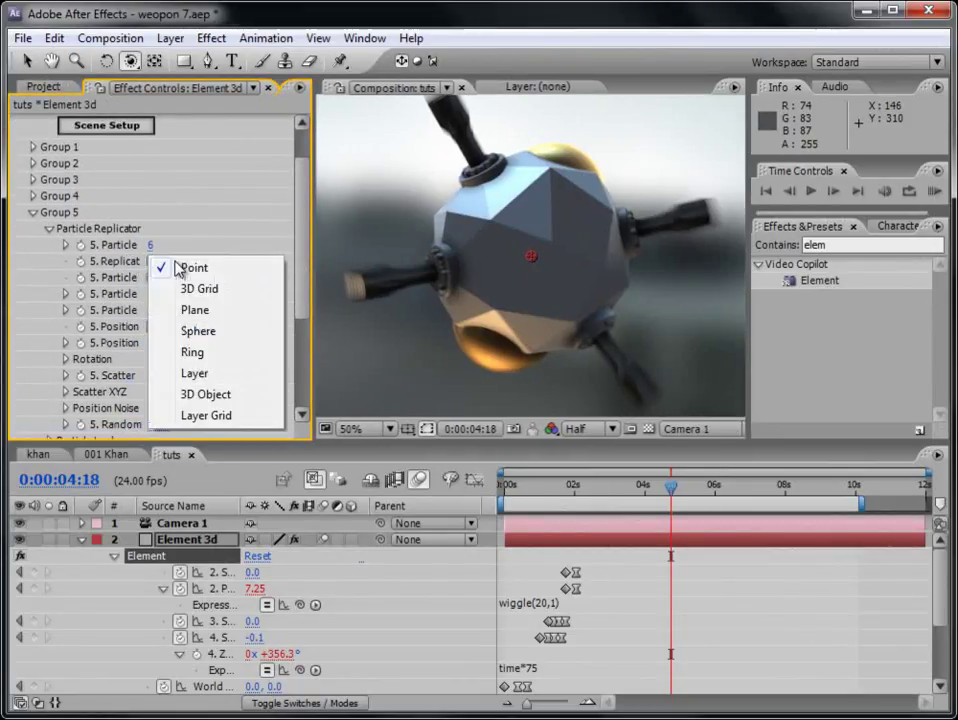
{"action": "left_click", "coordinate": [199, 332]}
Set Group 5's particle size to 2.00 in its Particle Look settings.
{"action": "scroll", "coordinate": [203, 331], "scroll_direction": "down", "scroll_amount": 3}
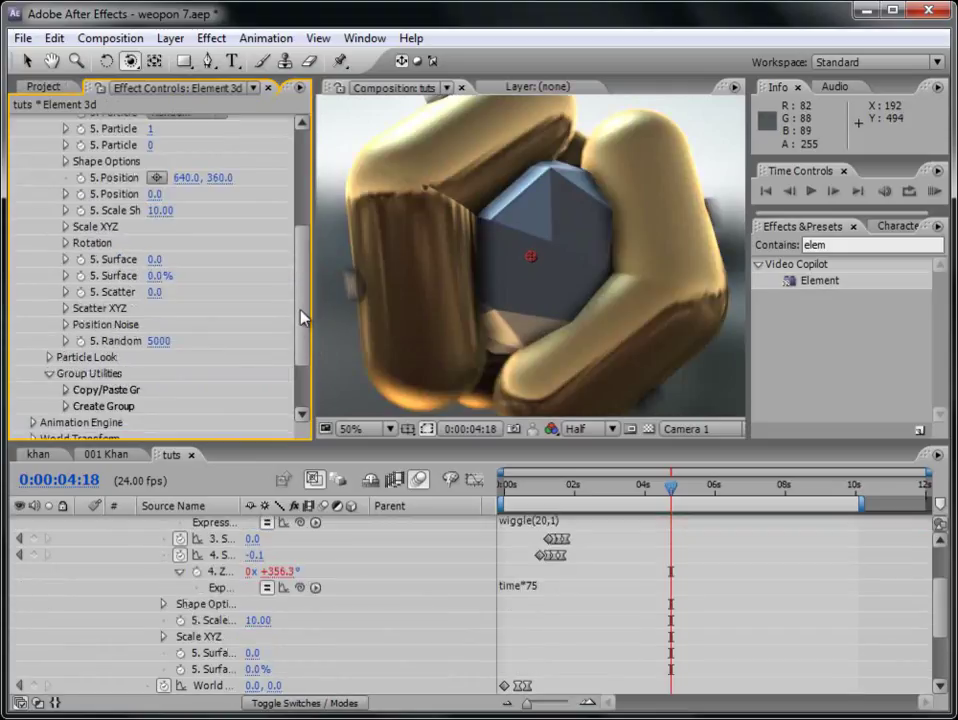
{"action": "scroll", "coordinate": [304, 318], "scroll_direction": "down", "scroll_amount": 2}
{"action": "left_click", "coordinate": [47, 323]}
{"action": "scroll", "coordinate": [50, 330], "scroll_direction": "down", "scroll_amount": 1}
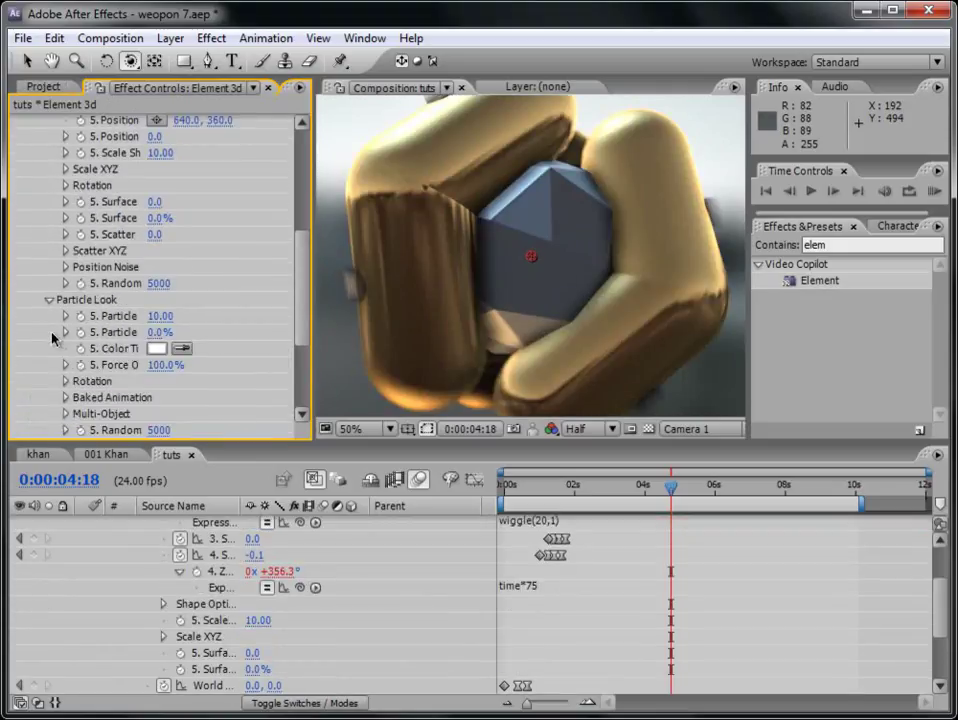
{"action": "left_click_drag", "start_coordinate": [160, 316], "coordinate": [143, 321]}
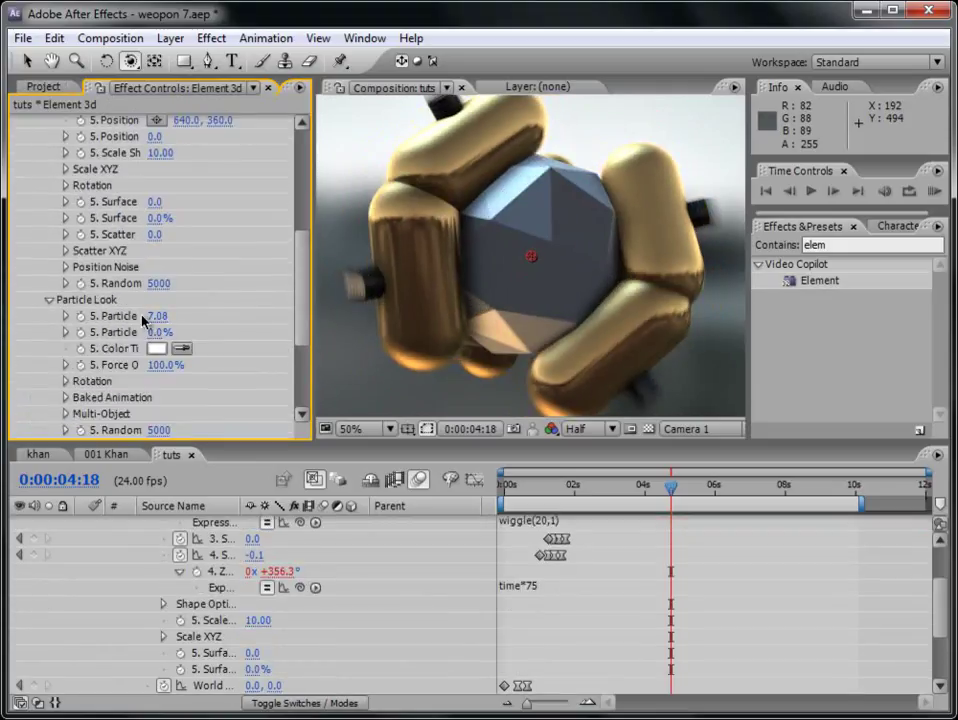
{"action": "left_click", "coordinate": [155, 316]}
{"action": "type", "text": "2"}
{"action": "key", "text": "Return"}
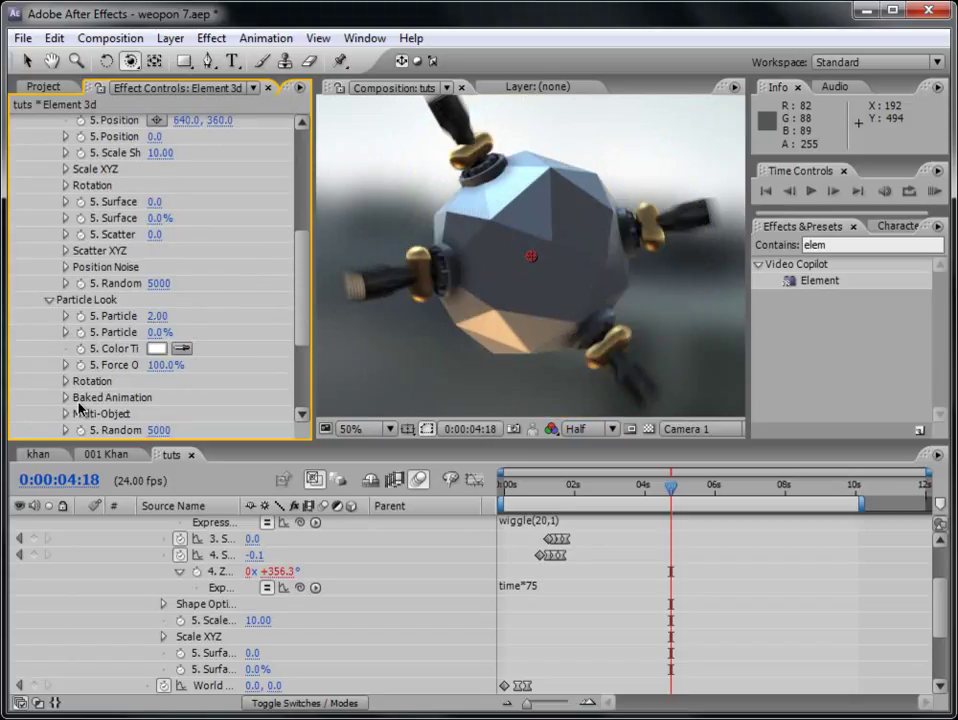
Set the X Rotation in Group 5's Particle Look to 90° so the capsules align with the gun barrels.
{"action": "left_click", "coordinate": [66, 381]}
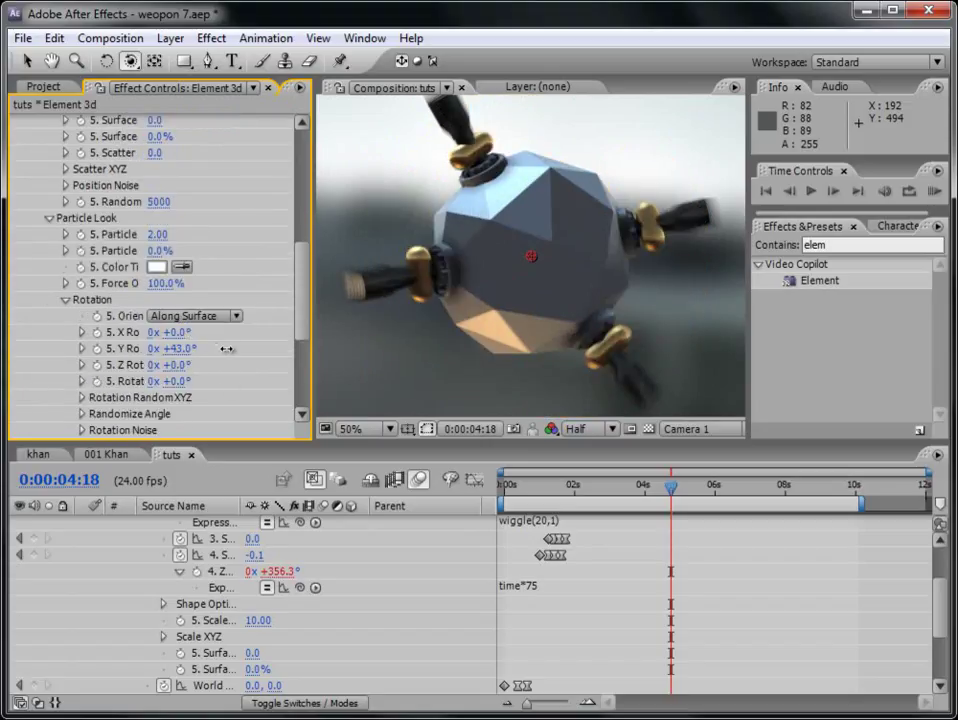
{"action": "key", "text": "ctrl+z"}
{"action": "left_click_drag", "start_coordinate": [175, 333], "coordinate": [228, 333]}
{"action": "left_click", "coordinate": [176, 333]}
{"action": "type", "text": "90"}
{"action": "key", "text": "Return"}
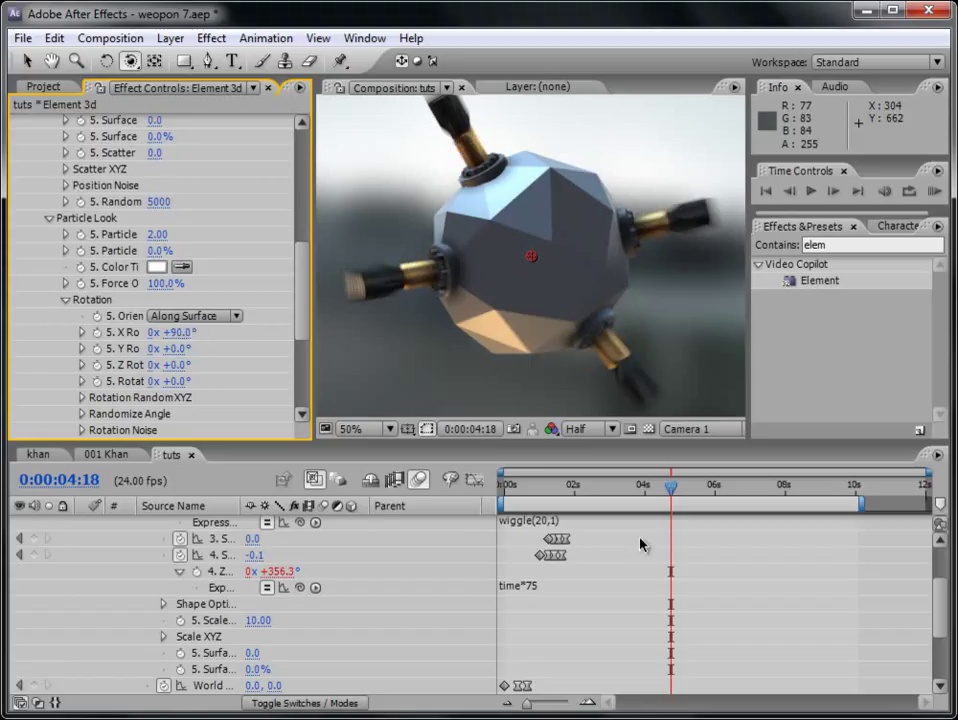
At 0:00:02:01, set Group 5's Surface Offset to -5.0, start keyframing it and reveal its keyframes in the timeline.
{"action": "left_click_drag", "start_coordinate": [942, 641], "coordinate": [953, 567]}
{"action": "left_click_drag", "start_coordinate": [555, 486], "coordinate": [577, 497]}
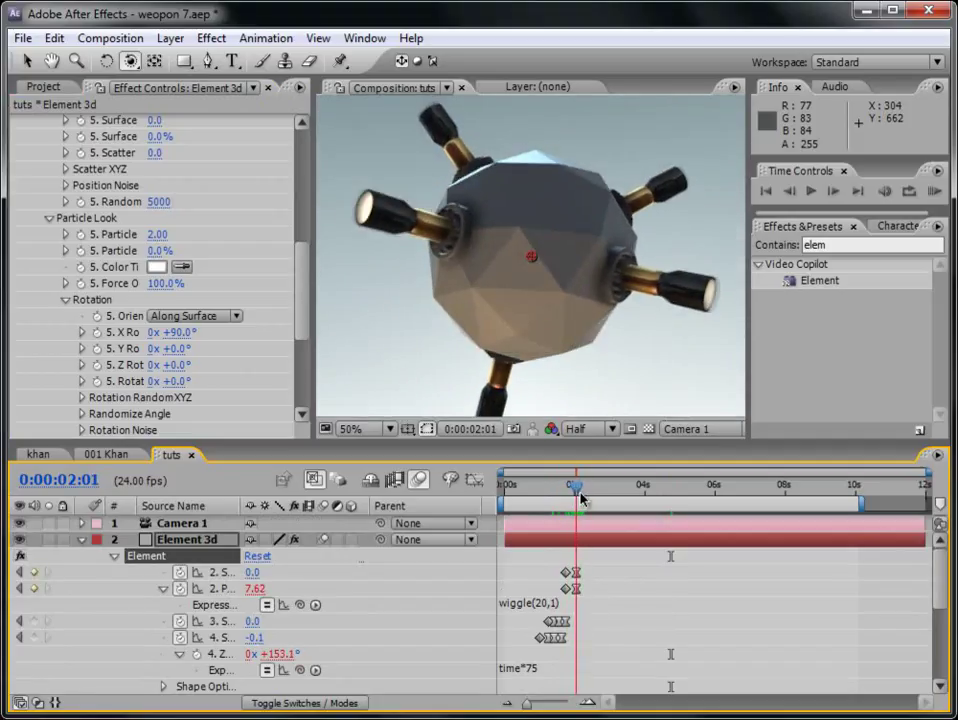
{"action": "left_click_drag", "start_coordinate": [302, 323], "coordinate": [314, 284]}
{"action": "left_click_drag", "start_coordinate": [141, 224], "coordinate": [121, 224]}
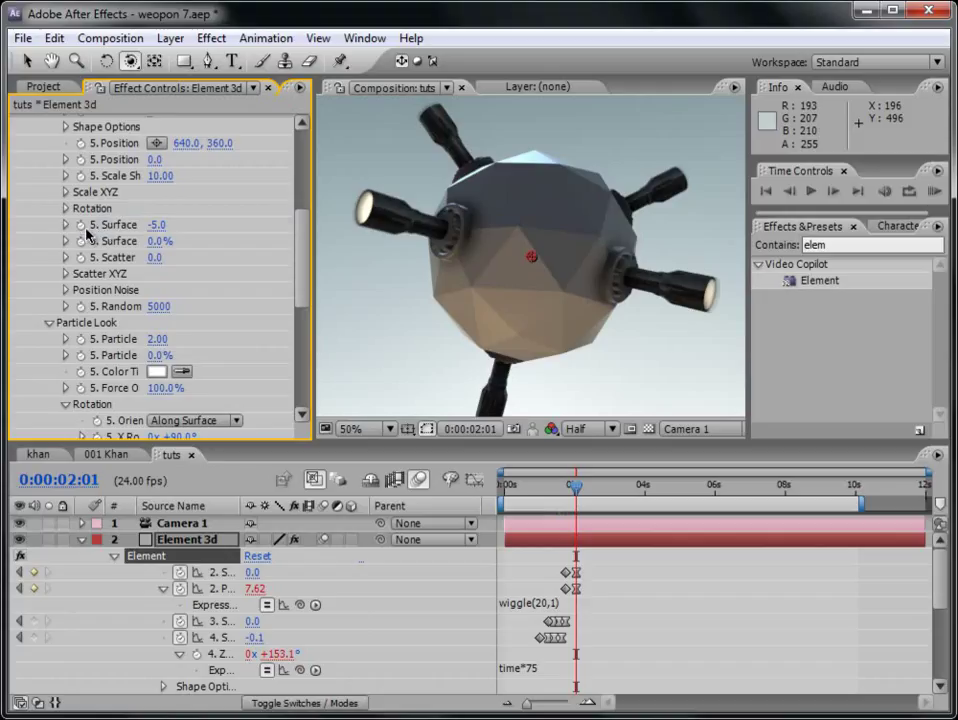
{"action": "left_click", "coordinate": [83, 227]}
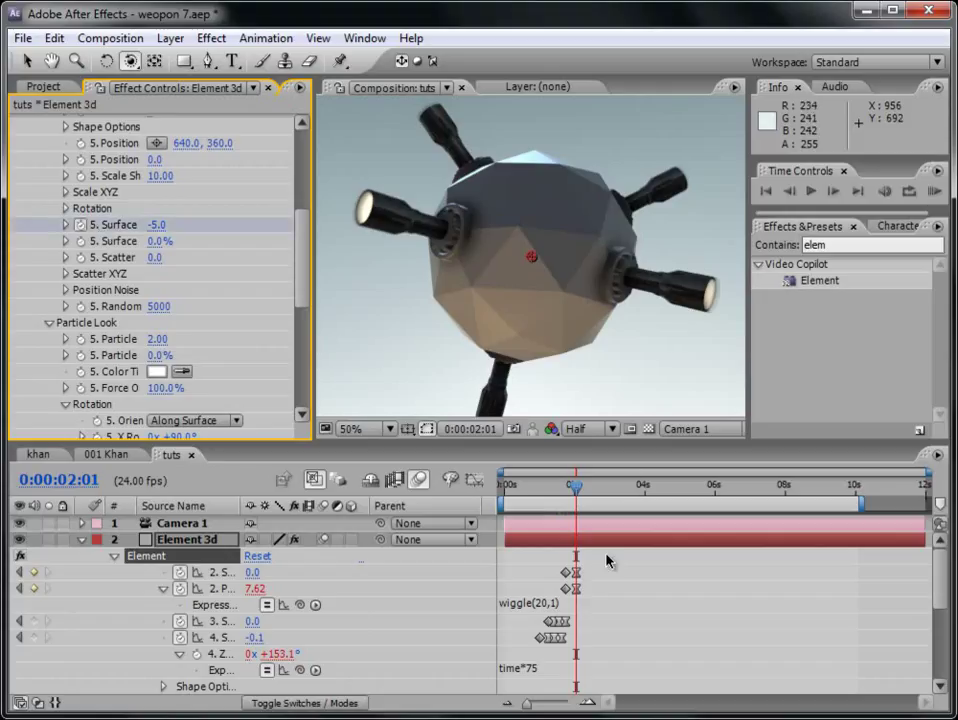
{"action": "key", "text": "u"}
{"action": "key", "text": "u"}
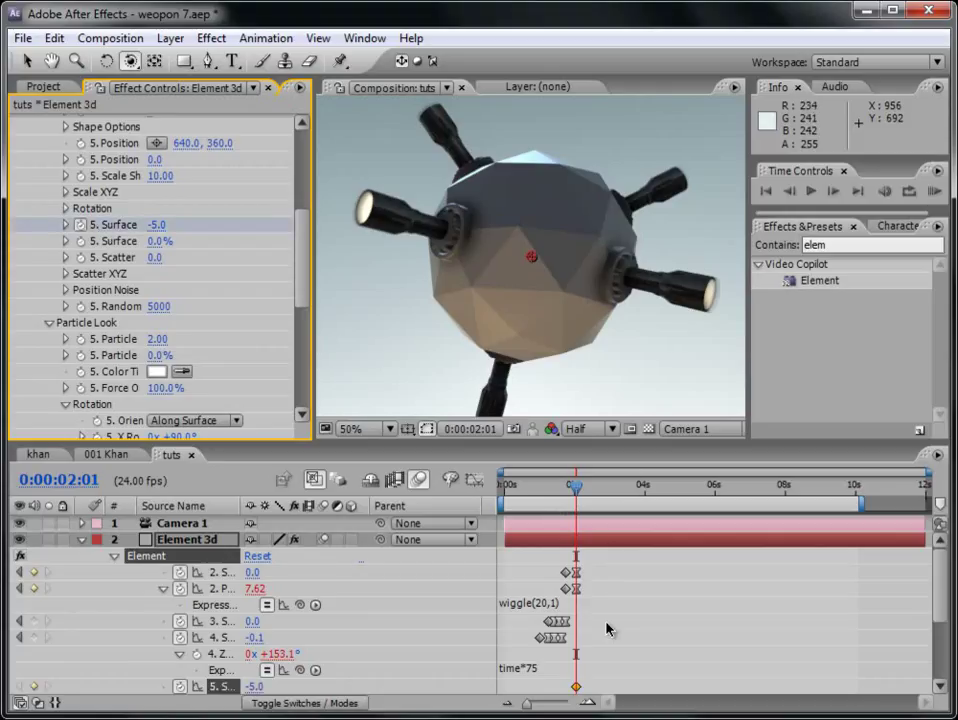
Keyframe Group 5's Surface Offset at about -0.1 at 0:00:02:09 and about 157.7 at 0:00:02:20.
{"action": "scroll", "coordinate": [948, 590], "scroll_direction": "down", "scroll_amount": 1}
{"action": "left_click", "coordinate": [588, 490]}
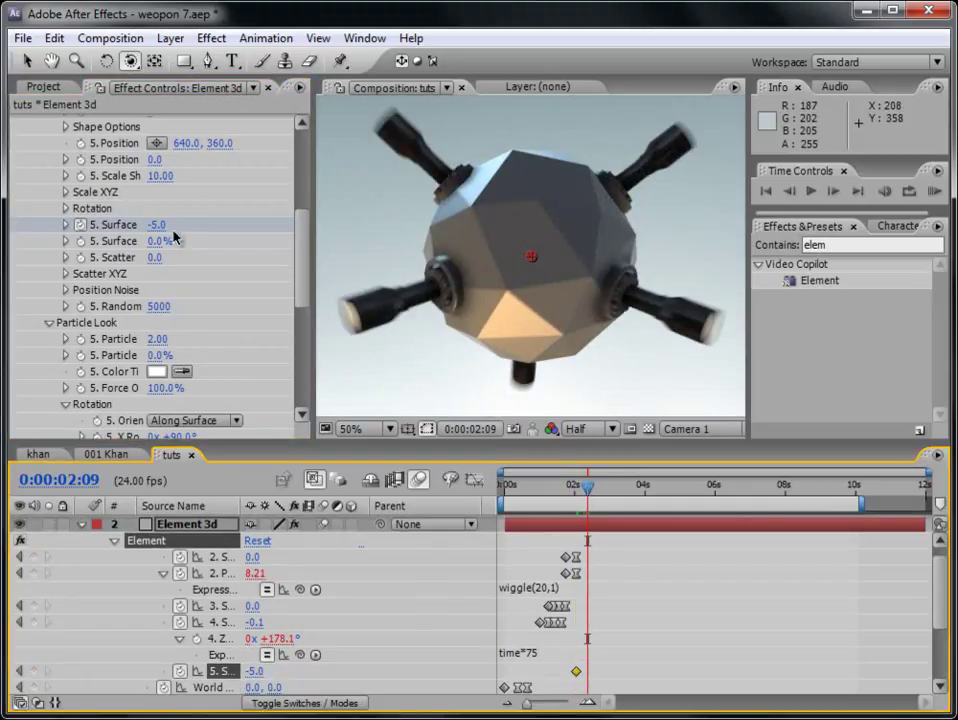
{"action": "left_click_drag", "start_coordinate": [156, 224], "coordinate": [206, 227]}
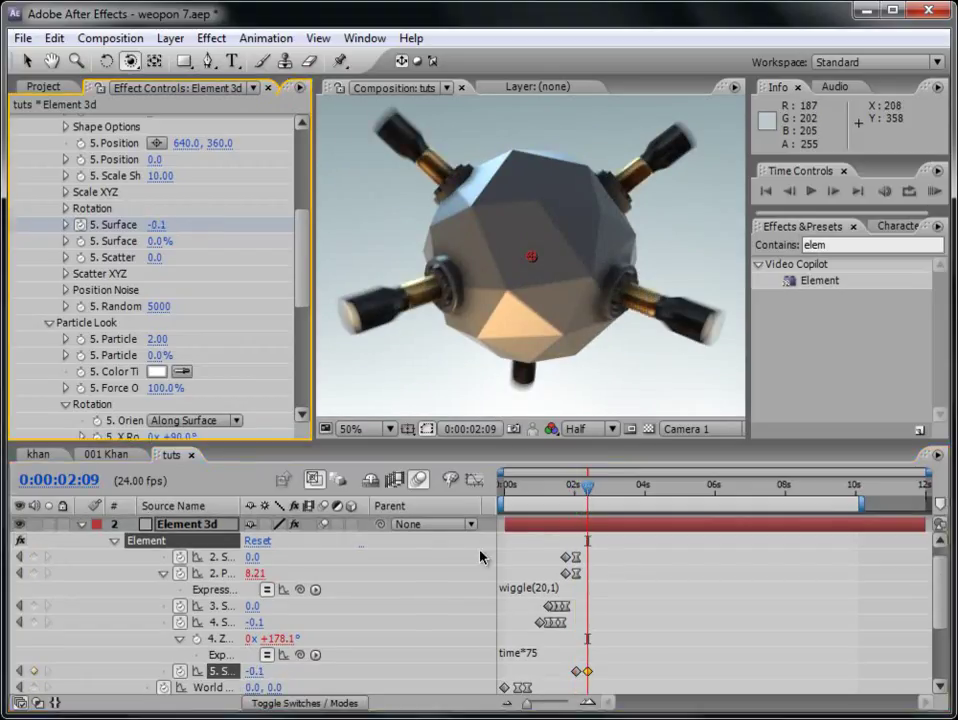
{"action": "left_click_drag", "start_coordinate": [587, 489], "coordinate": [604, 491]}
{"action": "left_click_drag", "start_coordinate": [155, 226], "coordinate": [493, 260]}
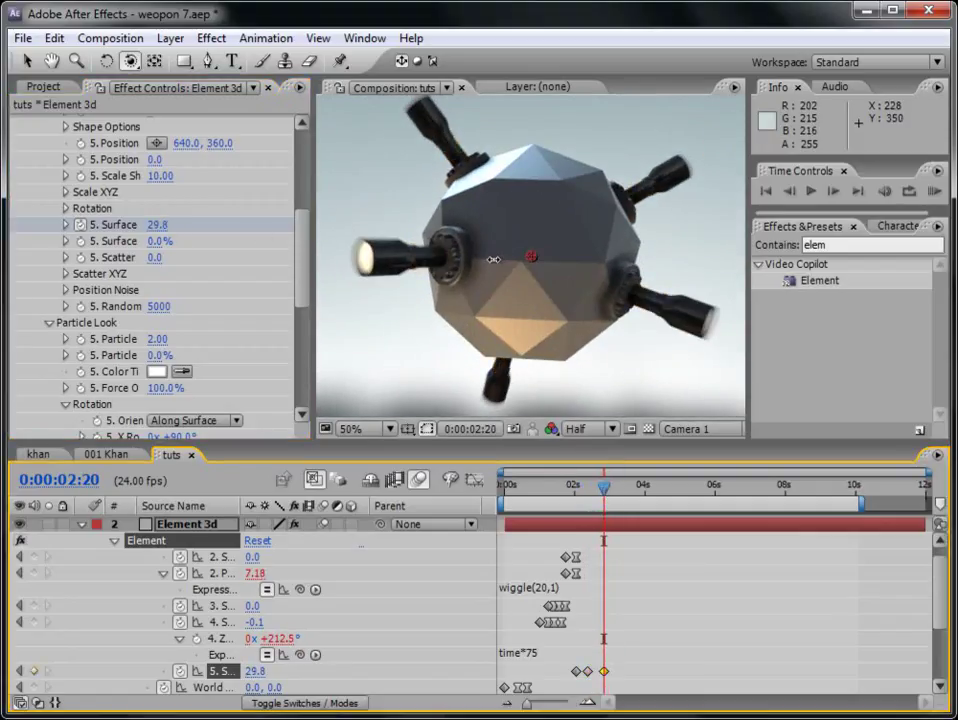
{"action": "left_click_drag", "start_coordinate": [160, 225], "coordinate": [350, 168]}
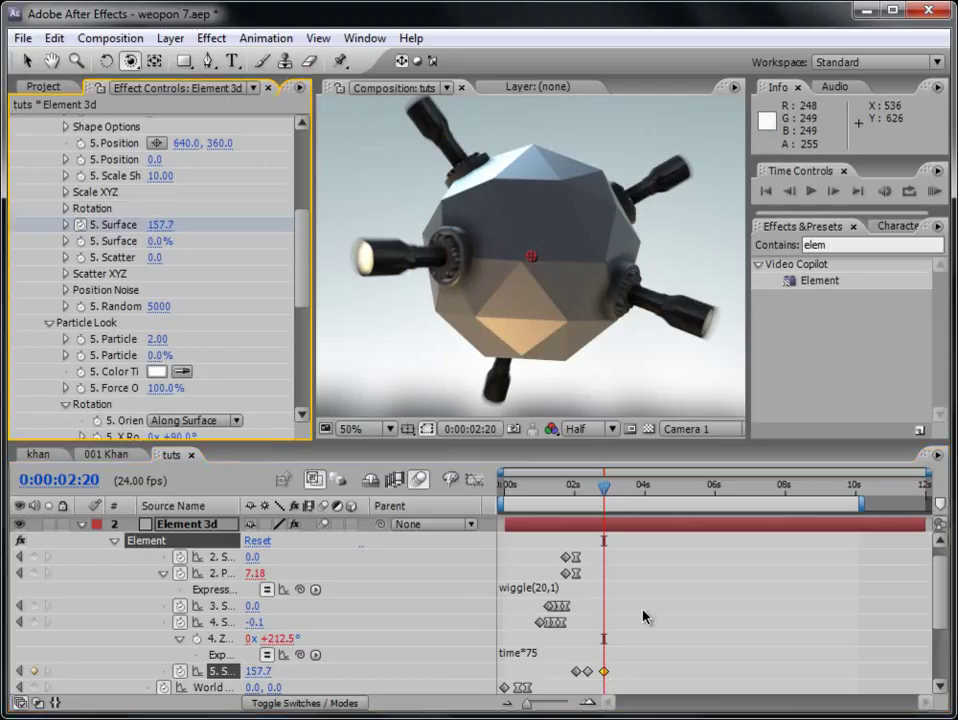
Apply easy ease to only the 0:00:02:09 Surface Offset keyframe, keeping the 0:00:02:20 one linear, and preview the firing animation.
{"action": "left_click", "coordinate": [588, 671], "text": "shift"}
{"action": "right_click", "coordinate": [589, 672]}
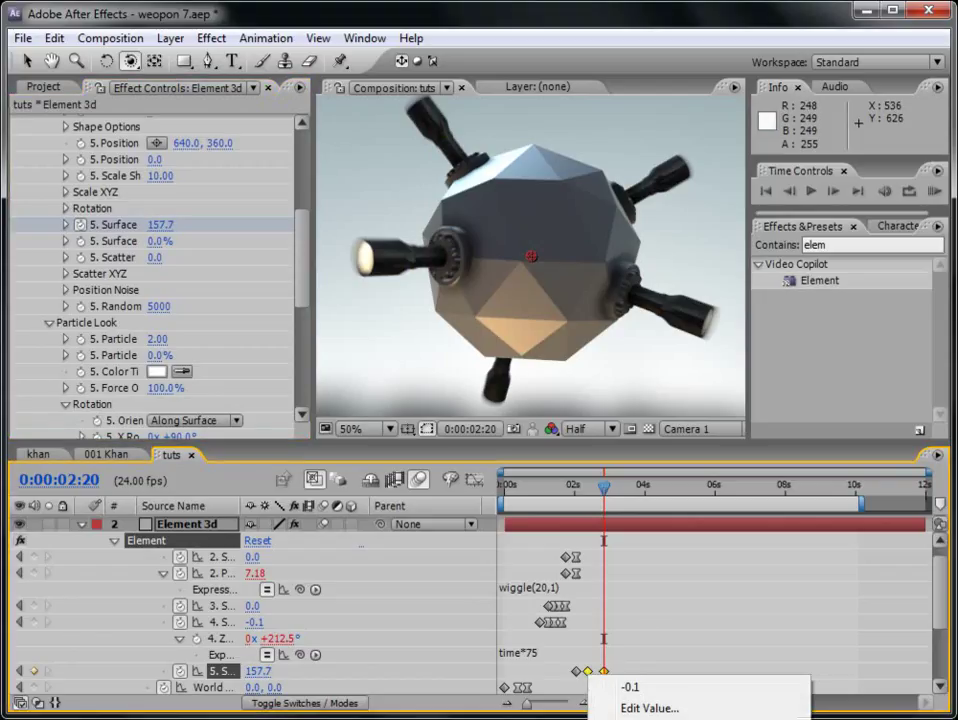
{"action": "key", "text": "F9"}
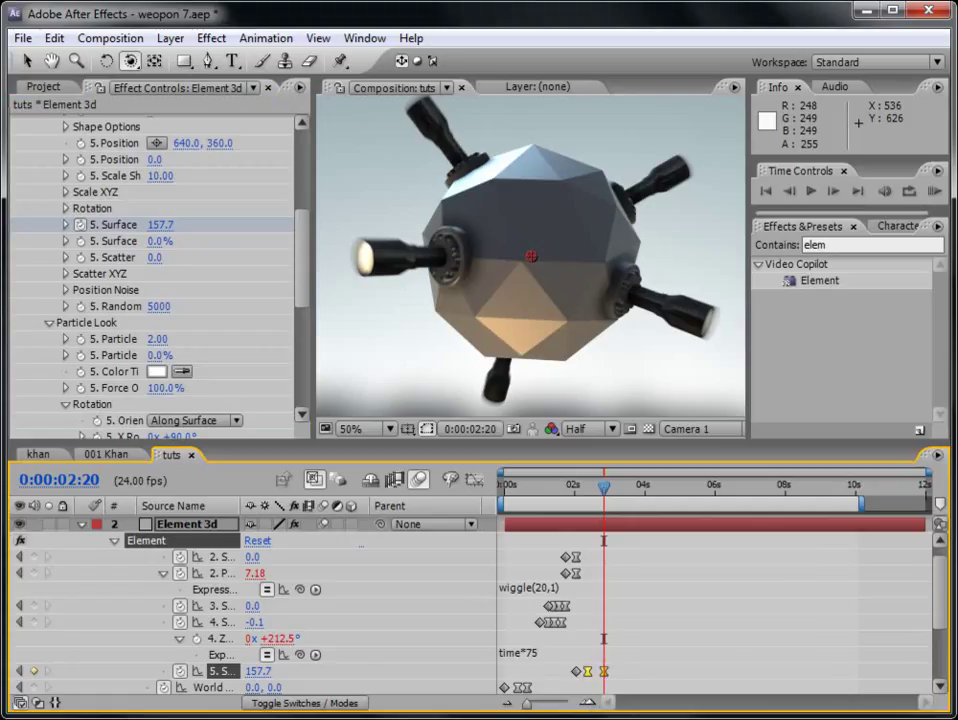
{"action": "left_click", "coordinate": [604, 671], "text": "ctrl"}
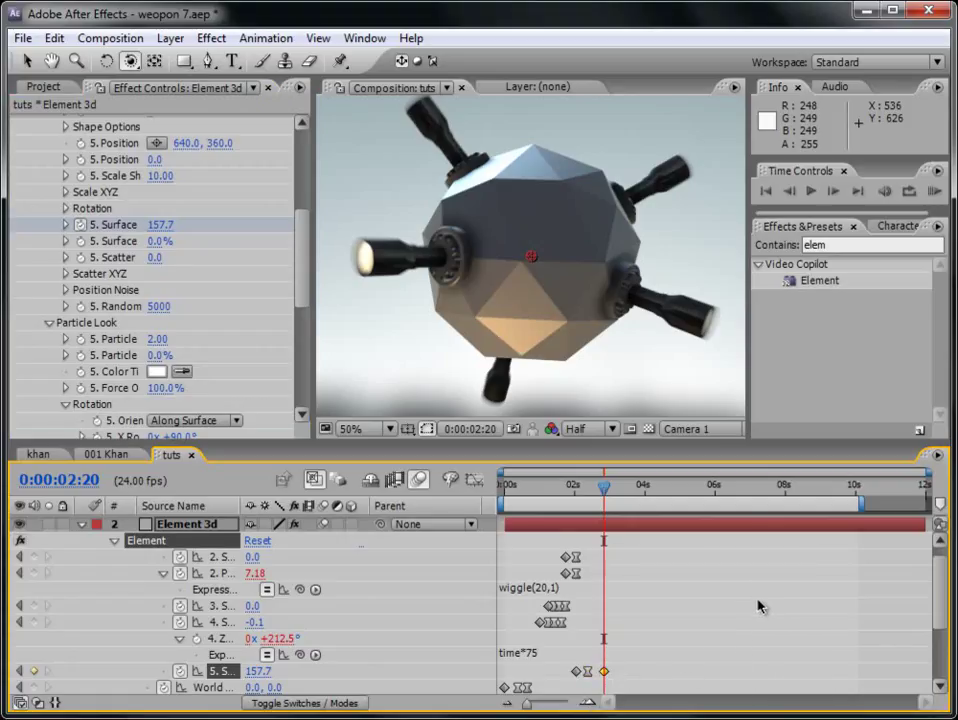
{"action": "left_click", "coordinate": [935, 191]}
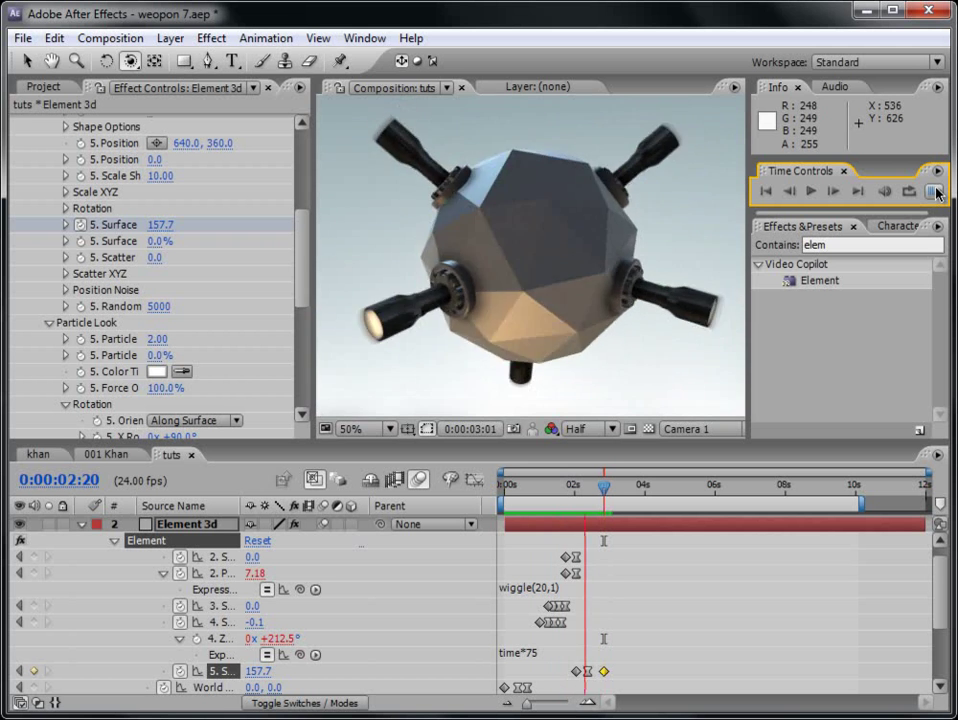
{"action": "left_click", "coordinate": [780, 325]}
{"action": "left_click_drag", "start_coordinate": [572, 488], "coordinate": [599, 495]}
{"action": "left_click", "coordinate": [599, 494]}
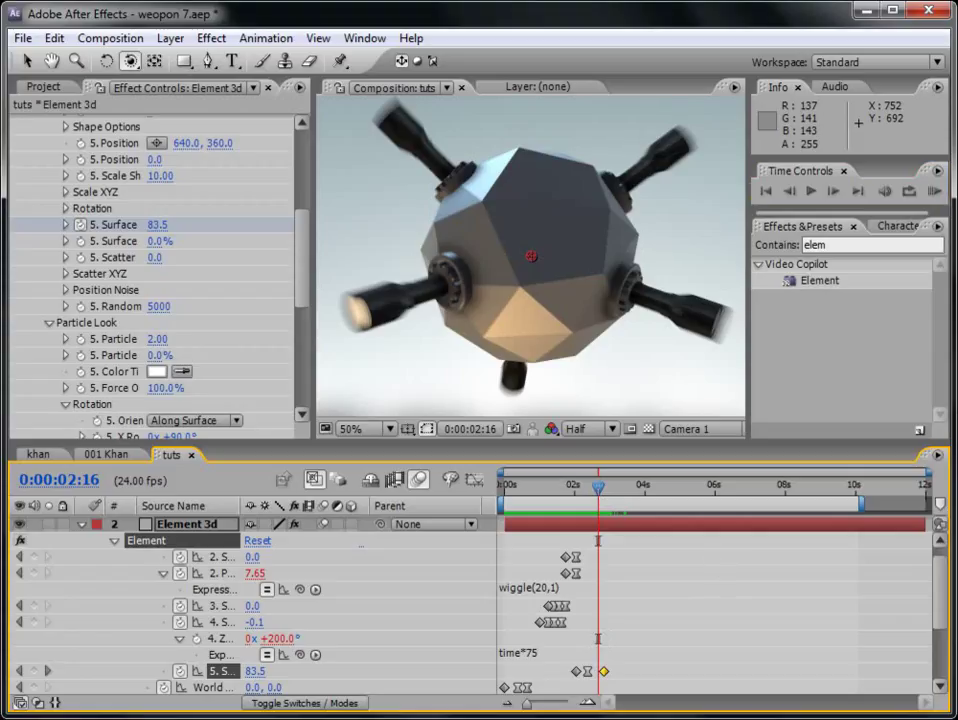
Add the expression loopOut("cycle") to Group 5's Surface Offset so the firing motion repeats.
{"action": "left_click", "coordinate": [628, 671]}
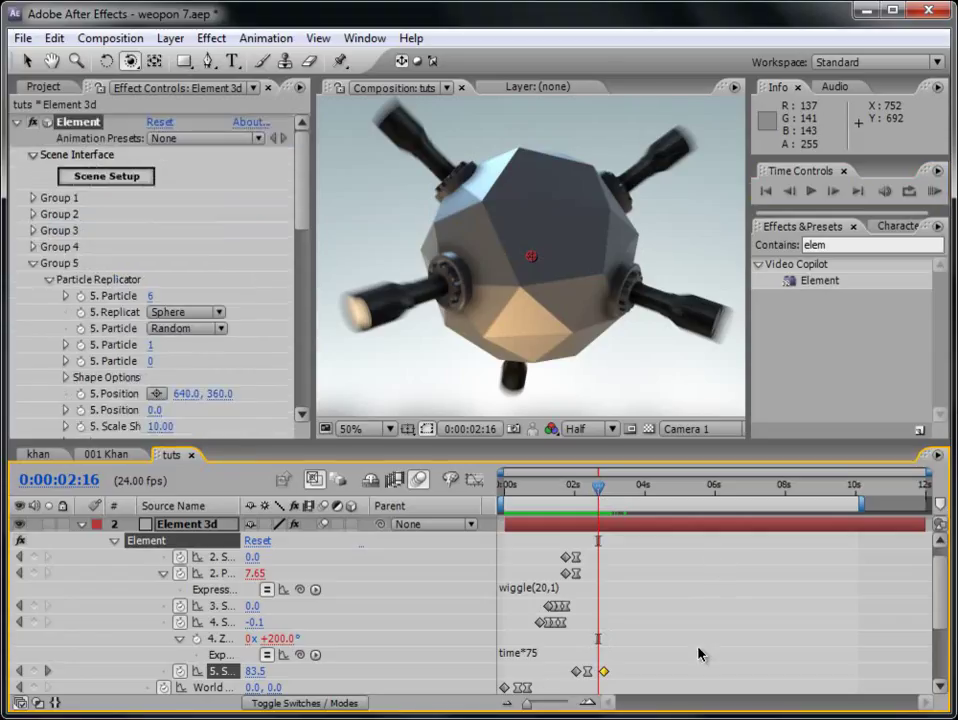
{"action": "left_click", "coordinate": [180, 672], "text": "alt"}
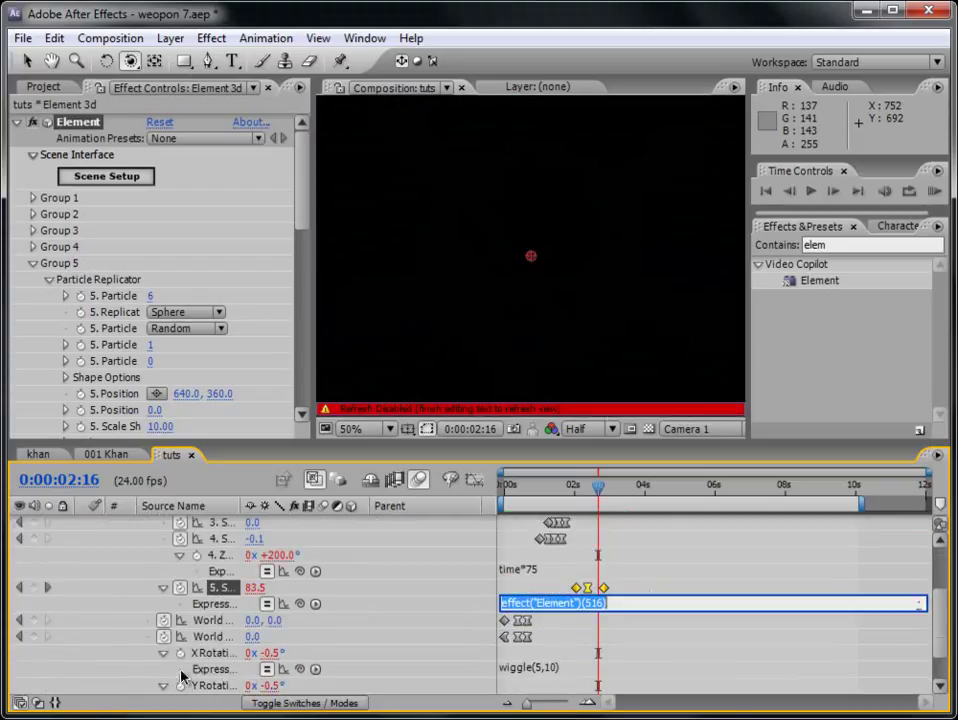
{"action": "key", "text": "BackSpace"}
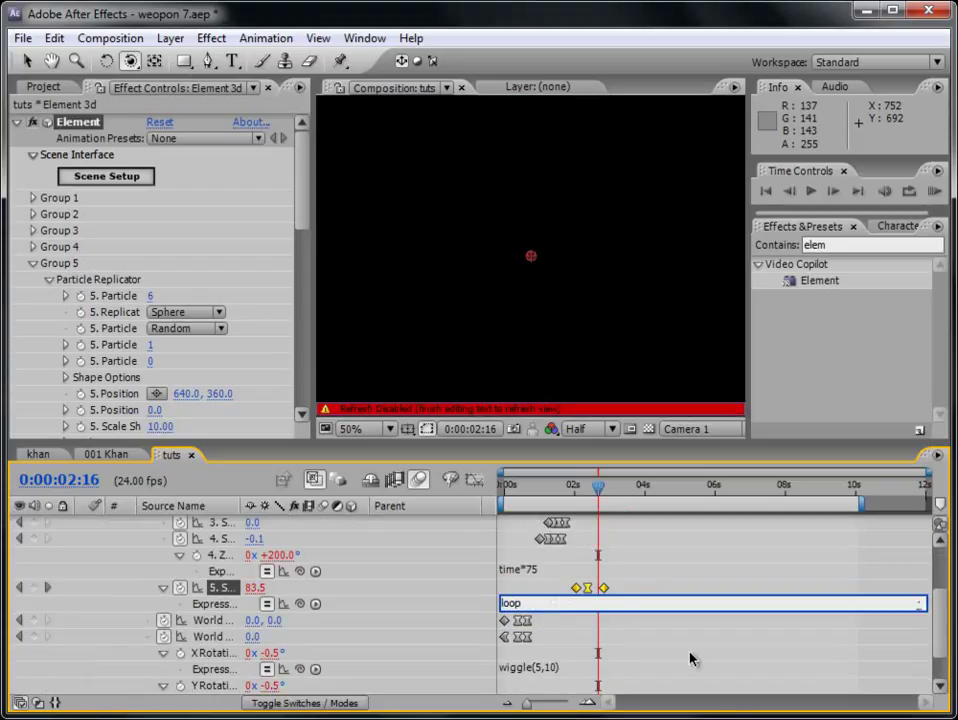
{"action": "type", "text": "loopOut(\"cycle\")"}
{"action": "left_click", "coordinate": [690, 658]}
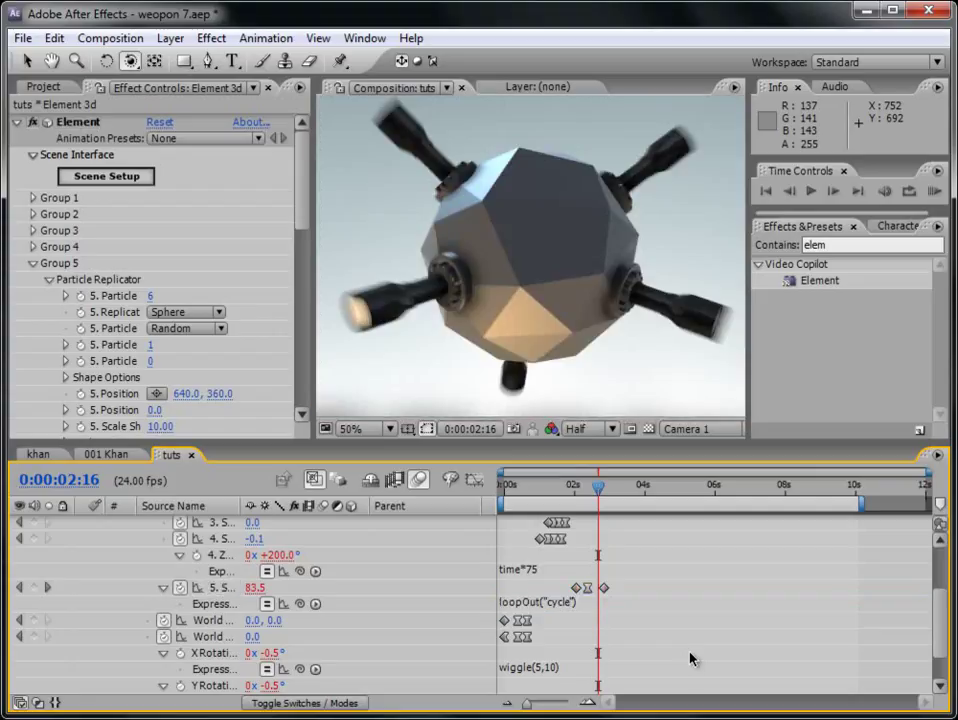
Enlarge the composition view and run a RAM preview of the looping firing animation.
{"action": "left_click_drag", "start_coordinate": [320, 441], "coordinate": [320, 539]}
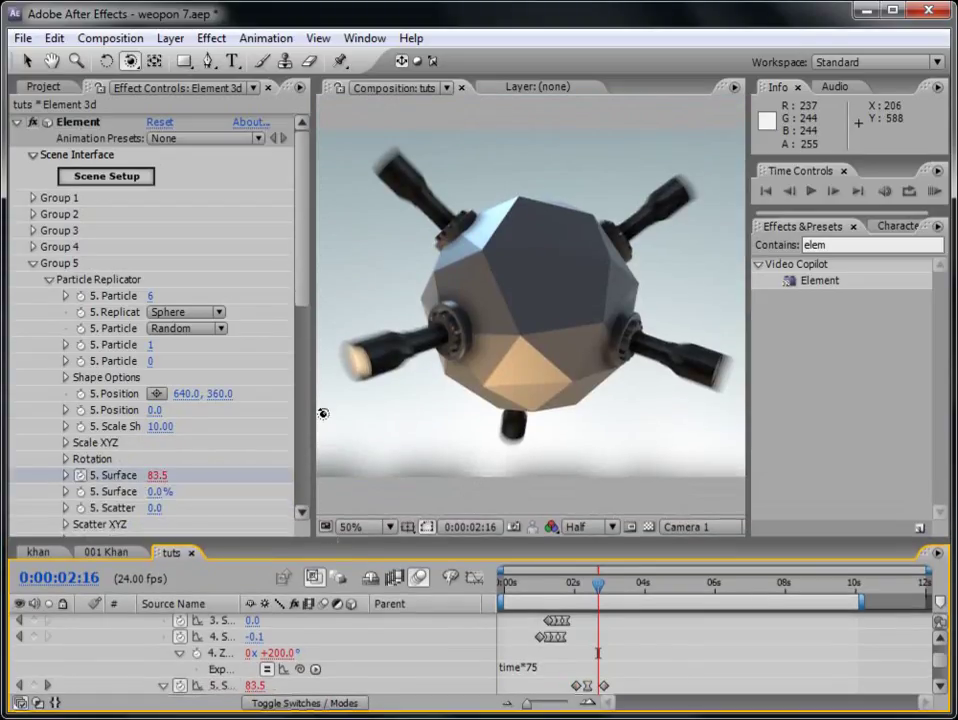
{"action": "left_click_drag", "start_coordinate": [312, 403], "coordinate": [47, 403]}
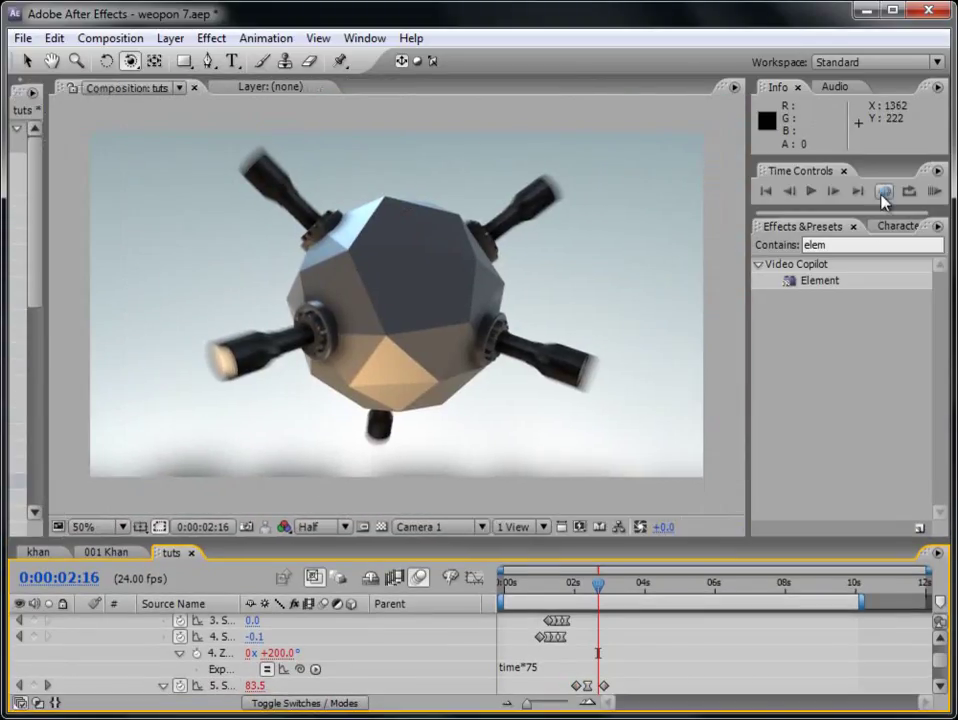
{"action": "left_click", "coordinate": [934, 192]}
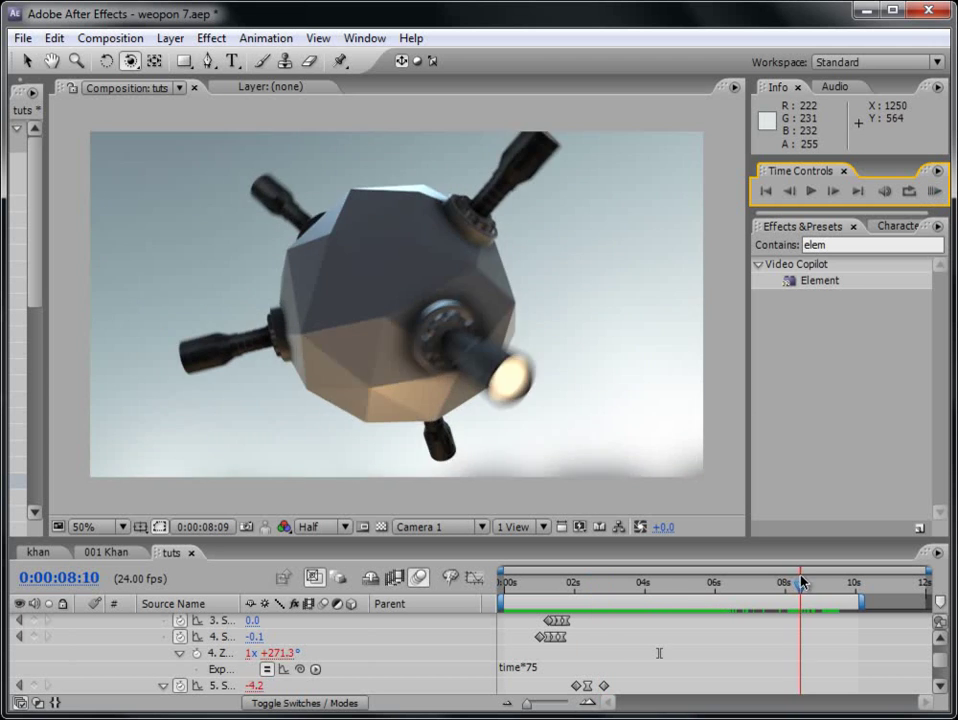
At 0:00:06:08, set Group 5's Particle Look size to 1.67 so the bullets fit inside the barrels.
{"action": "left_click", "coordinate": [682, 594]}
{"action": "left_click_drag", "start_coordinate": [682, 594], "coordinate": [727, 590]}
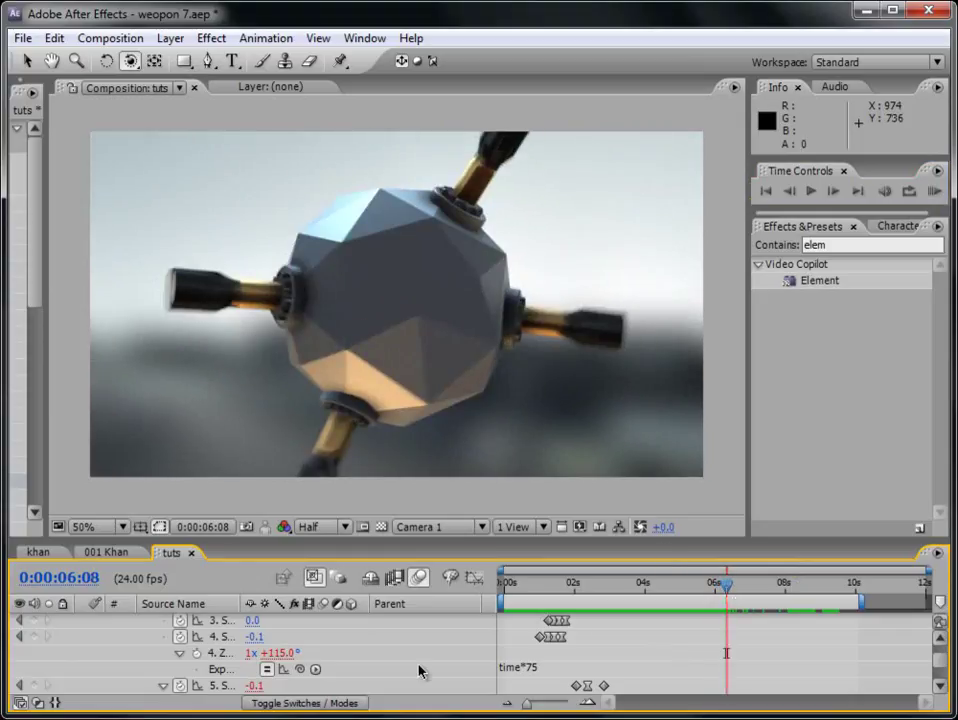
{"action": "left_click_drag", "start_coordinate": [47, 381], "coordinate": [314, 368]}
{"action": "left_click", "coordinate": [306, 276]}
{"action": "left_click_drag", "start_coordinate": [306, 276], "coordinate": [295, 380]}
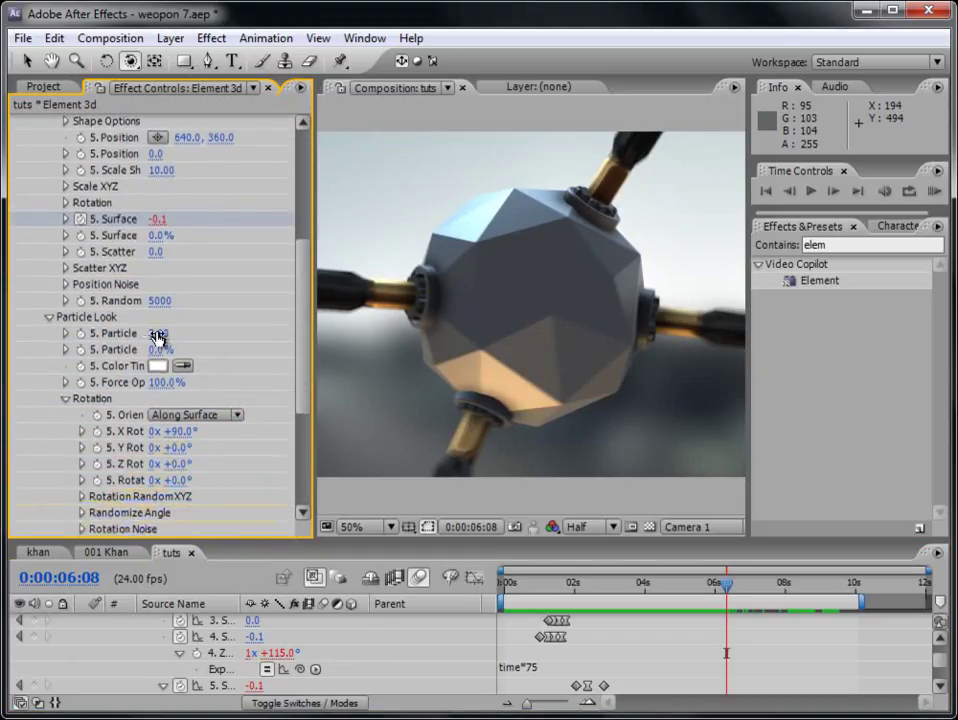
{"action": "mouse_move", "coordinate": [160, 340]}
{"action": "left_mouse_down"}
{"action": "mouse_move", "coordinate": [131, 338]}
{"action": "mouse_move", "coordinate": [157, 333]}
{"action": "left_mouse_up"}
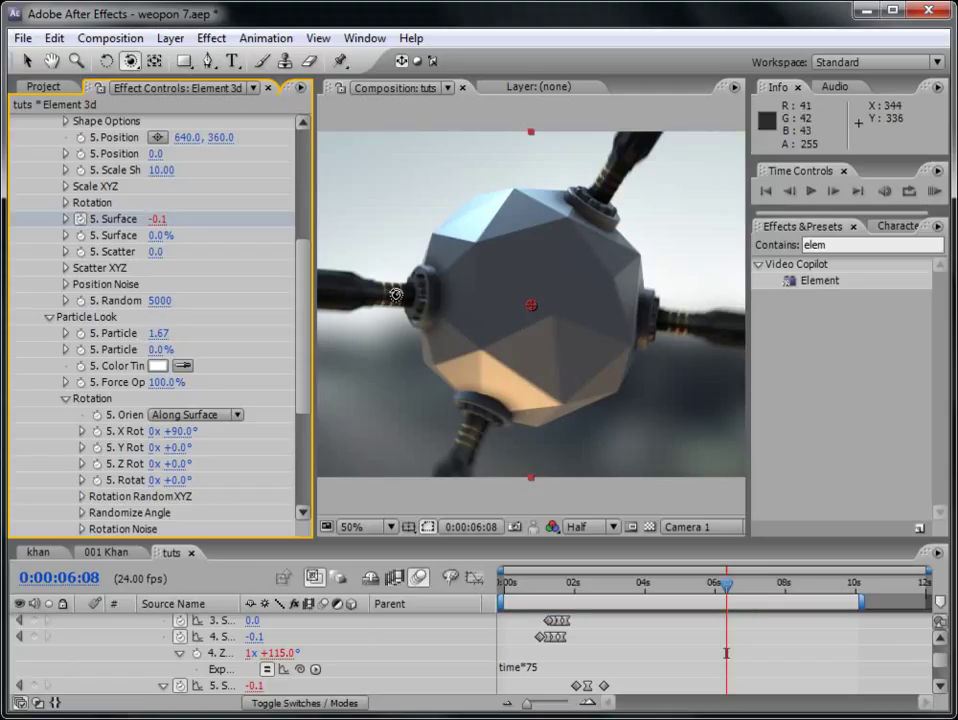
Collapse the Element 3d layer's properties, run a RAM preview and examine the shots up to 0:00:08:18.
{"action": "left_click_drag", "start_coordinate": [761, 540], "coordinate": [756, 477]}
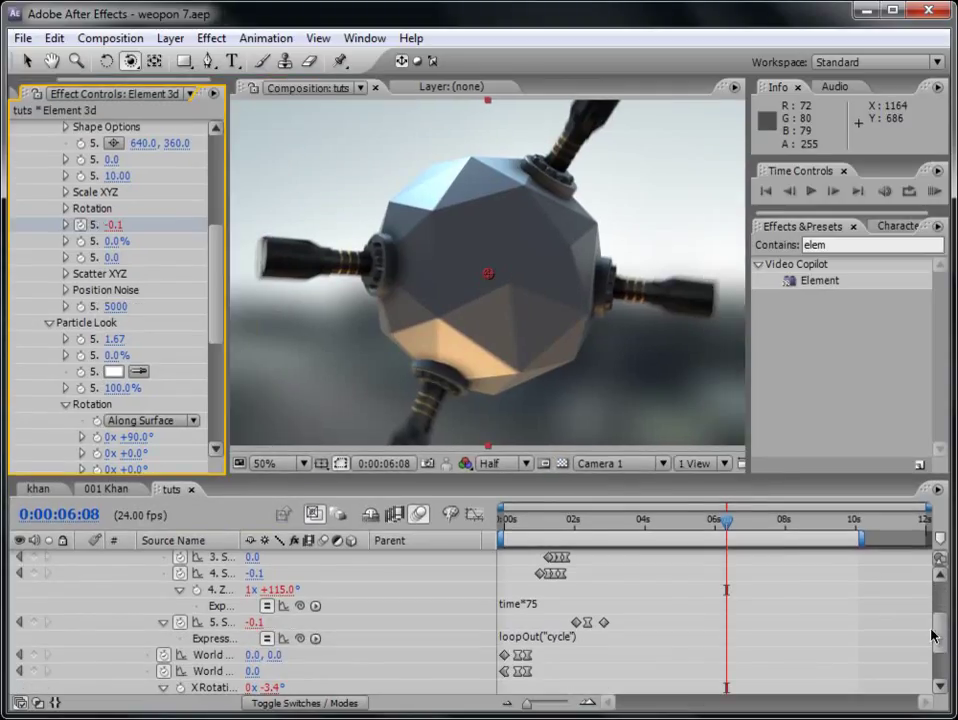
{"action": "left_click_drag", "start_coordinate": [938, 632], "coordinate": [942, 548]}
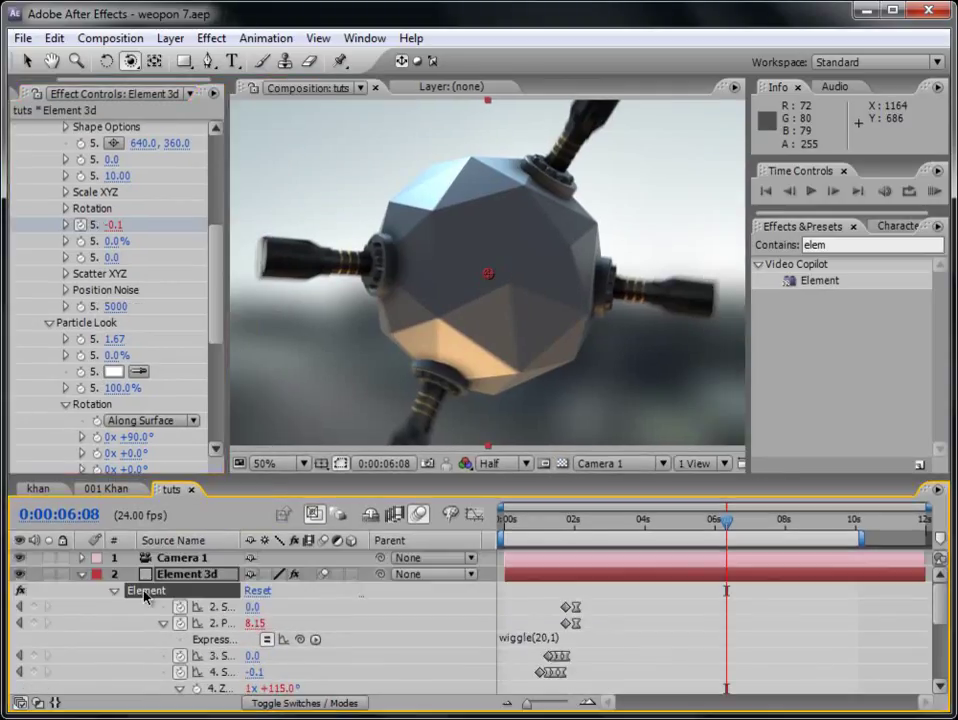
{"action": "left_click", "coordinate": [80, 576]}
{"action": "left_click", "coordinate": [934, 192]}
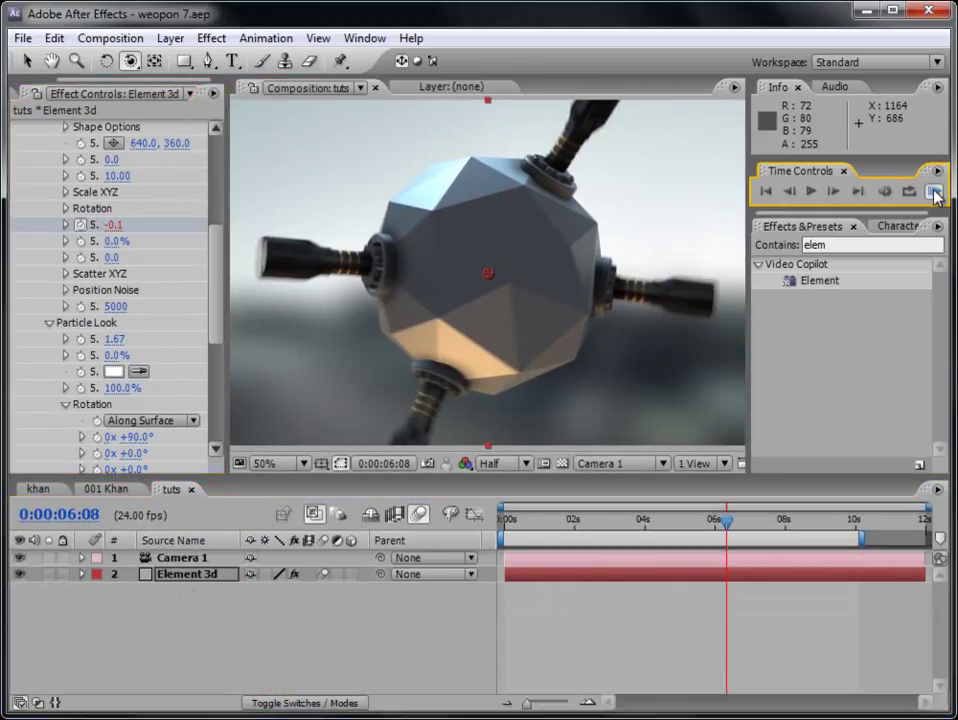
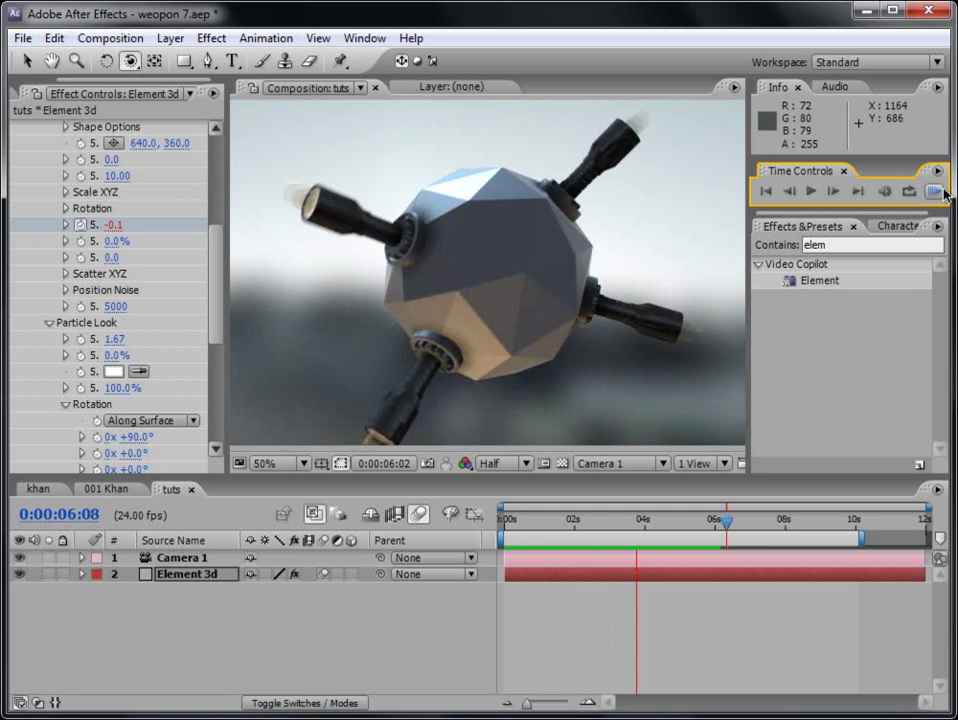
{"action": "left_click", "coordinate": [583, 520]}
{"action": "left_click_drag", "start_coordinate": [583, 520], "coordinate": [813, 539]}
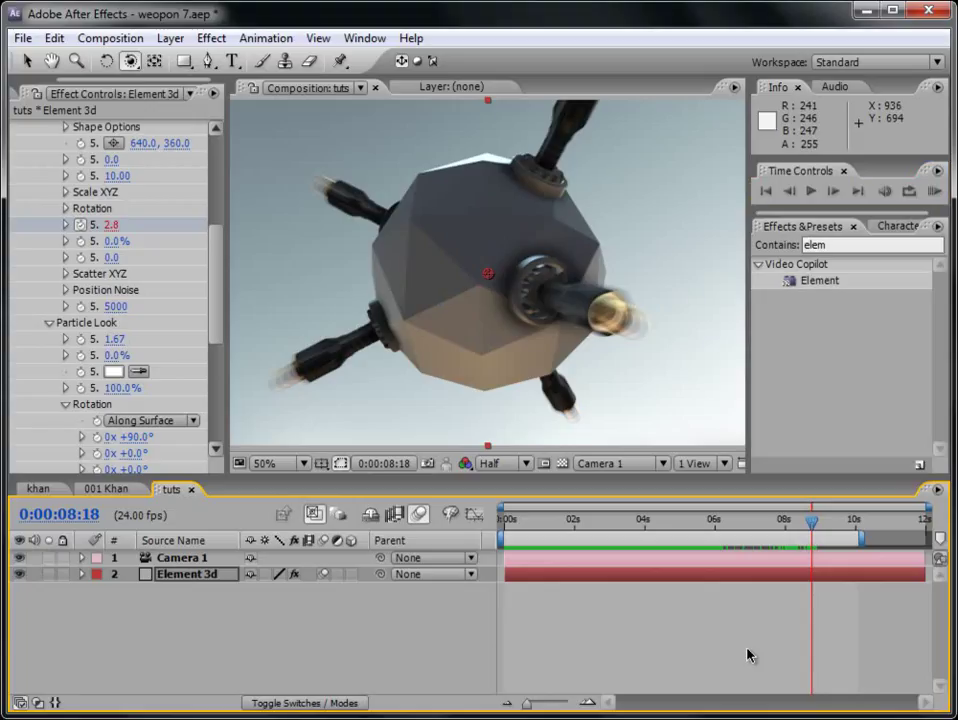
Create a new composition that contains the tuts composition as a layer.
{"action": "left_click", "coordinate": [220, 176]}
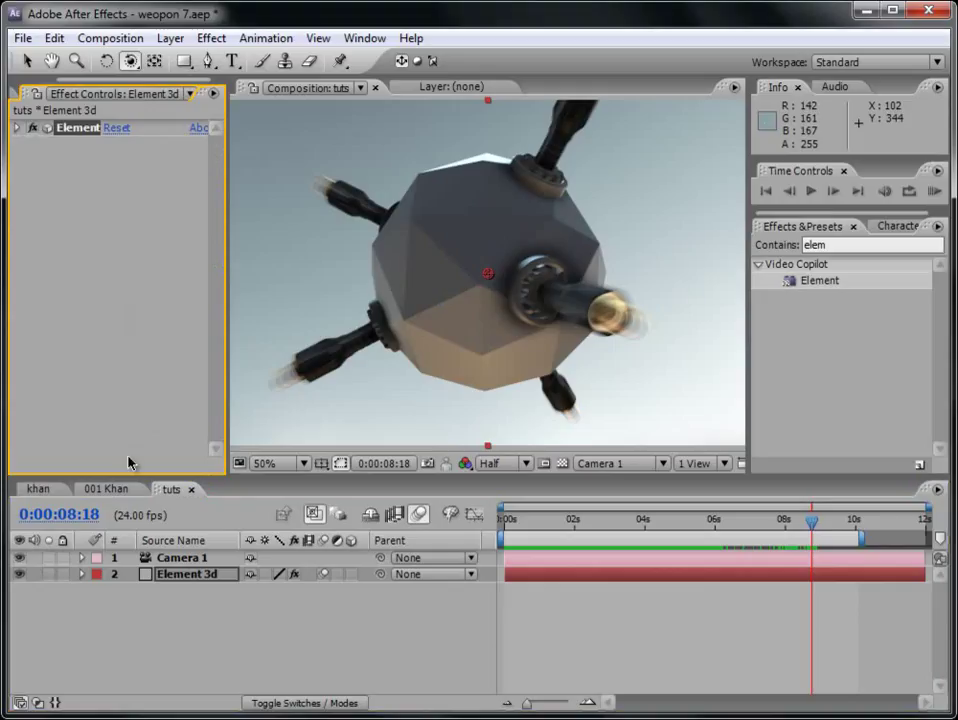
{"action": "left_click", "coordinate": [13, 92]}
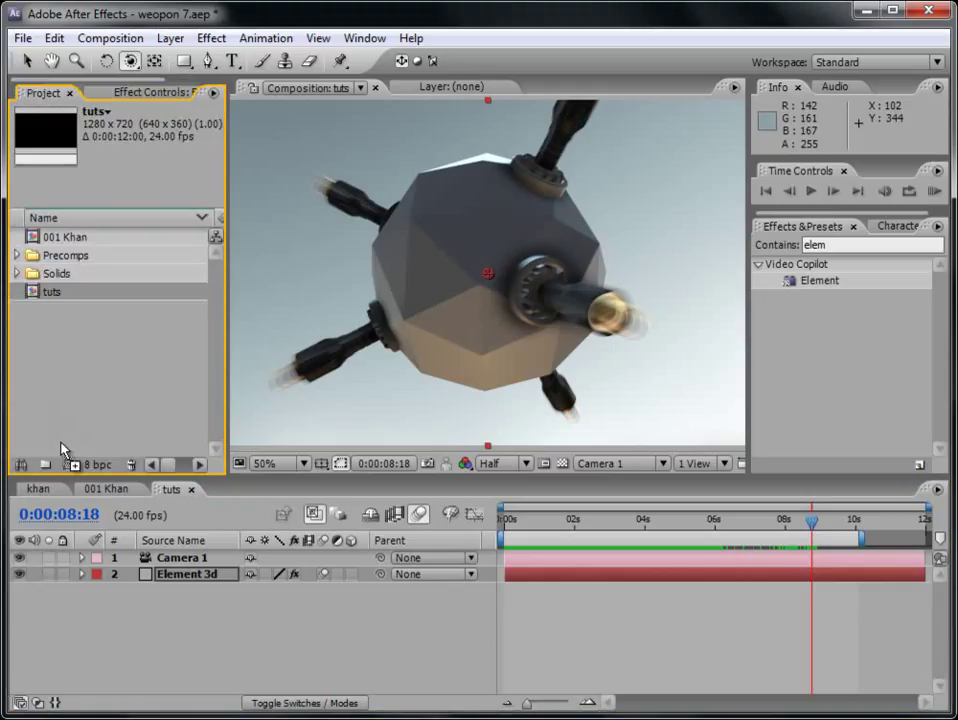
{"action": "left_click_drag", "start_coordinate": [61, 445], "coordinate": [64, 449]}
{"action": "left_click", "coordinate": [60, 316]}
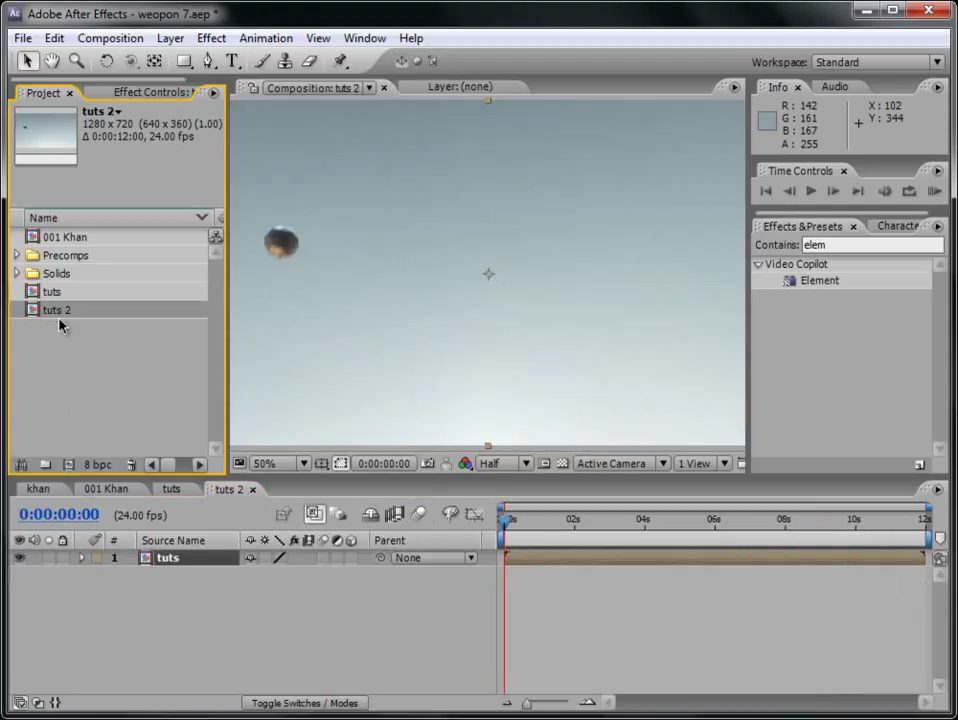
Rename the new composition 002 Tuts and move the tuts composition into the Precomps folder.
{"action": "key", "text": "Return"}
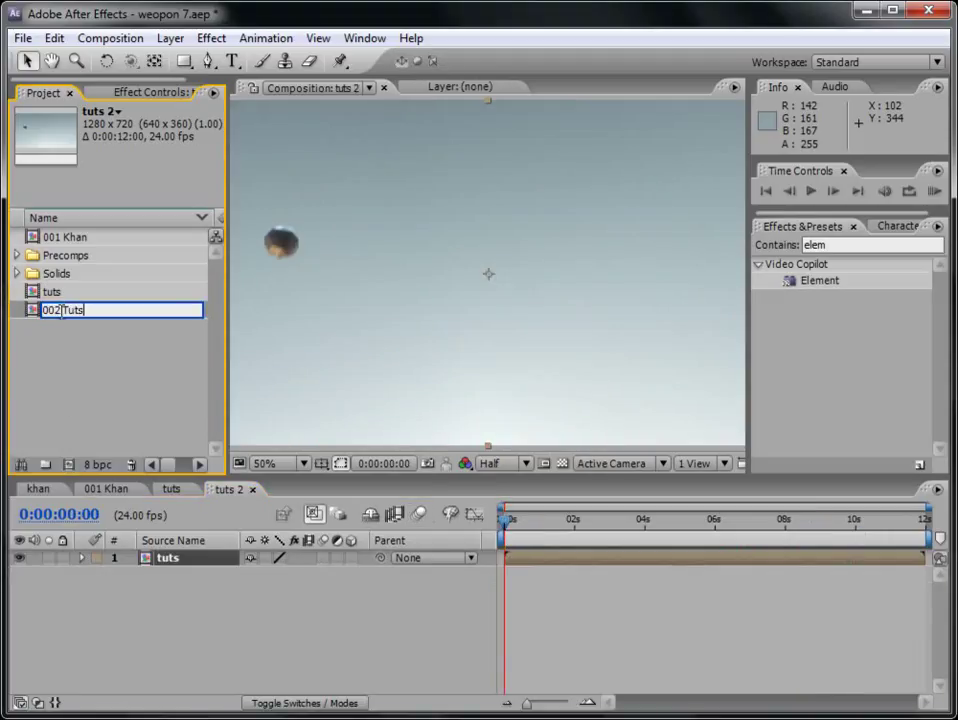
{"action": "type", "text": "002 Tuts"}
{"action": "left_click", "coordinate": [94, 347]}
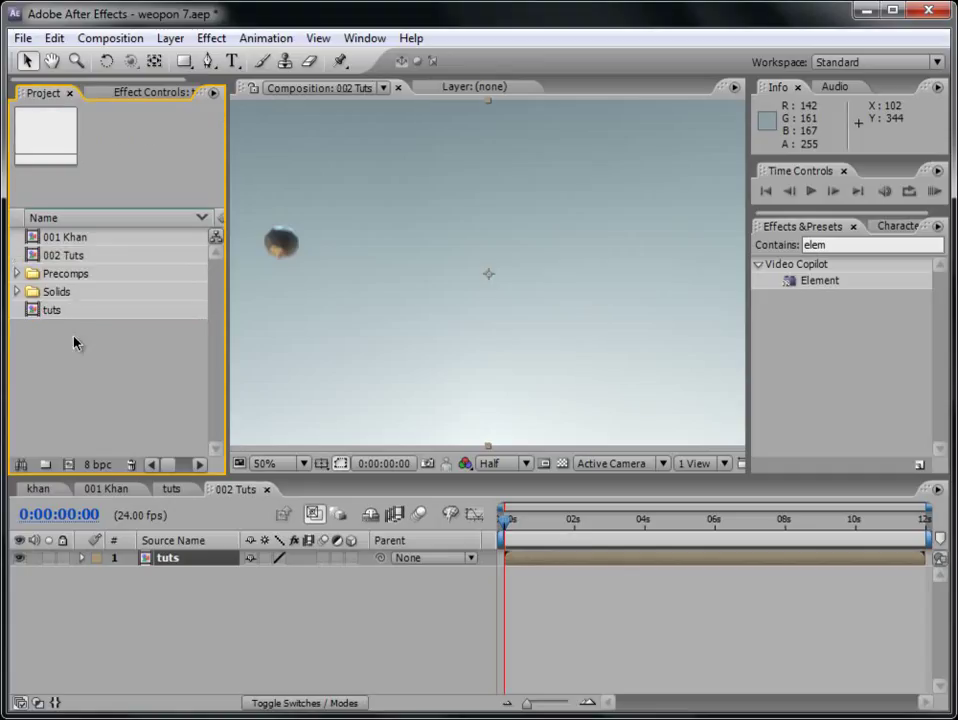
{"action": "left_click_drag", "start_coordinate": [51, 312], "coordinate": [60, 273]}
{"action": "left_click", "coordinate": [62, 257]}
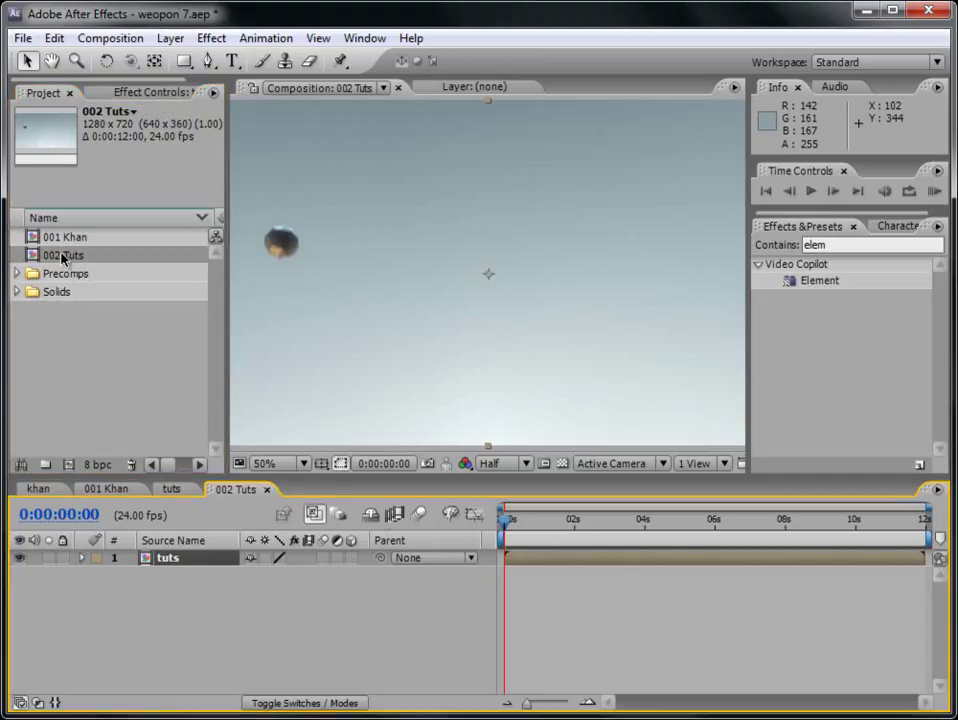
Split the tuts layer in 002 Tuts at 0:00:08:15 and again at 0:00:08:20.
{"action": "left_click_drag", "start_coordinate": [507, 525], "coordinate": [811, 540]}
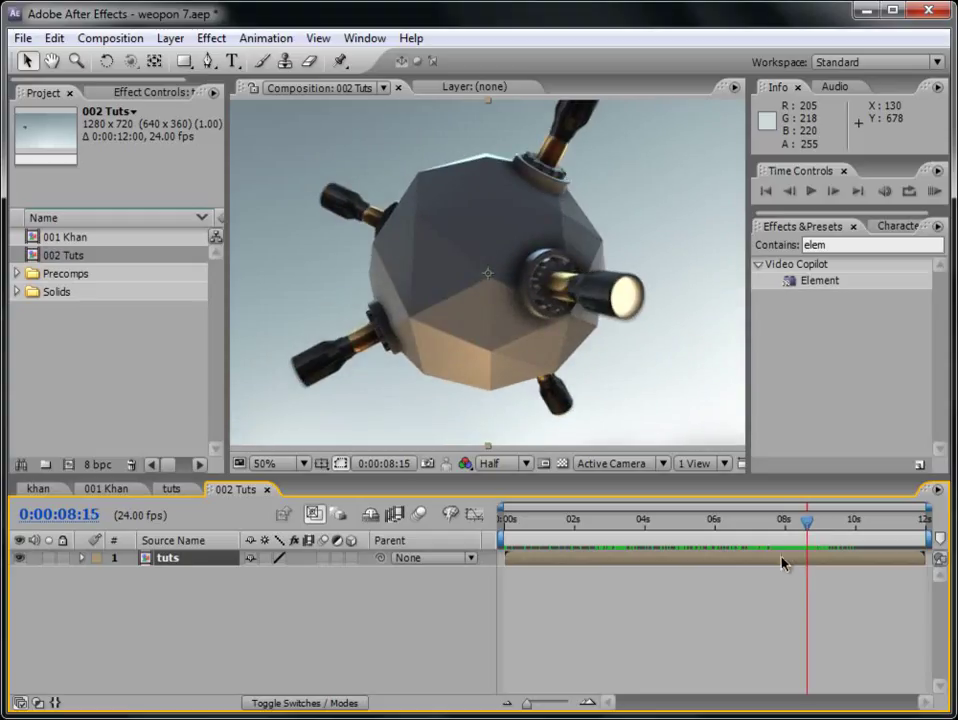
{"action": "left_click", "coordinate": [54, 38]}
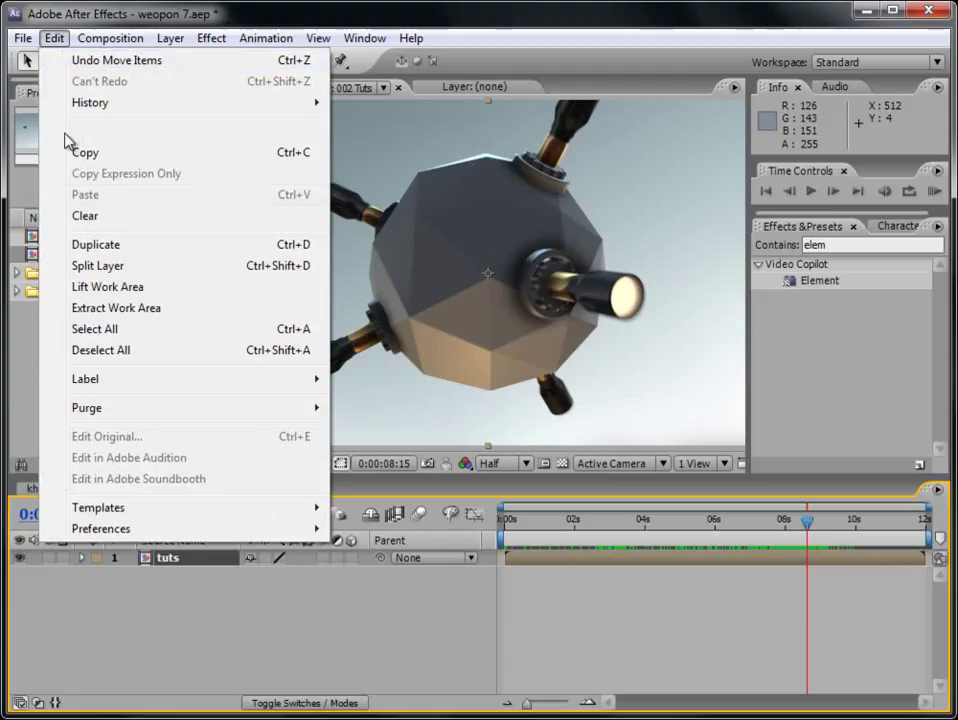
{"action": "left_click", "coordinate": [97, 266]}
{"action": "left_click_drag", "start_coordinate": [808, 525], "coordinate": [816, 523]}
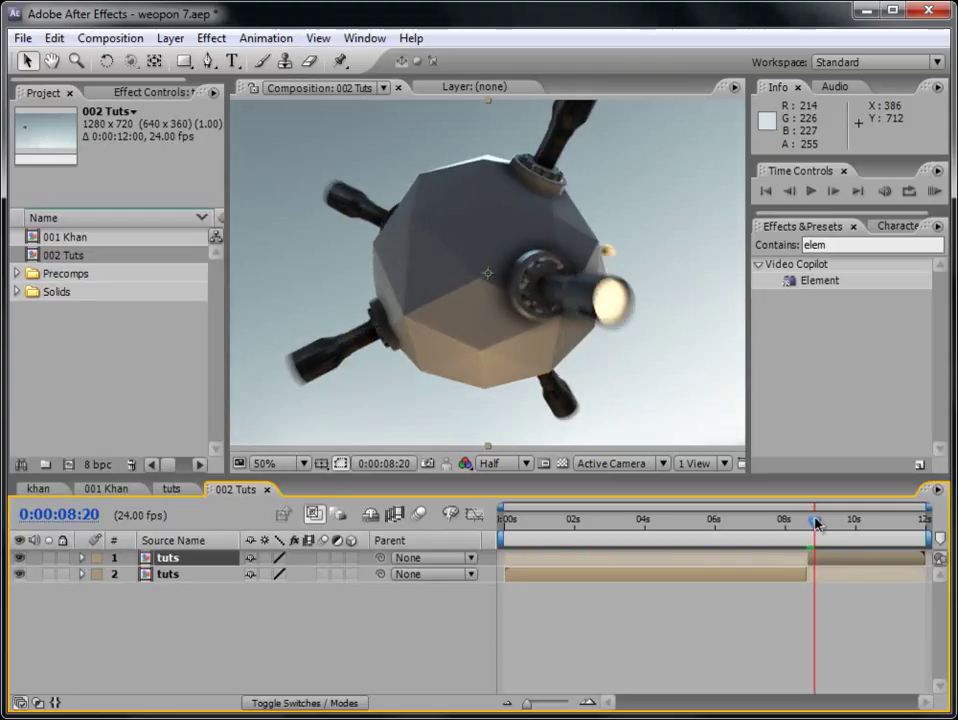
{"action": "left_click", "coordinate": [54, 38]}
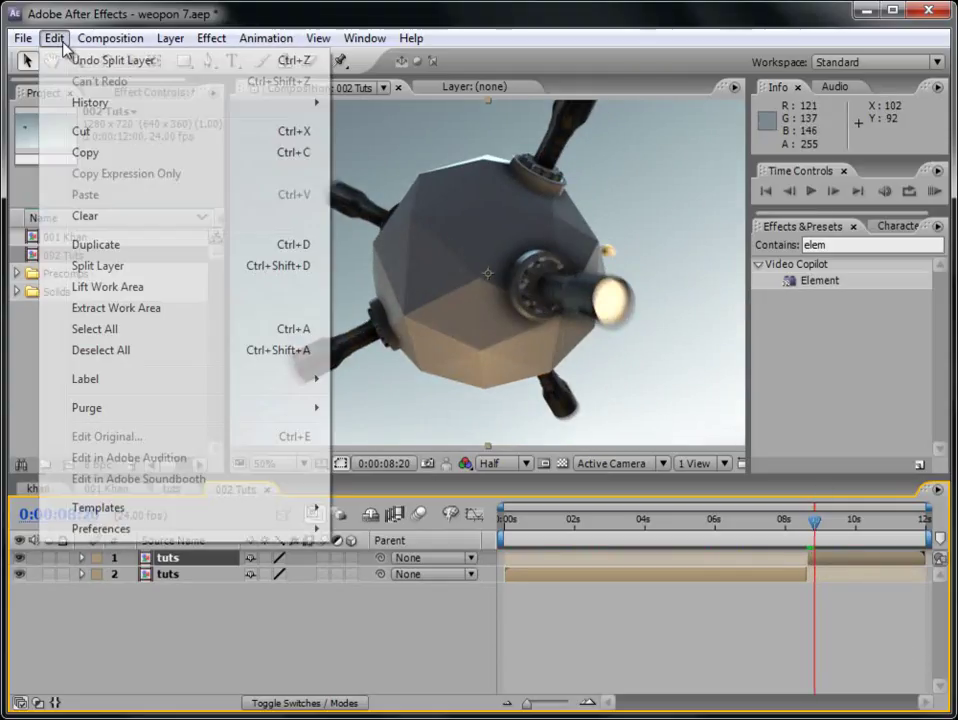
{"action": "left_click", "coordinate": [100, 266]}
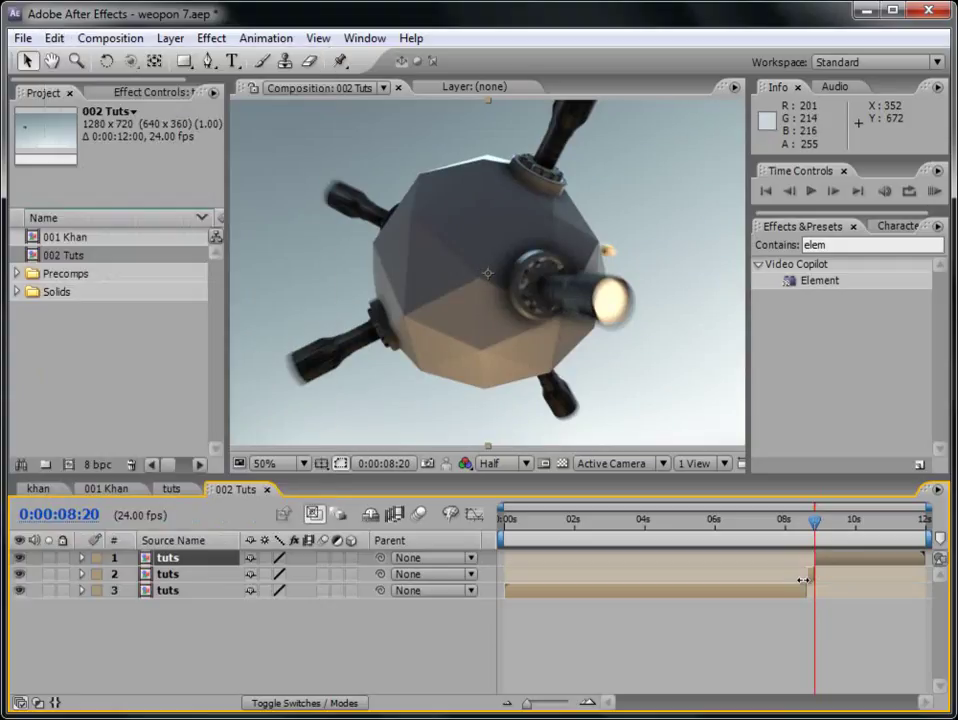
Time-stretch the middle tuts segment to 800% and shift the last segment to start where the stretched one ends.
{"action": "left_click", "coordinate": [190, 582]}
{"action": "left_click", "coordinate": [55, 703]}
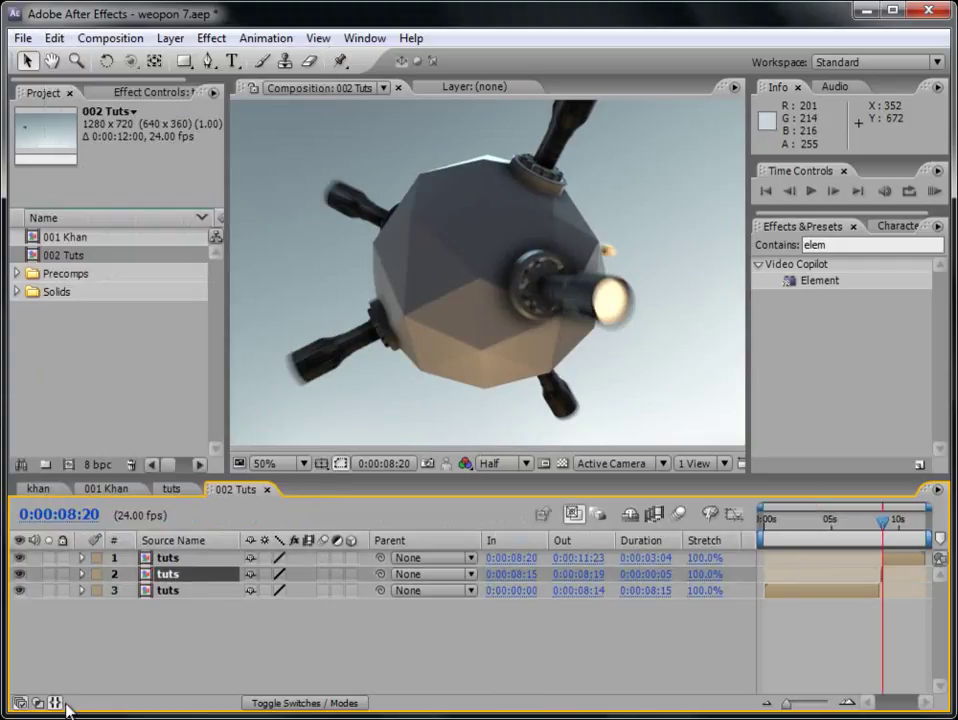
{"action": "left_click", "coordinate": [704, 575]}
{"action": "type", "text": "800"}
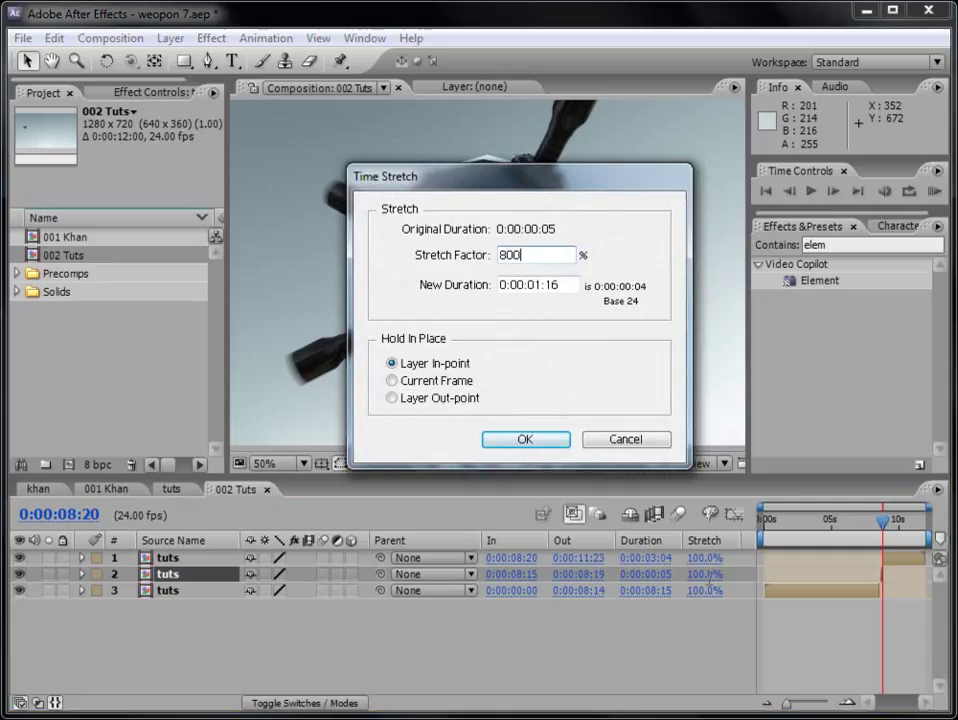
{"action": "left_click", "coordinate": [526, 440]}
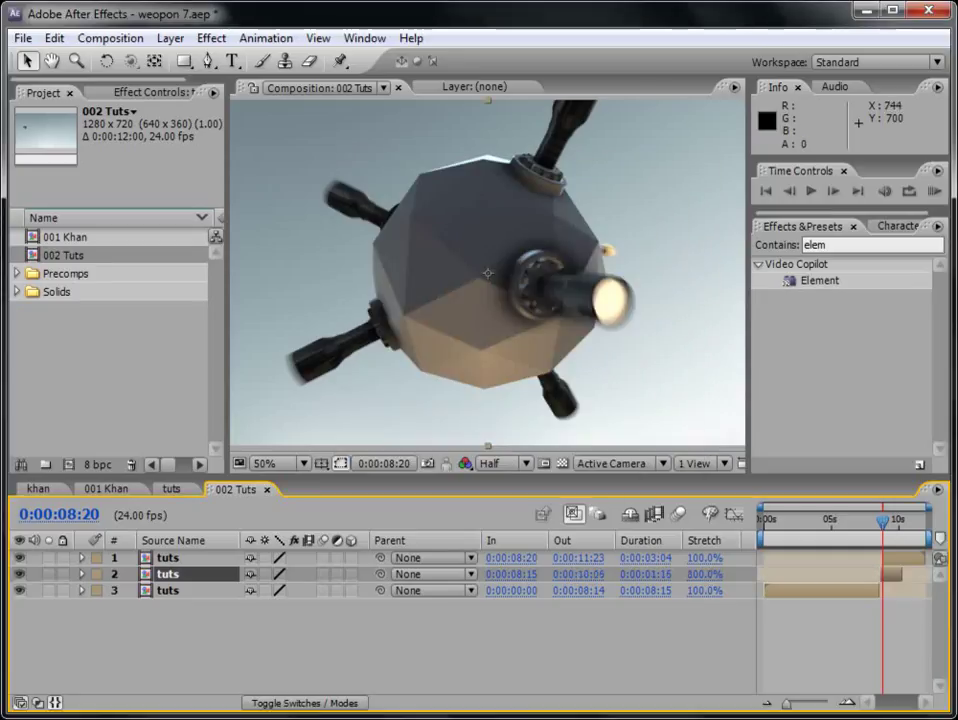
{"action": "left_click", "coordinate": [42, 711]}
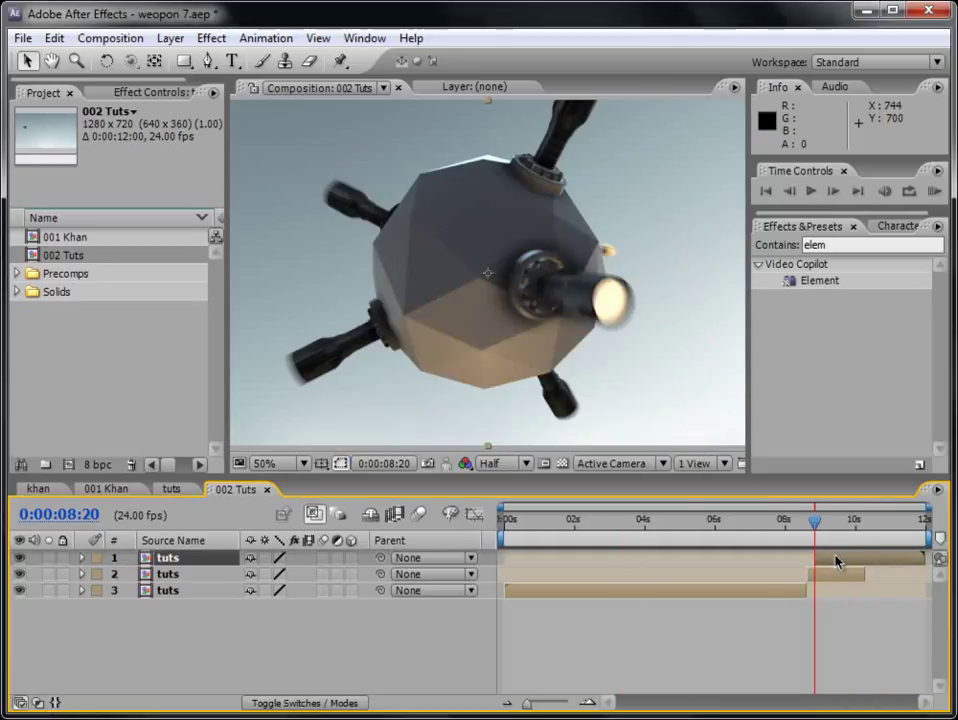
{"action": "left_click_drag", "start_coordinate": [836, 562], "coordinate": [882, 563]}
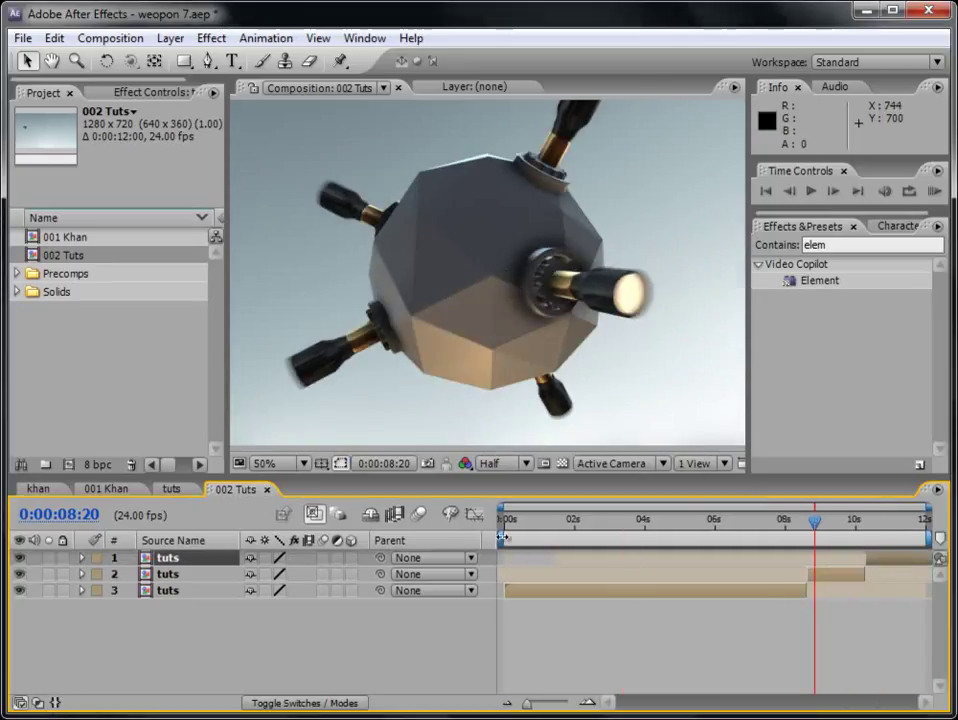
Start the work area just before 8 seconds and run a RAM preview of the slow-motion section.
{"action": "left_click_drag", "start_coordinate": [501, 537], "coordinate": [772, 537]}
{"action": "left_click", "coordinate": [935, 192]}
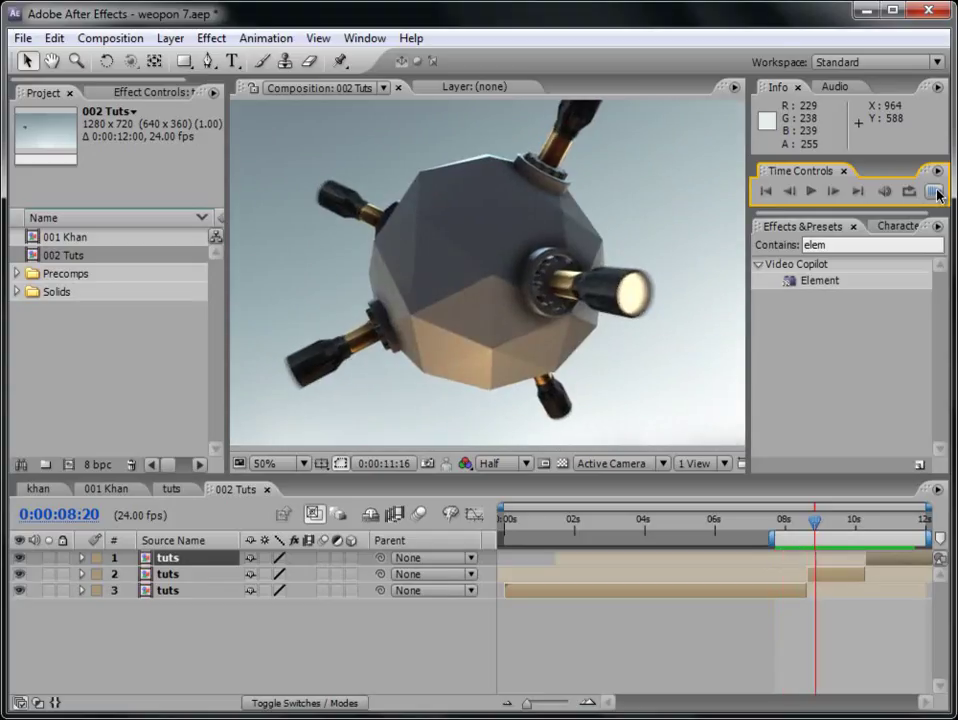
{"action": "left_click", "coordinate": [836, 551]}
At 0:00:09:03, duplicate the stretched tuts segment and set the copy's blending mode to Add.
{"action": "left_click_drag", "start_coordinate": [797, 523], "coordinate": [823, 523]}
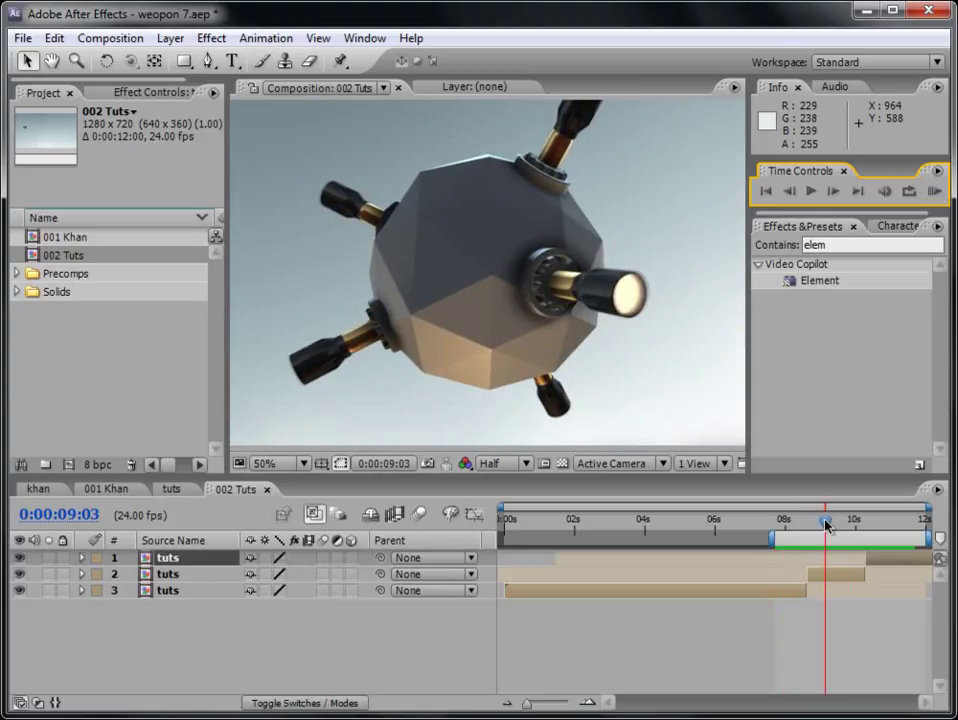
{"action": "left_click", "coordinate": [837, 578]}
{"action": "key", "text": "ctrl+d"}
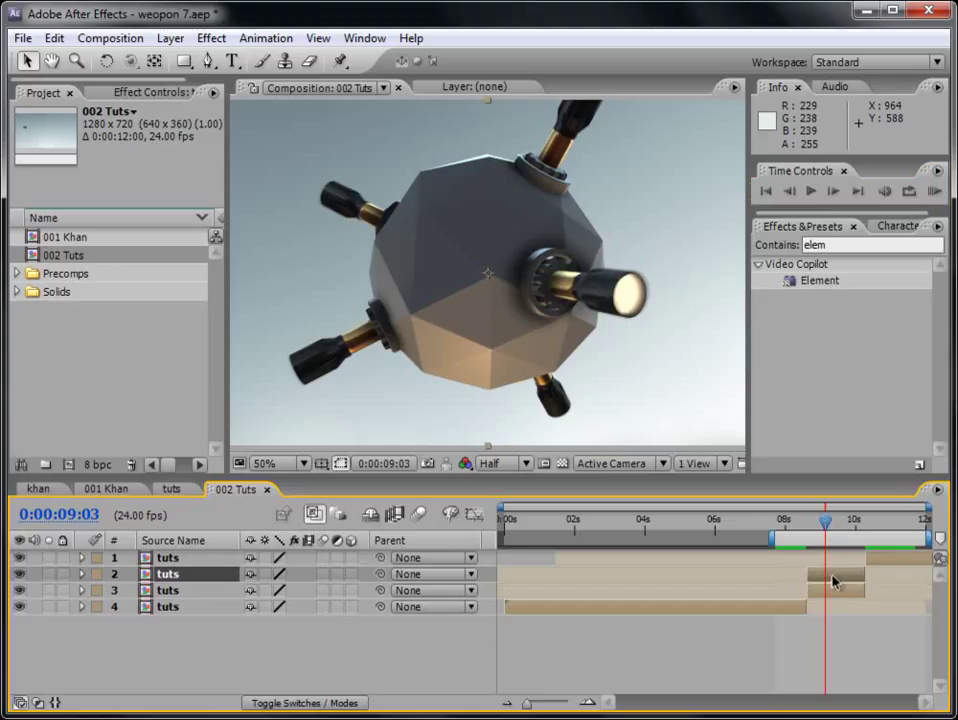
{"action": "left_click", "coordinate": [309, 703]}
{"action": "left_click", "coordinate": [265, 575]}
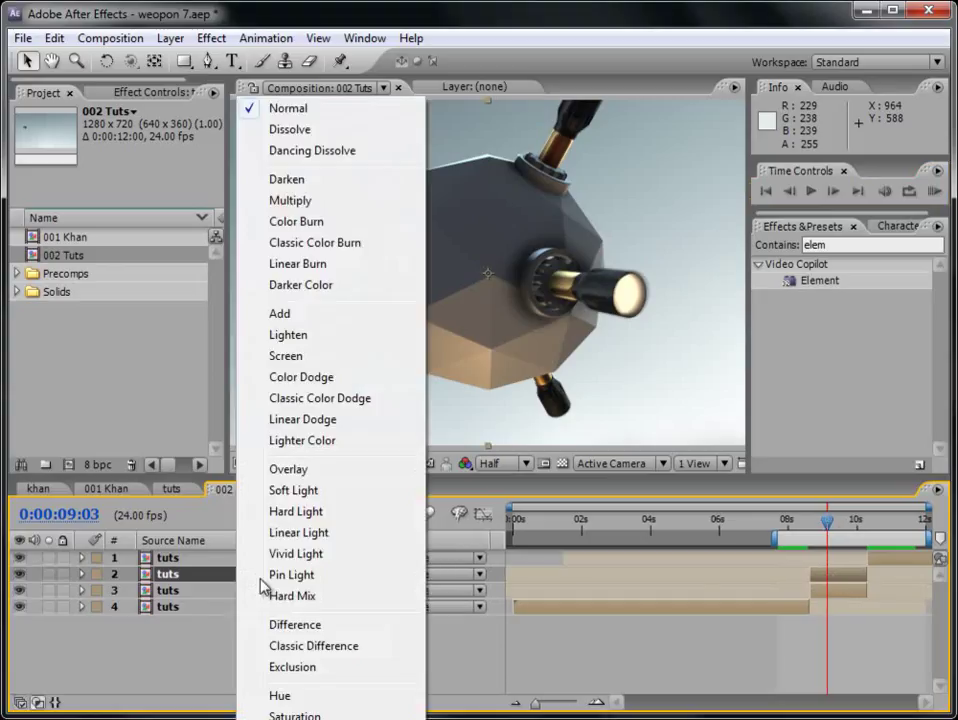
{"action": "left_click", "coordinate": [295, 316]}
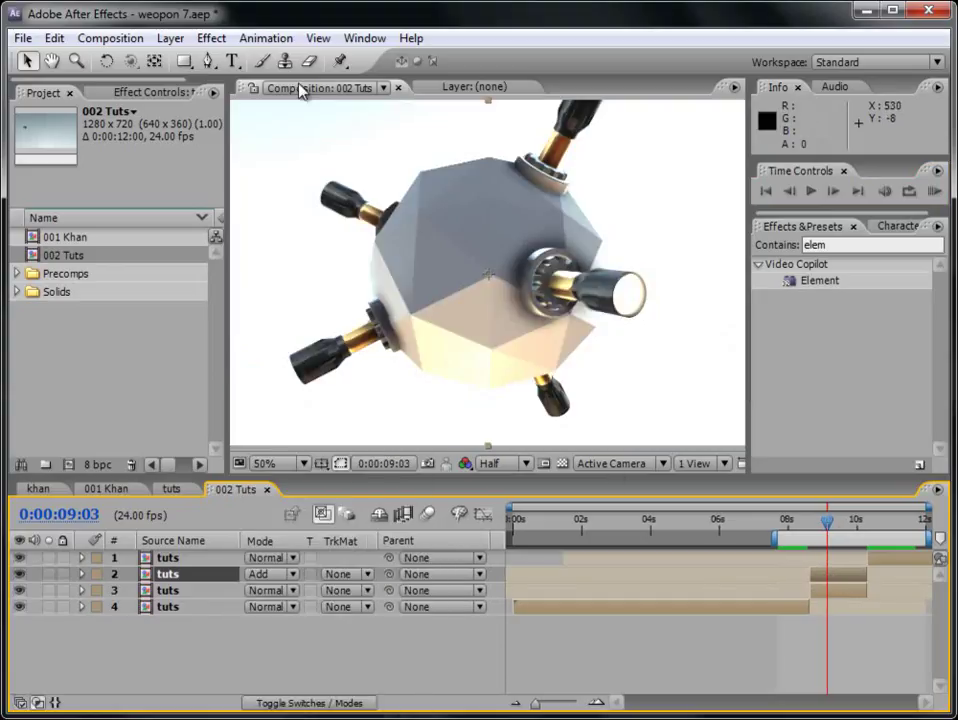
Draw a large circular mask on the Add-mode copy around the barrel facing the camera, using the Ellipse Tool.
{"action": "left_click", "coordinate": [184, 61]}
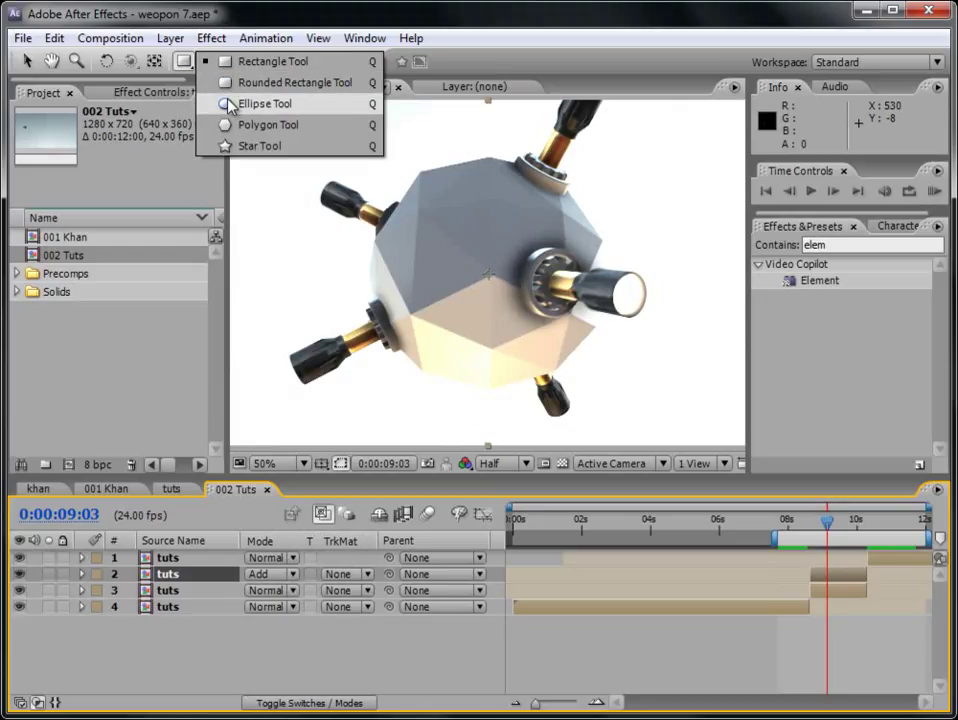
{"action": "left_click", "coordinate": [228, 100]}
{"action": "left_click_drag", "start_coordinate": [503, 238], "coordinate": [558, 294]}
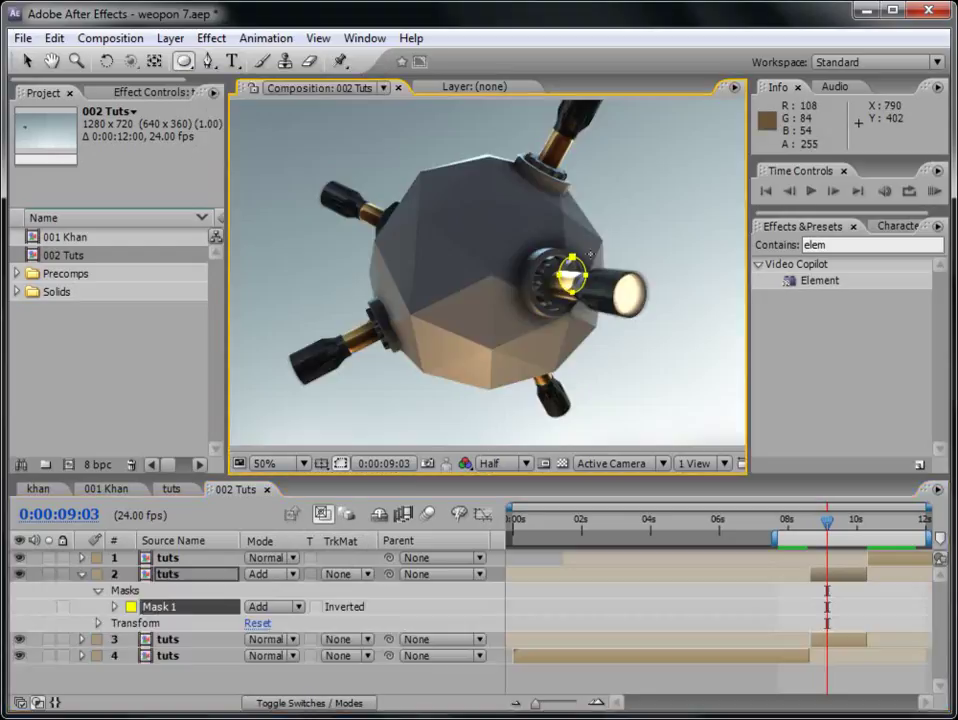
{"action": "left_click_drag", "start_coordinate": [604, 237], "coordinate": [670, 185]}
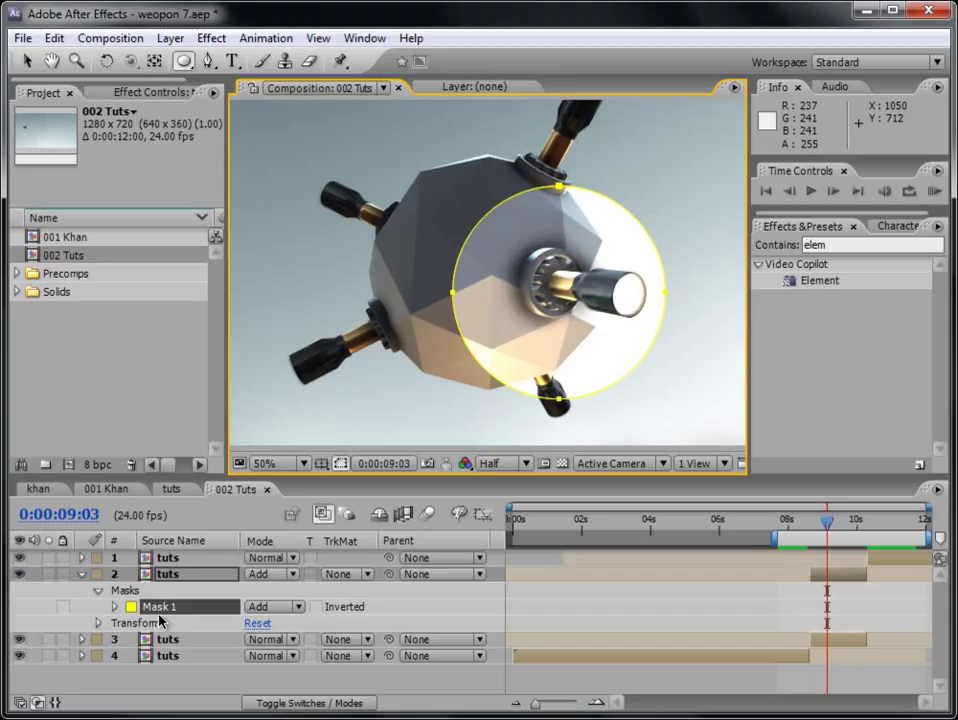
Feather the circular mask on the Add-mode tuts copy to 147 pixels.
{"action": "key", "text": "f"}
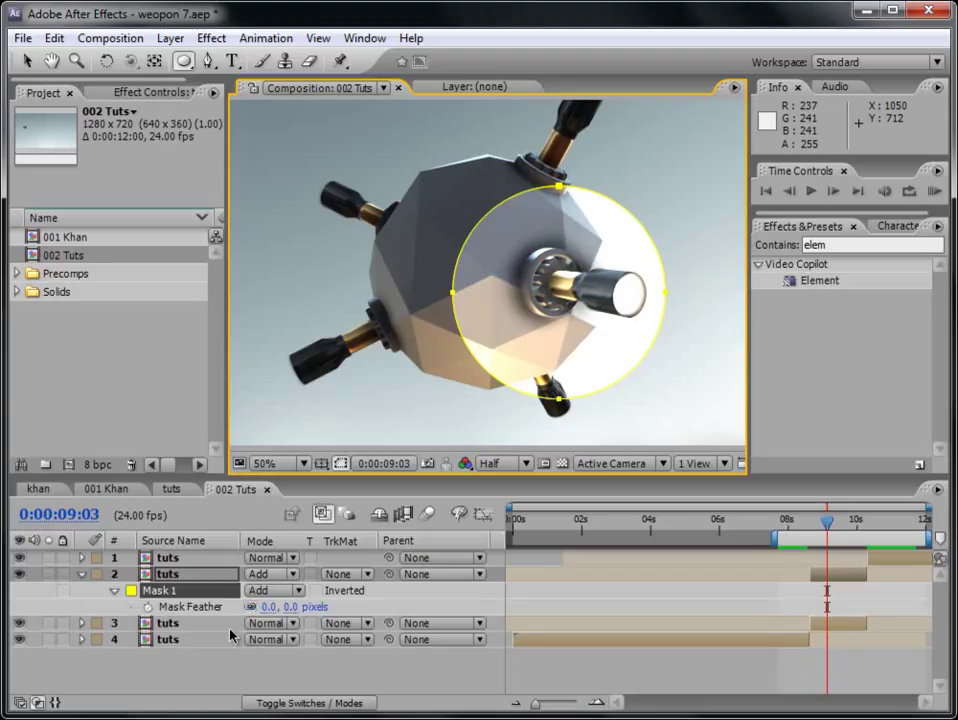
{"action": "left_click_drag", "start_coordinate": [270, 613], "coordinate": [377, 605]}
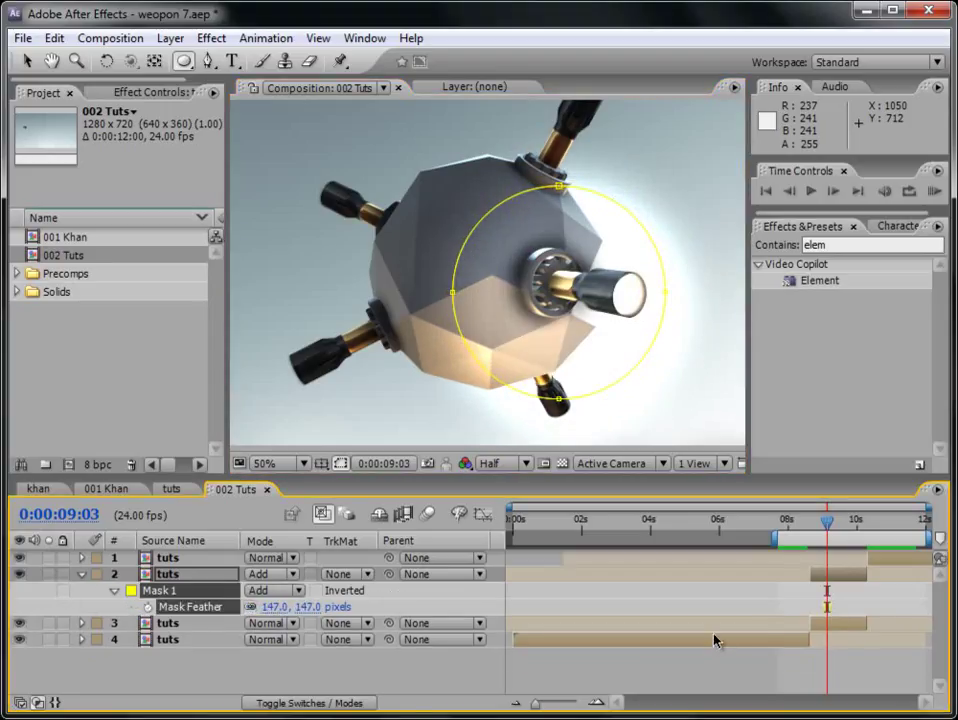
{"action": "left_click", "coordinate": [714, 678]}
Set a starting opacity keyframe of 0% at 0:00:08:16 on the Add-mode tuts copy.
{"action": "left_click_drag", "start_coordinate": [810, 536], "coordinate": [810, 536]}
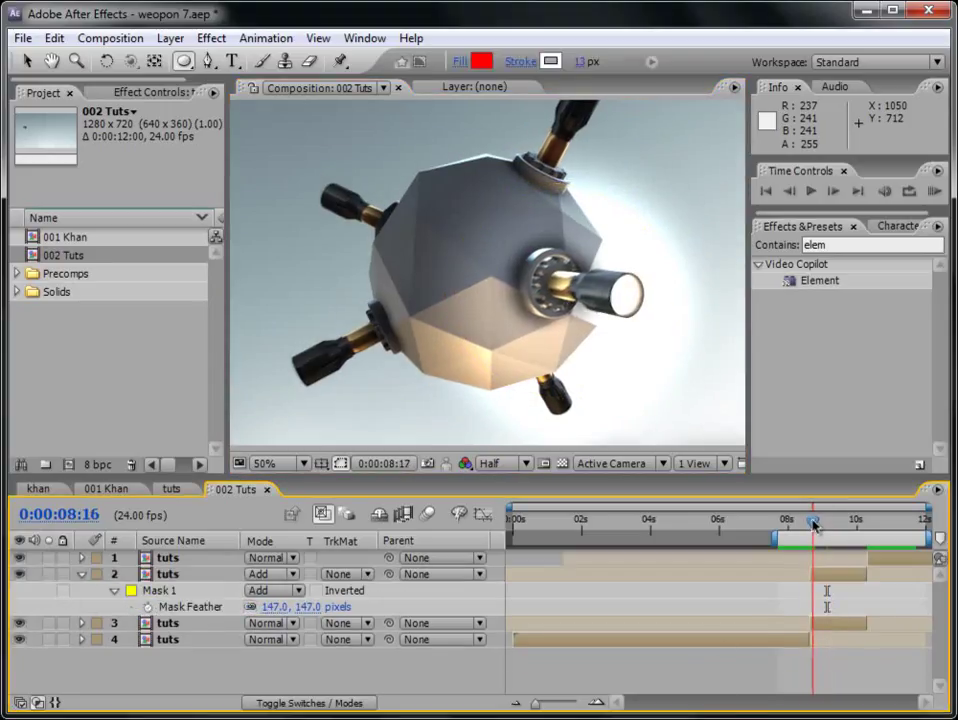
{"action": "left_click", "coordinate": [831, 588]}
{"action": "key", "text": "t"}
{"action": "left_click_drag", "start_coordinate": [257, 590], "coordinate": [147, 597]}
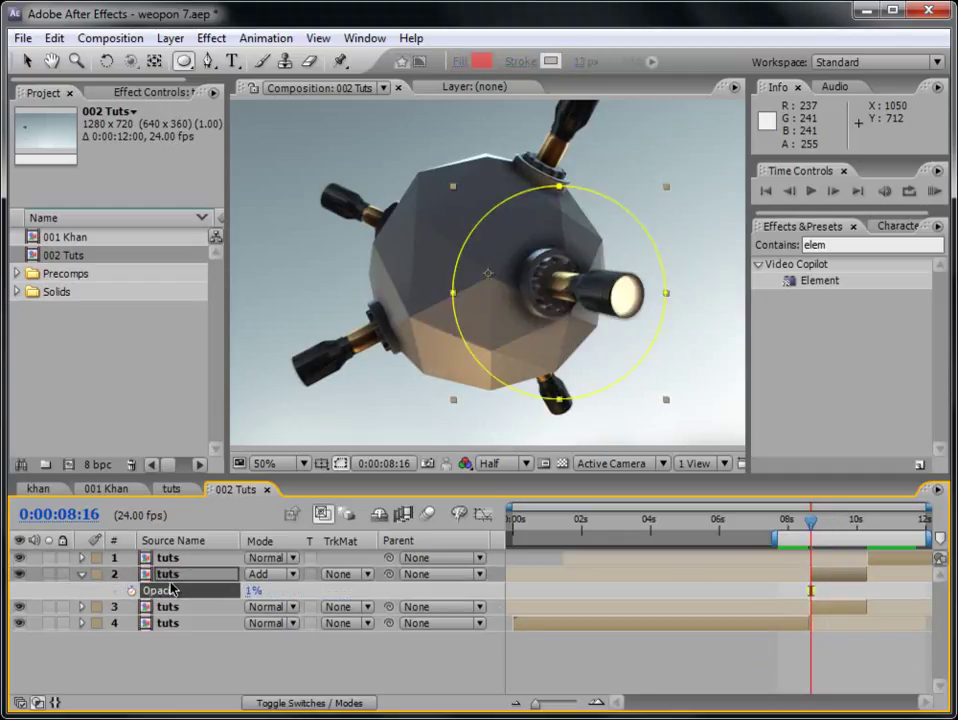
{"action": "left_click", "coordinate": [131, 591]}
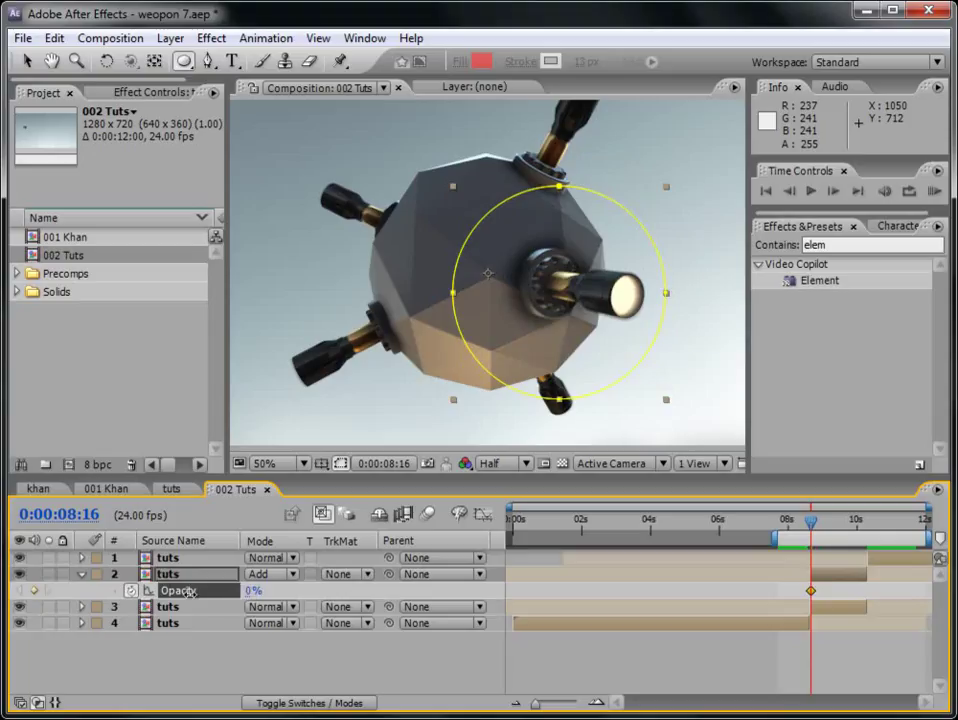
Keyframe the Add-mode copy's opacity up to full at 0:00:09:15 and down to 0% at 0:00:10:06.
{"action": "left_click_drag", "start_coordinate": [811, 528], "coordinate": [843, 527]}
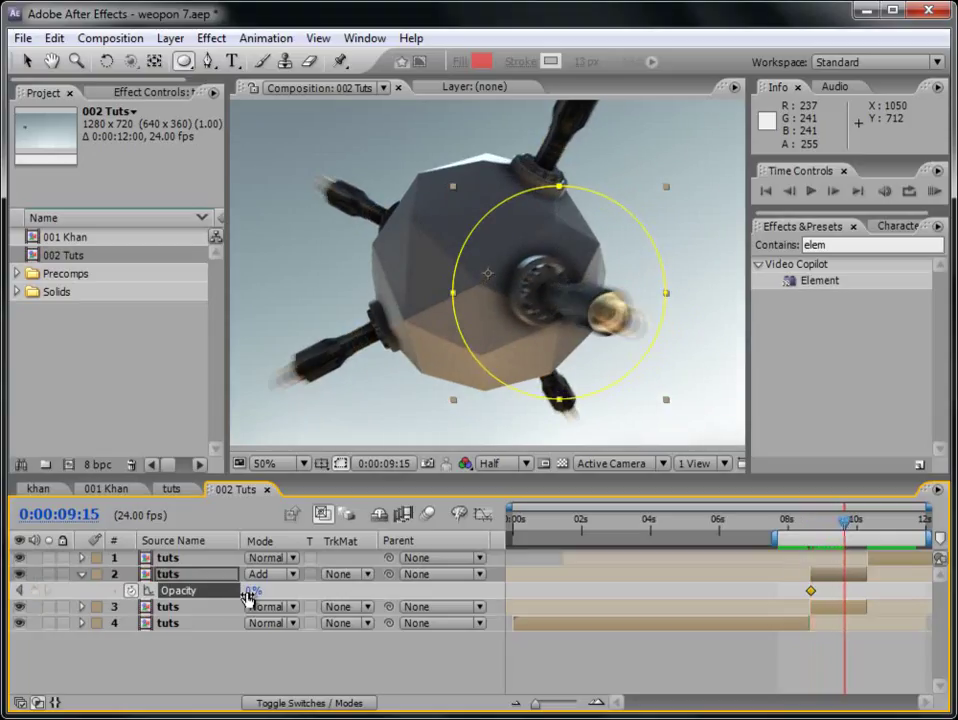
{"action": "left_click_drag", "start_coordinate": [247, 598], "coordinate": [778, 572]}
{"action": "left_click_drag", "start_coordinate": [843, 527], "coordinate": [864, 522]}
{"action": "left_click", "coordinate": [256, 591]}
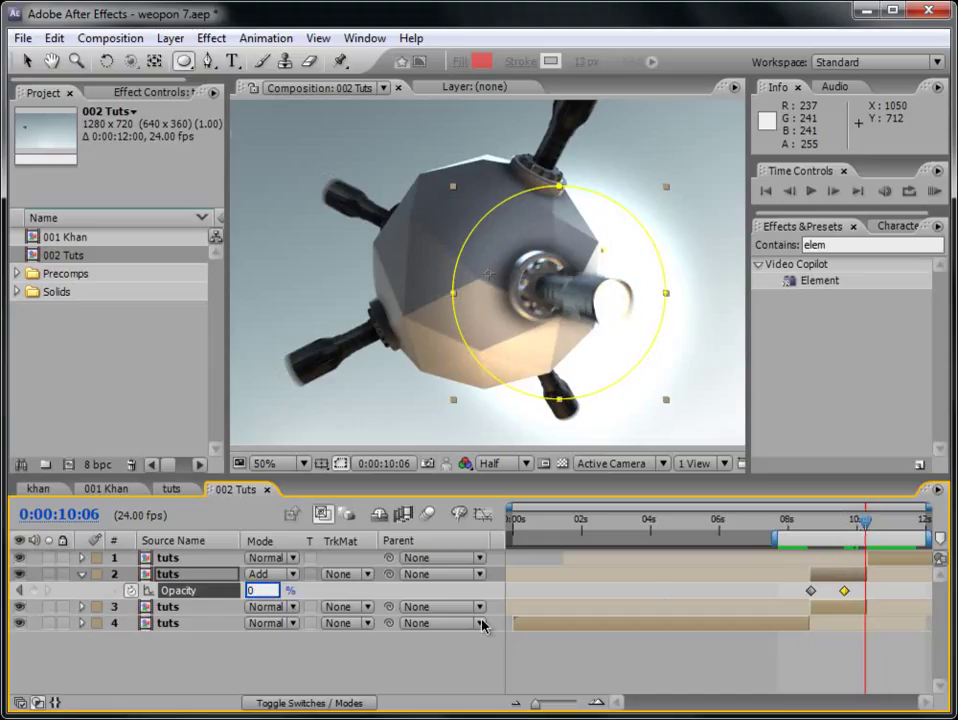
{"action": "type", "text": "0"}
{"action": "key", "text": "Return"}
Widen the circular mask's feather to 222 pixels and scrub through the glow to check it.
{"action": "left_click_drag", "start_coordinate": [798, 519], "coordinate": [834, 523]}
{"action": "key", "text": "f"}
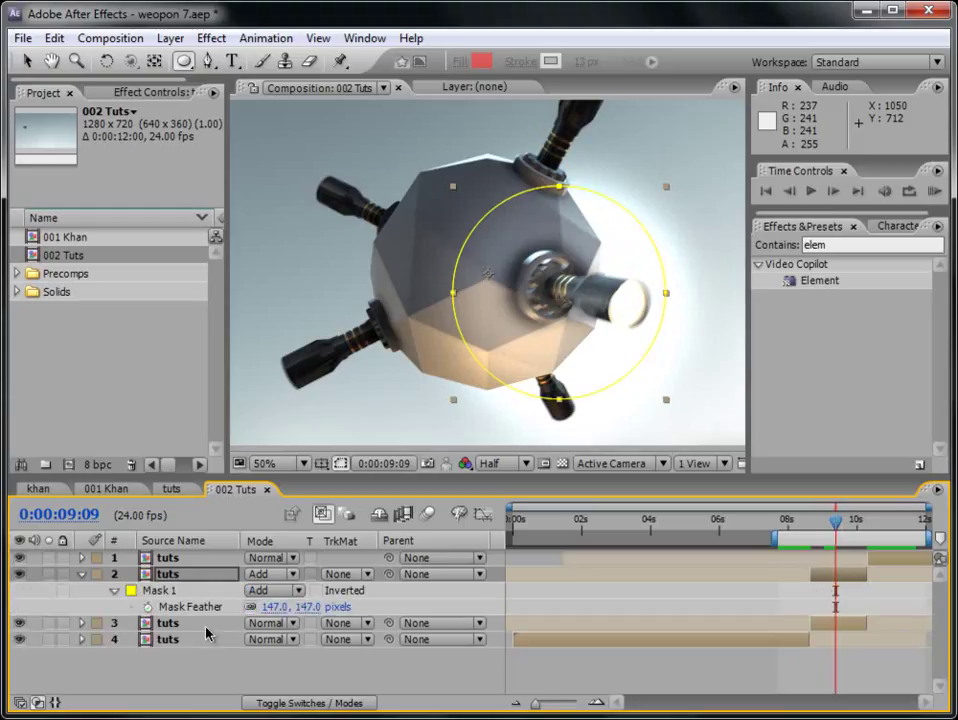
{"action": "left_click_drag", "start_coordinate": [273, 607], "coordinate": [348, 607]}
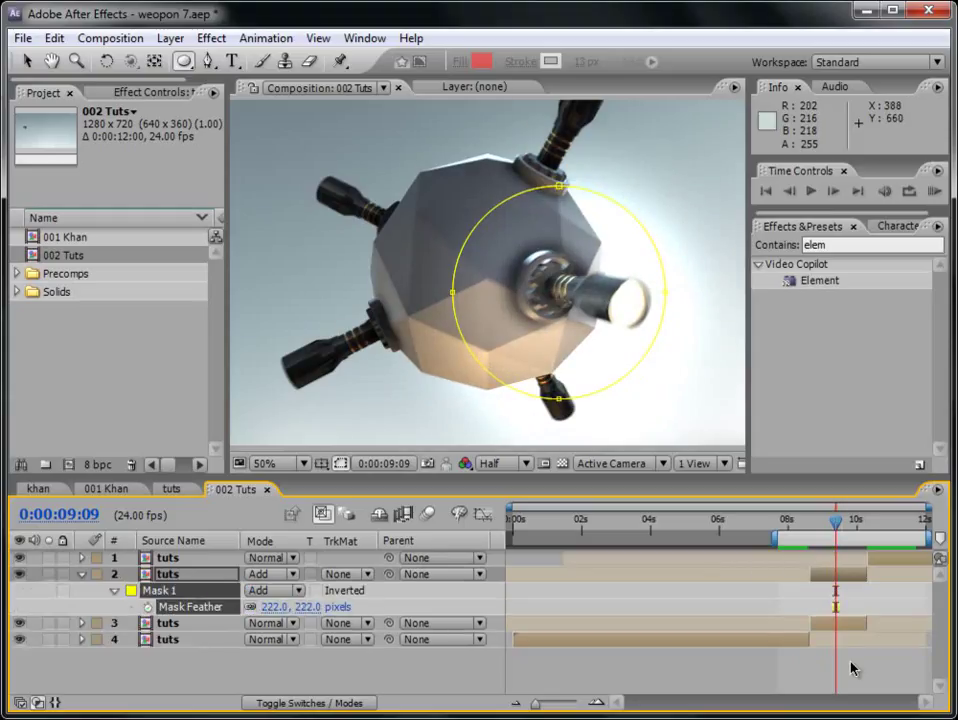
{"action": "left_click", "coordinate": [851, 668]}
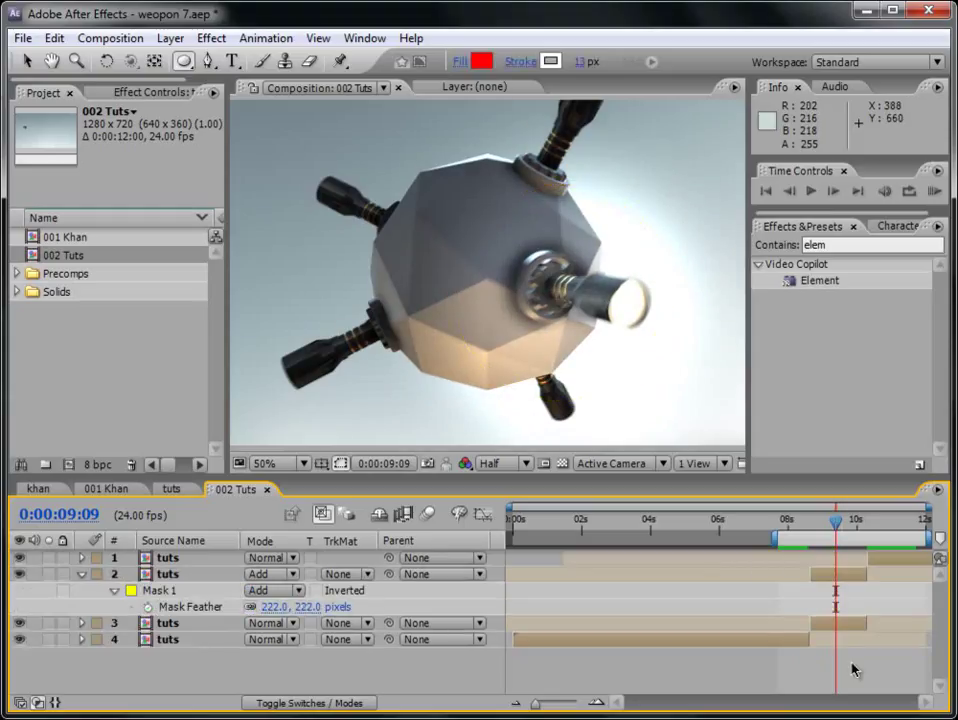
{"action": "left_click", "coordinate": [812, 524]}
{"action": "left_click_drag", "start_coordinate": [812, 524], "coordinate": [844, 527]}
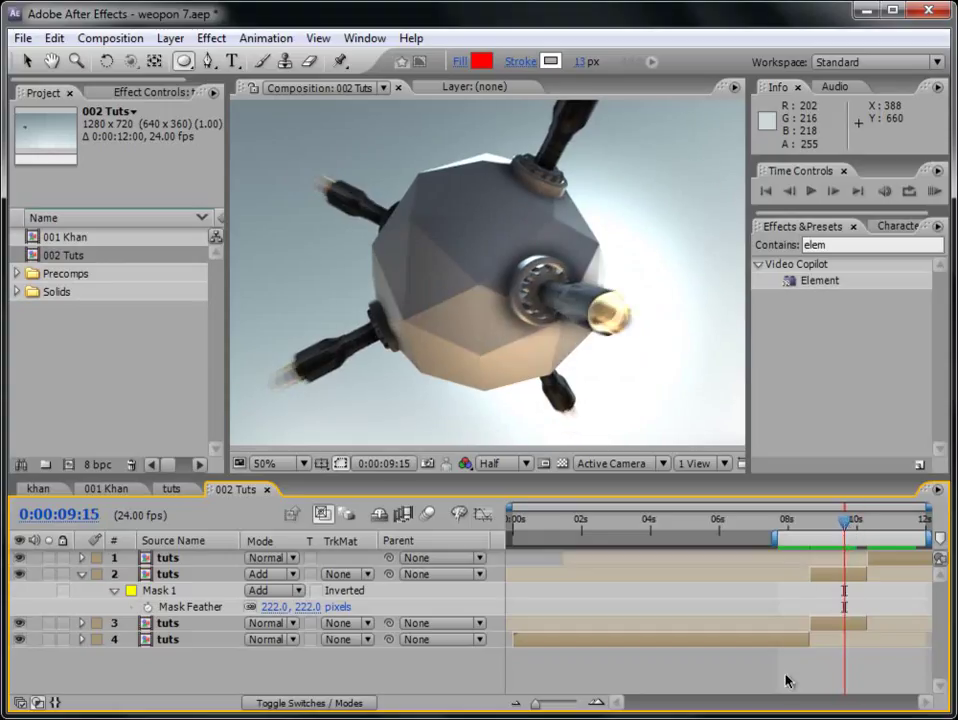
Add an adjustment layer on top of the tuts layers and name it heat wave.
{"action": "left_click", "coordinate": [80, 575]}
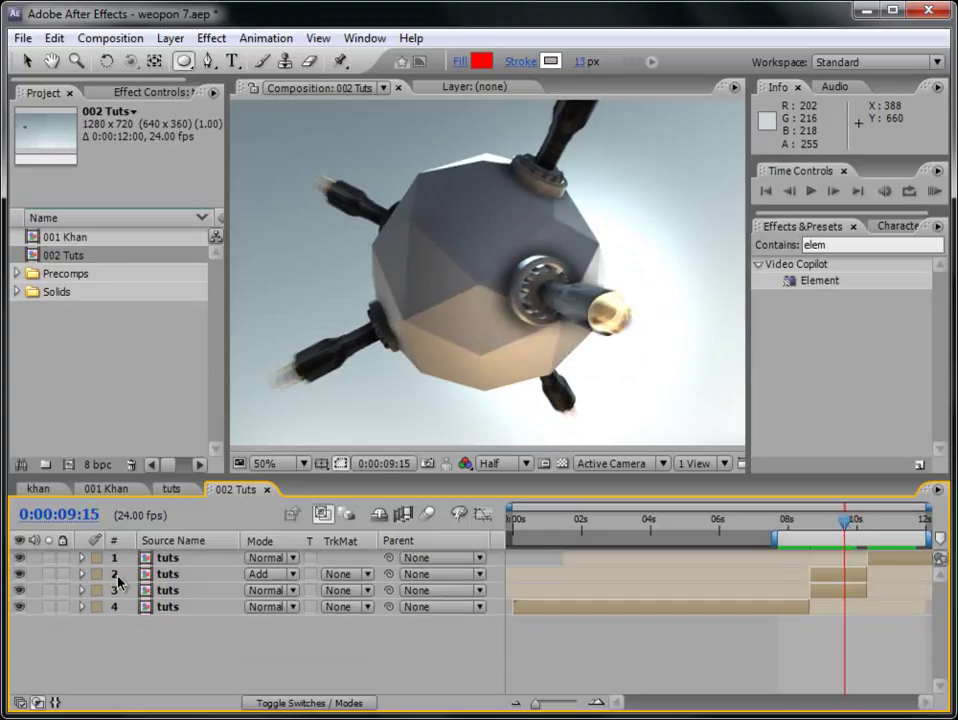
{"action": "left_click", "coordinate": [168, 37]}
{"action": "mouse_move", "coordinate": [190, 60]}
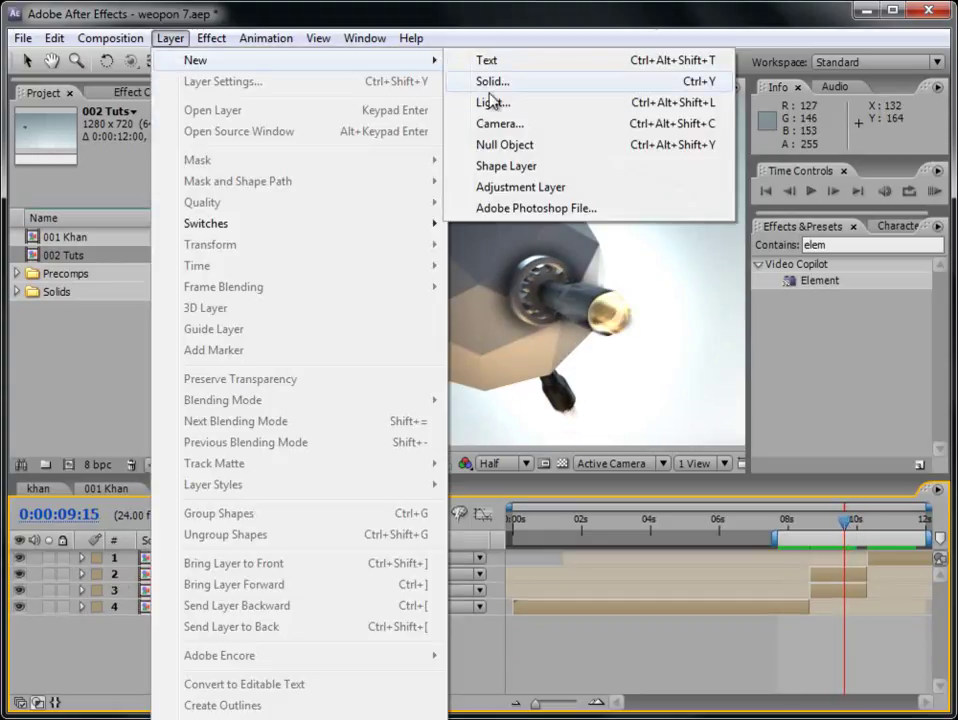
{"action": "left_click", "coordinate": [507, 188]}
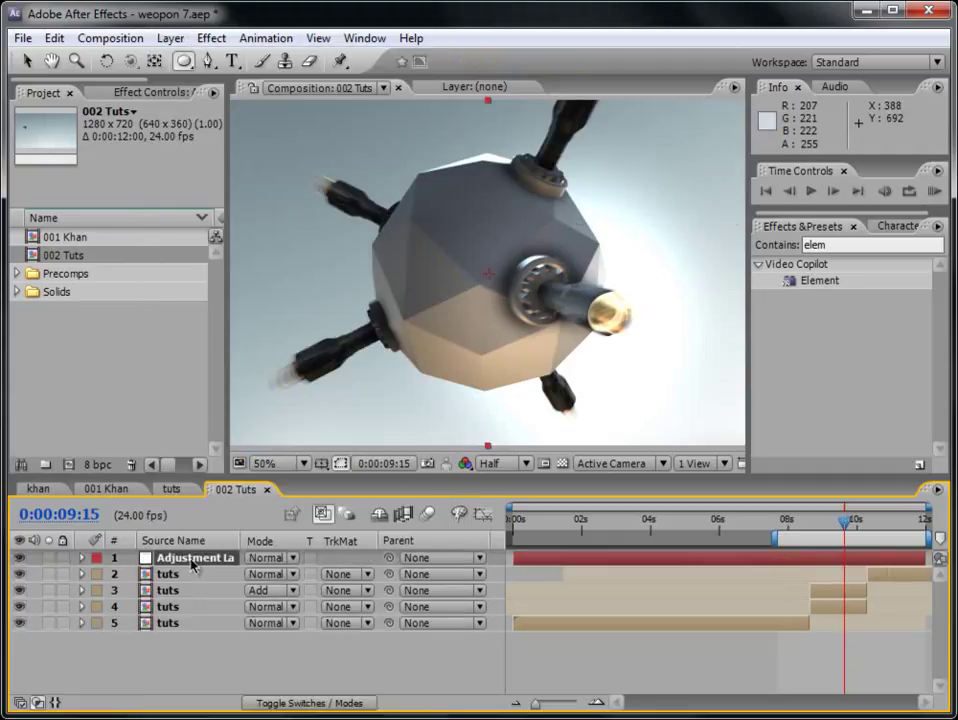
{"action": "key", "text": "Return"}
{"action": "type", "text": "heat wave"}
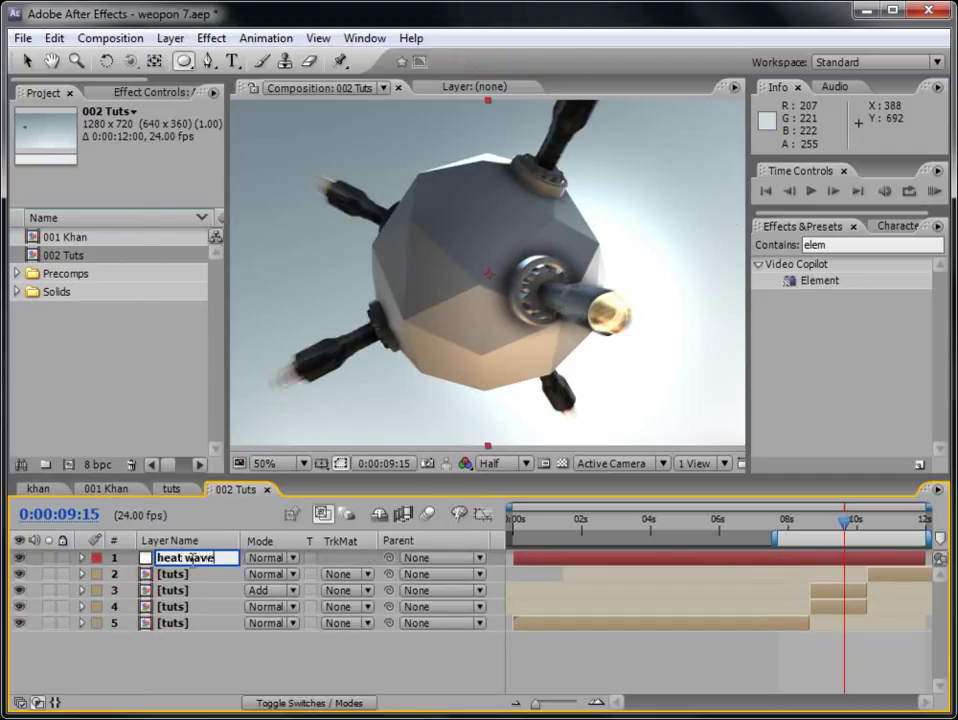
{"action": "key", "text": "Return"}
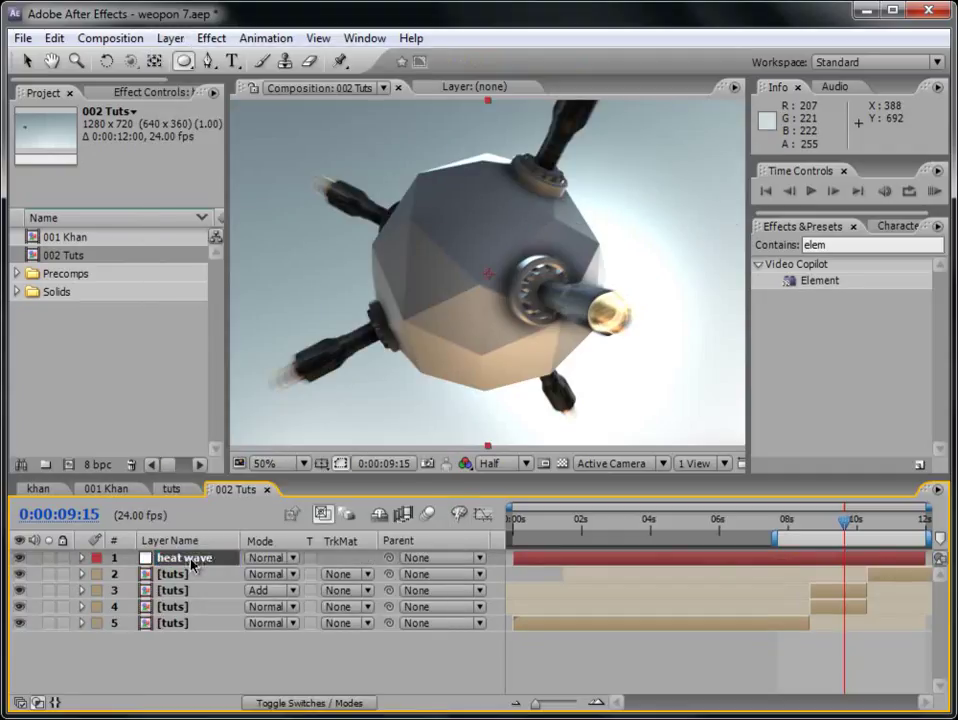
Apply the Turbulent Displace distortion effect to the heat wave layer.
{"action": "left_click", "coordinate": [210, 39]}
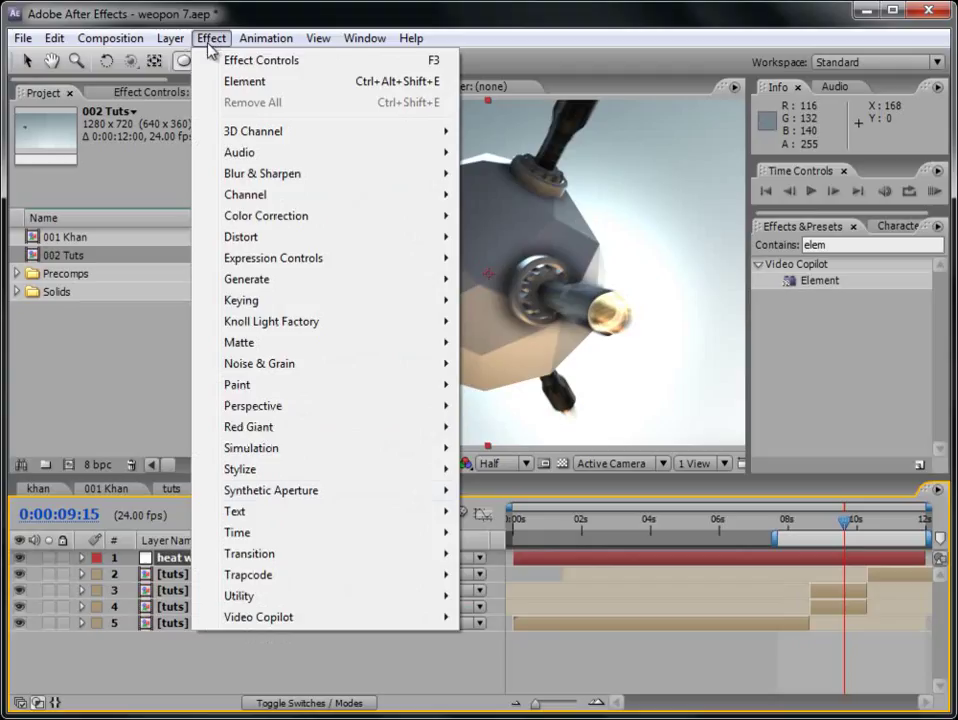
{"action": "mouse_move", "coordinate": [278, 504]}
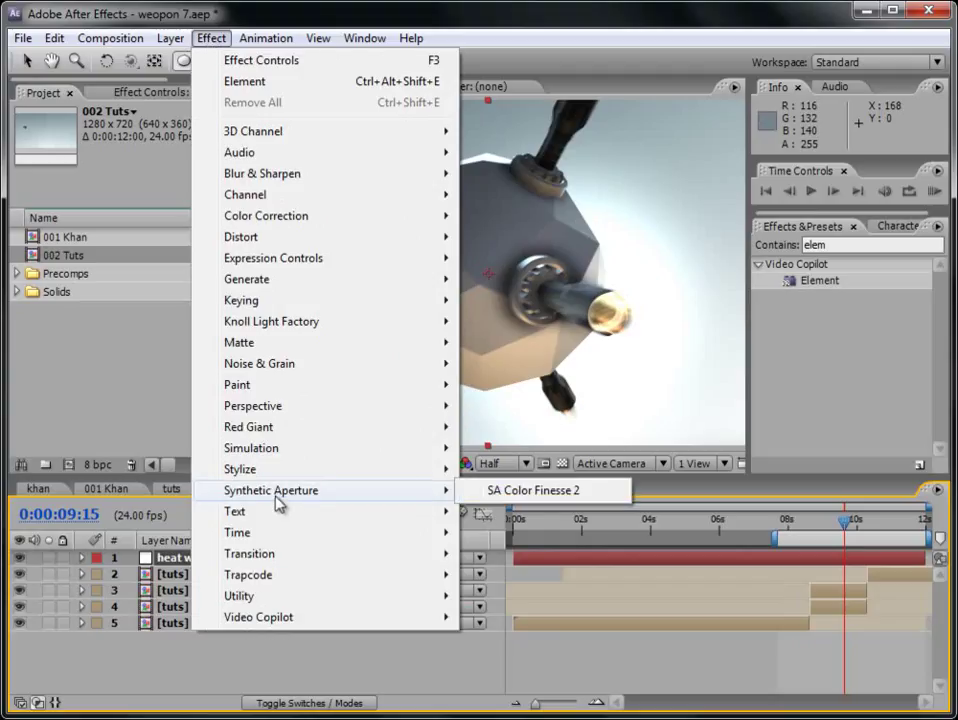
{"action": "mouse_move", "coordinate": [278, 237]}
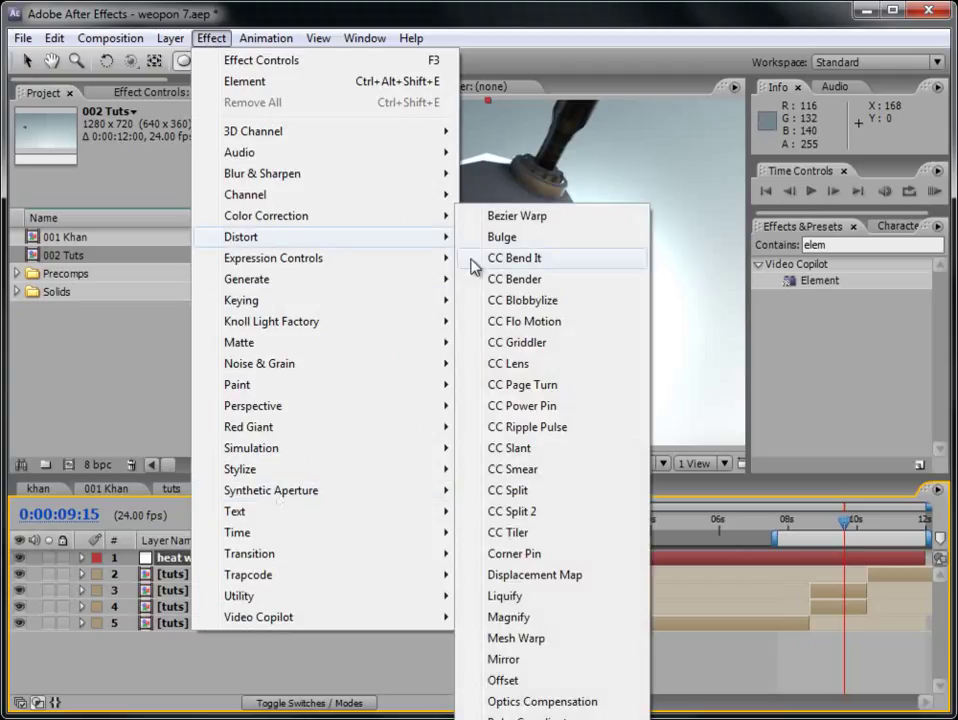
{"action": "left_click", "coordinate": [540, 715]}
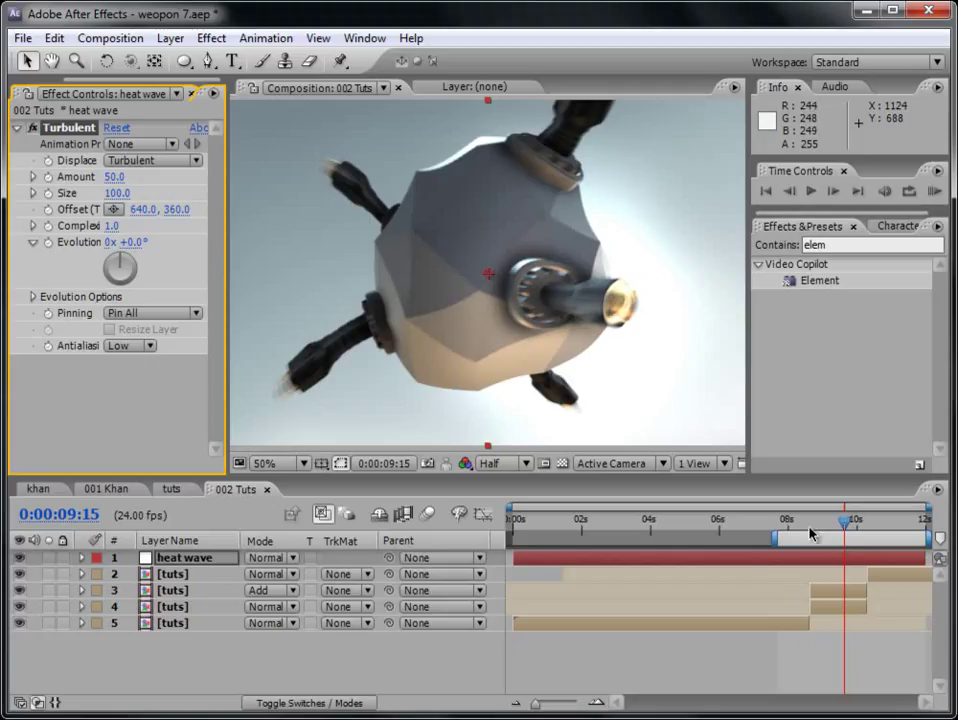
Split the heat wave layer at 0:00:08:15 and delete the part before the slow-motion section.
{"action": "left_click_drag", "start_coordinate": [801, 527], "coordinate": [810, 524]}
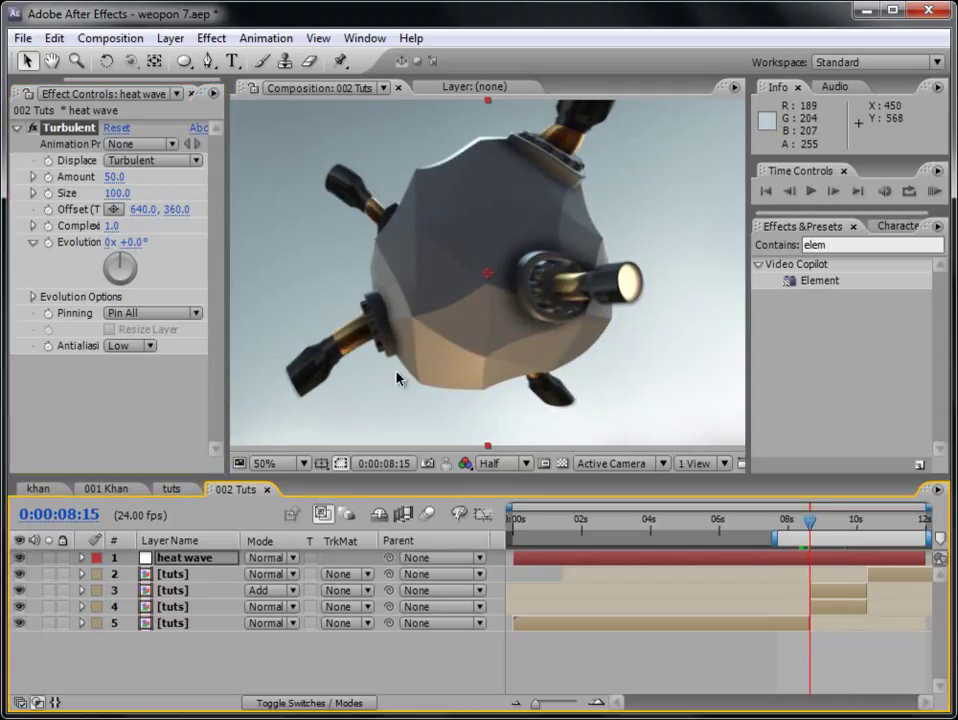
{"action": "left_click", "coordinate": [54, 38]}
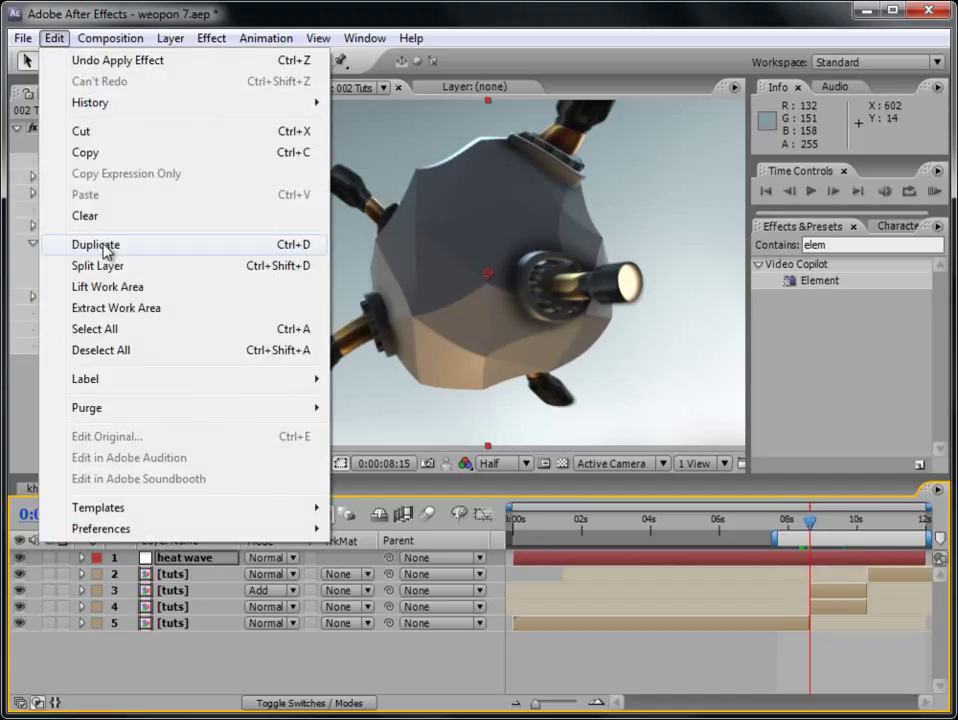
{"action": "left_click", "coordinate": [128, 272]}
{"action": "left_click", "coordinate": [701, 575]}
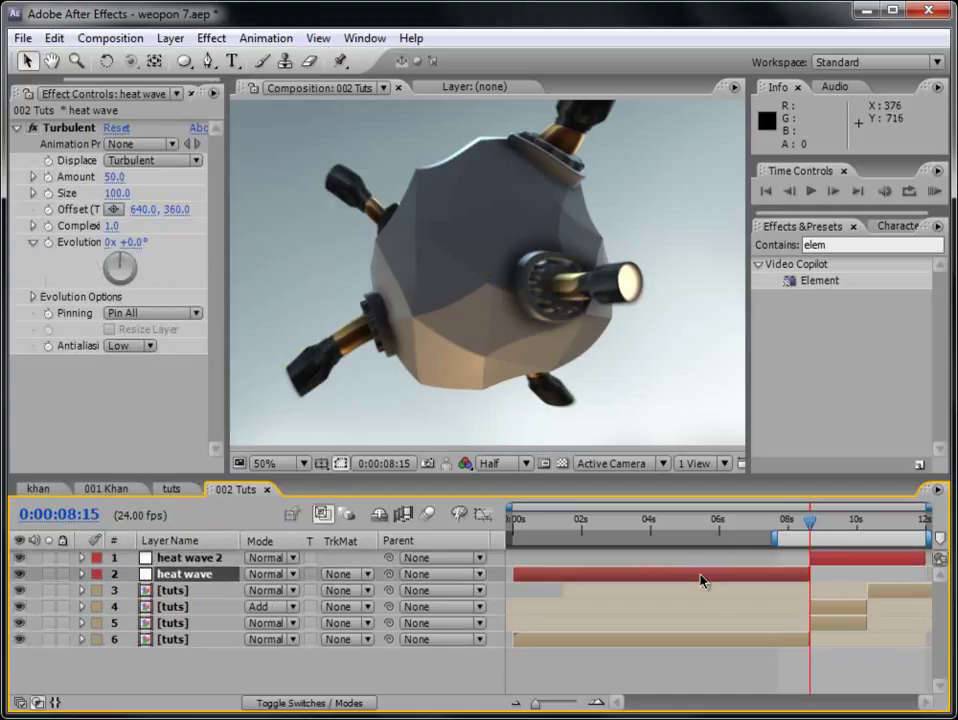
{"action": "key", "text": "Delete"}
Split the heat wave and both slow-motion tuts layers at 0:00:10:06 and remove the pieces after that point.
{"action": "left_click_drag", "start_coordinate": [813, 520], "coordinate": [865, 520]}
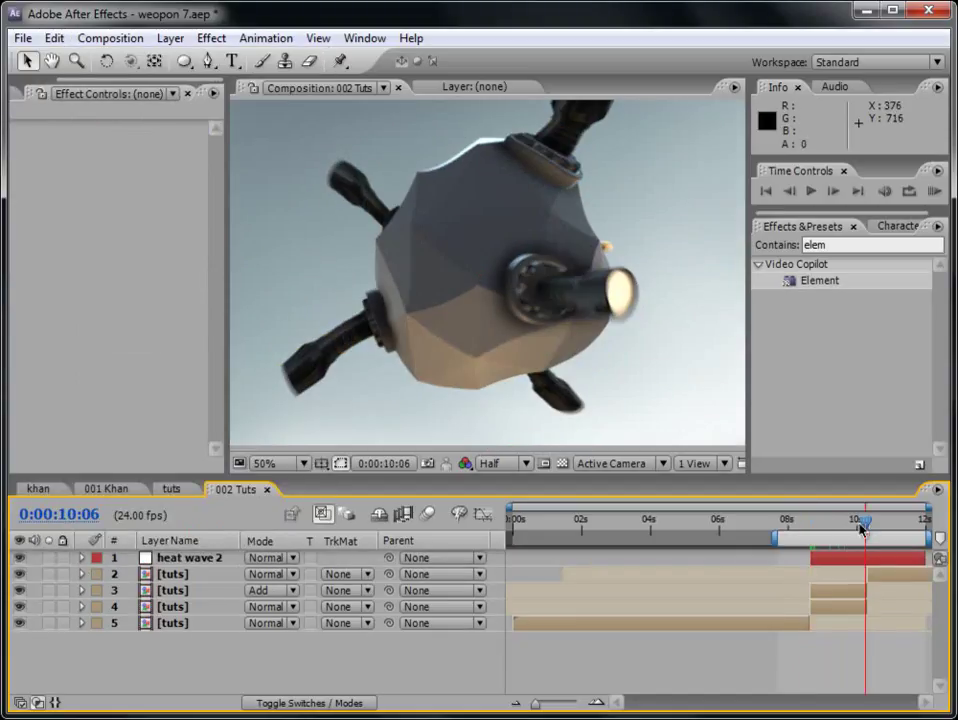
{"action": "left_click", "coordinate": [53, 38]}
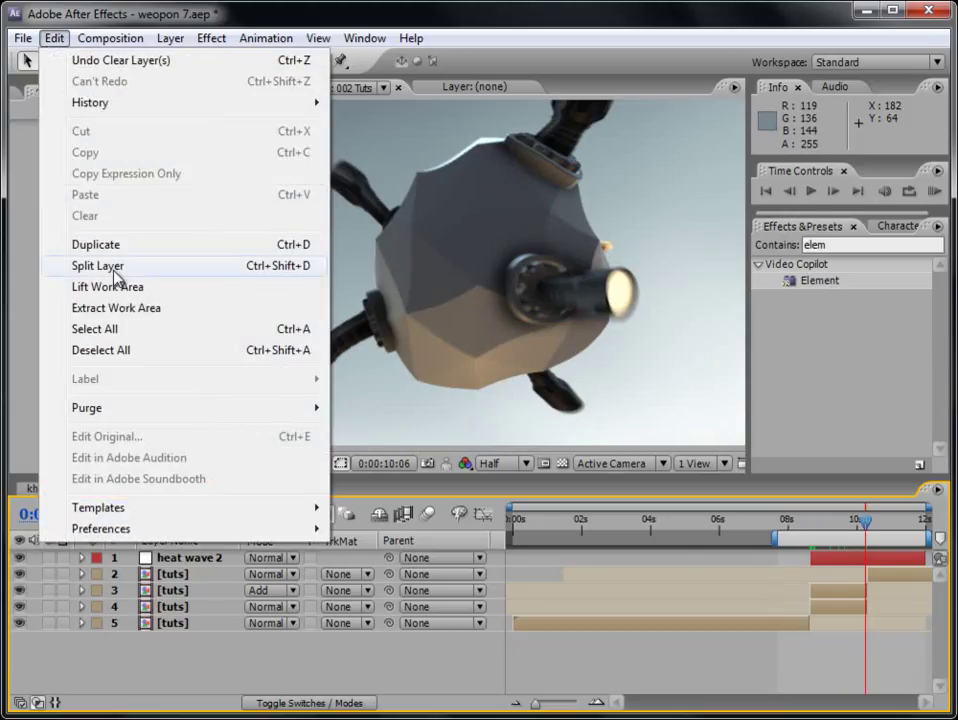
{"action": "left_click", "coordinate": [116, 268]}
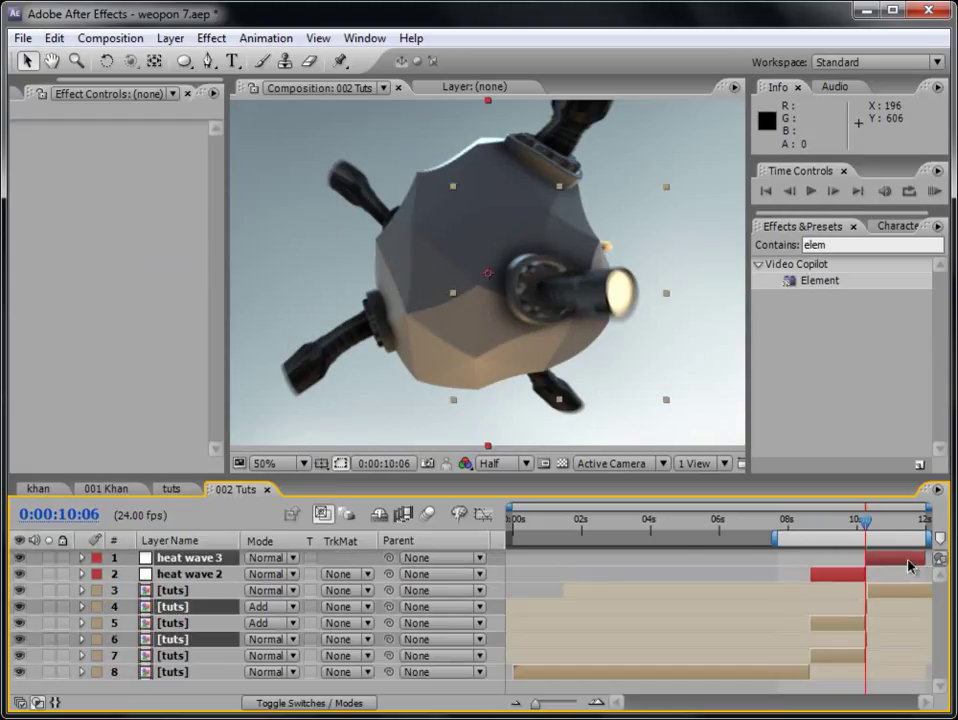
{"action": "key", "text": "ctrl+z"}
Try a Turbulent Displace amount of 34 on heat wave 2 and return it to 50.
{"action": "left_click_drag", "start_coordinate": [812, 520], "coordinate": [834, 527]}
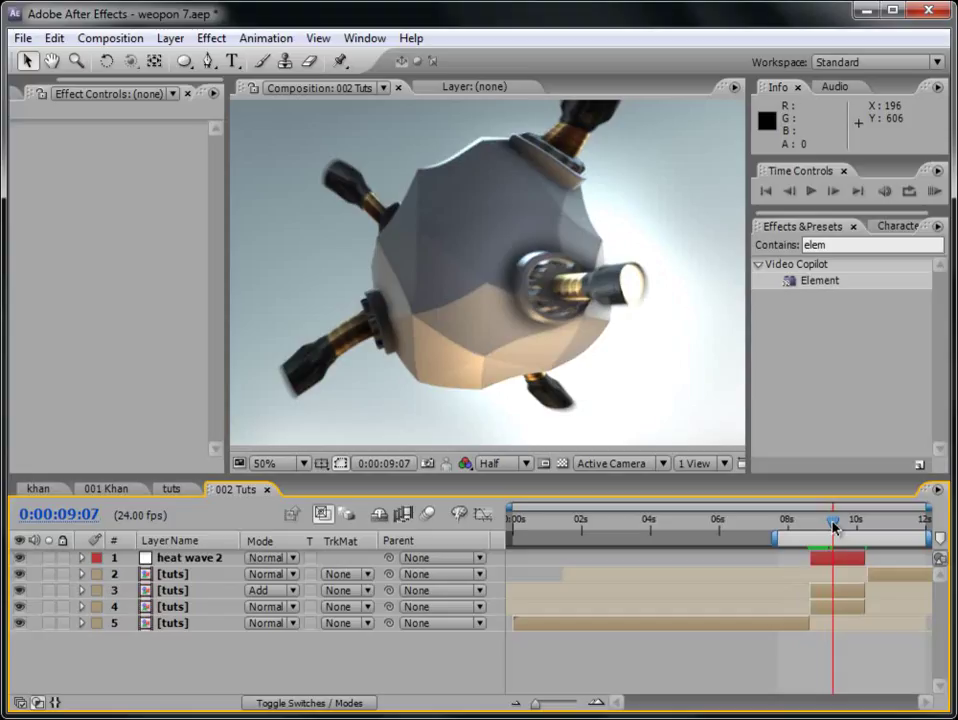
{"action": "left_click", "coordinate": [170, 560]}
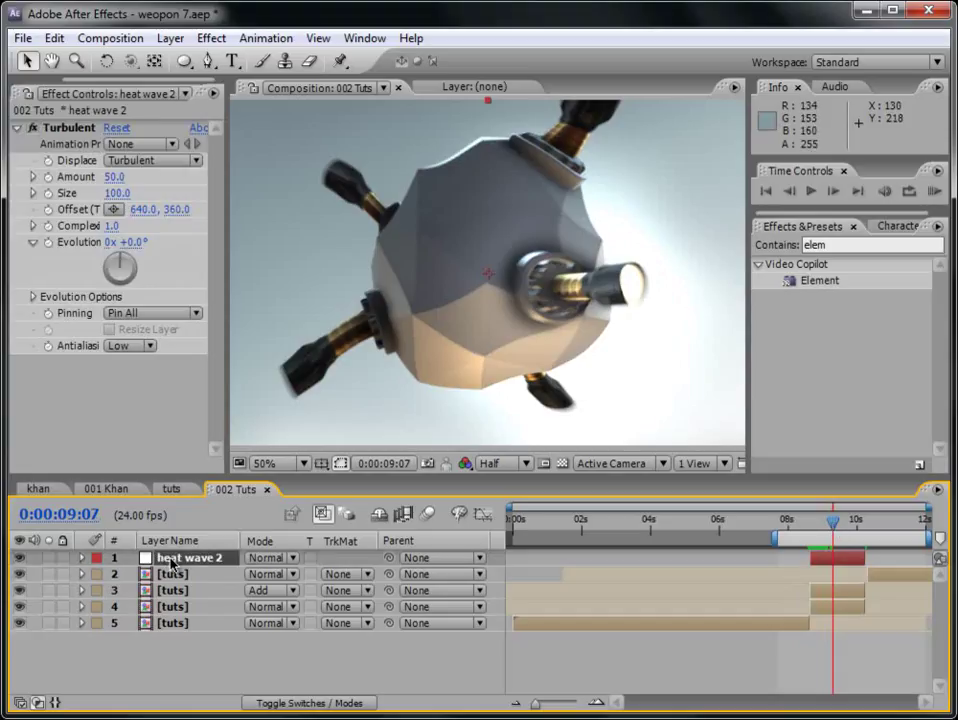
{"action": "mouse_move", "coordinate": [115, 182]}
{"action": "left_mouse_down"}
{"action": "mouse_move", "coordinate": [80, 180]}
{"action": "mouse_move", "coordinate": [100, 178]}
{"action": "left_mouse_up"}
{"action": "left_click", "coordinate": [110, 178]}
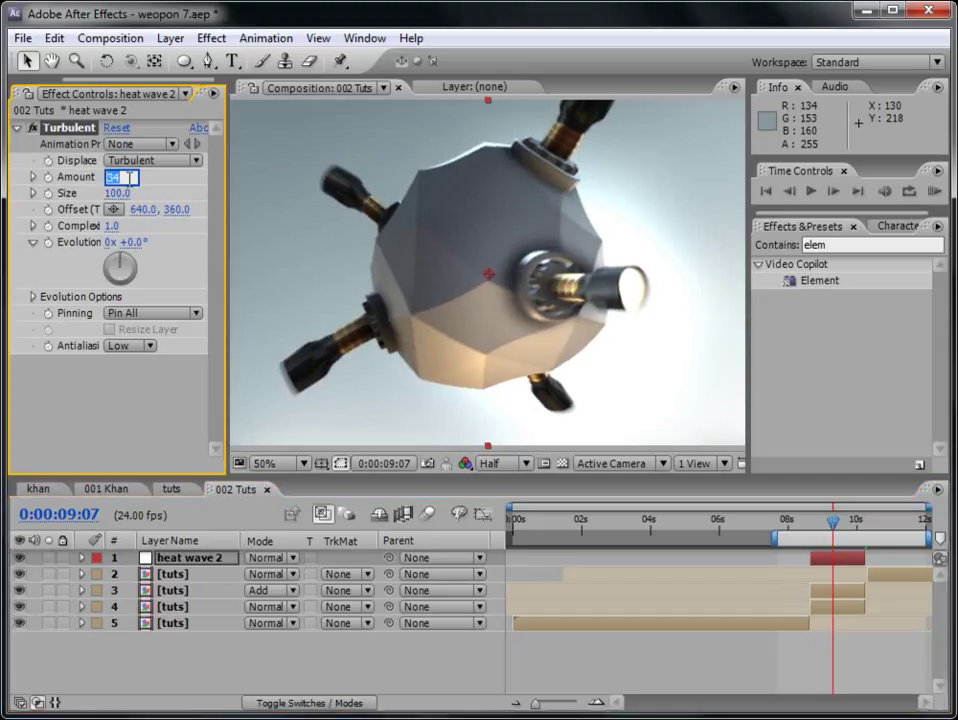
{"action": "key", "text": "Return"}
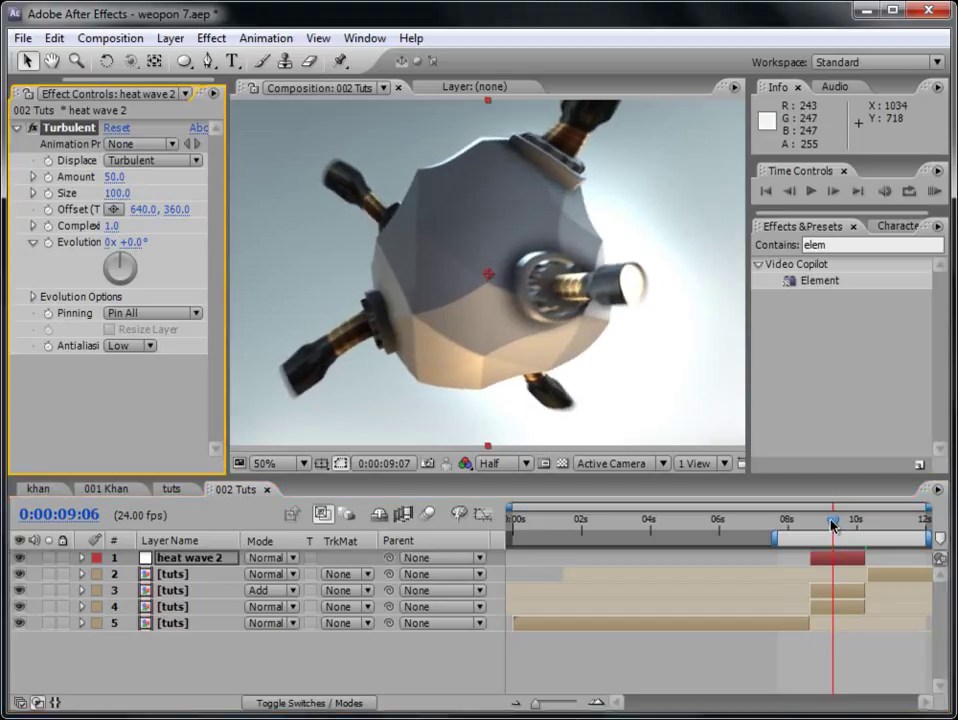
Set a Turbulent Displace Amount keyframe of 0 at 0:00:08:15 on heat wave 2.
{"action": "left_click_drag", "start_coordinate": [833, 527], "coordinate": [812, 526]}
{"action": "left_click", "coordinate": [116, 177]}
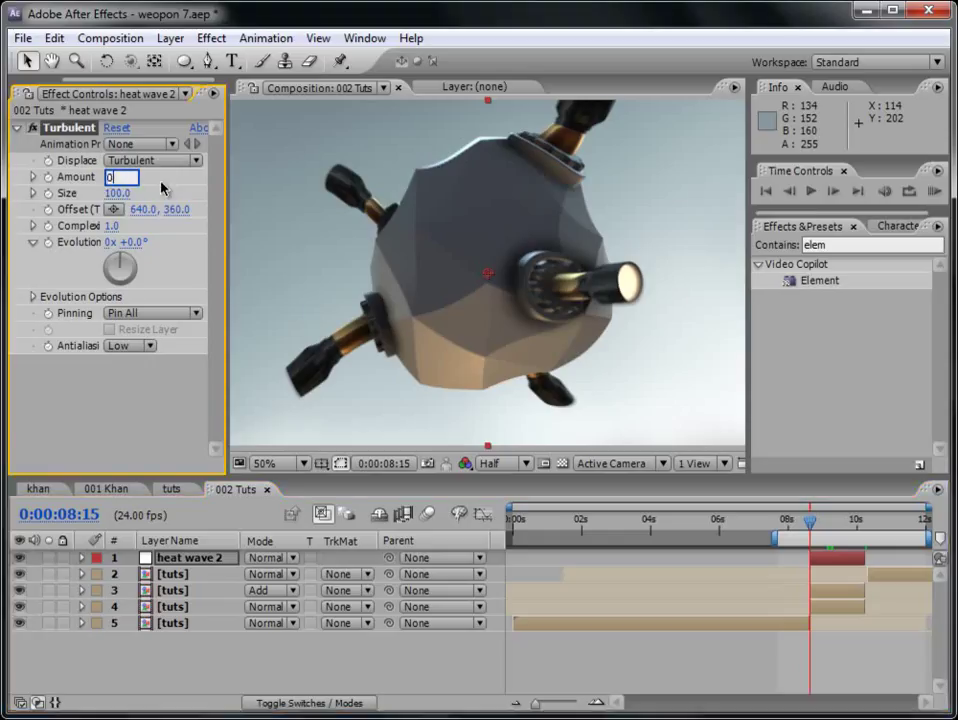
{"action": "type", "text": "0"}
{"action": "key", "text": "Return"}
{"action": "left_click", "coordinate": [47, 177]}
Keyframe the heat wave 2 displacement Amount to 50 at 0:00:09:12 and back to 0 at 0:00:10:01.
{"action": "left_click_drag", "start_coordinate": [812, 526], "coordinate": [840, 526]}
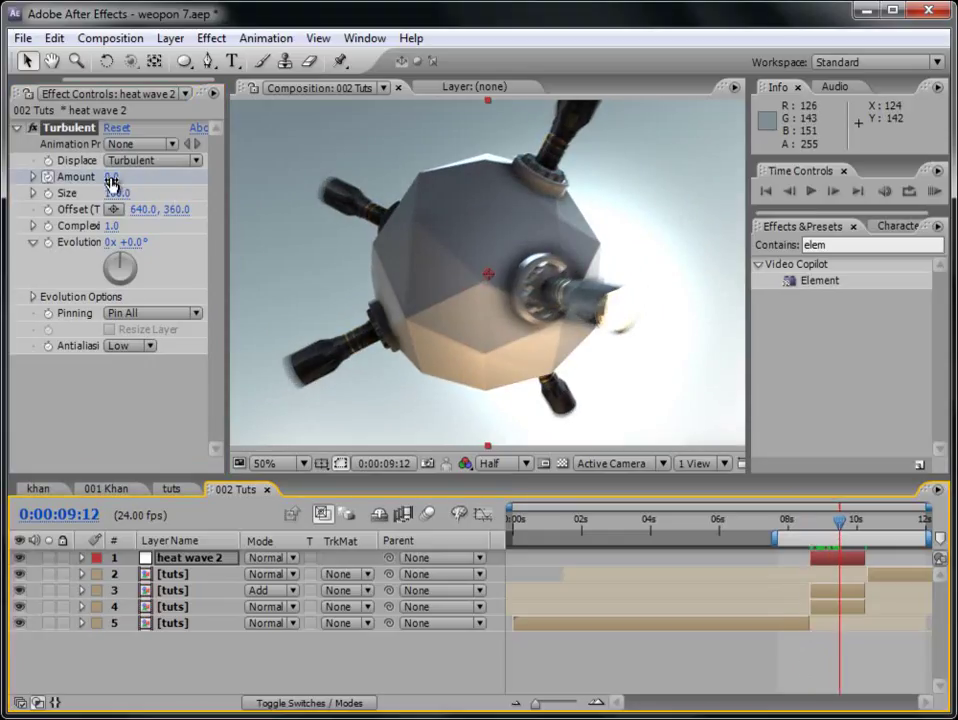
{"action": "left_click", "coordinate": [110, 178]}
{"action": "key", "text": "Return"}
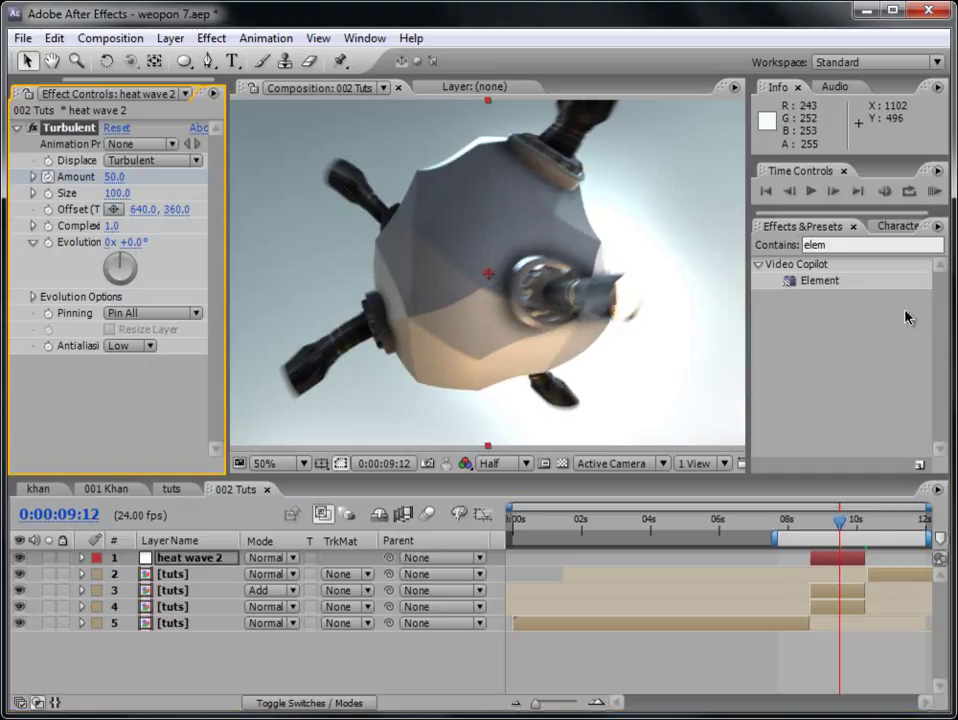
{"action": "left_click_drag", "start_coordinate": [853, 530], "coordinate": [859, 528]}
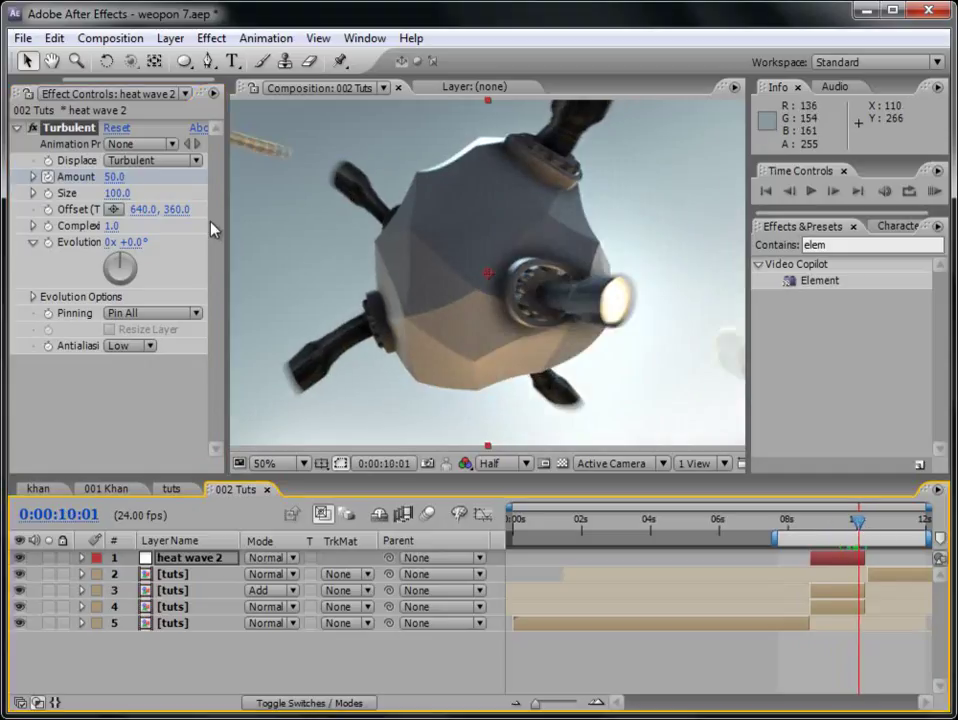
{"action": "left_click", "coordinate": [114, 177]}
{"action": "type", "text": "0"}
{"action": "key", "text": "Return"}
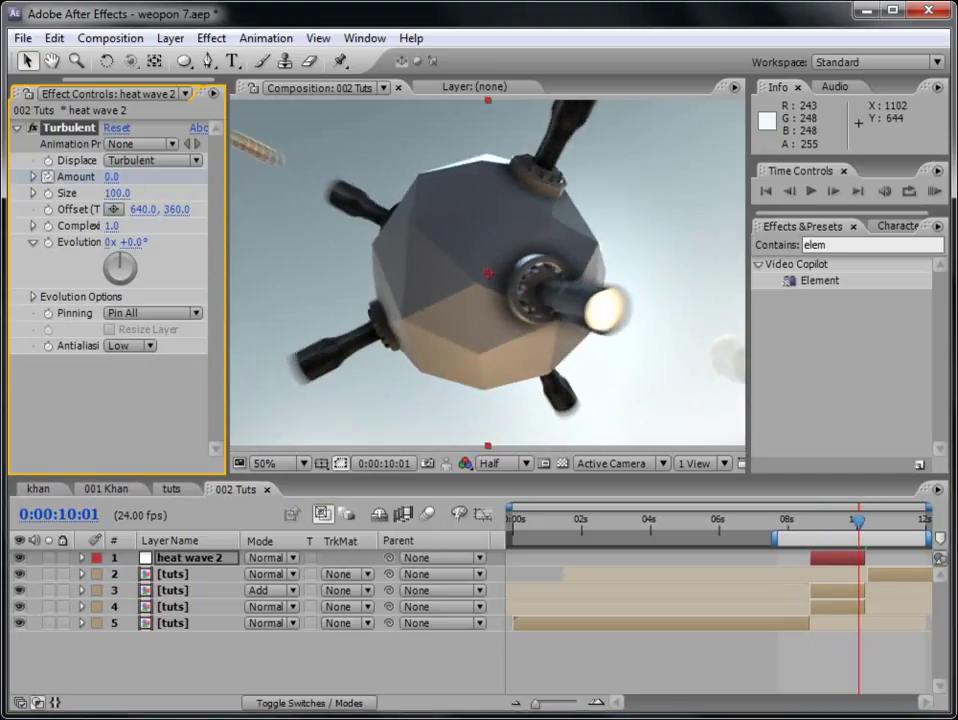
Draw a circular mask around the front gun barrel on heat wave 2 and feather it by 101 pixels.
{"action": "left_click", "coordinate": [936, 191]}
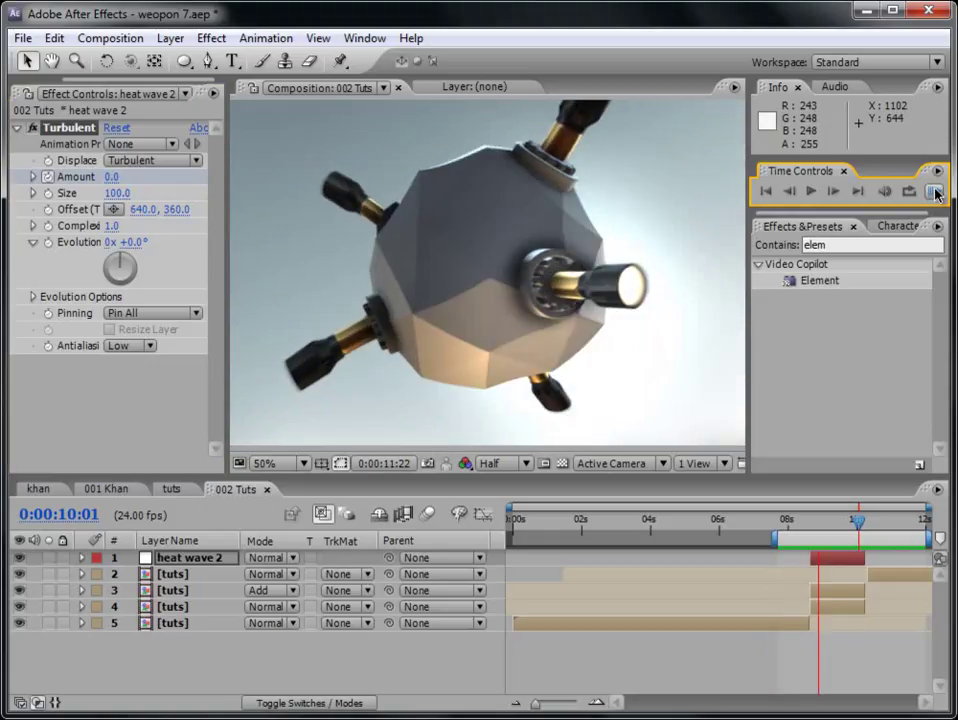
{"action": "key", "text": "space"}
{"action": "left_click", "coordinate": [184, 62]}
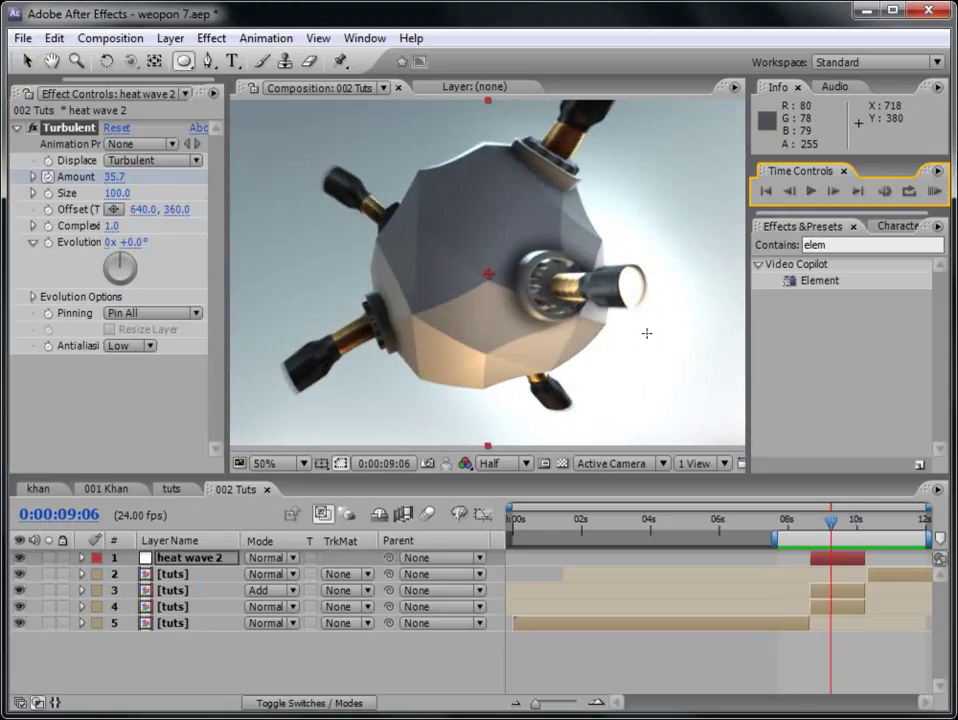
{"action": "mouse_move", "coordinate": [508, 355]}
{"action": "left_mouse_down"}
{"action": "mouse_move", "coordinate": [625, 250]}
{"action": "mouse_move", "coordinate": [667, 197]}
{"action": "left_mouse_up"}
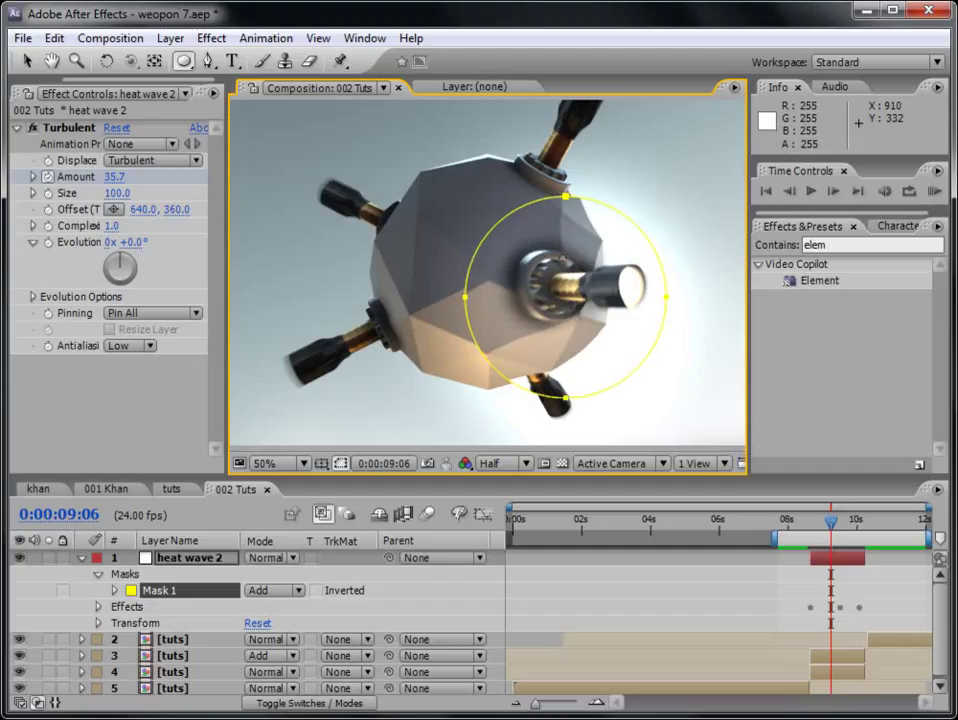
{"action": "key", "text": "f"}
{"action": "left_click_drag", "start_coordinate": [278, 590], "coordinate": [445, 625]}
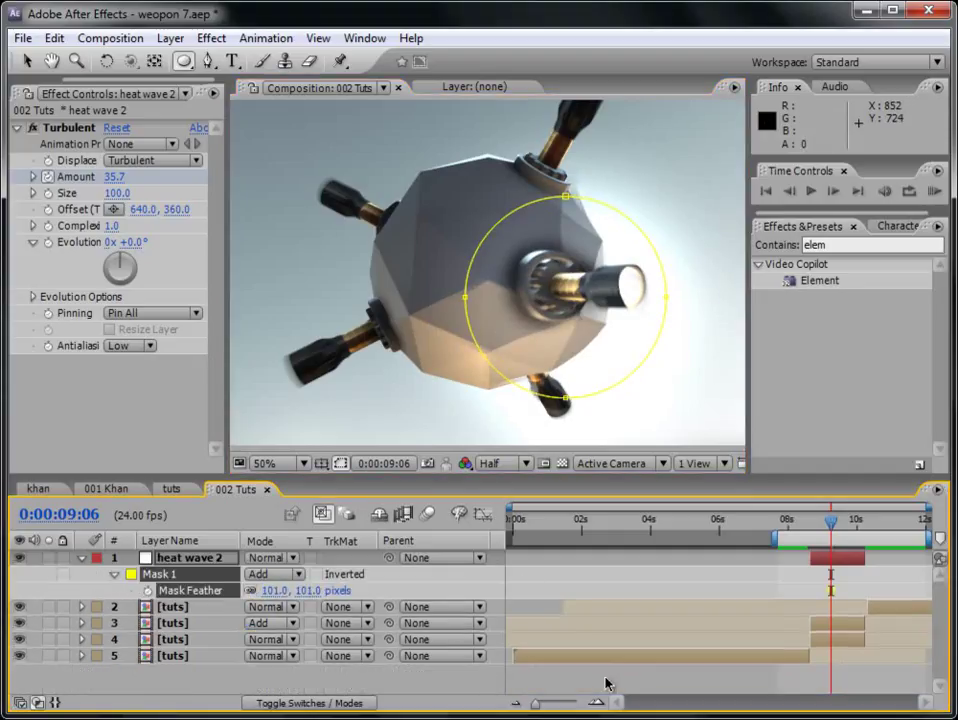
{"action": "left_click", "coordinate": [607, 683]}
Shift the first two Opacity keyframes of the Add-mode slow-motion tuts layer to 0:00:08:23 and 0:00:09:13.
{"action": "left_click", "coordinate": [934, 191]}
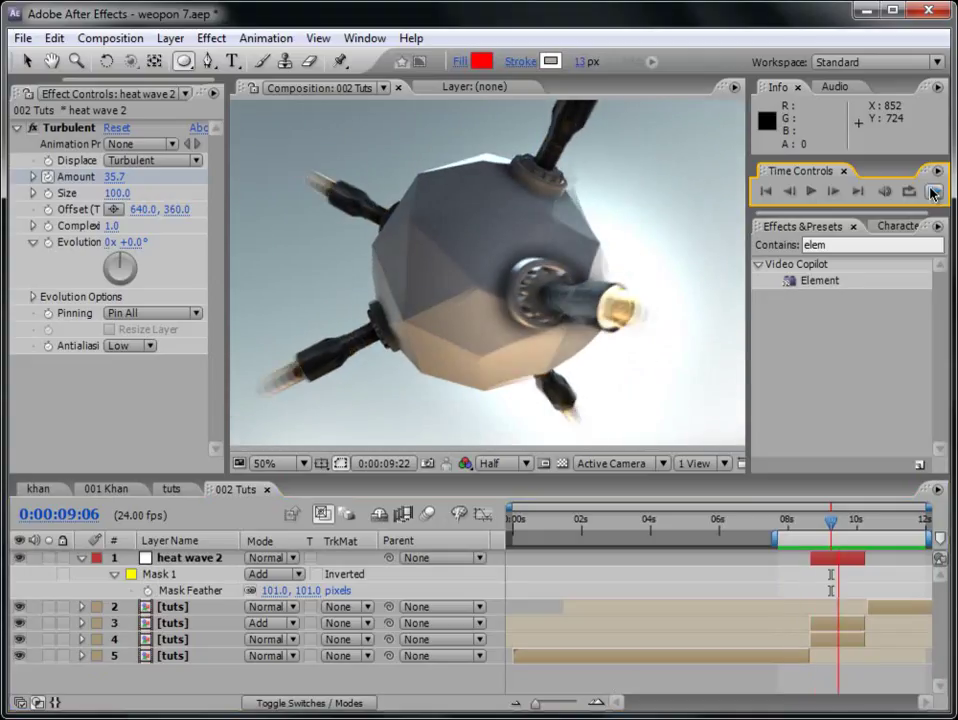
{"action": "left_click_drag", "start_coordinate": [818, 524], "coordinate": [838, 521]}
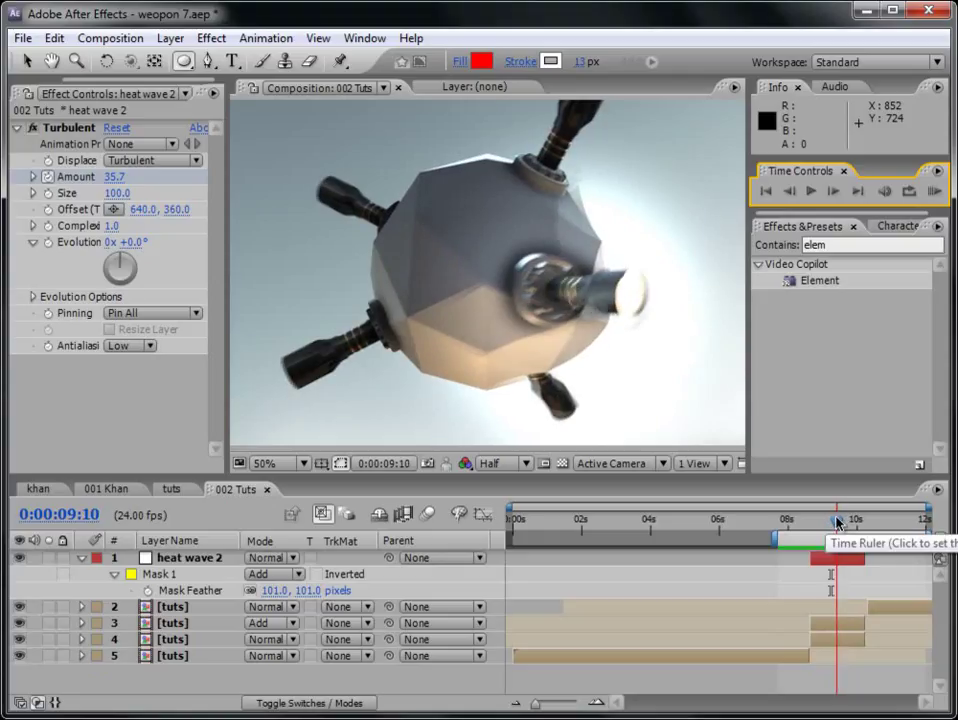
{"action": "left_click", "coordinate": [843, 628]}
{"action": "key", "text": "t"}
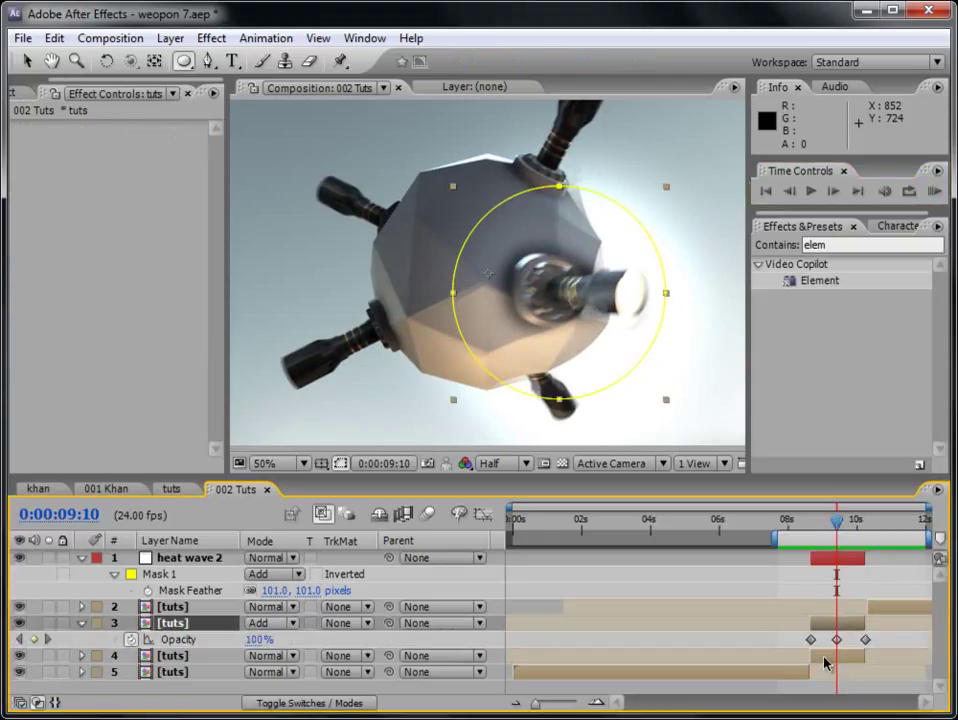
{"action": "left_click", "coordinate": [812, 641]}
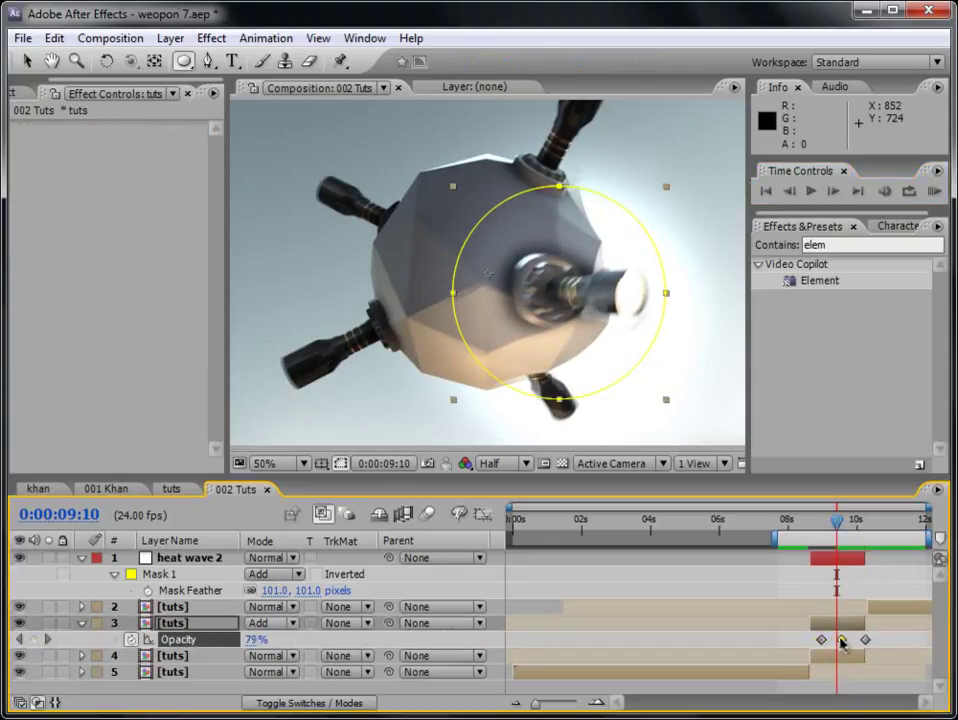
{"action": "mouse_move", "coordinate": [838, 522]}
{"action": "left_mouse_down"}
{"action": "mouse_move", "coordinate": [816, 524]}
{"action": "mouse_move", "coordinate": [840, 533]}
{"action": "left_mouse_up"}
Move the first Turbulent Displace Amount keyframe on heat wave 2 to about 0:00:09:03, closer to the peak keyframe.
{"action": "left_click", "coordinate": [838, 563]}
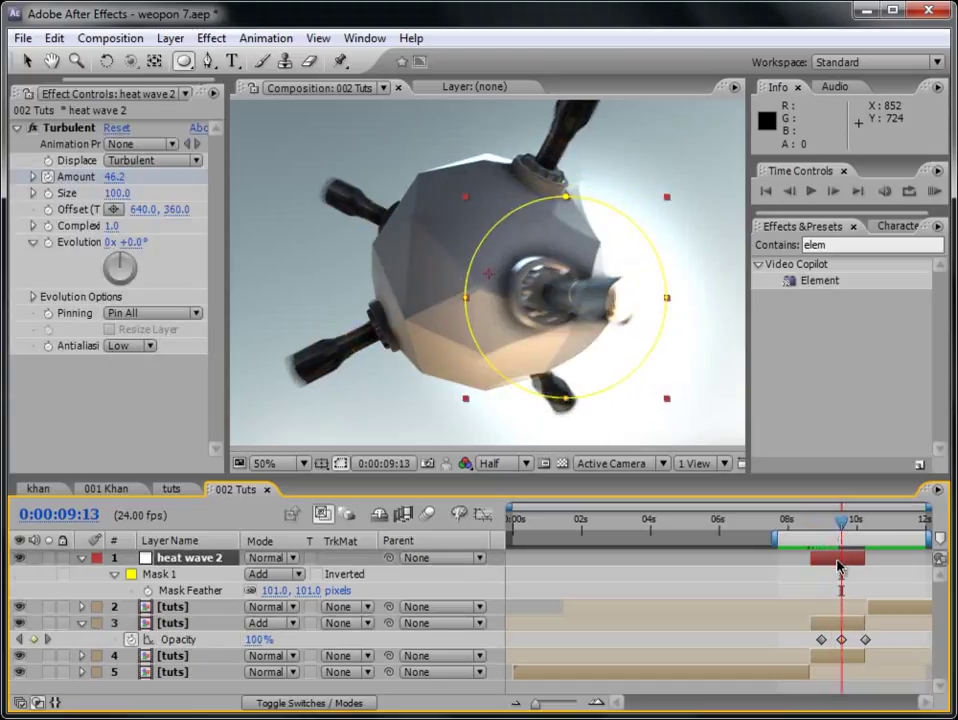
{"action": "key", "text": "u"}
{"action": "left_click", "coordinate": [811, 591]}
{"action": "left_click_drag", "start_coordinate": [815, 525], "coordinate": [857, 537]}
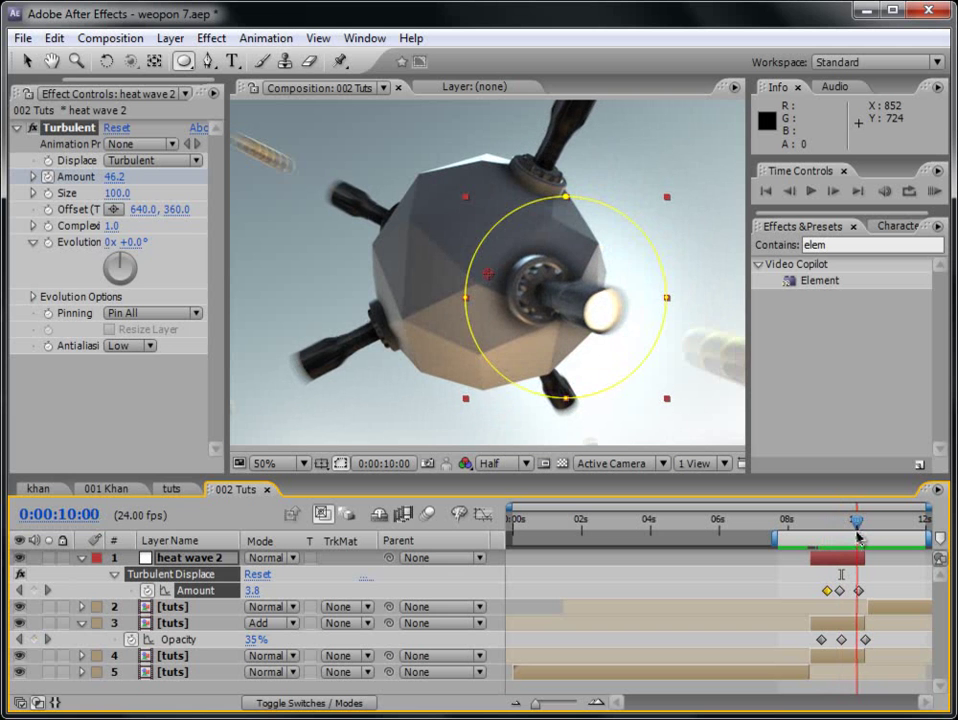
Align the Add-mode tuts layer's last Opacity keyframe with the final Amount keyframe at 0:00:10:01 and preview the animation.
{"action": "left_click", "coordinate": [859, 640]}
{"action": "left_click", "coordinate": [934, 191]}
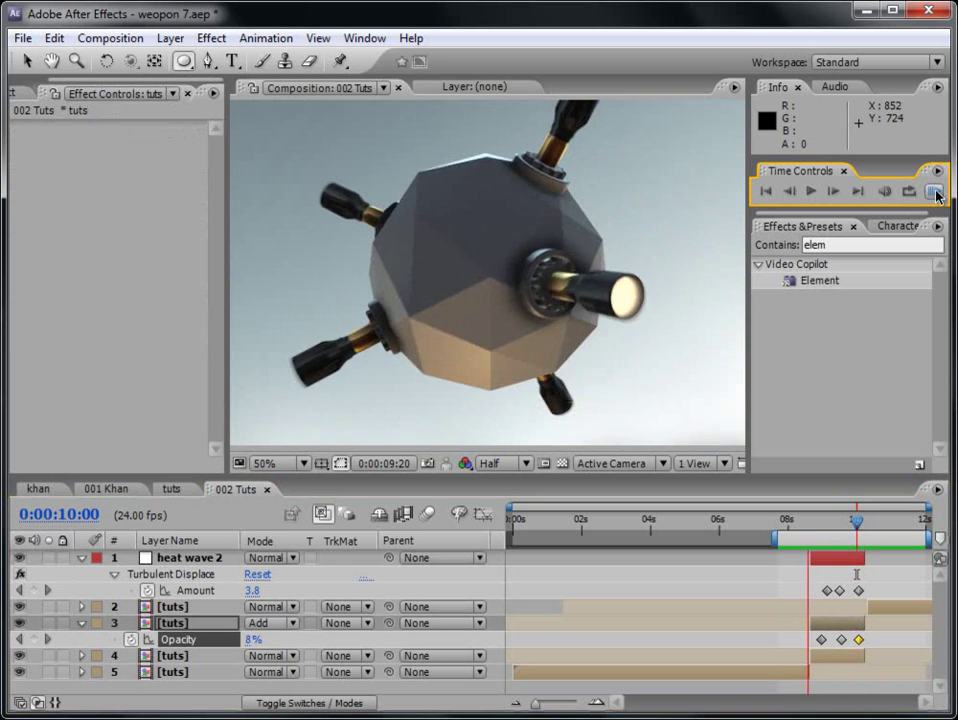
{"action": "left_click", "coordinate": [780, 527]}
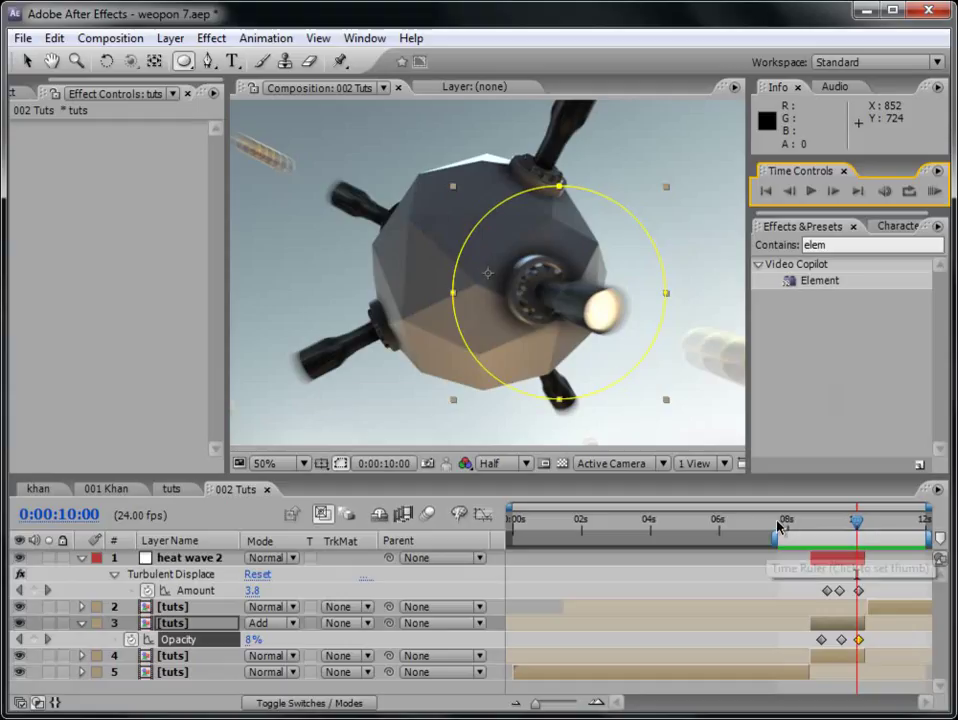
{"action": "left_click", "coordinate": [848, 555]}
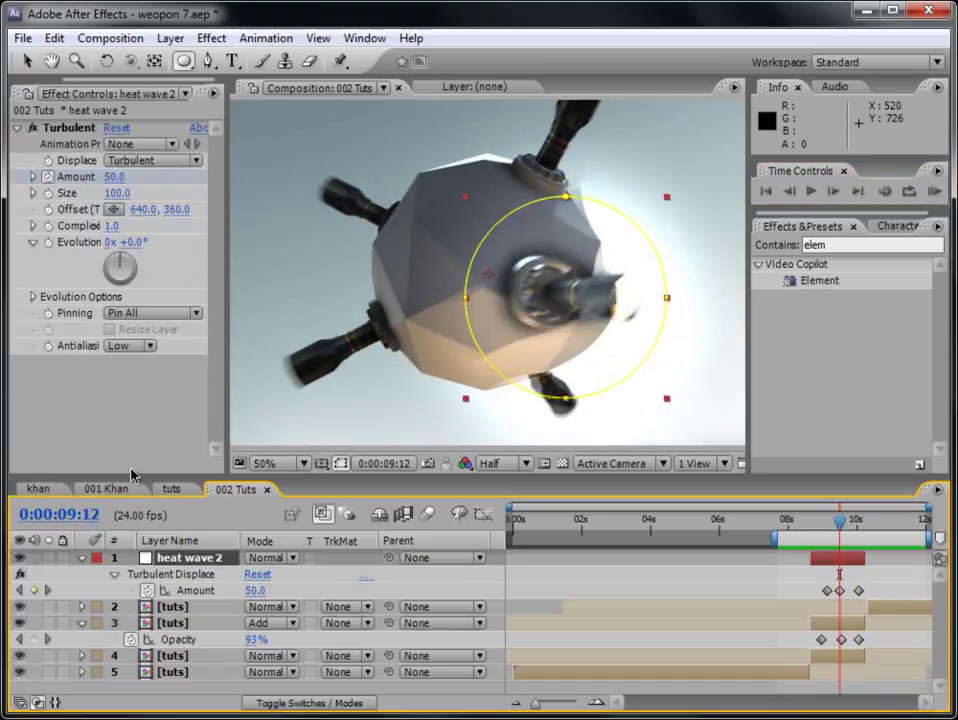
Find the particle layers in the 001 Khan composition and copy the first sparks and smoke pair.
{"action": "left_click", "coordinate": [40, 489]}
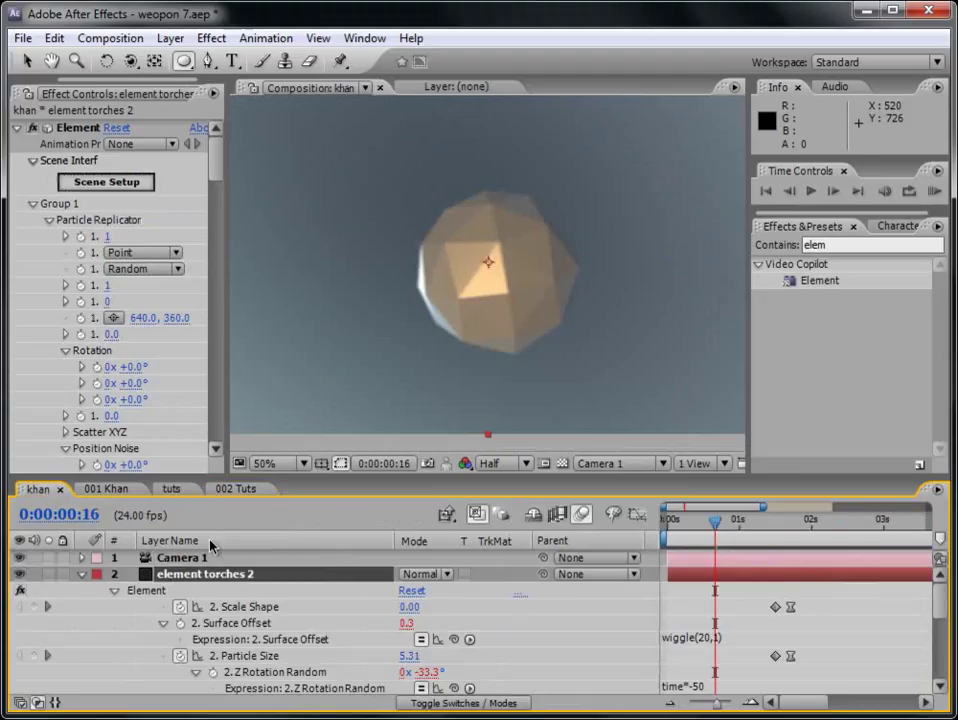
{"action": "left_click", "coordinate": [81, 576]}
{"action": "left_click", "coordinate": [118, 490]}
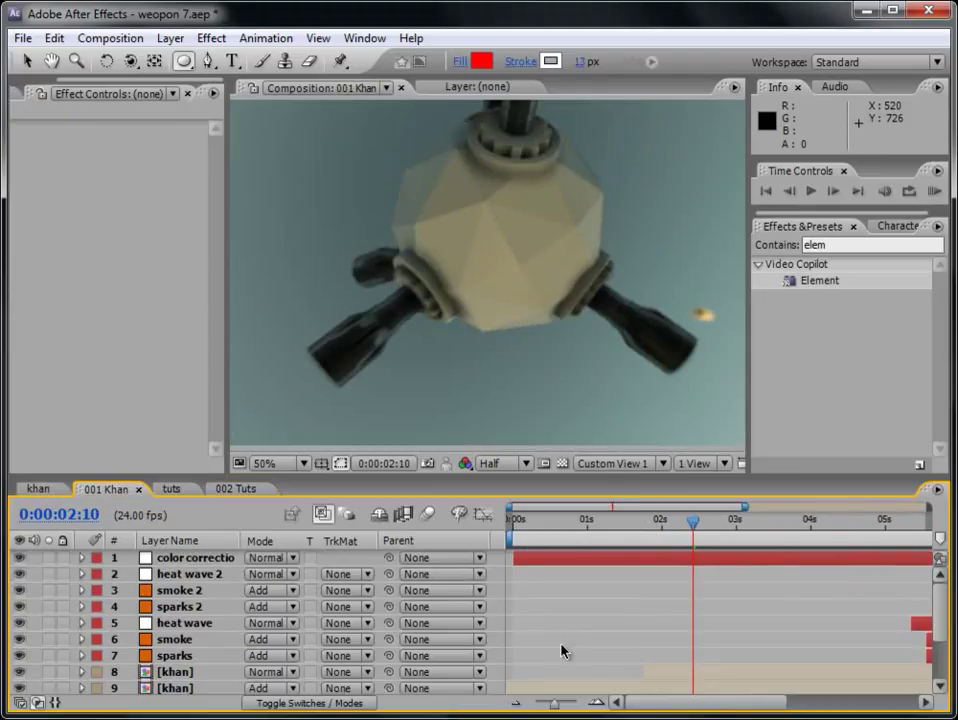
{"action": "left_click", "coordinate": [174, 592]}
{"action": "left_click", "coordinate": [178, 606]}
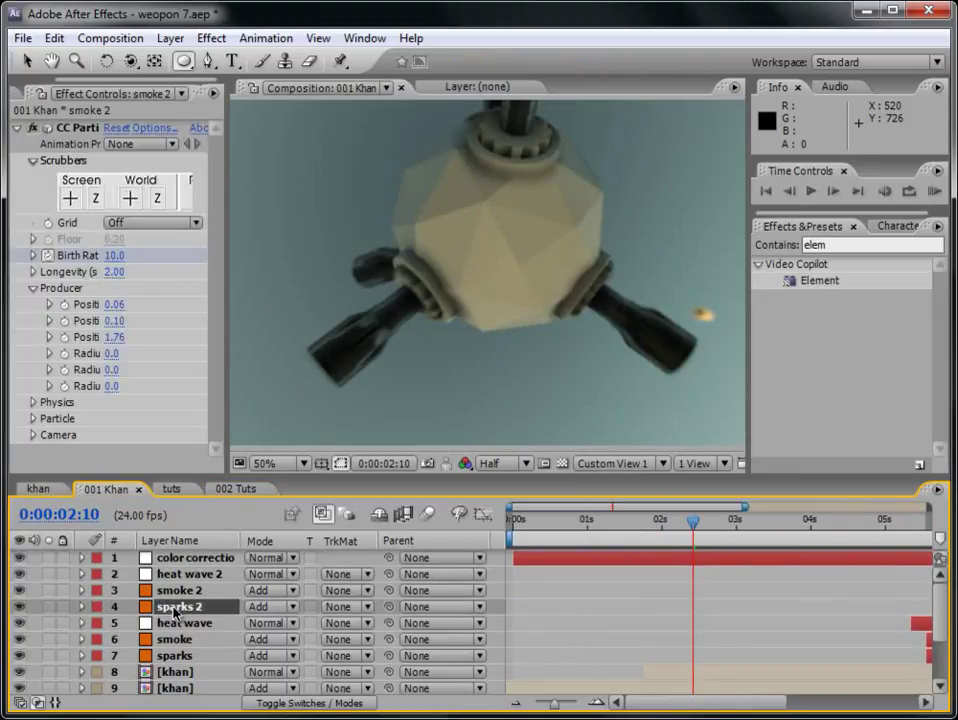
{"action": "left_click", "coordinate": [163, 657]}
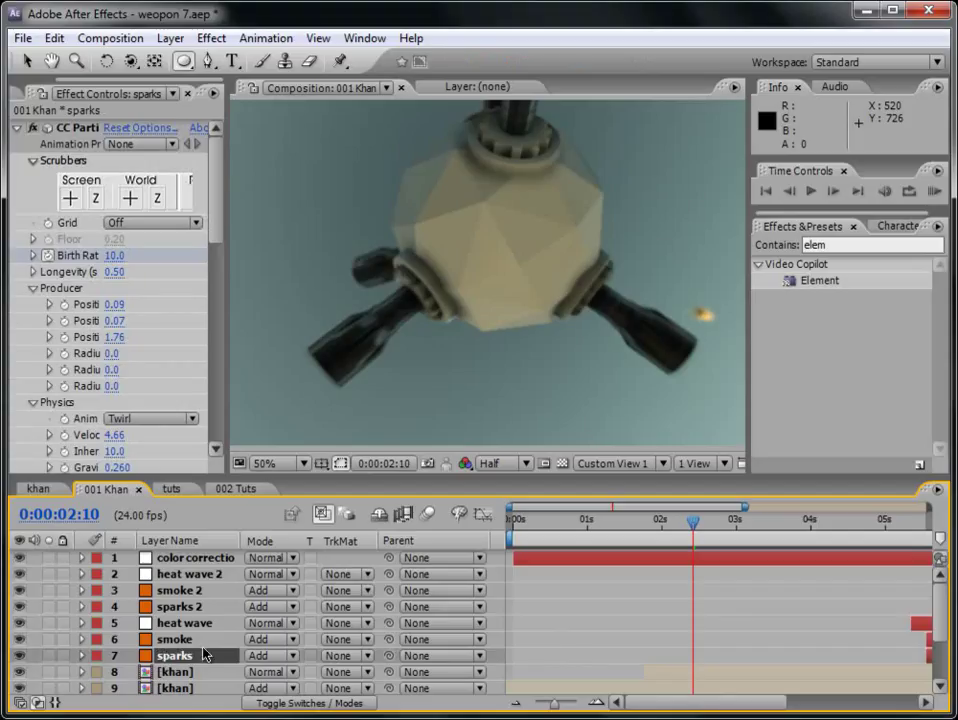
{"action": "left_click_drag", "start_coordinate": [554, 704], "coordinate": [530, 706]}
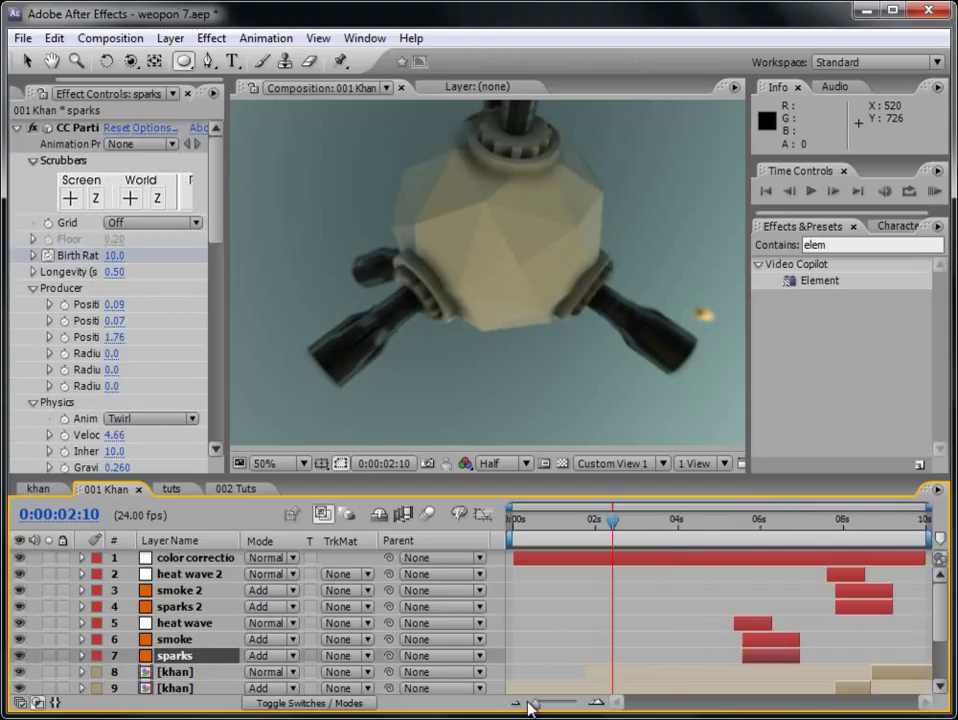
{"action": "left_click", "coordinate": [760, 641]}
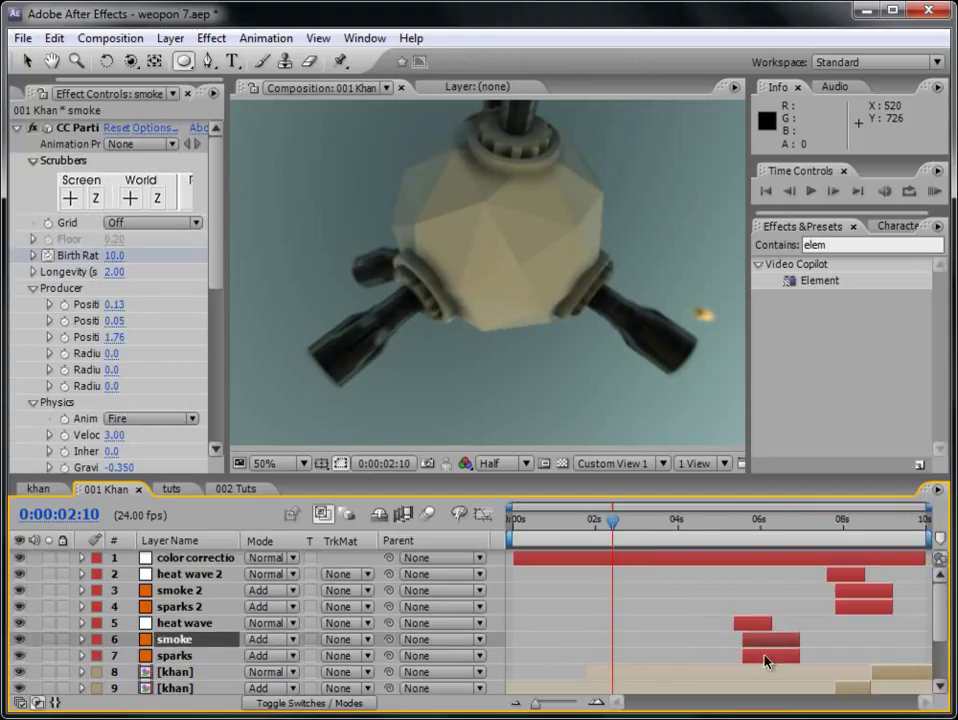
{"action": "left_click", "coordinate": [765, 657]}
{"action": "left_click", "coordinate": [758, 625]}
{"action": "left_click", "coordinate": [767, 655]}
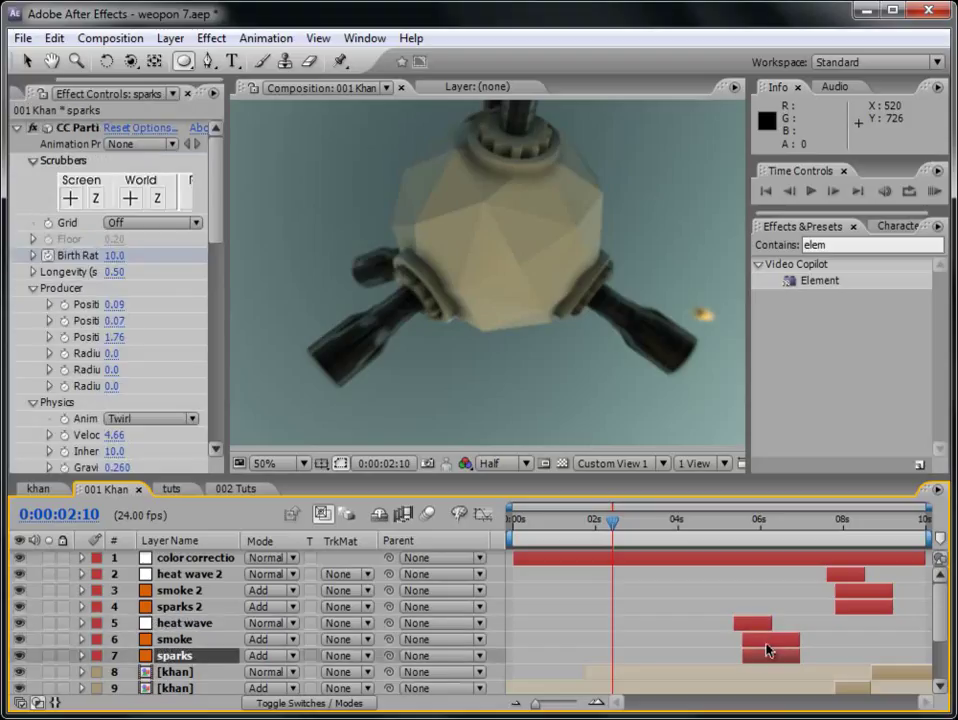
{"action": "left_click", "coordinate": [765, 639], "text": "ctrl"}
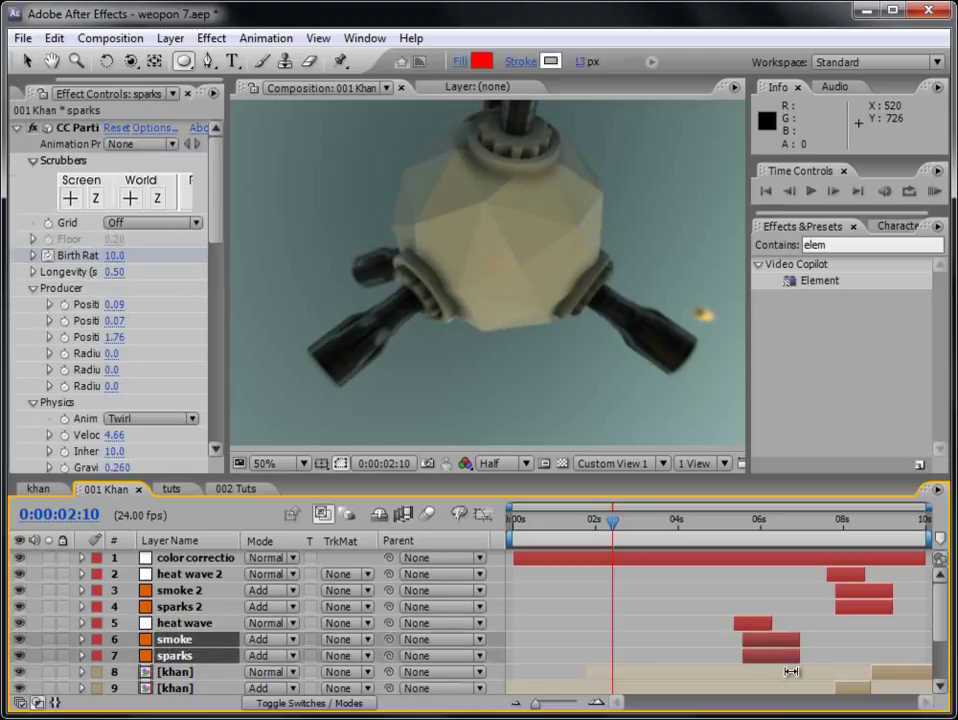
Paste the sparks and smoke layers into 002 Tuts above the Add-mode tuts layer and align their start with the slow-motion section.
{"action": "left_click", "coordinate": [240, 489]}
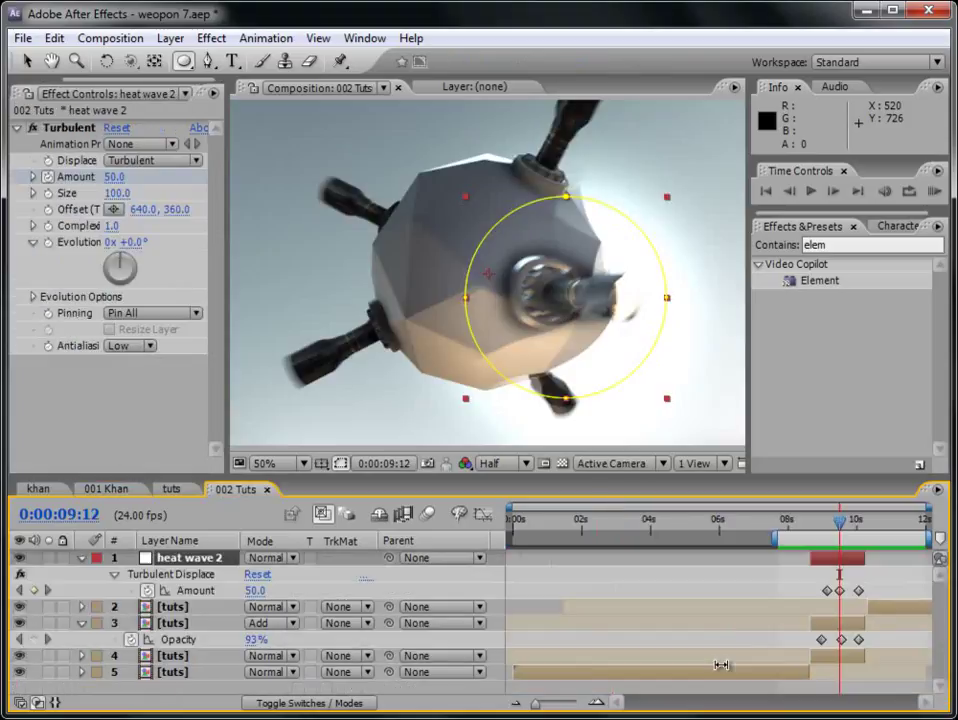
{"action": "left_click", "coordinate": [819, 627]}
{"action": "key", "text": "ctrl+v"}
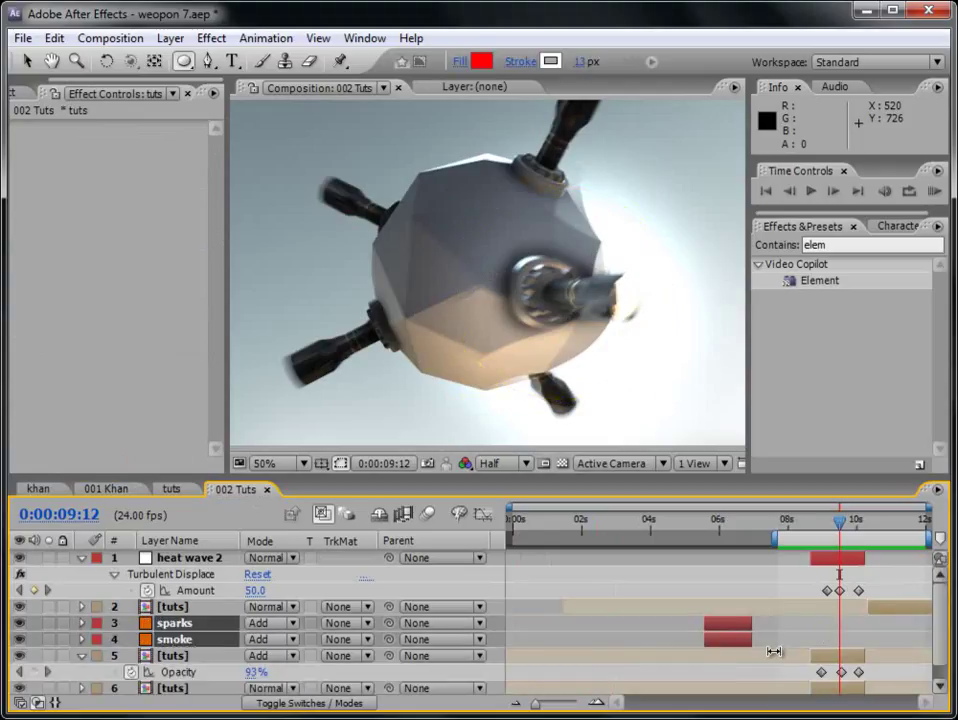
{"action": "left_click_drag", "start_coordinate": [725, 645], "coordinate": [828, 643]}
{"action": "mouse_move", "coordinate": [816, 530]}
{"action": "left_mouse_down"}
{"action": "mouse_move", "coordinate": [806, 529]}
{"action": "mouse_move", "coordinate": [831, 533]}
{"action": "mouse_move", "coordinate": [818, 538]}
{"action": "left_mouse_up"}
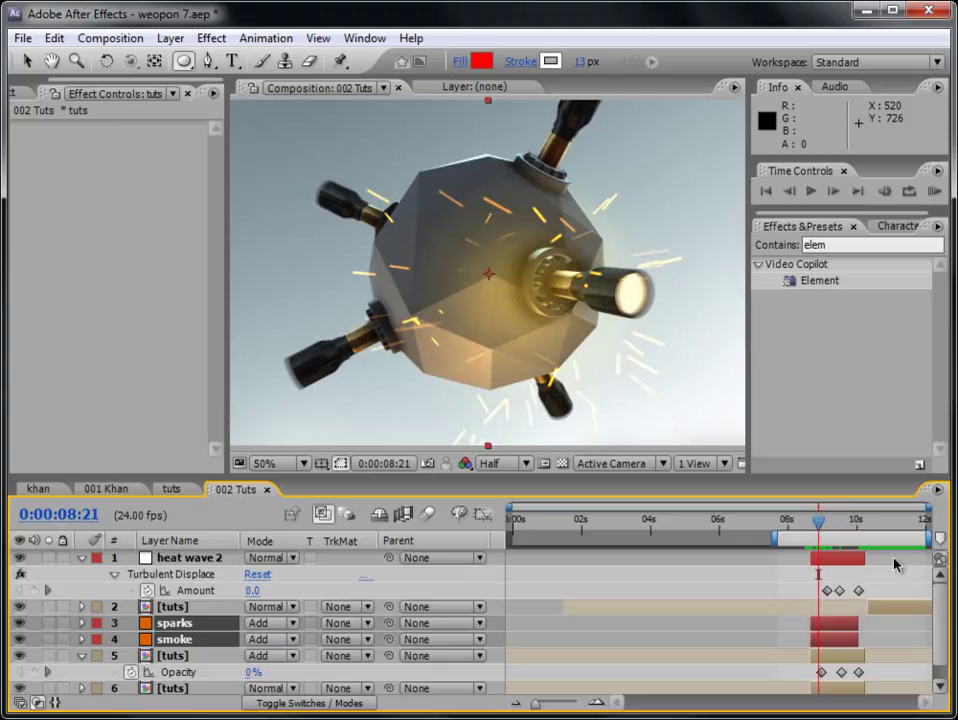
Move the sparks layer's mask over the front gun barrel.
{"action": "left_click", "coordinate": [770, 641]}
{"action": "left_click", "coordinate": [830, 645]}
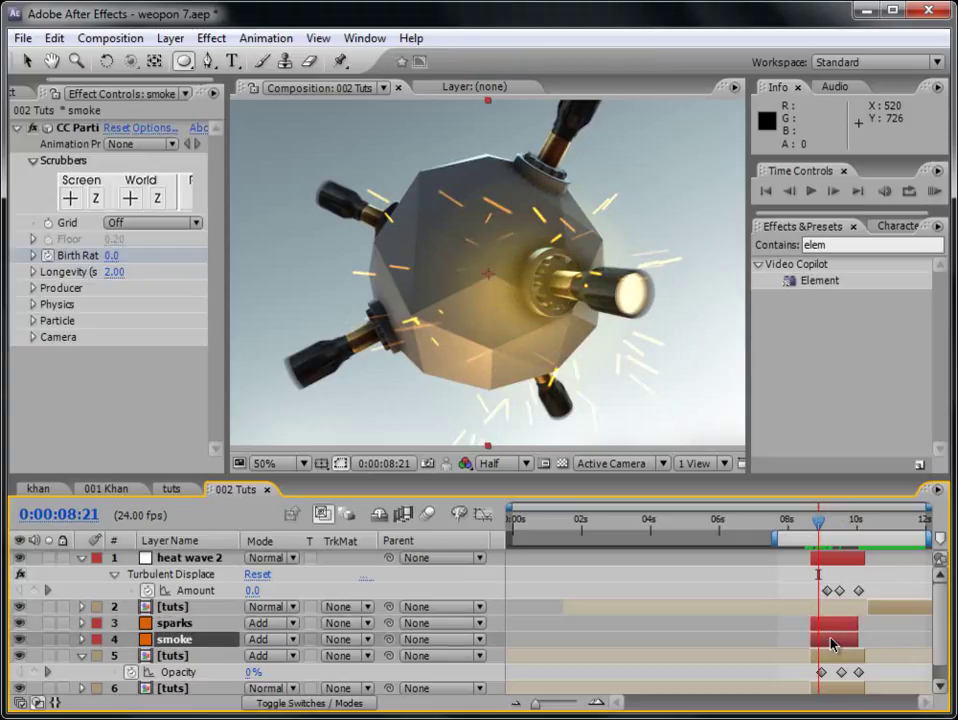
{"action": "left_click", "coordinate": [826, 625]}
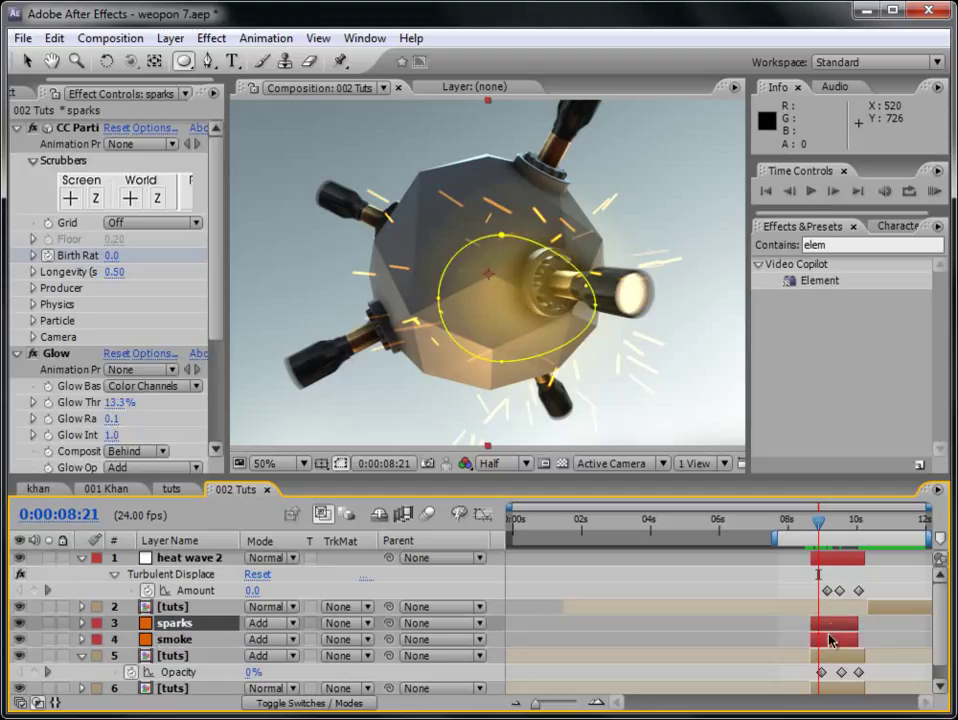
{"action": "left_click", "coordinate": [27, 62]}
{"action": "double_click", "coordinate": [549, 289]}
{"action": "left_click_drag", "start_coordinate": [549, 289], "coordinate": [644, 287]}
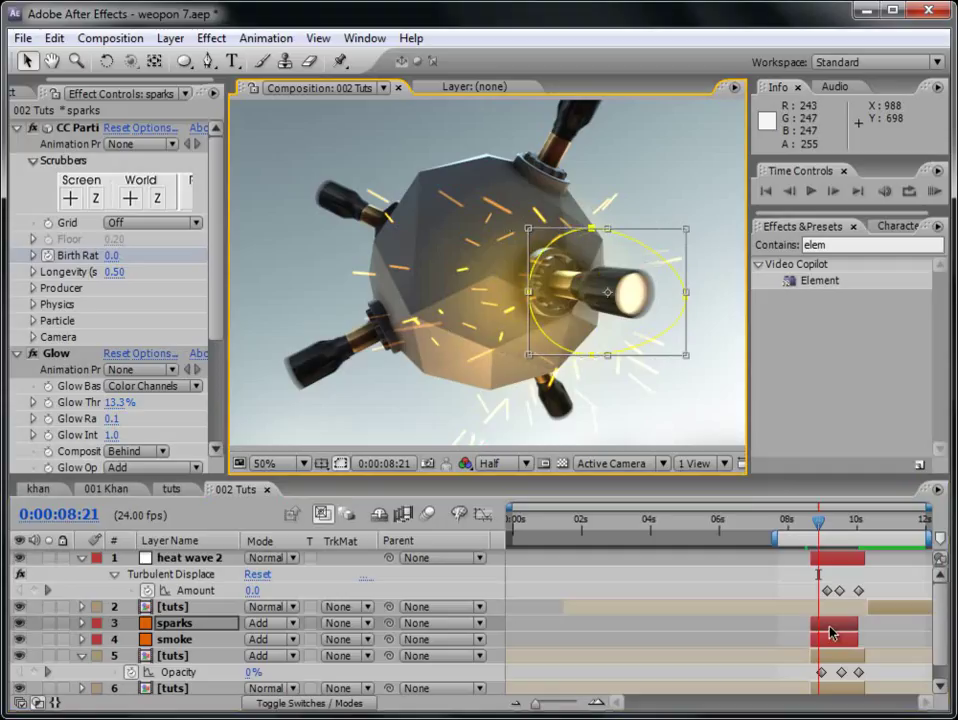
Set the sparks layer's CC Particle World producer Position X to 0.39.
{"action": "left_click", "coordinate": [166, 624]}
{"action": "key", "text": "e"}
{"action": "left_click", "coordinate": [155, 643]}
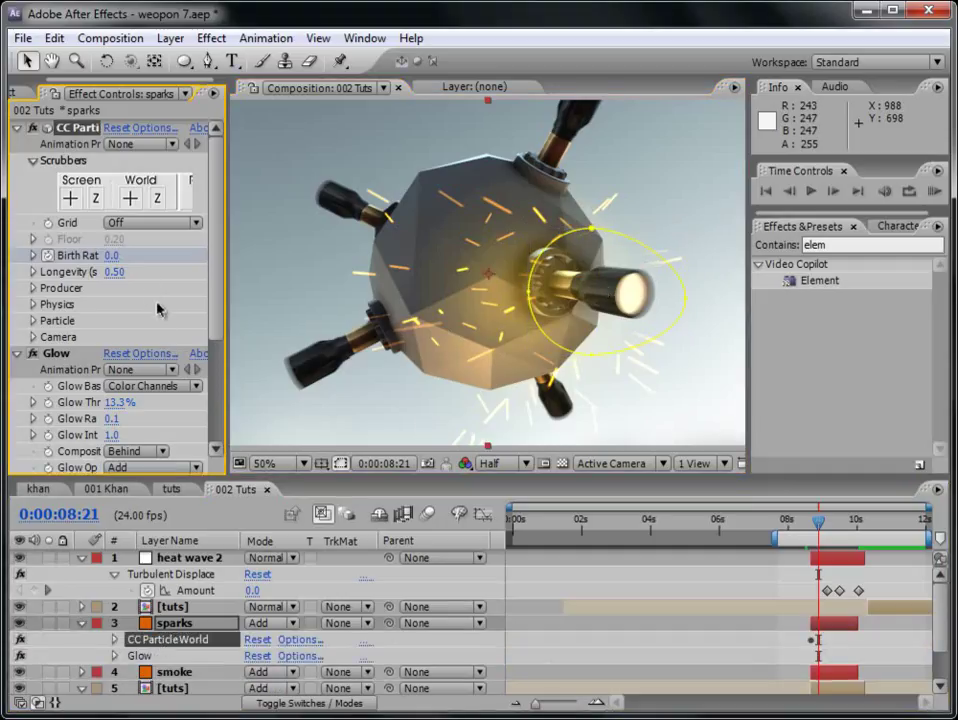
{"action": "left_click", "coordinate": [34, 288]}
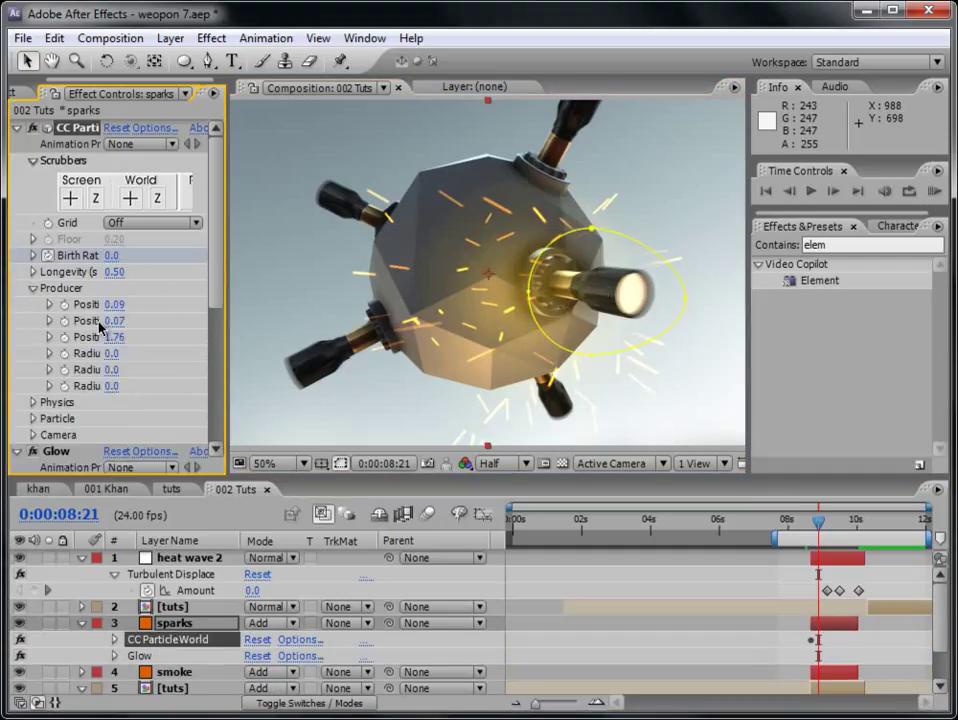
{"action": "left_click_drag", "start_coordinate": [114, 310], "coordinate": [150, 304]}
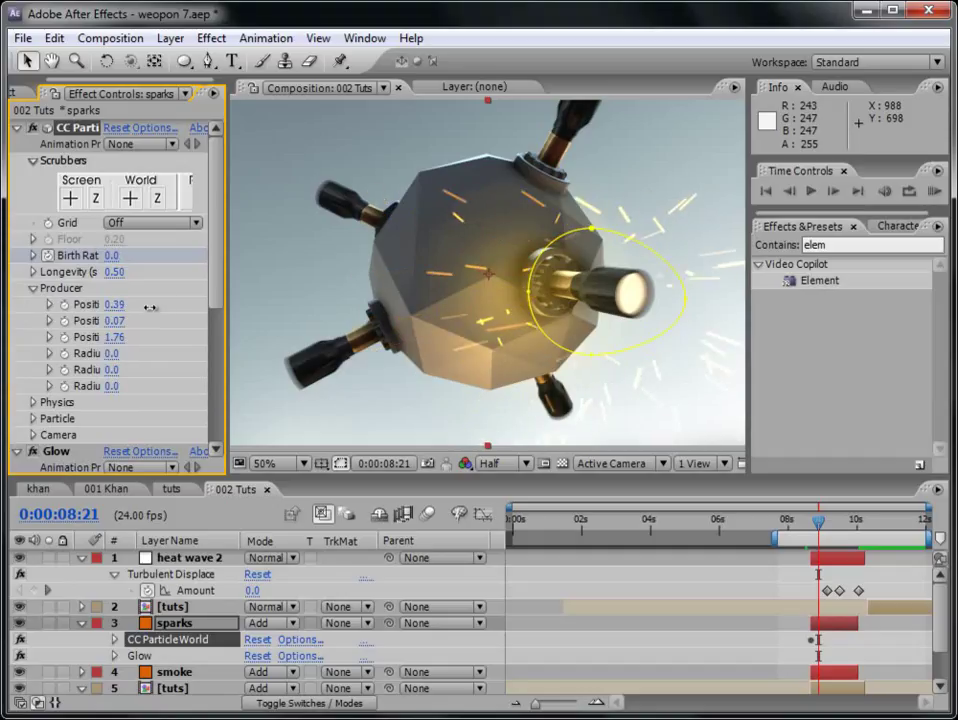
{"action": "left_click_drag", "start_coordinate": [806, 521], "coordinate": [822, 527]}
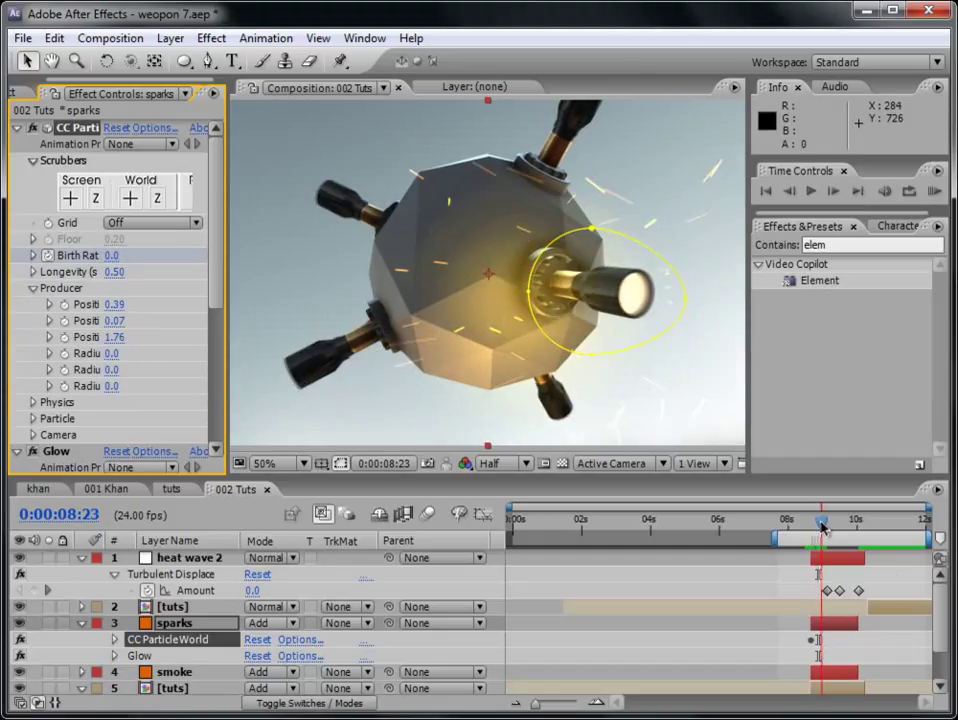
Set the smoke layer's CC Particle World producer Position X to 0.46 and Position Y to 0.12.
{"action": "left_click", "coordinate": [835, 678]}
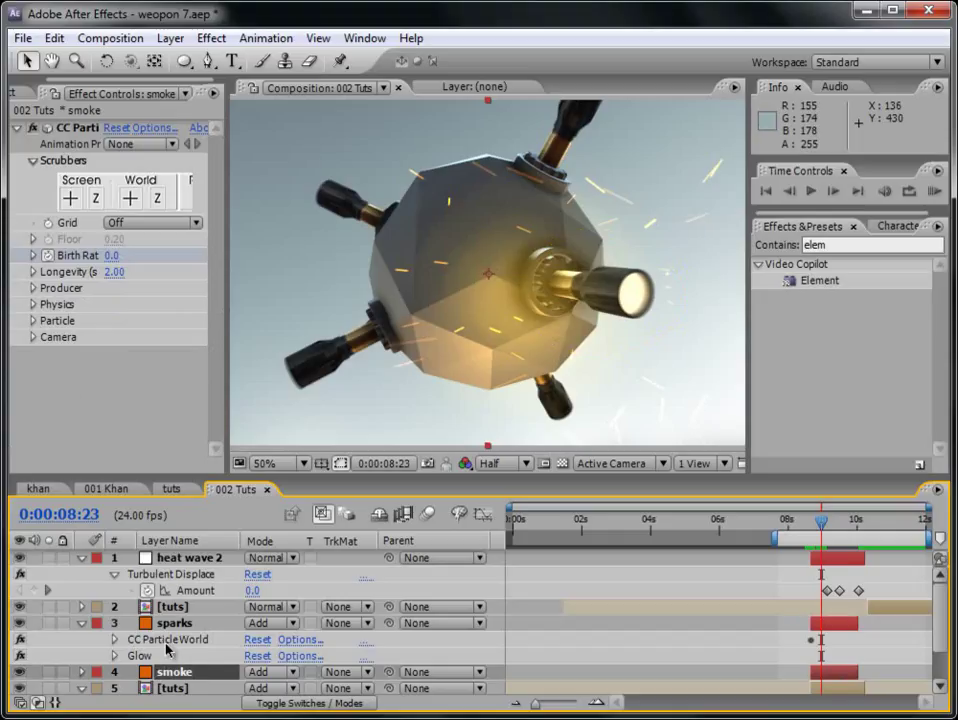
{"action": "scroll", "coordinate": [190, 677], "scroll_direction": "down", "scroll_amount": 2}
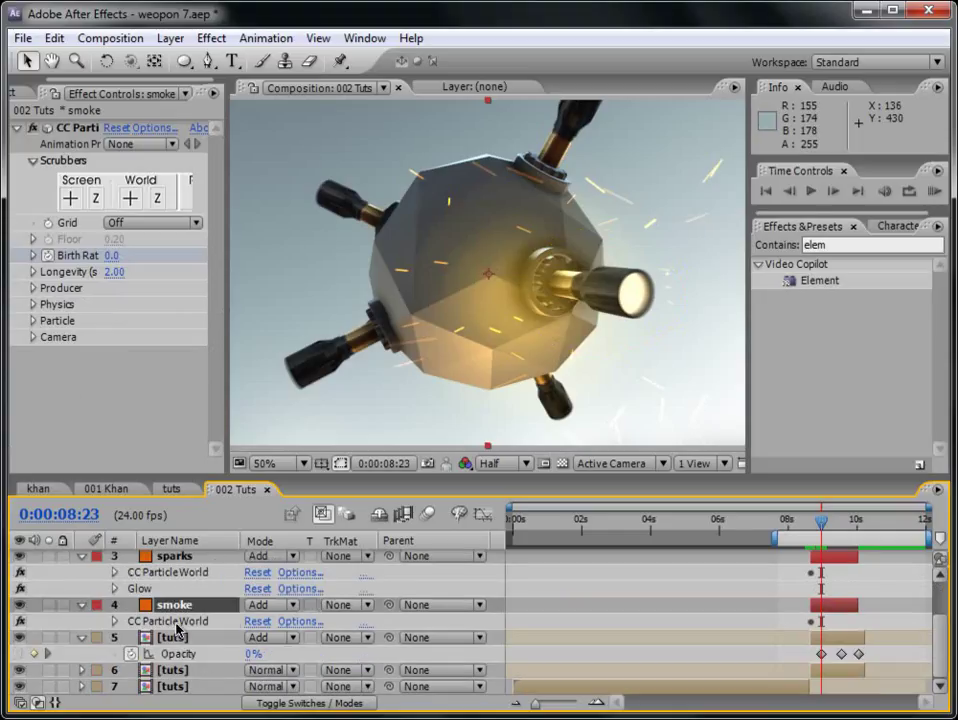
{"action": "left_click", "coordinate": [178, 621]}
{"action": "left_click", "coordinate": [33, 288]}
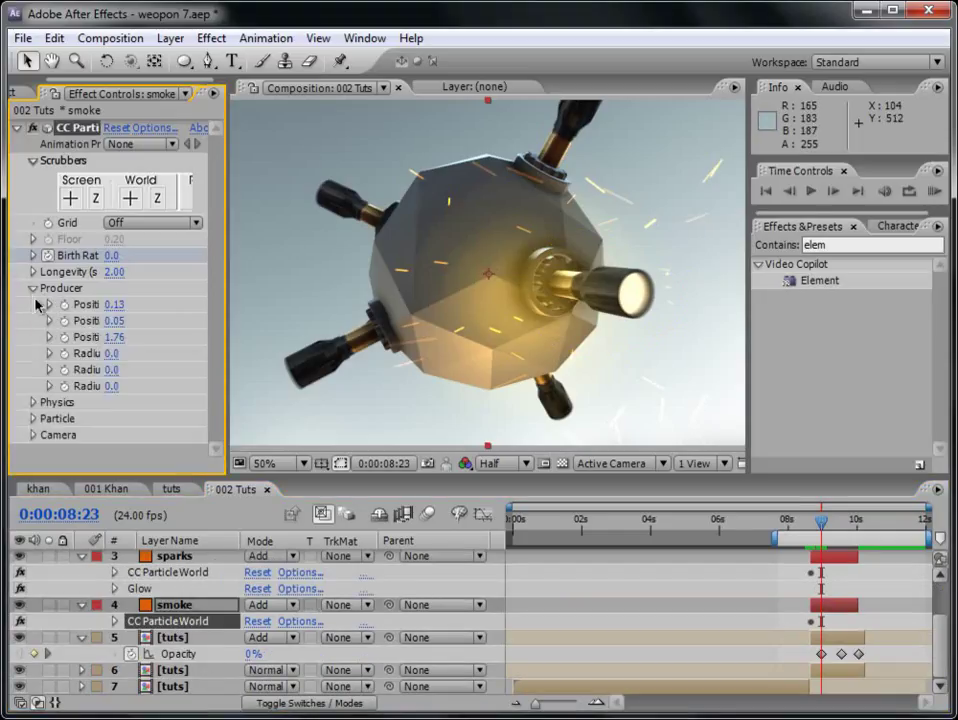
{"action": "mouse_move", "coordinate": [124, 304]}
{"action": "left_mouse_down"}
{"action": "mouse_move", "coordinate": [160, 304]}
{"action": "mouse_move", "coordinate": [124, 321]}
{"action": "mouse_move", "coordinate": [108, 316]}
{"action": "left_mouse_up"}
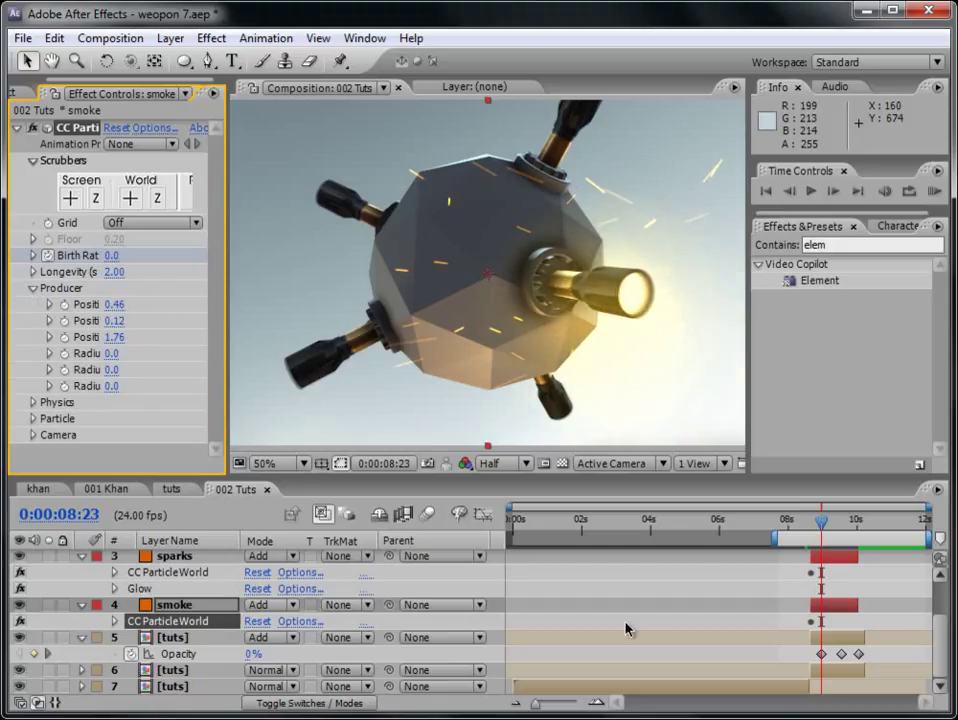
Move the sparks and smoke layers together so both start at about 0:00:09:15, and preview the slow-motion section.
{"action": "left_click", "coordinate": [773, 586]}
{"action": "left_click", "coordinate": [933, 191]}
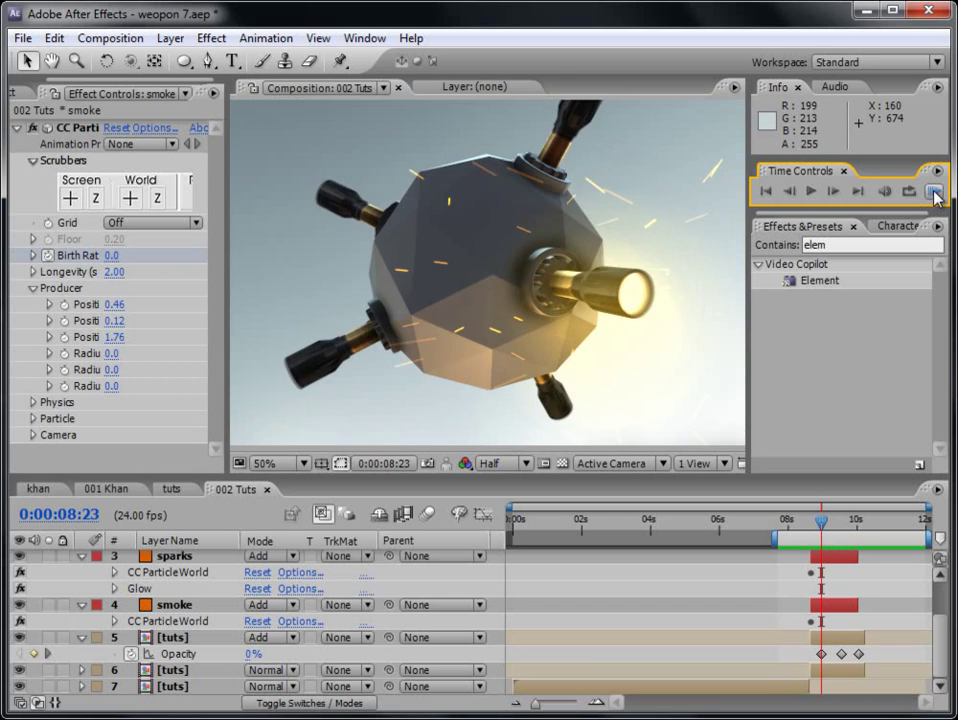
{"action": "key", "text": "space"}
{"action": "left_click_drag", "start_coordinate": [812, 537], "coordinate": [843, 524]}
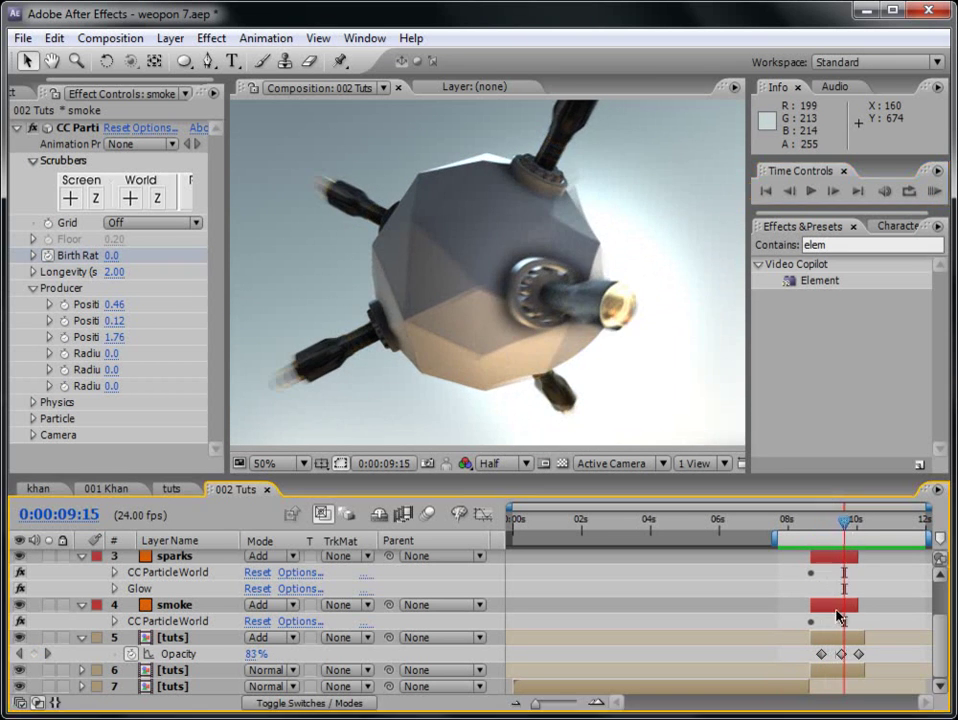
{"action": "left_click_drag", "start_coordinate": [840, 606], "coordinate": [857, 607]}
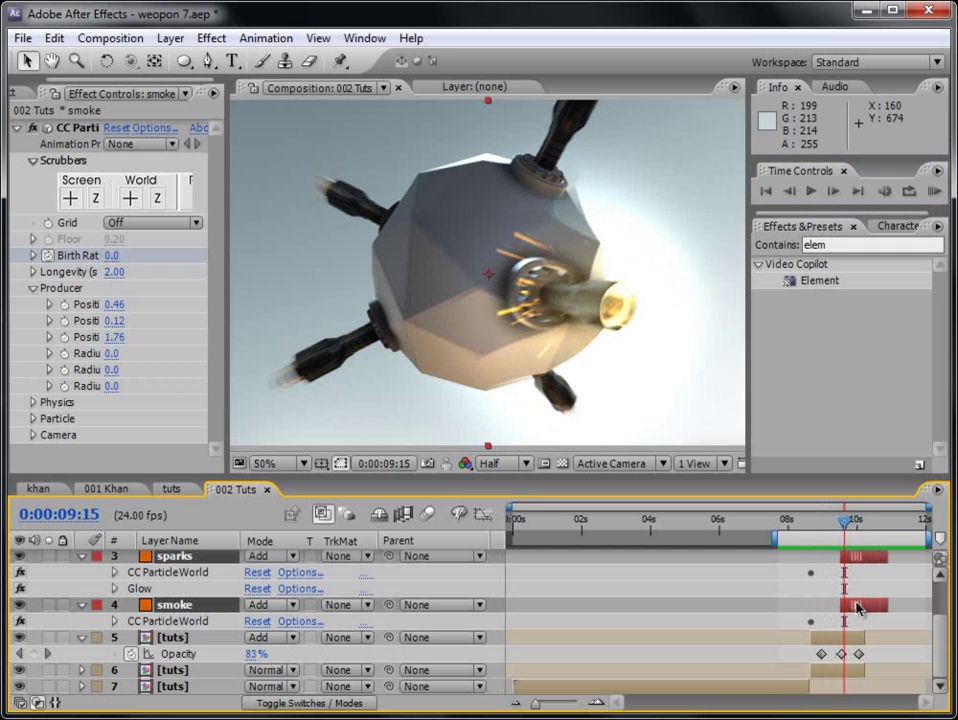
{"action": "left_click", "coordinate": [936, 192]}
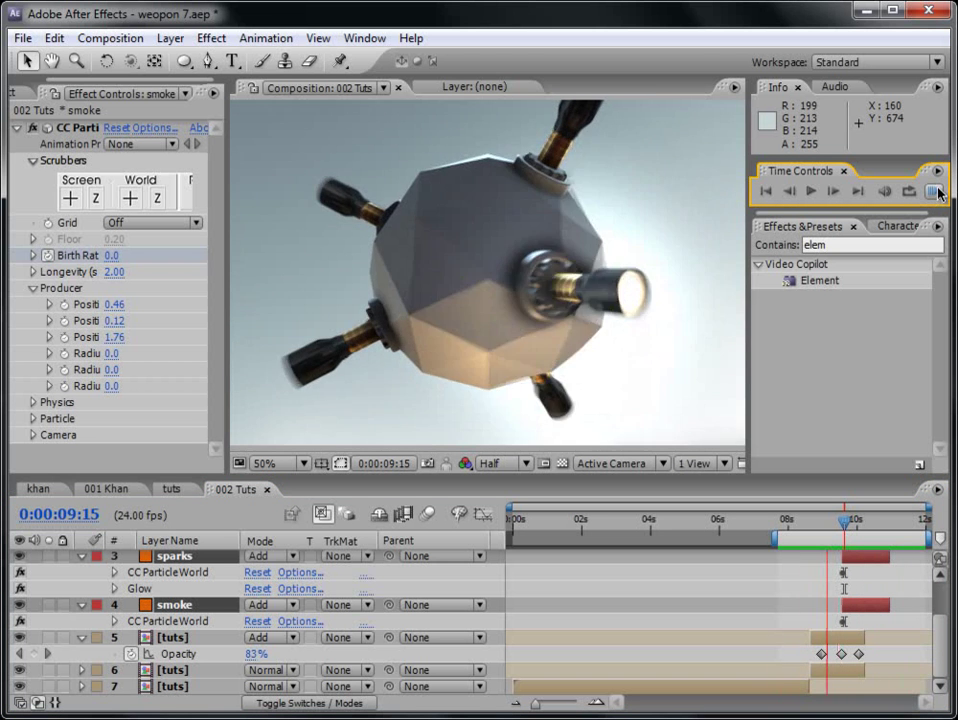
{"action": "left_click", "coordinate": [848, 521]}
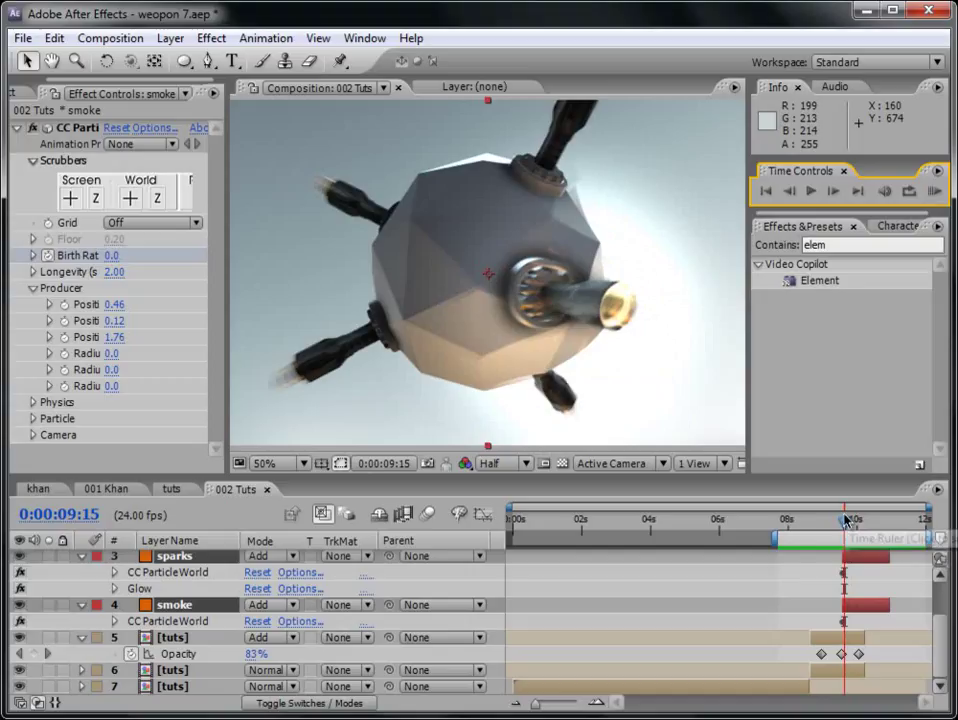
{"action": "left_click_drag", "start_coordinate": [848, 521], "coordinate": [851, 522]}
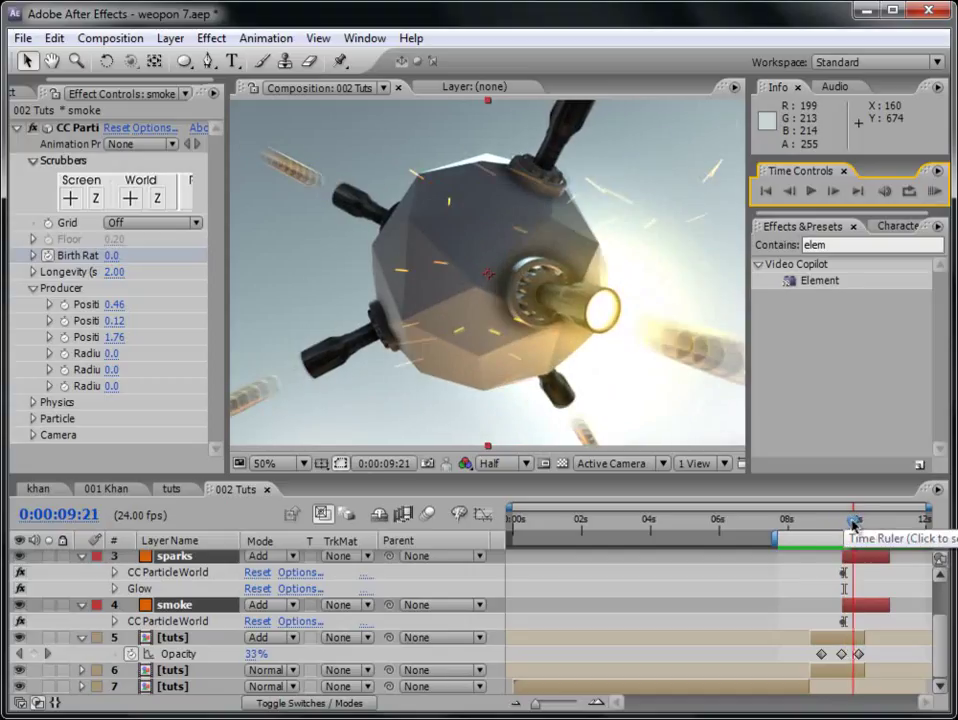
Shift the heat wave 2 layer slightly later, place its last Amount keyframe at 0:00:10:07, and preview the result.
{"action": "left_click", "coordinate": [846, 641]}
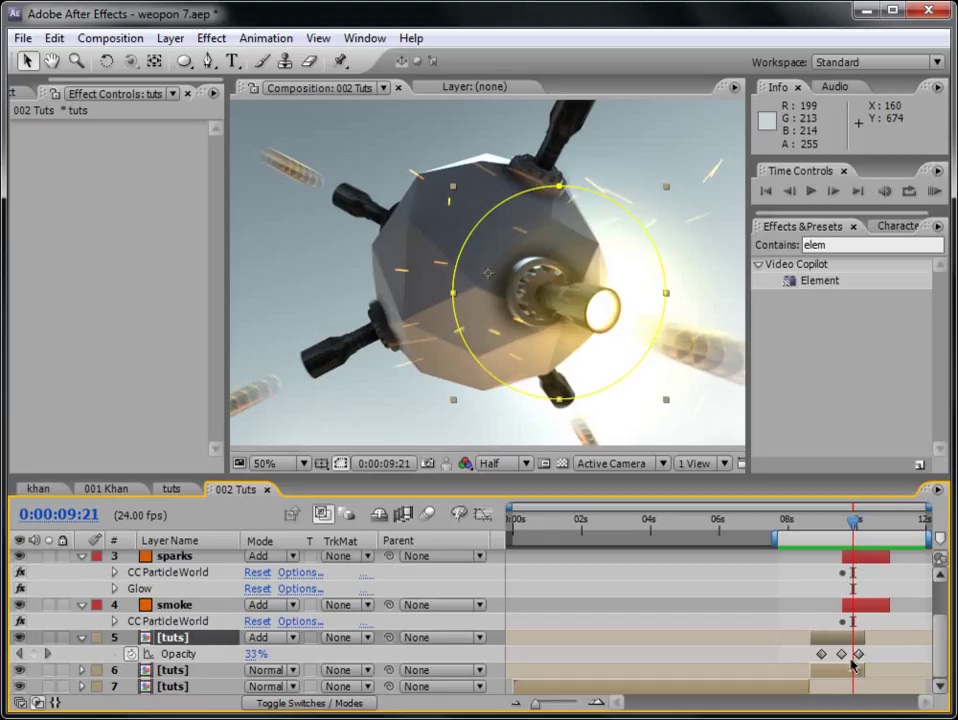
{"action": "left_click", "coordinate": [858, 606]}
{"action": "left_click_drag", "start_coordinate": [941, 635], "coordinate": [943, 571]}
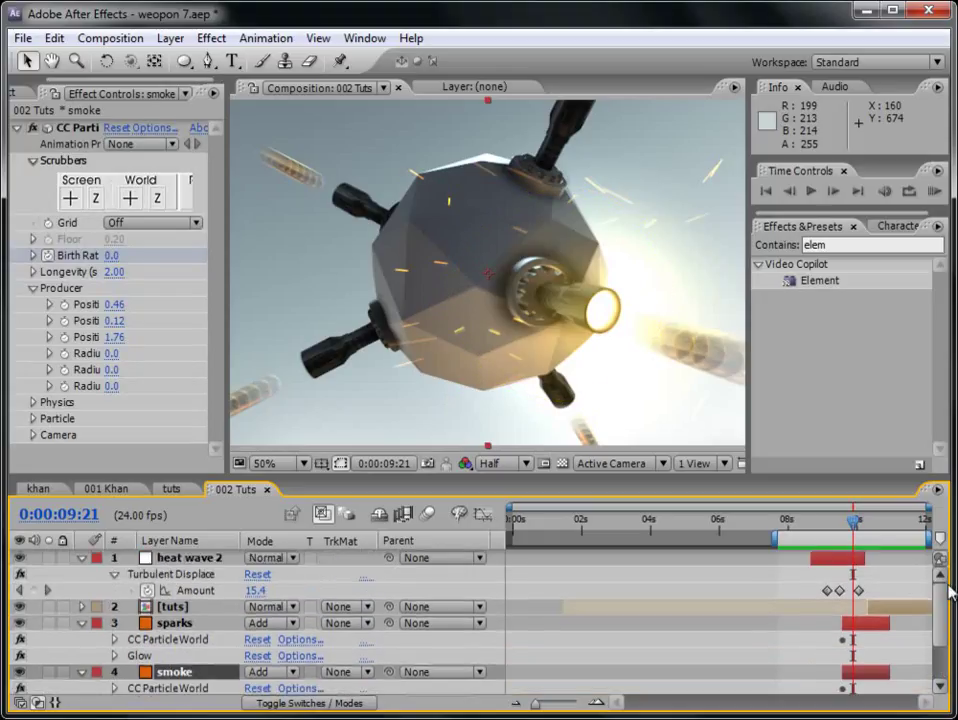
{"action": "left_click_drag", "start_coordinate": [842, 564], "coordinate": [850, 566]}
{"action": "left_click_drag", "start_coordinate": [851, 521], "coordinate": [868, 547]}
{"action": "left_click_drag", "start_coordinate": [876, 591], "coordinate": [868, 591]}
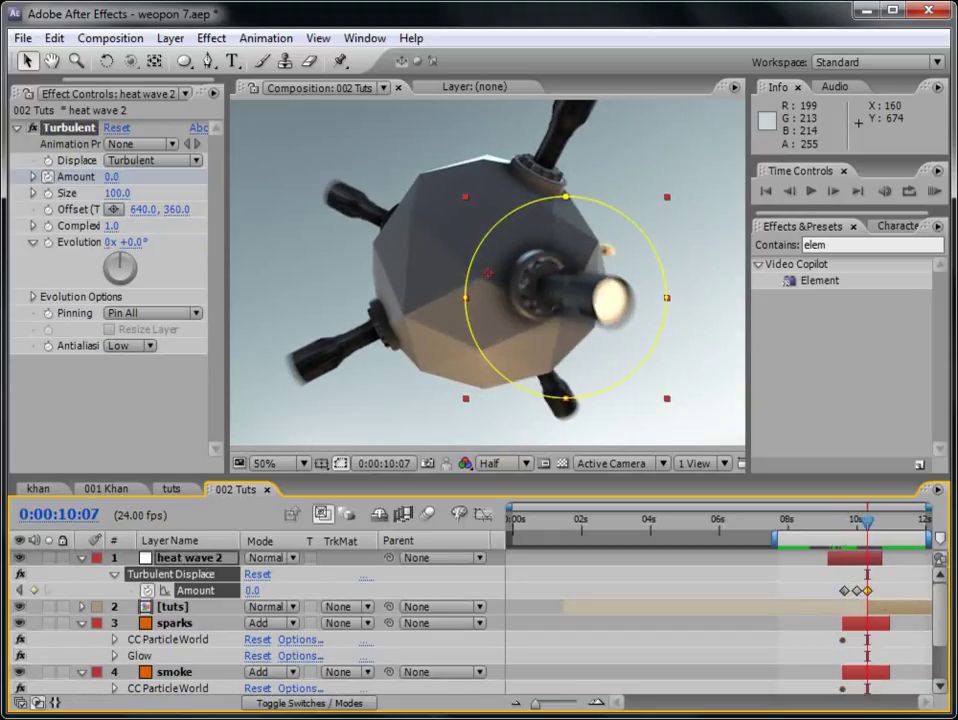
{"action": "left_click", "coordinate": [933, 191]}
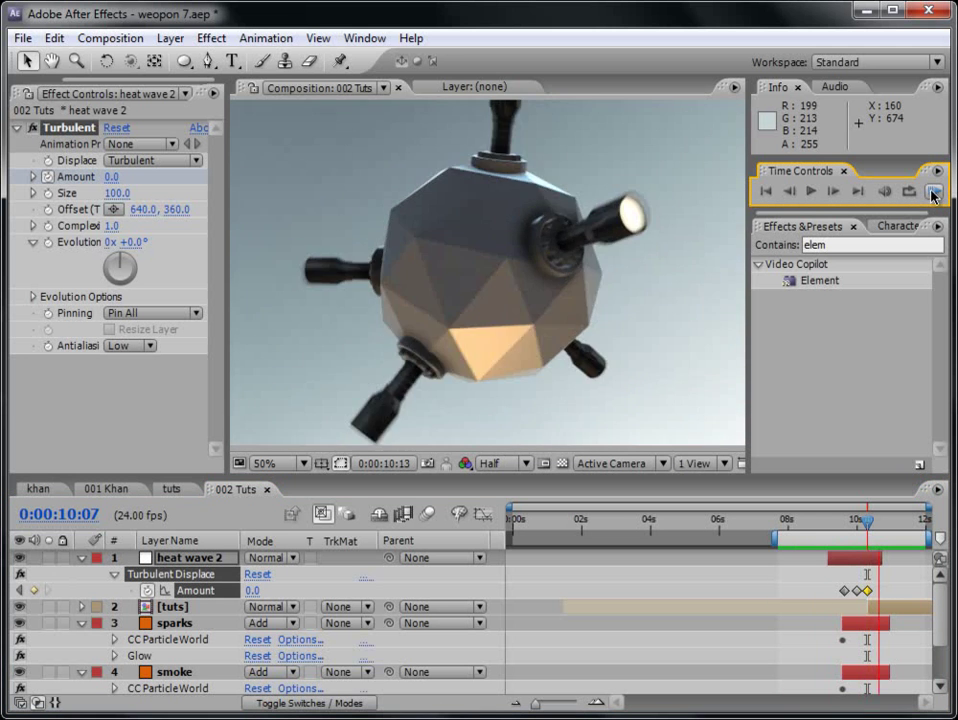
{"action": "left_click", "coordinate": [934, 193]}
Extend the start of the tuts layer below heat wave 2 to 0:00:10:06 to close the one-frame gap, and preview.
{"action": "left_click_drag", "start_coordinate": [837, 524], "coordinate": [865, 541]}
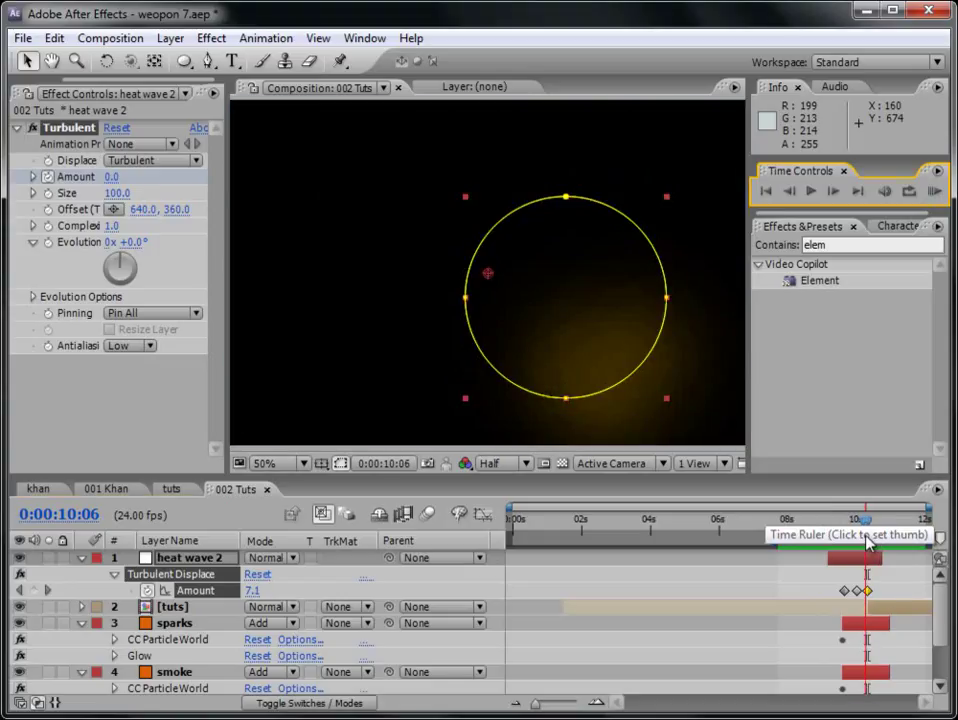
{"action": "scroll", "coordinate": [946, 605], "scroll_direction": "down", "scroll_amount": 3}
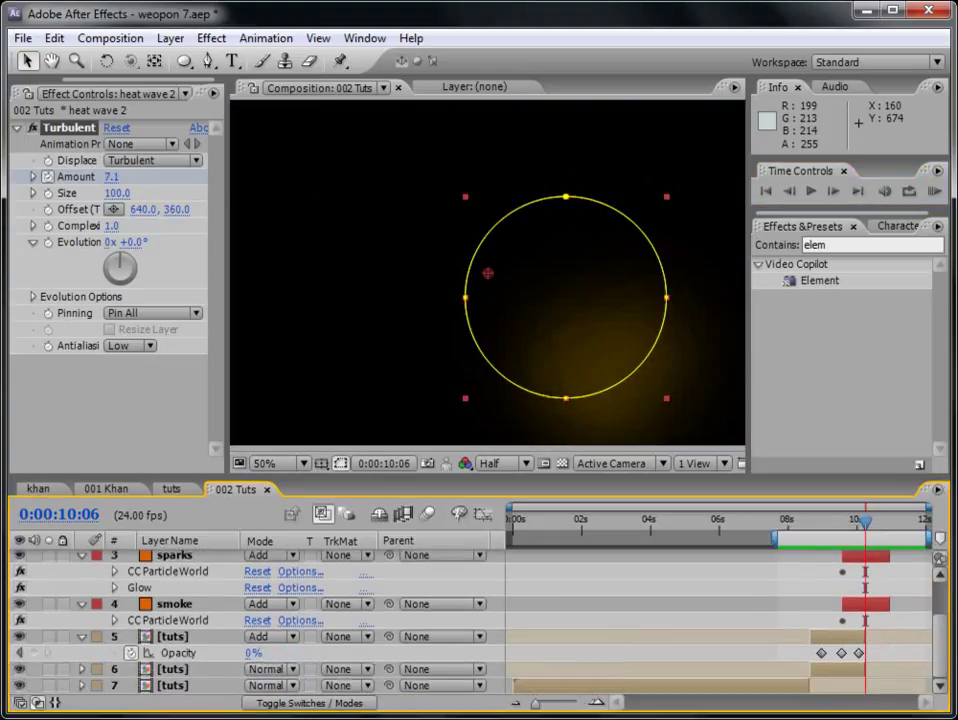
{"action": "left_click_drag", "start_coordinate": [543, 711], "coordinate": [577, 707]}
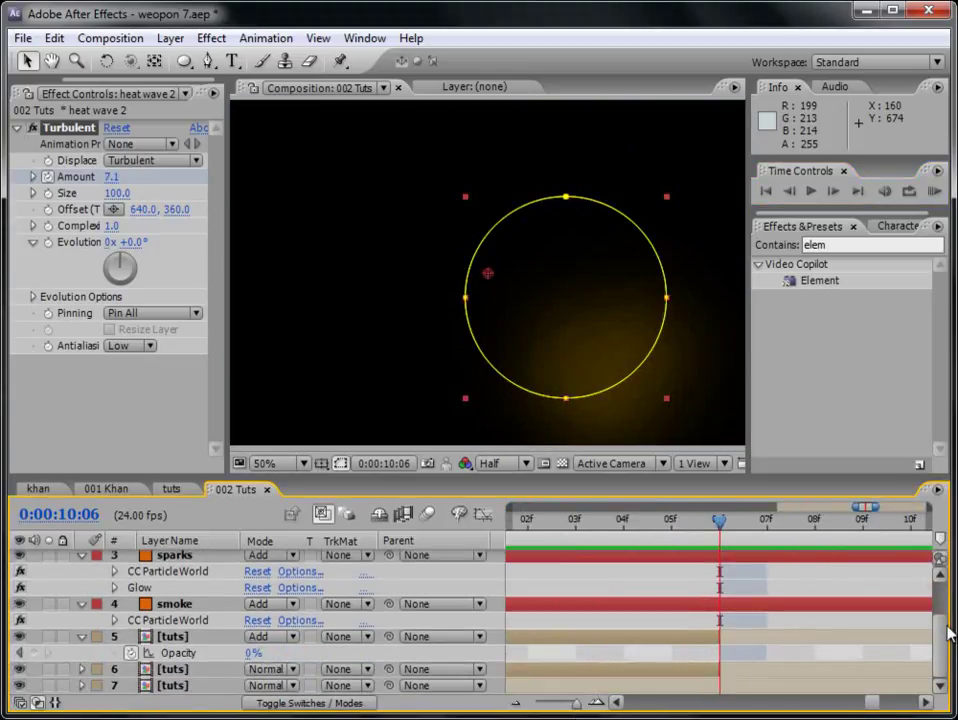
{"action": "scroll", "coordinate": [948, 592], "scroll_direction": "up", "scroll_amount": 3}
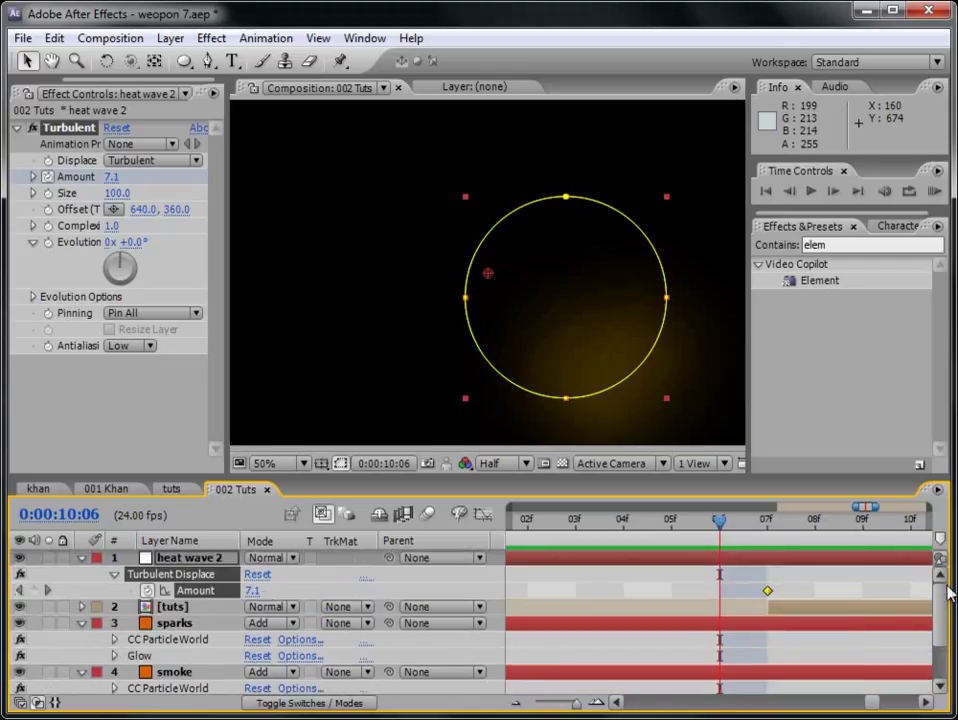
{"action": "left_click", "coordinate": [766, 605]}
{"action": "left_click_drag", "start_coordinate": [580, 703], "coordinate": [530, 708]}
{"action": "left_click_drag", "start_coordinate": [943, 613], "coordinate": [947, 648]}
{"action": "left_click", "coordinate": [934, 191]}
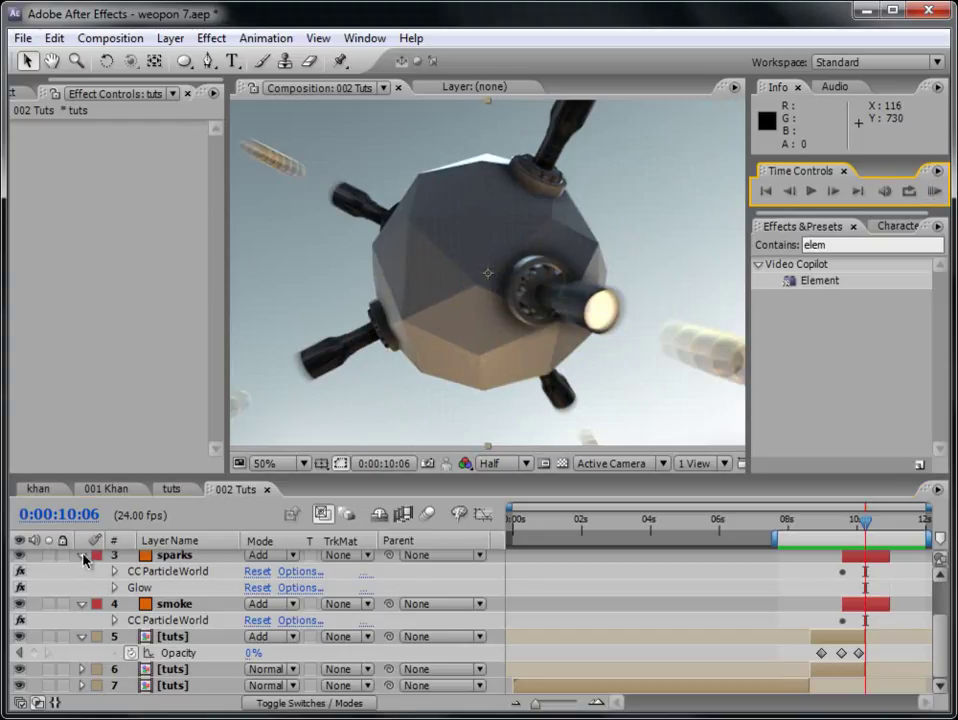
Collapse the sparks and smoke layers, add an adjustment layer at the top of 002 Tuts and apply the Curves effect to it.
{"action": "left_click", "coordinate": [82, 556]}
{"action": "left_click", "coordinate": [82, 603]}
{"action": "left_click", "coordinate": [170, 38]}
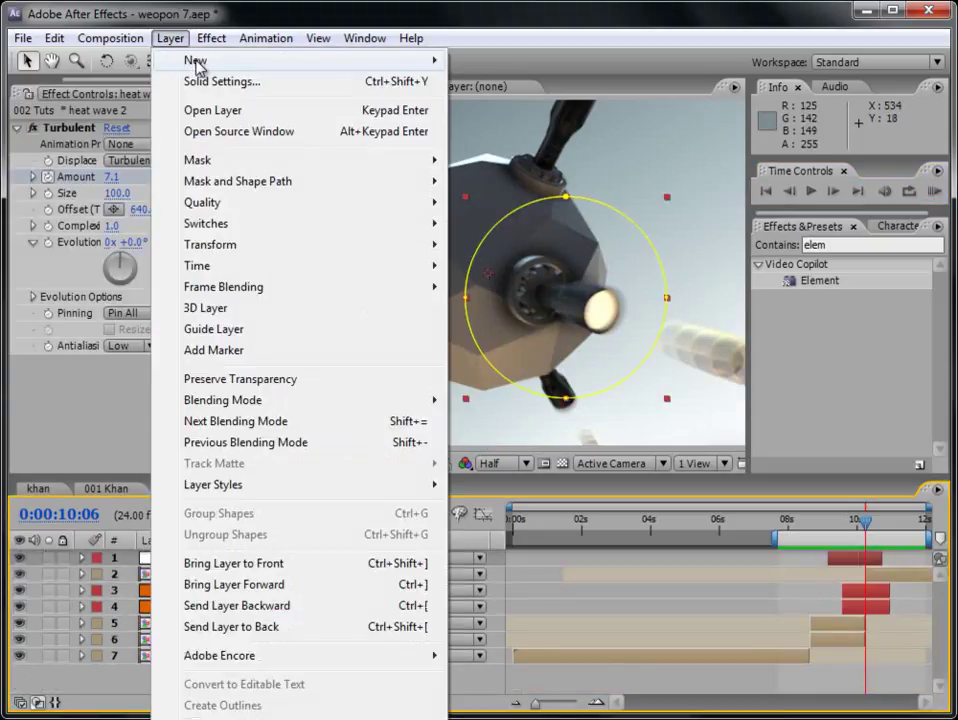
{"action": "mouse_move", "coordinate": [200, 60]}
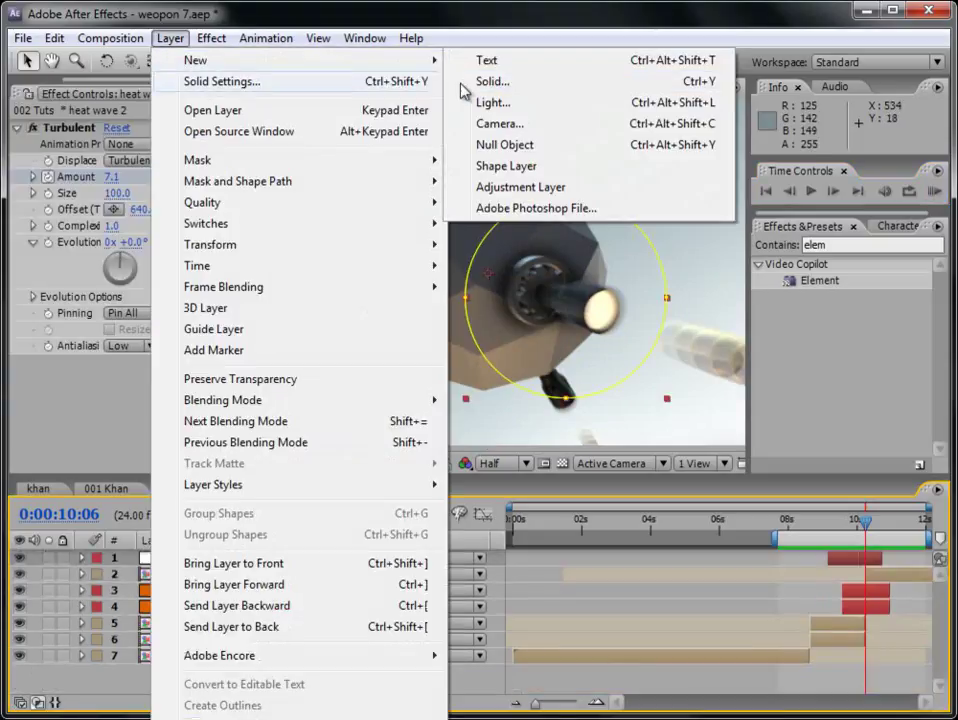
{"action": "left_click", "coordinate": [490, 188]}
{"action": "left_click", "coordinate": [857, 246]}
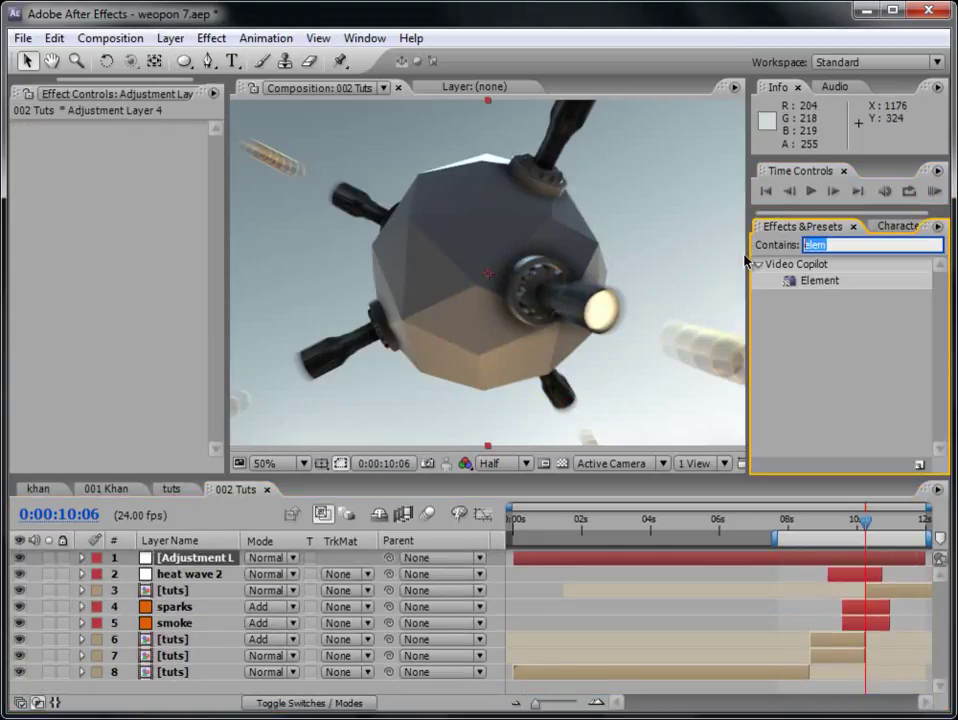
{"action": "type", "text": "curves"}
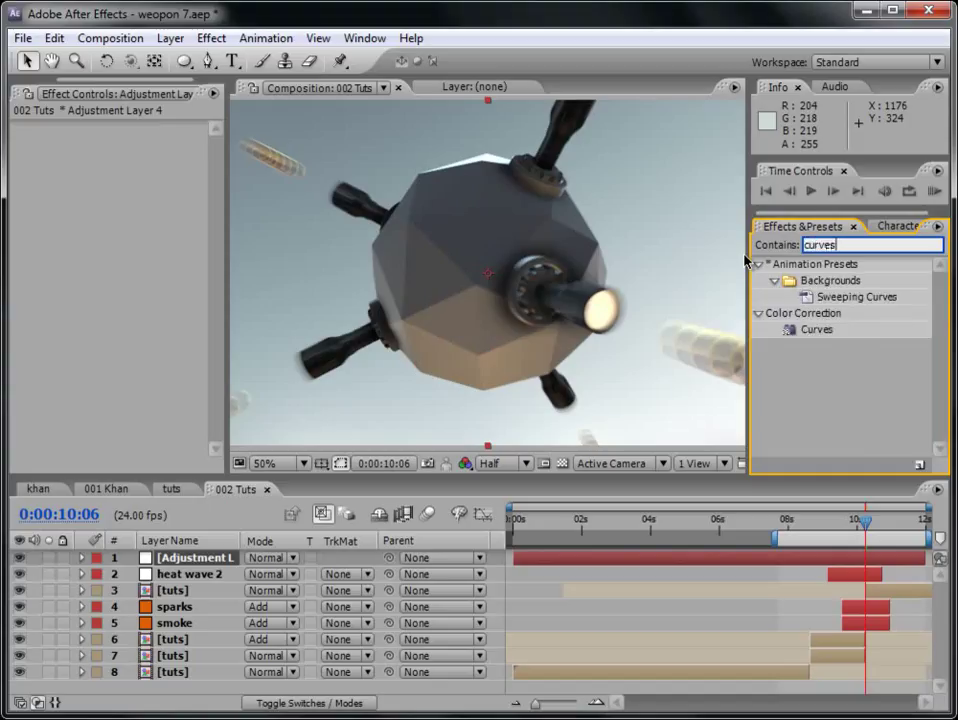
{"action": "left_click_drag", "start_coordinate": [815, 330], "coordinate": [824, 341]}
{"action": "left_click_drag", "start_coordinate": [686, 562], "coordinate": [686, 562]}
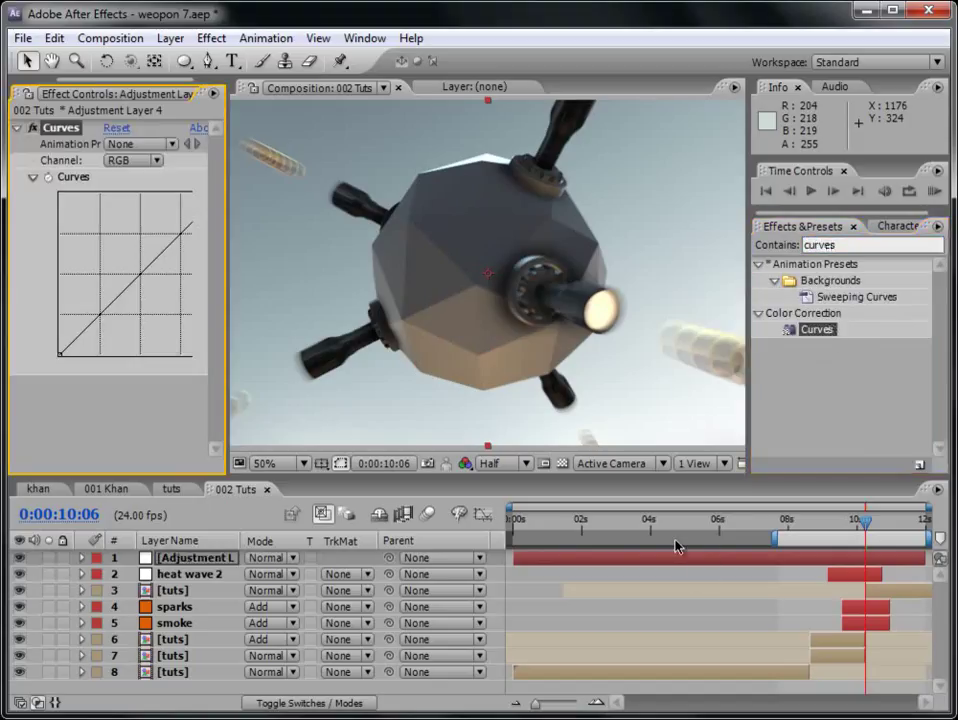
Raise the midpoint of the adjustment layer's Green channel curve slightly to tint the shot.
{"action": "left_click_drag", "start_coordinate": [229, 252], "coordinate": [300, 252]}
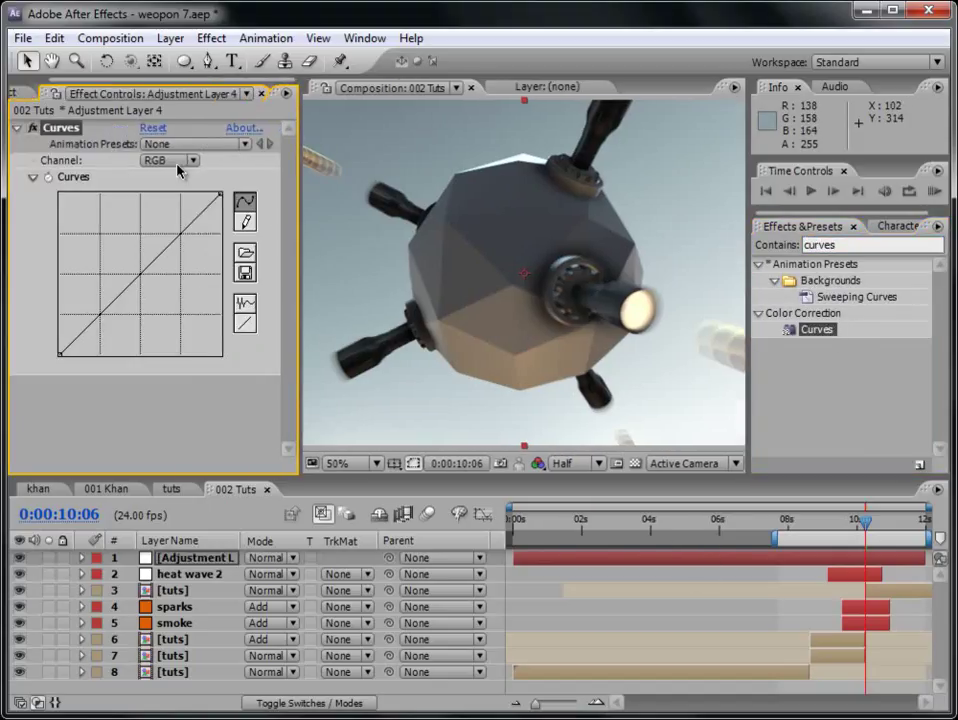
{"action": "left_click", "coordinate": [182, 162]}
{"action": "left_click", "coordinate": [188, 210]}
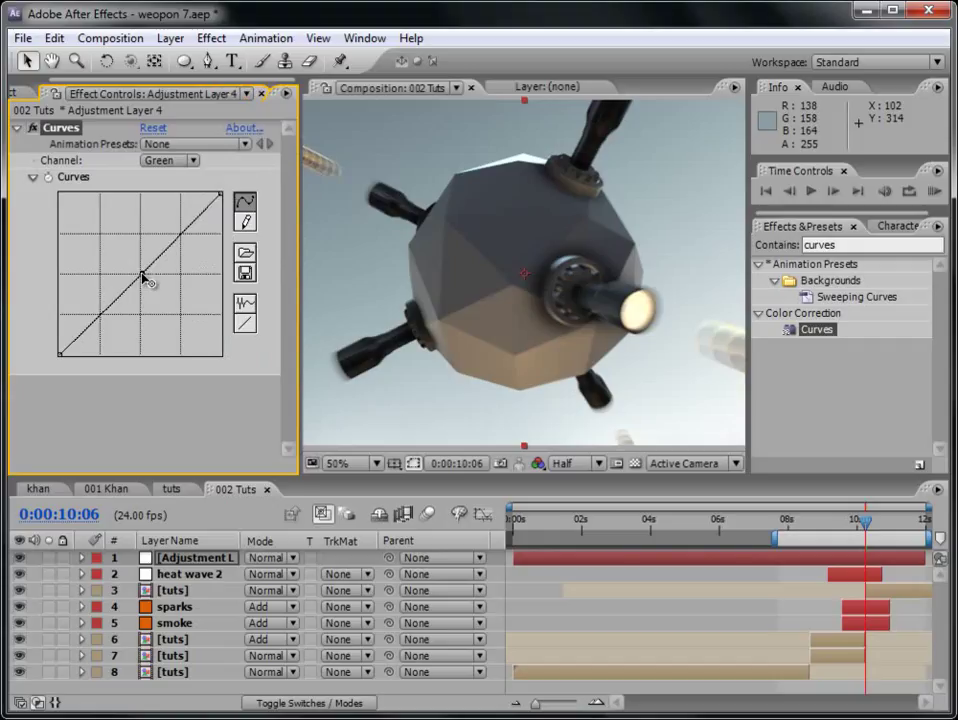
{"action": "left_click_drag", "start_coordinate": [616, 532], "coordinate": [588, 532]}
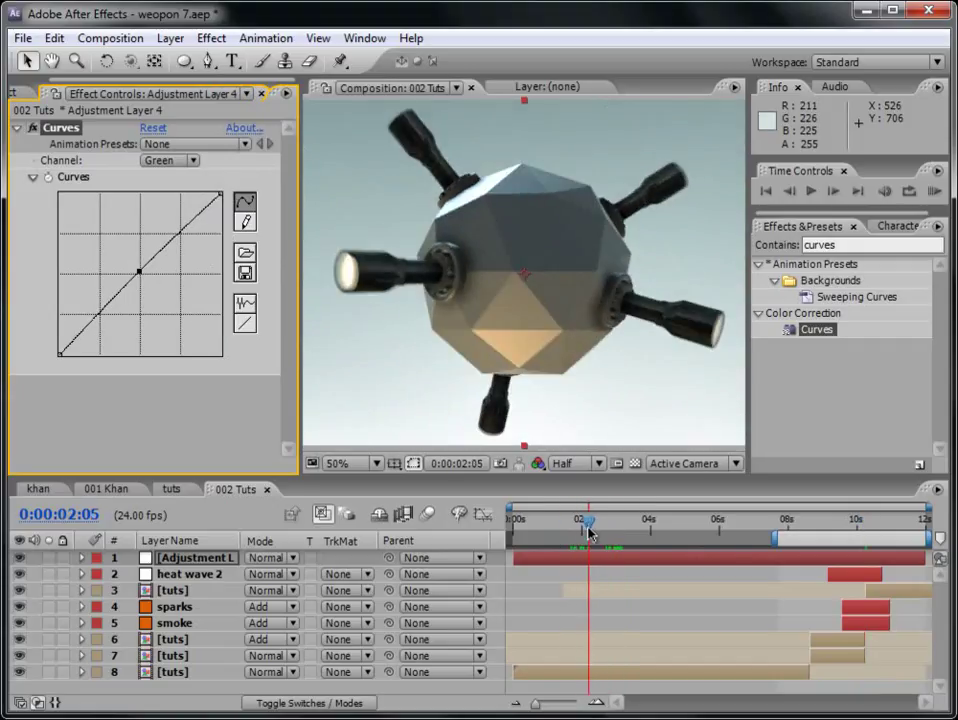
{"action": "left_click", "coordinate": [139, 271]}
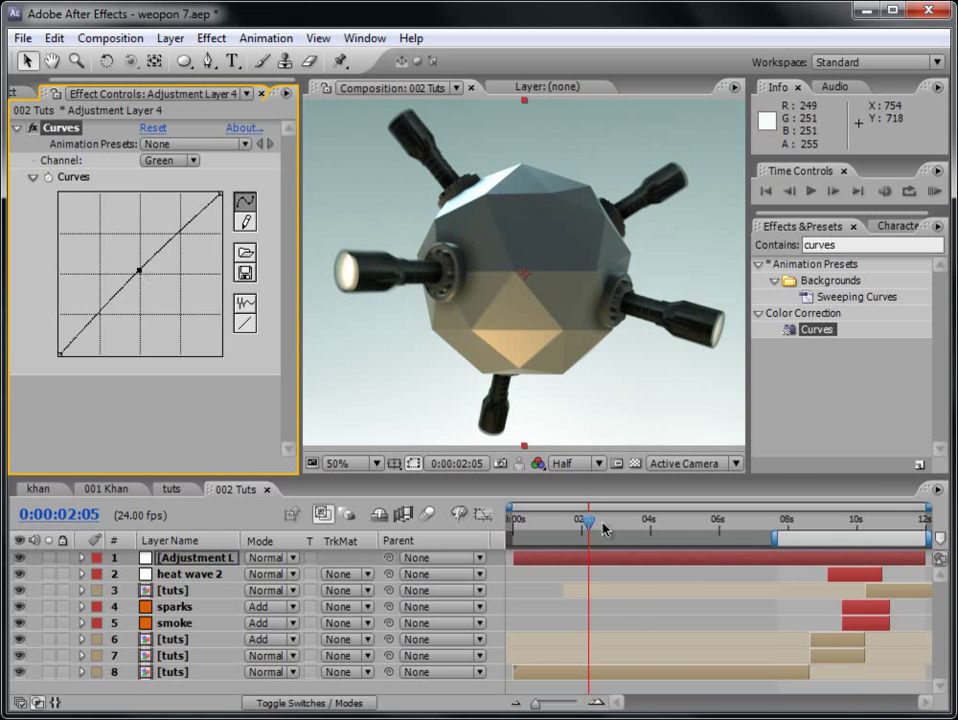
Reset the work area to the whole composition and inspect the color-corrected muzzle flash at 0:00:09:23.
{"action": "double_click", "coordinate": [783, 546]}
{"action": "left_click_drag", "start_coordinate": [640, 522], "coordinate": [855, 535]}
{"action": "left_click_drag", "start_coordinate": [299, 269], "coordinate": [148, 259]}
{"action": "key", "text": "period"}
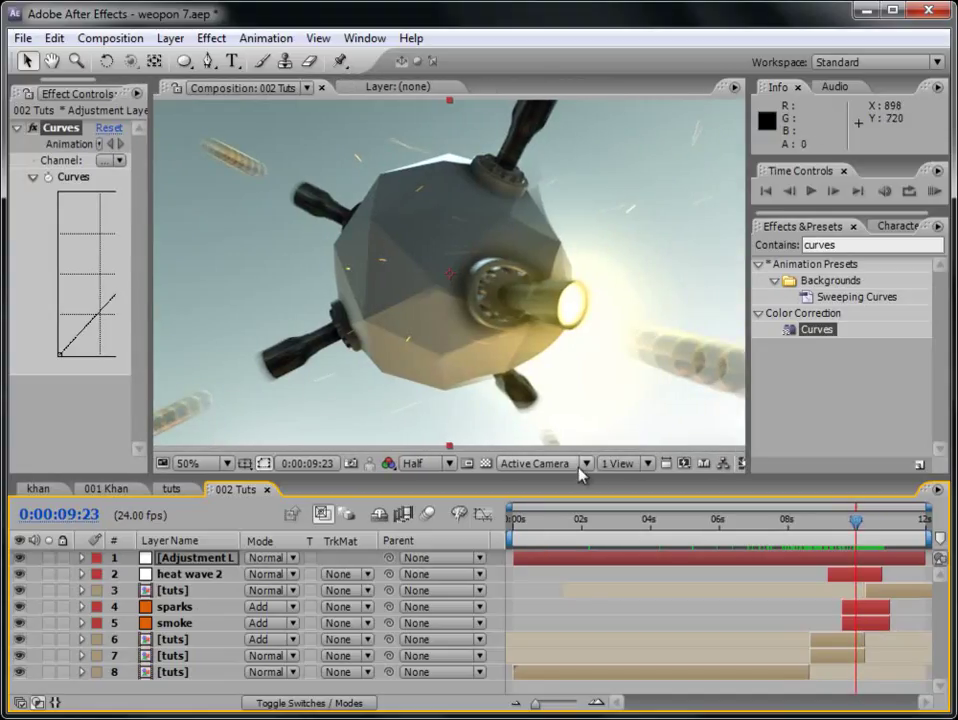
Open the 001 Khan composition and examine its muzzle flash at 0:00:05:22 and its layer stack for comparison.
{"action": "left_click", "coordinate": [112, 489]}
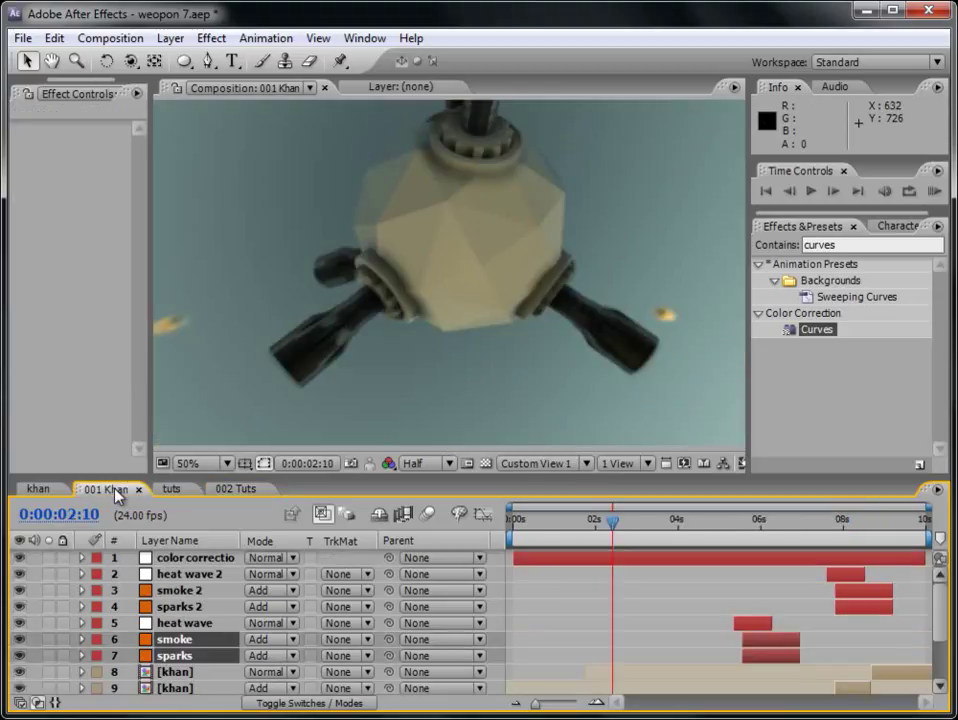
{"action": "left_click", "coordinate": [855, 520]}
{"action": "left_click_drag", "start_coordinate": [840, 523], "coordinate": [770, 548]}
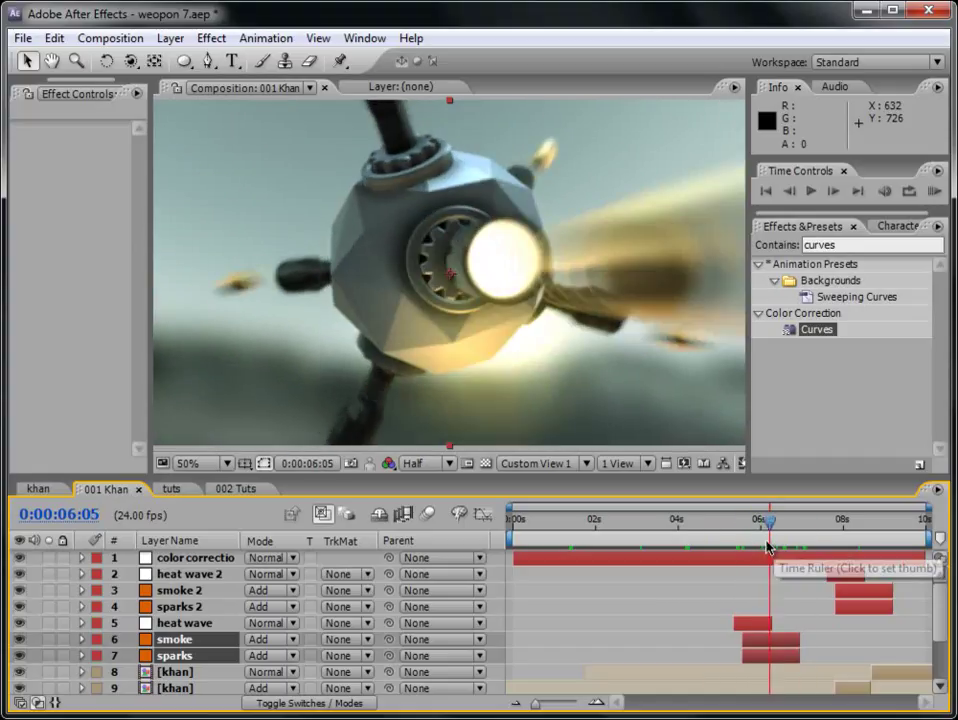
{"action": "left_click", "coordinate": [758, 528]}
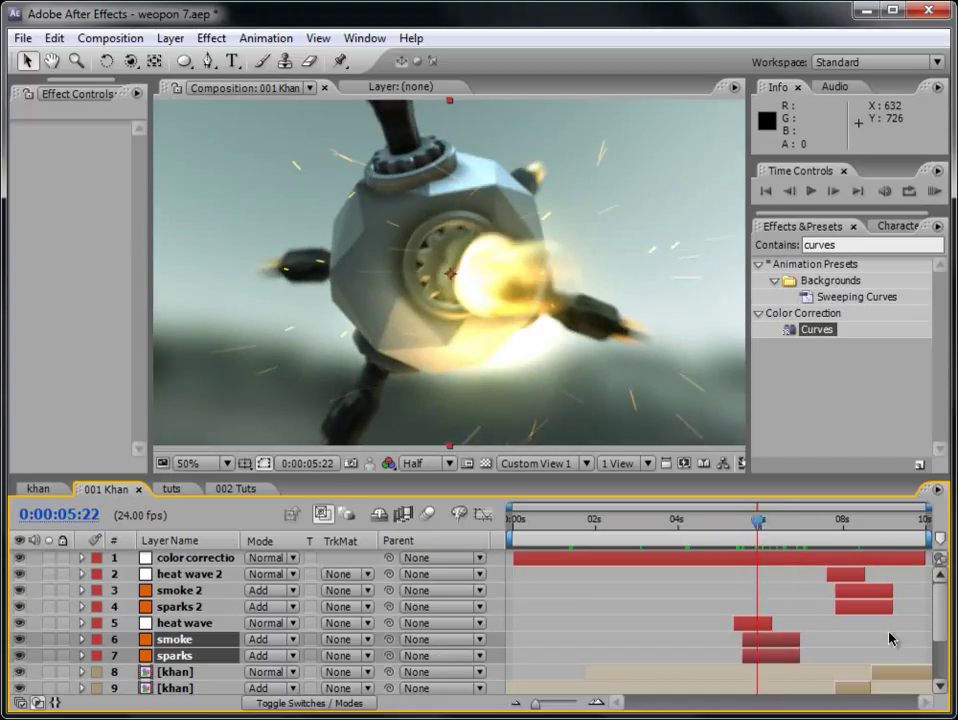
{"action": "scroll", "coordinate": [945, 625], "scroll_direction": "down", "scroll_amount": 3}
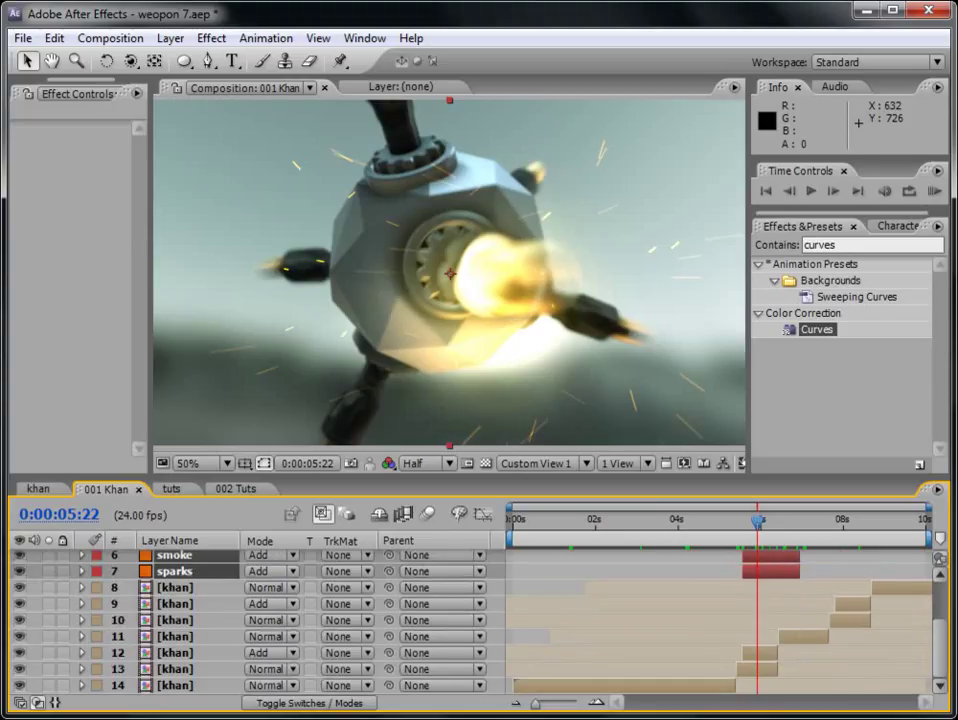
{"action": "scroll", "coordinate": [945, 625], "scroll_direction": "up", "scroll_amount": 3}
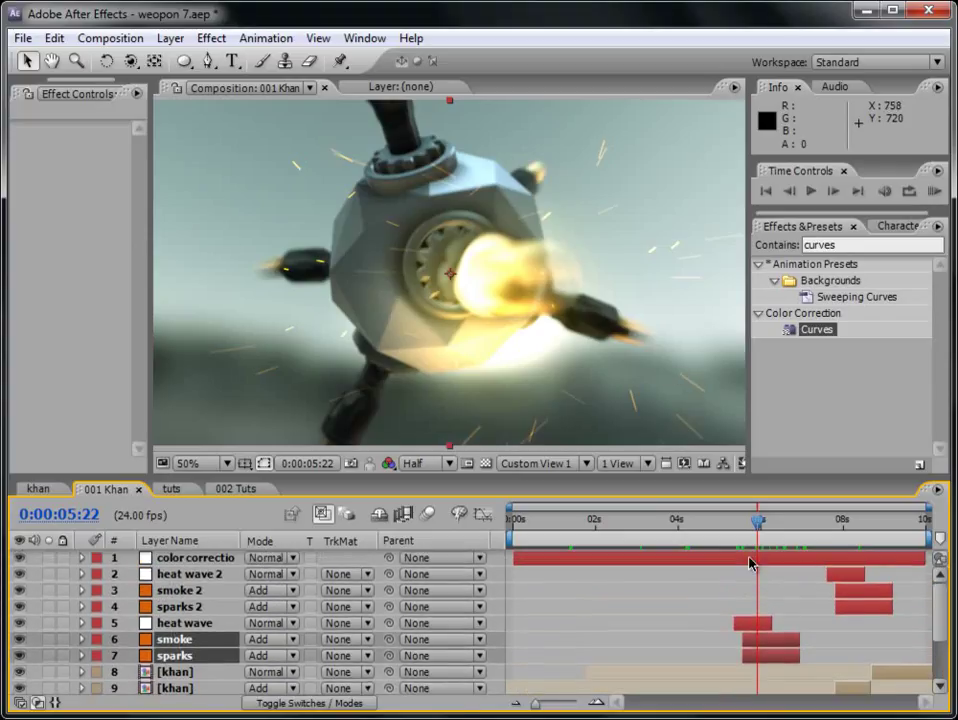